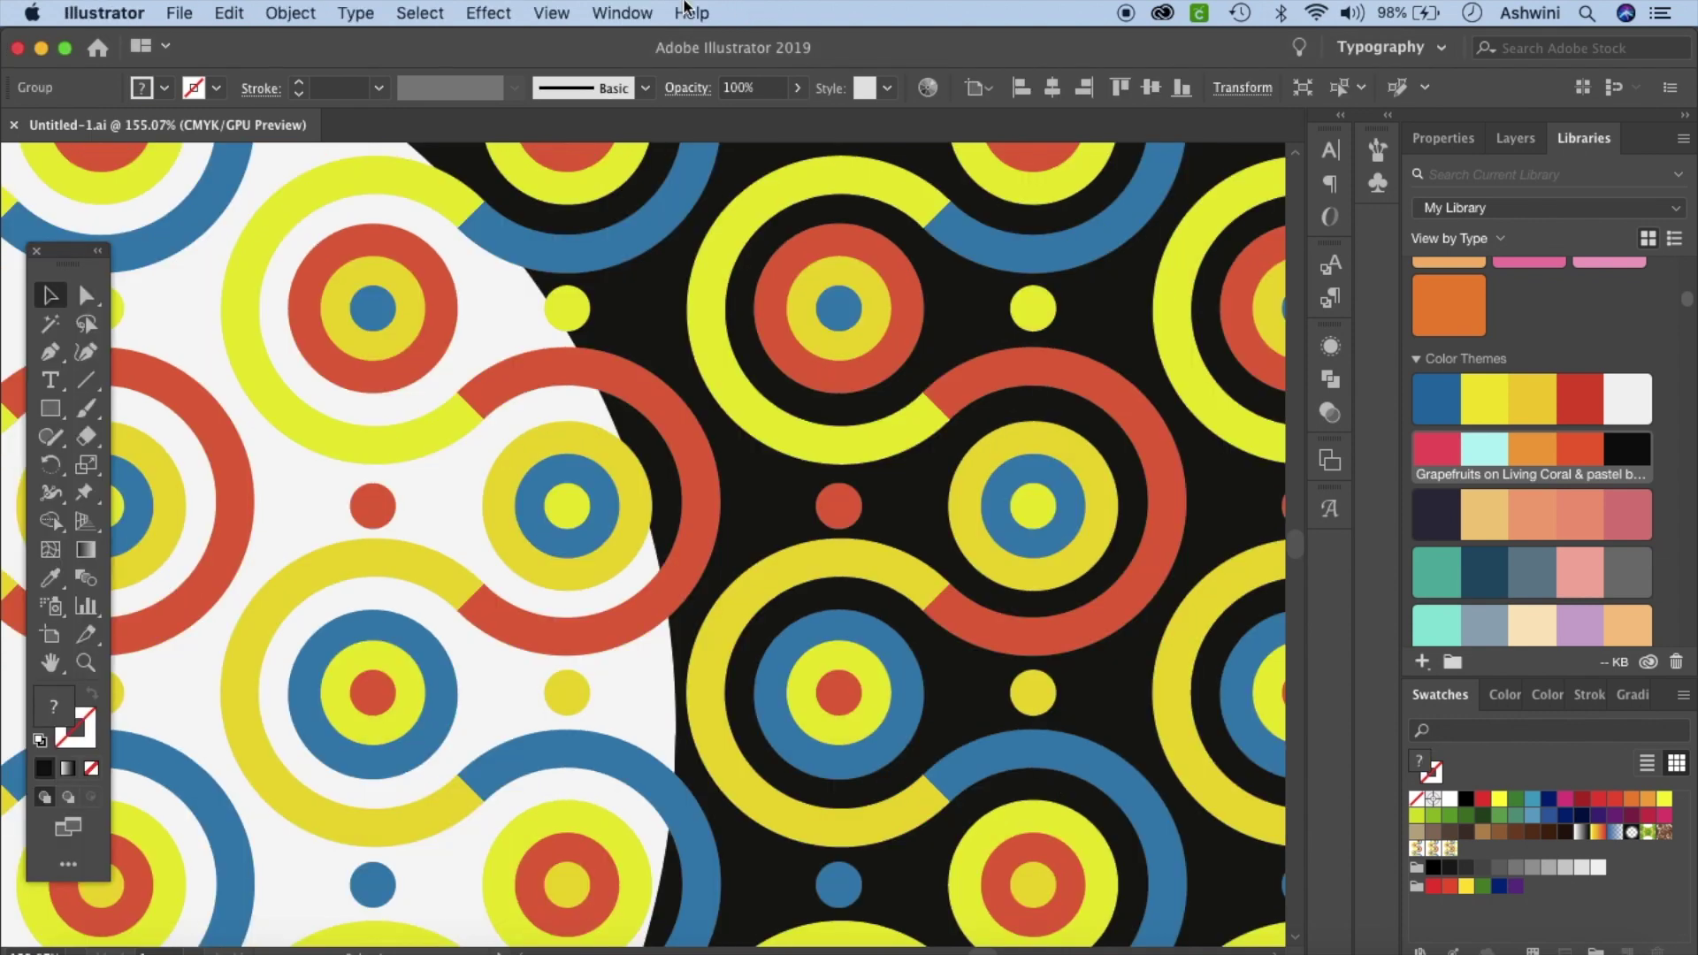
Step: Create a new 4.5 x 4.5 in document with one artboard, CMYK color mode and 300 ppi raster effects
{"action": "left_click", "coordinate": [182, 15]}
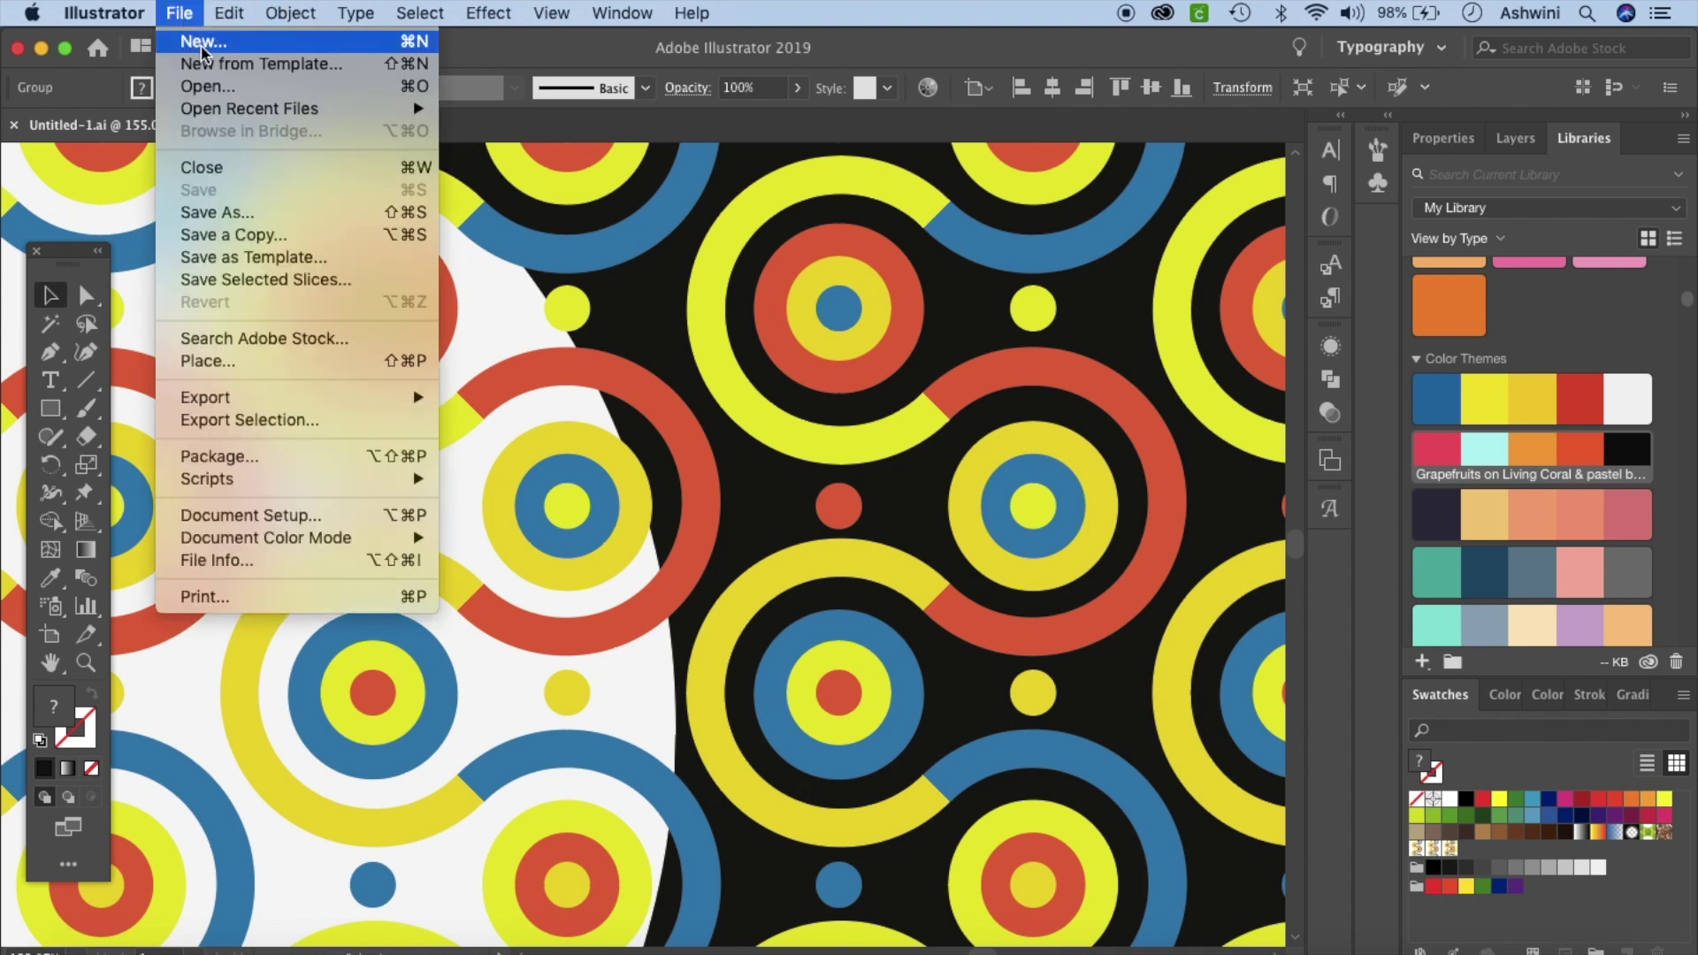
{"action": "left_click", "coordinate": [200, 41]}
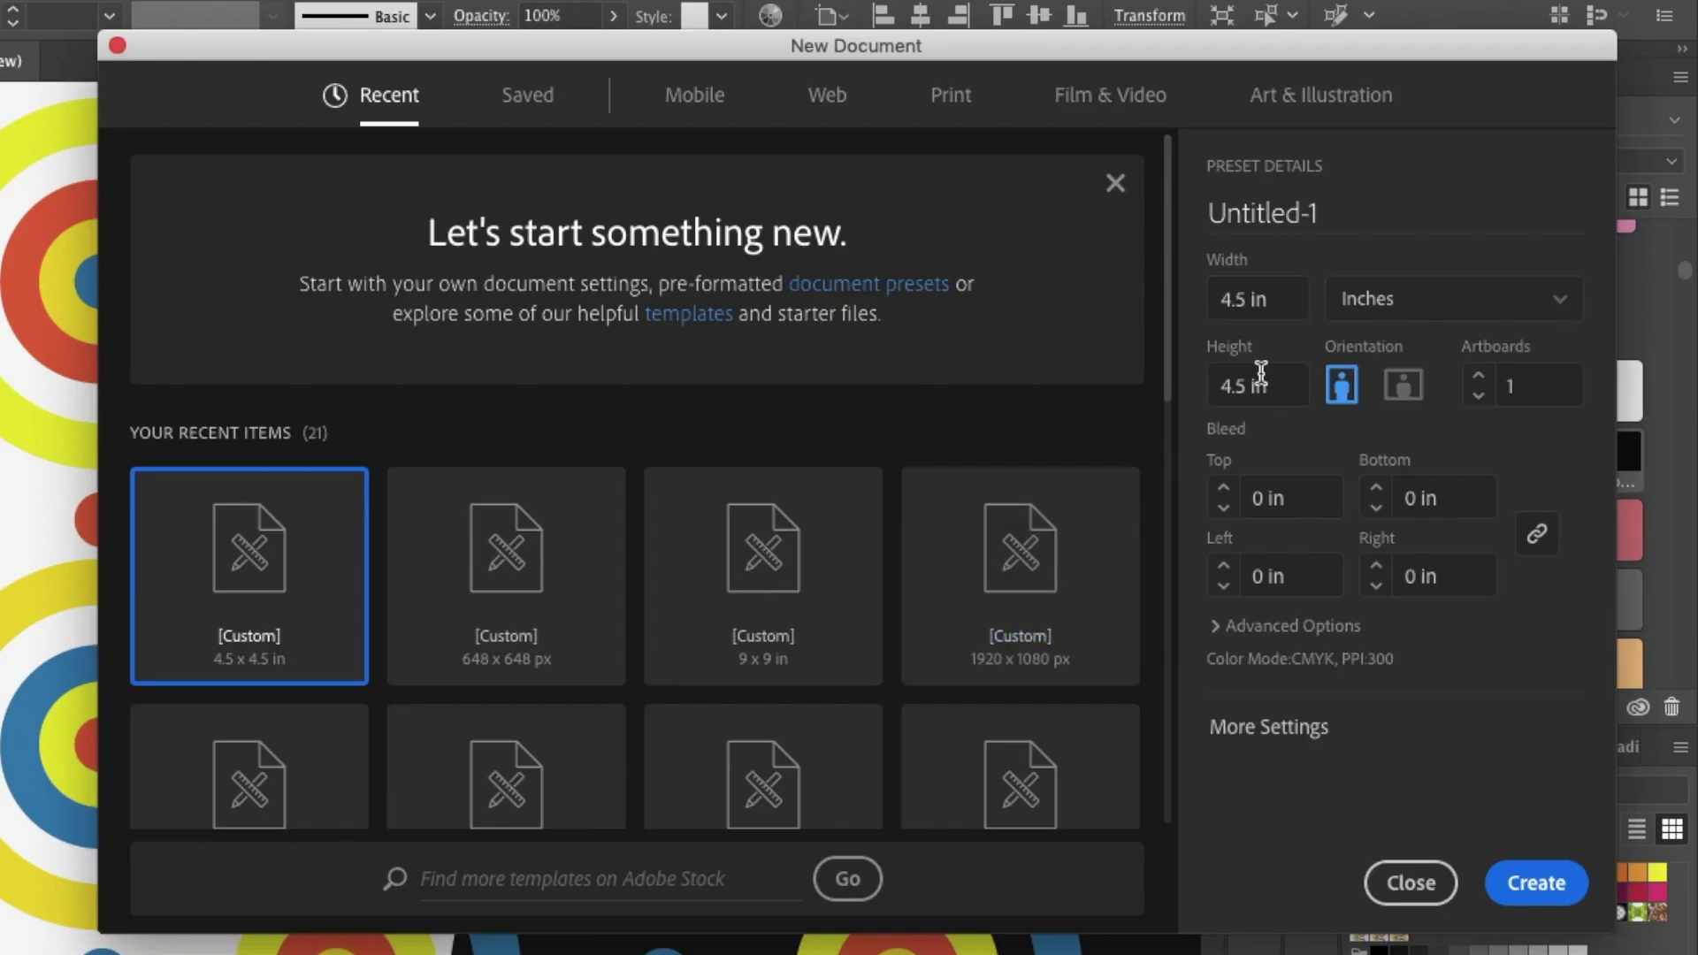
{"action": "left_click", "coordinate": [1274, 625]}
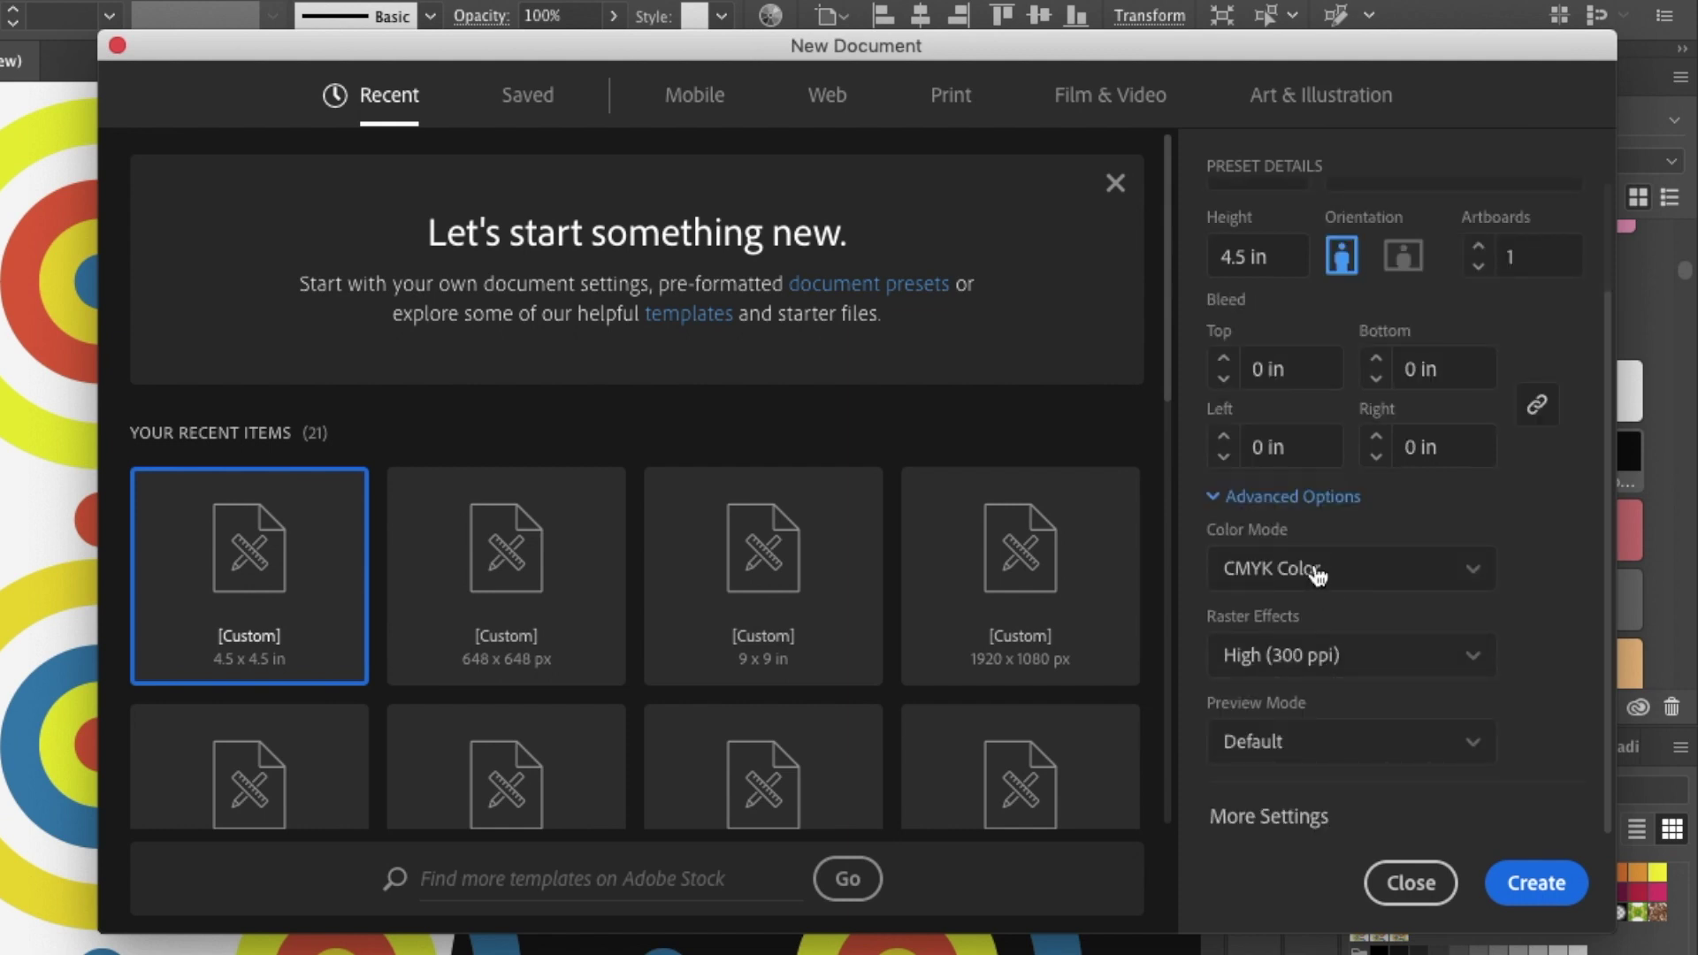
{"action": "left_click", "coordinate": [1537, 882]}
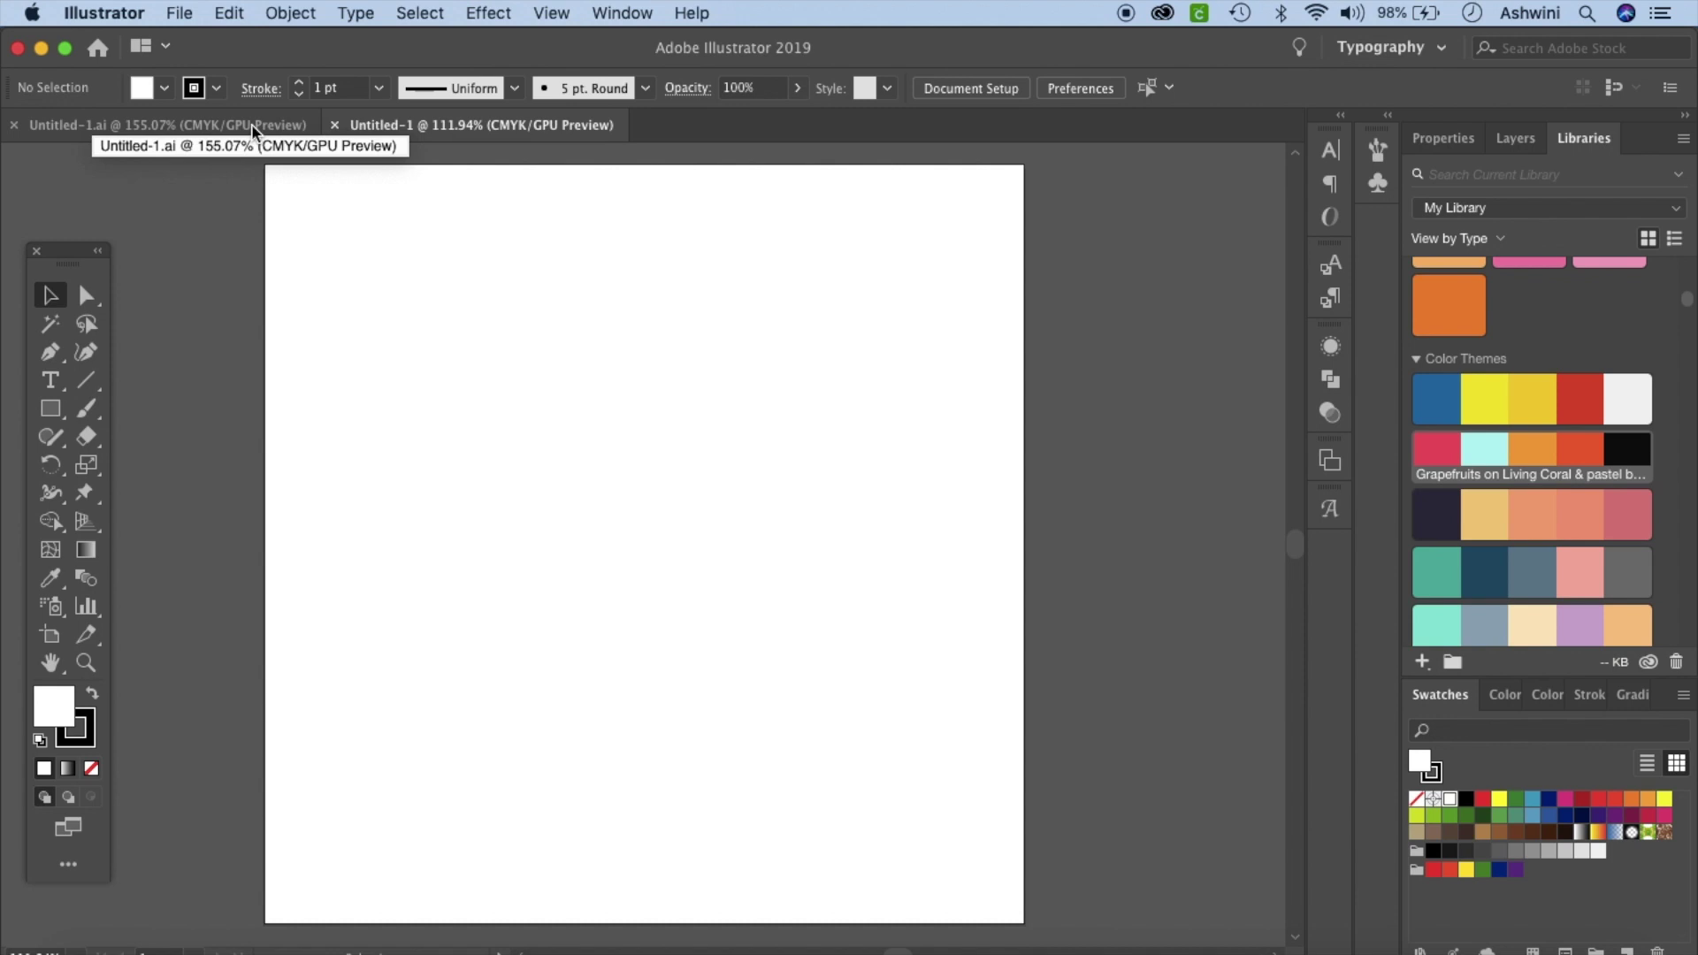
Step: Draw a circle 1.3 in wide and 1.3 in high on the artboard with the Ellipse tool
{"action": "left_click", "coordinate": [52, 411]}
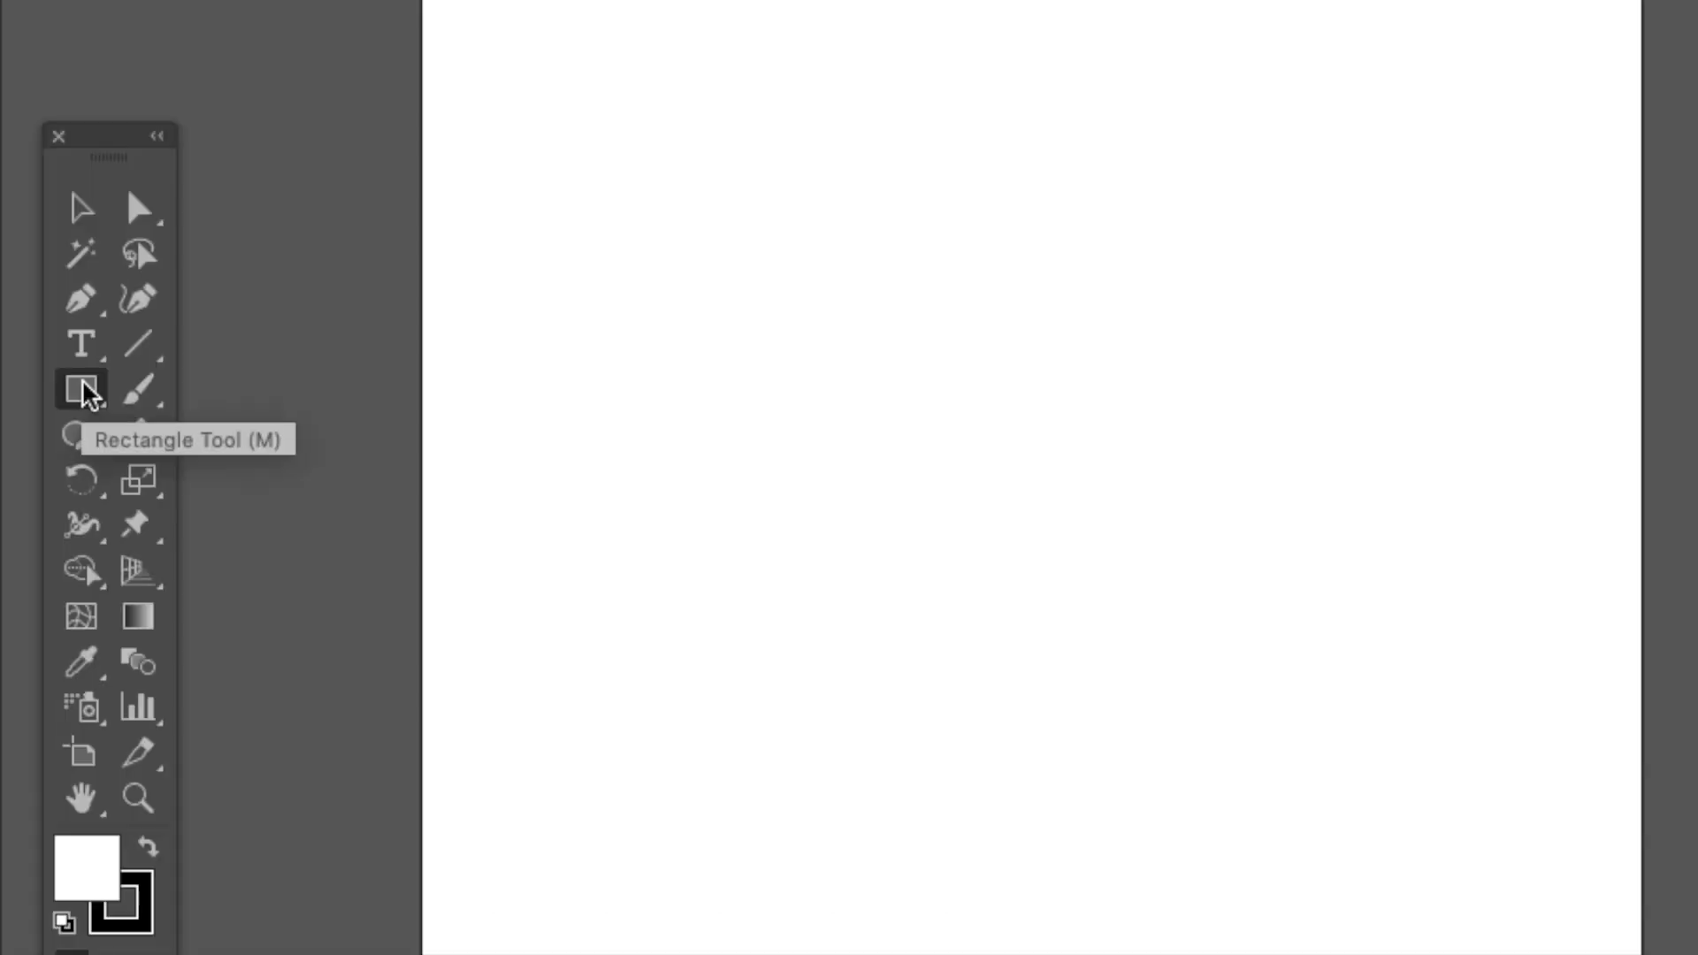
{"action": "left_click_drag", "start_coordinate": [88, 394], "coordinate": [284, 482]}
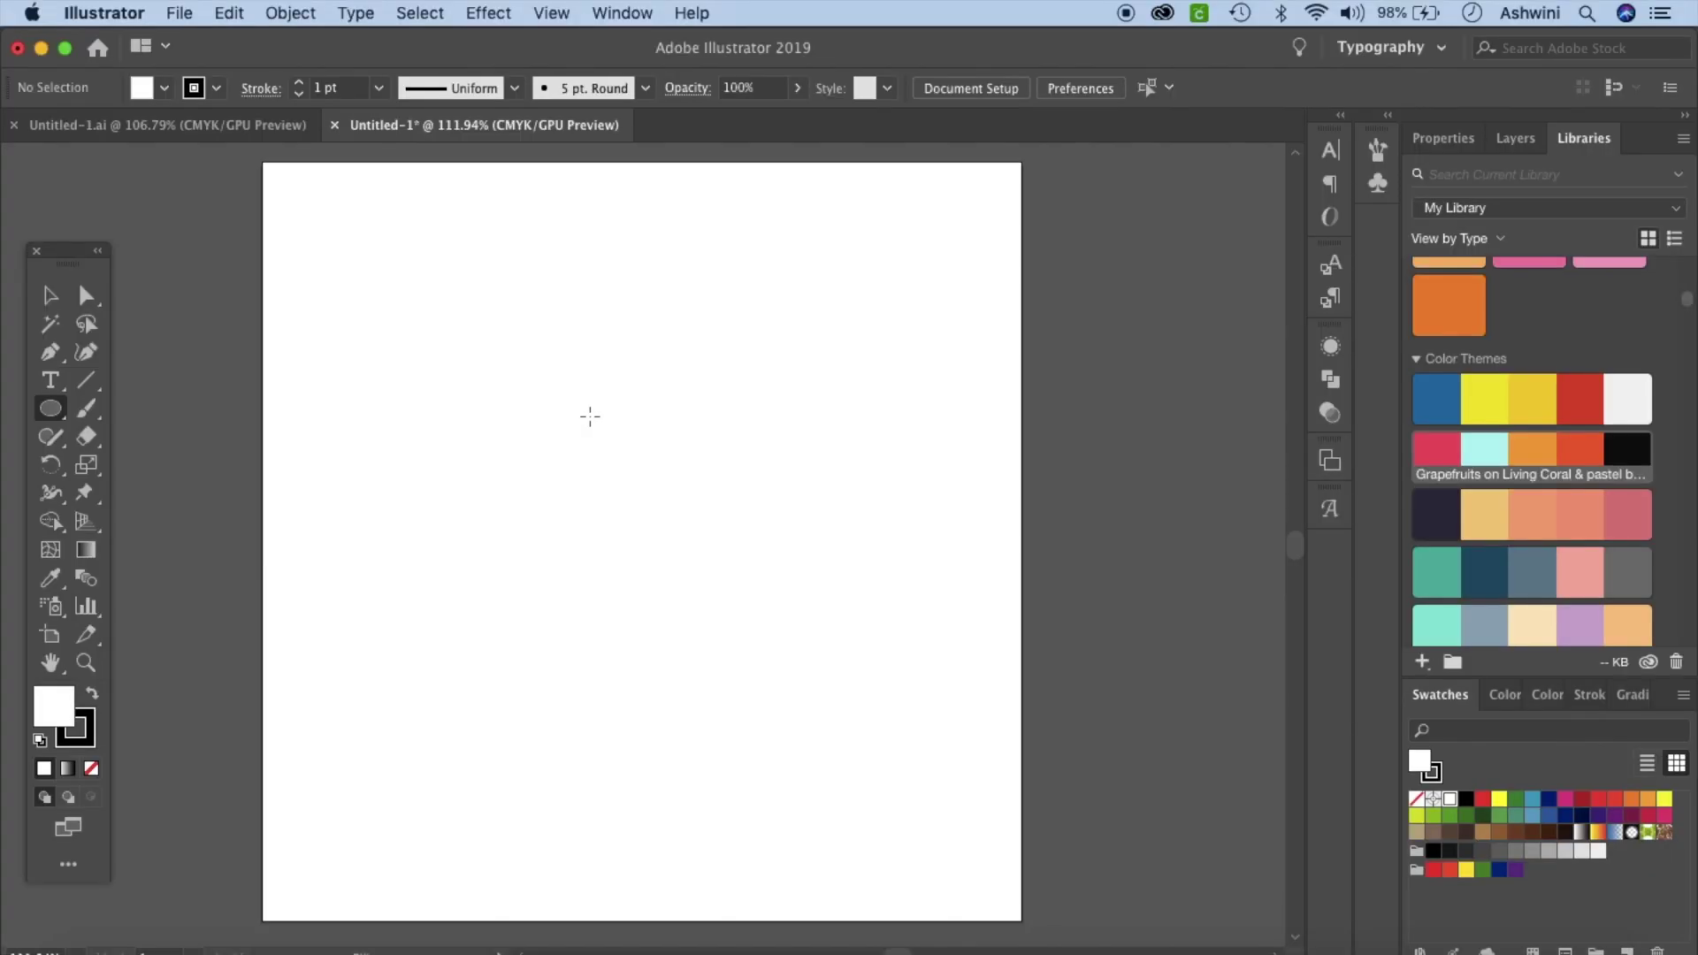
{"action": "left_click", "coordinate": [944, 404]}
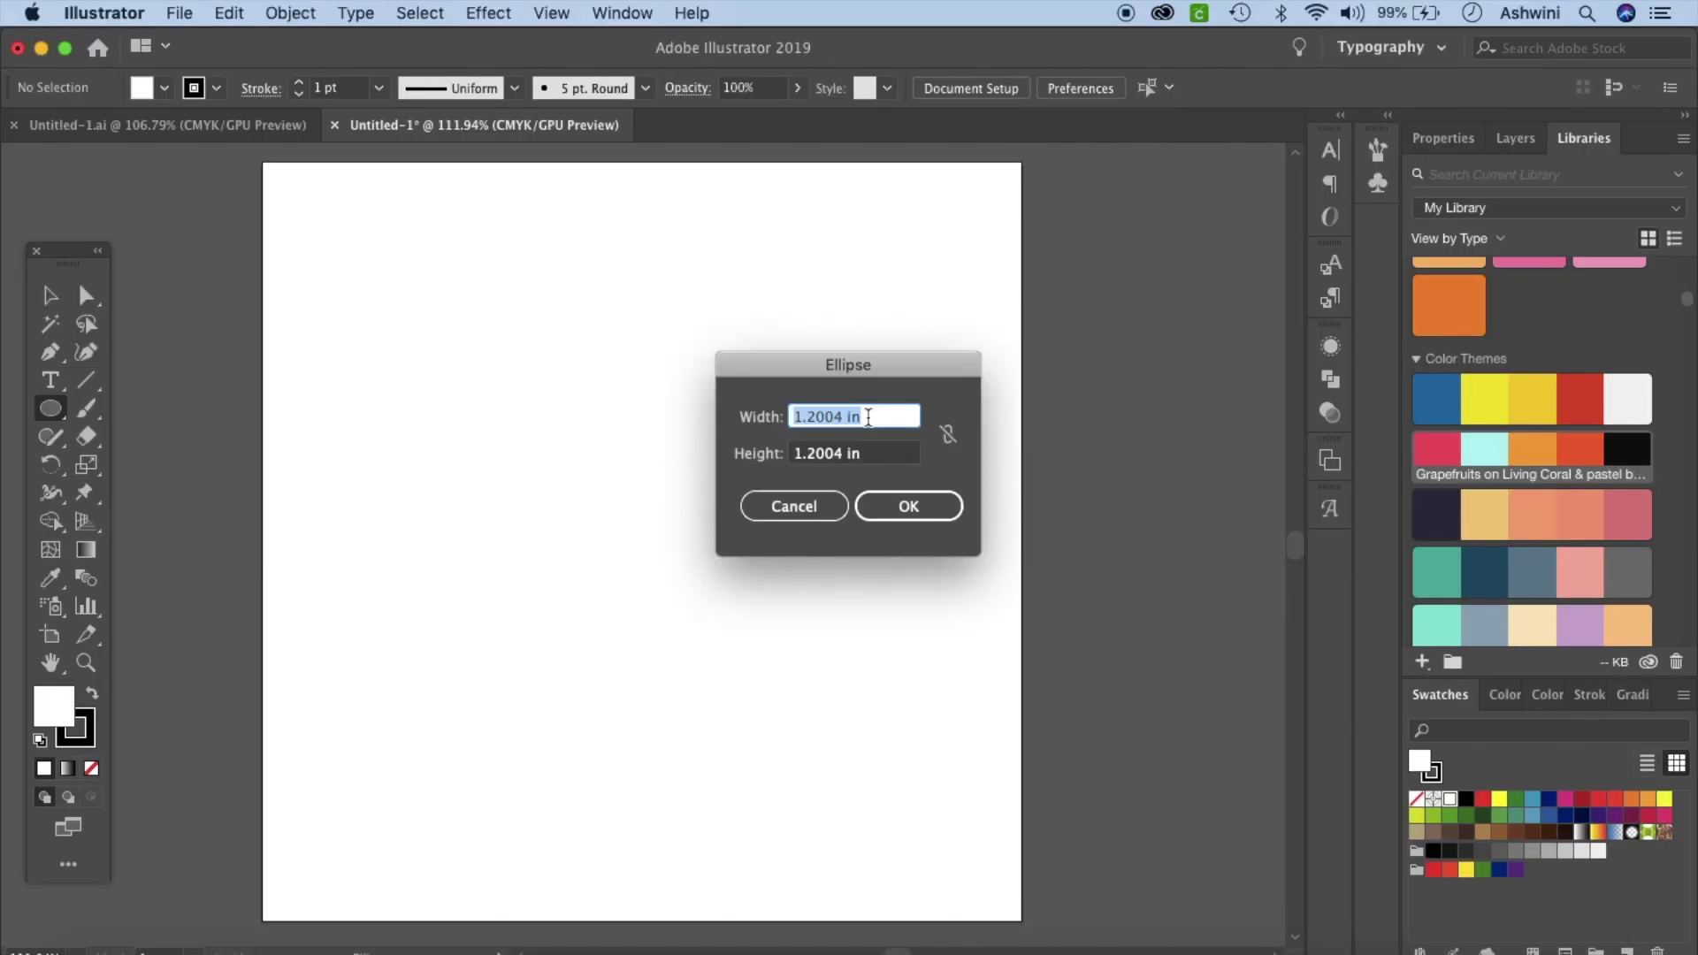
{"action": "type", "text": "13"}
{"action": "left_click", "coordinate": [844, 455]}
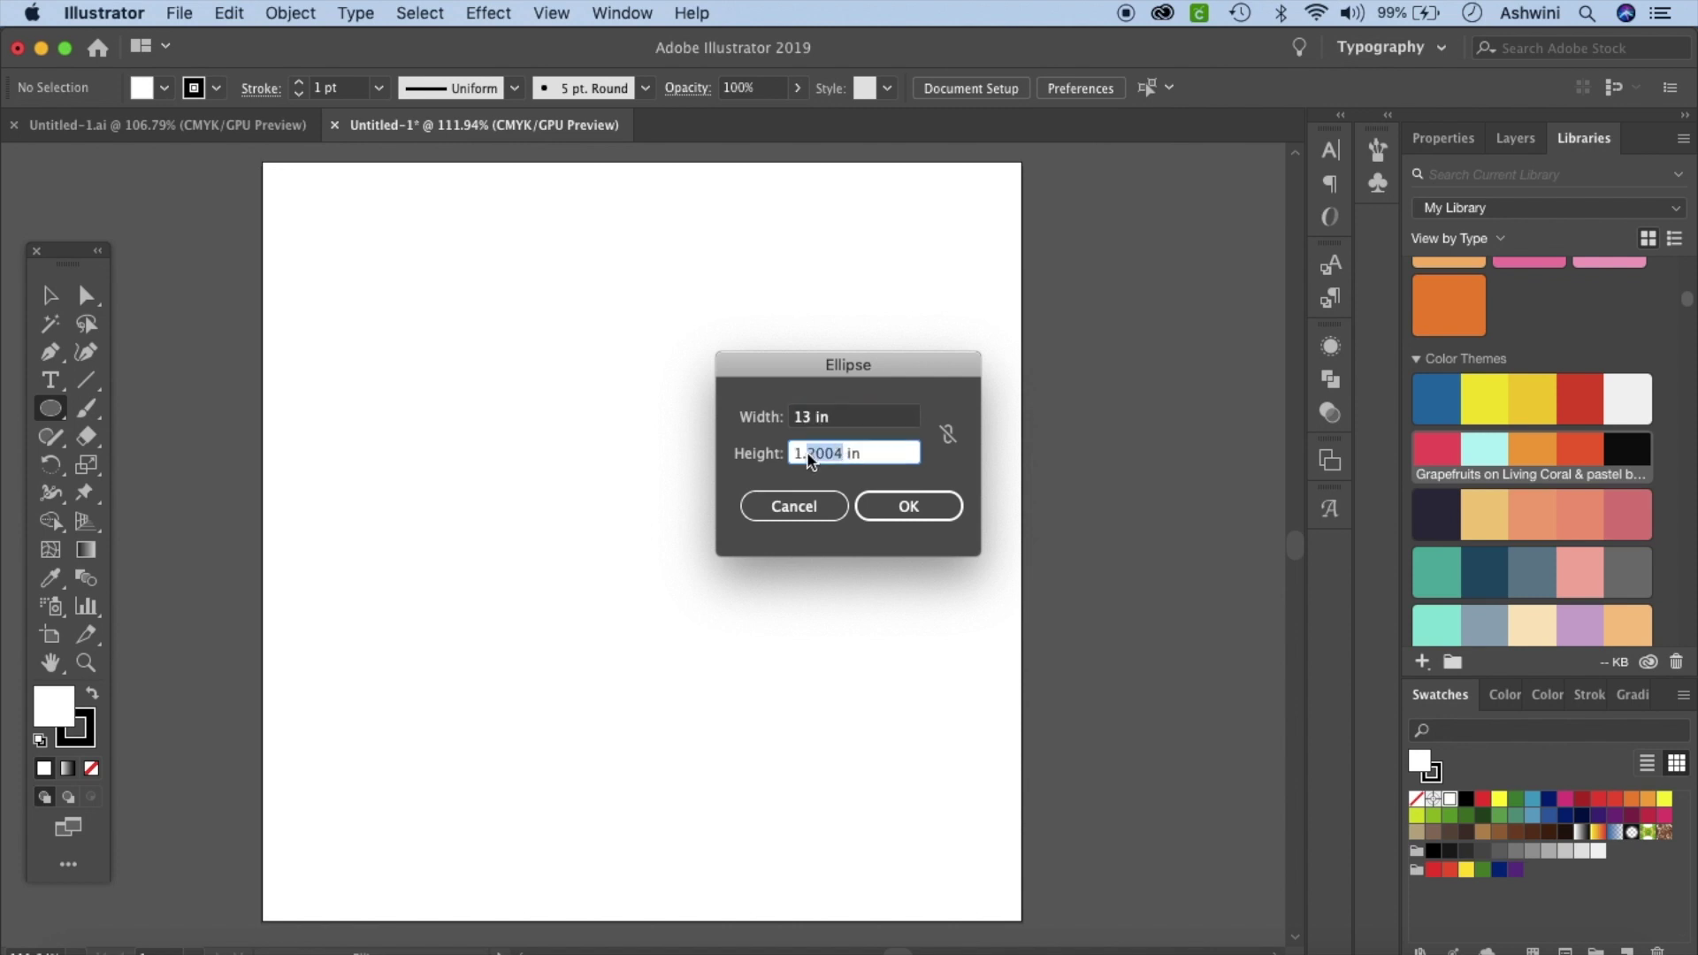
{"action": "type", "text": "1.3"}
{"action": "left_click", "coordinate": [799, 417]}
{"action": "type", "text": ".3"}
{"action": "key", "text": "BackSpace"}
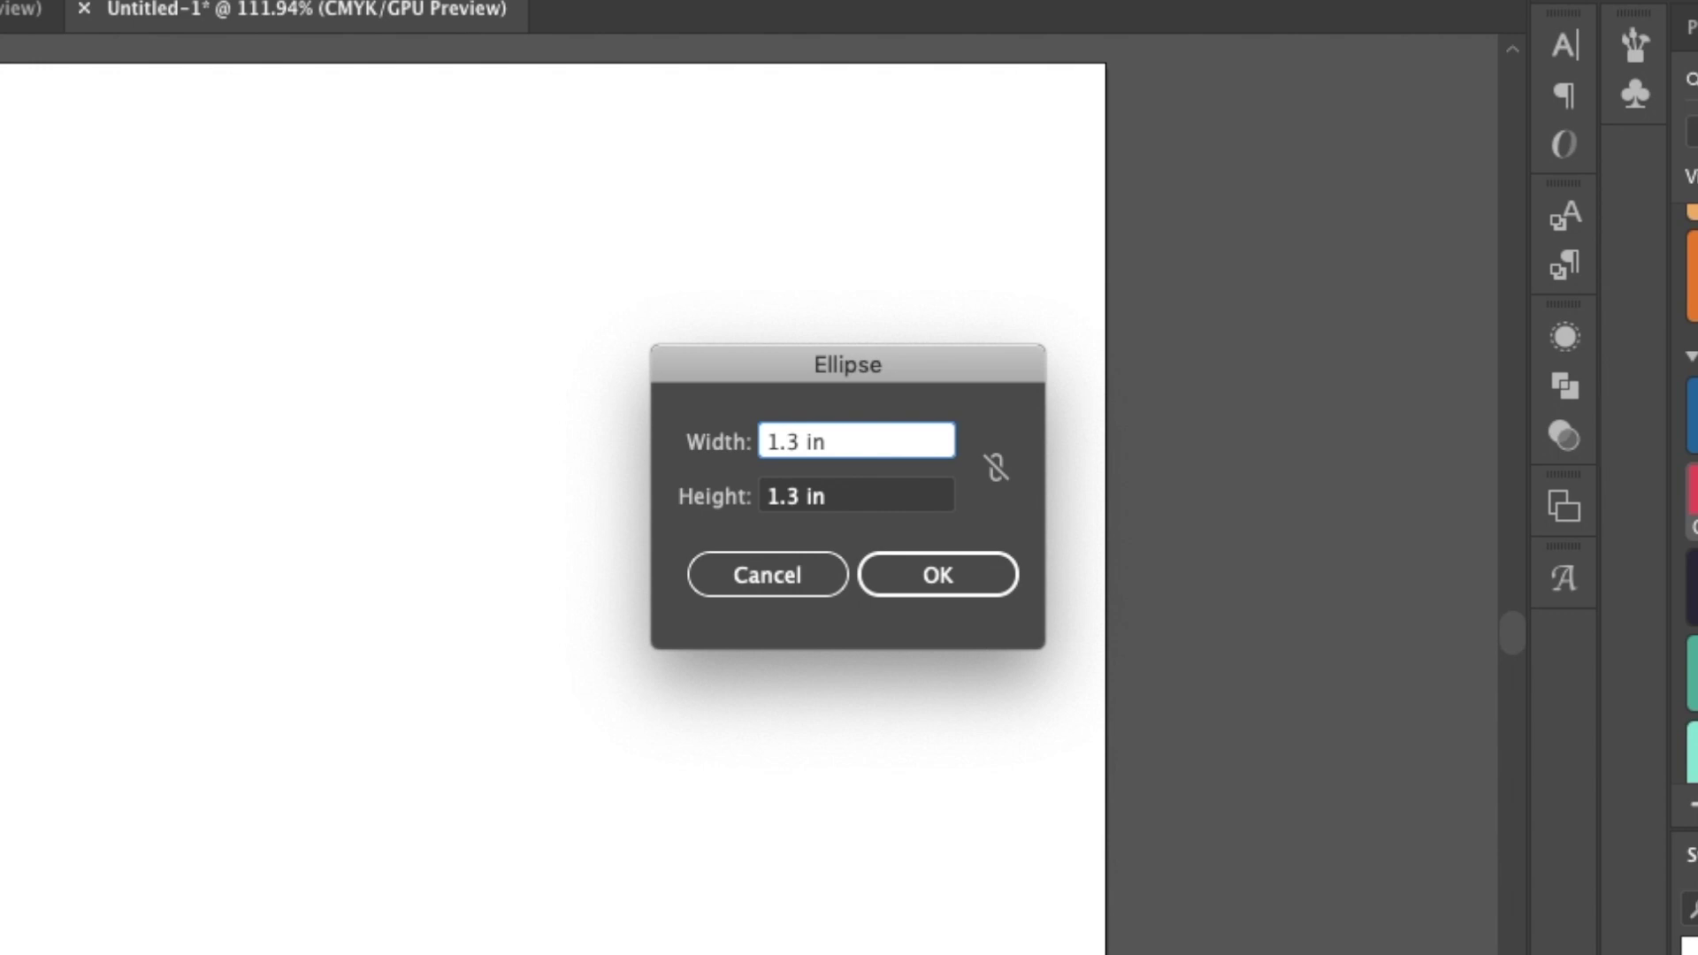
{"action": "left_click", "coordinate": [939, 577]}
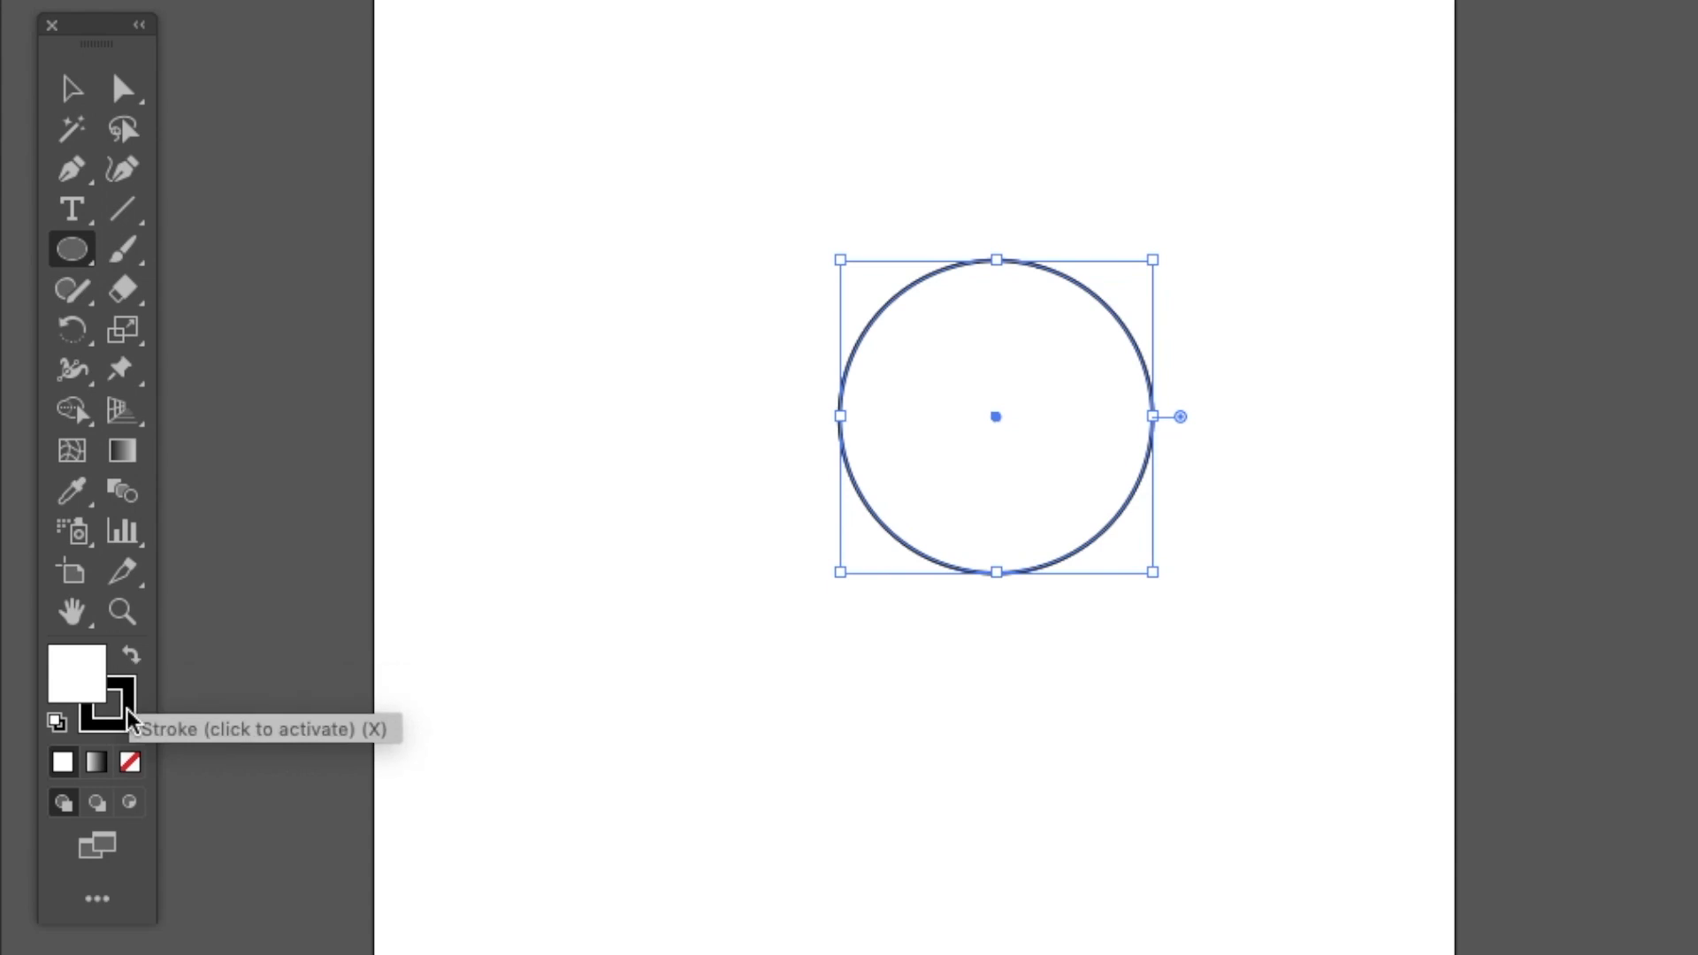
Step: Remove the circle's stroke and fill it with black from the Grapefruits on Living Coral color theme
{"action": "left_click", "coordinate": [88, 745]}
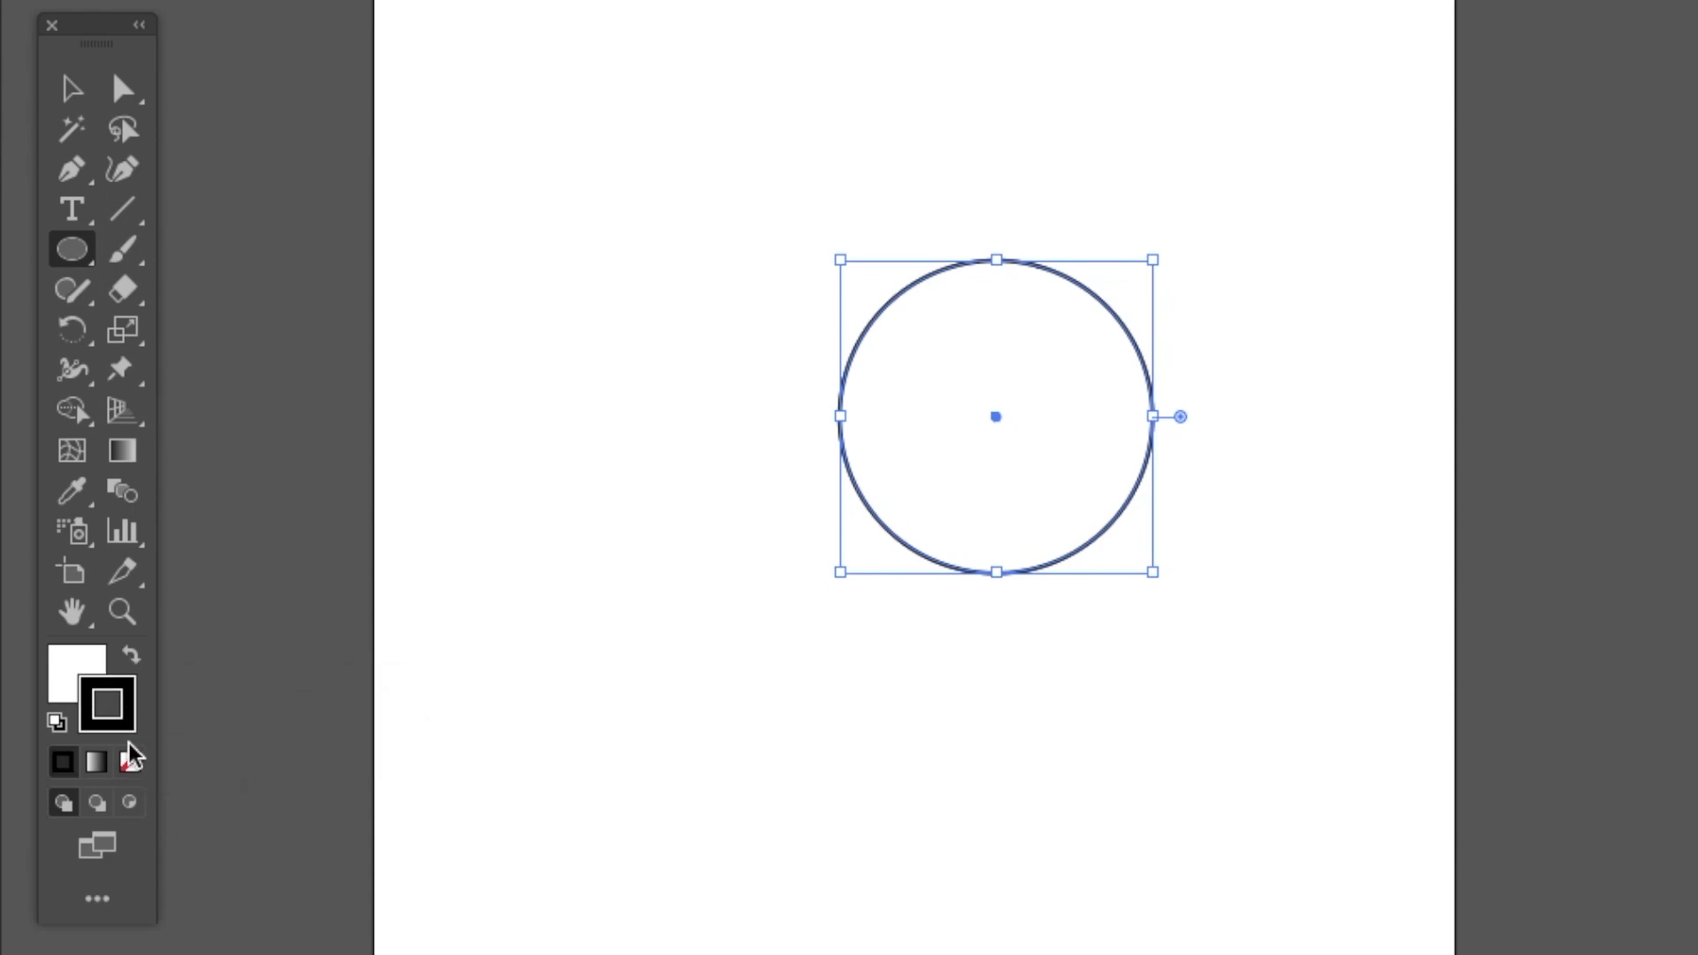
{"action": "left_click", "coordinate": [126, 763]}
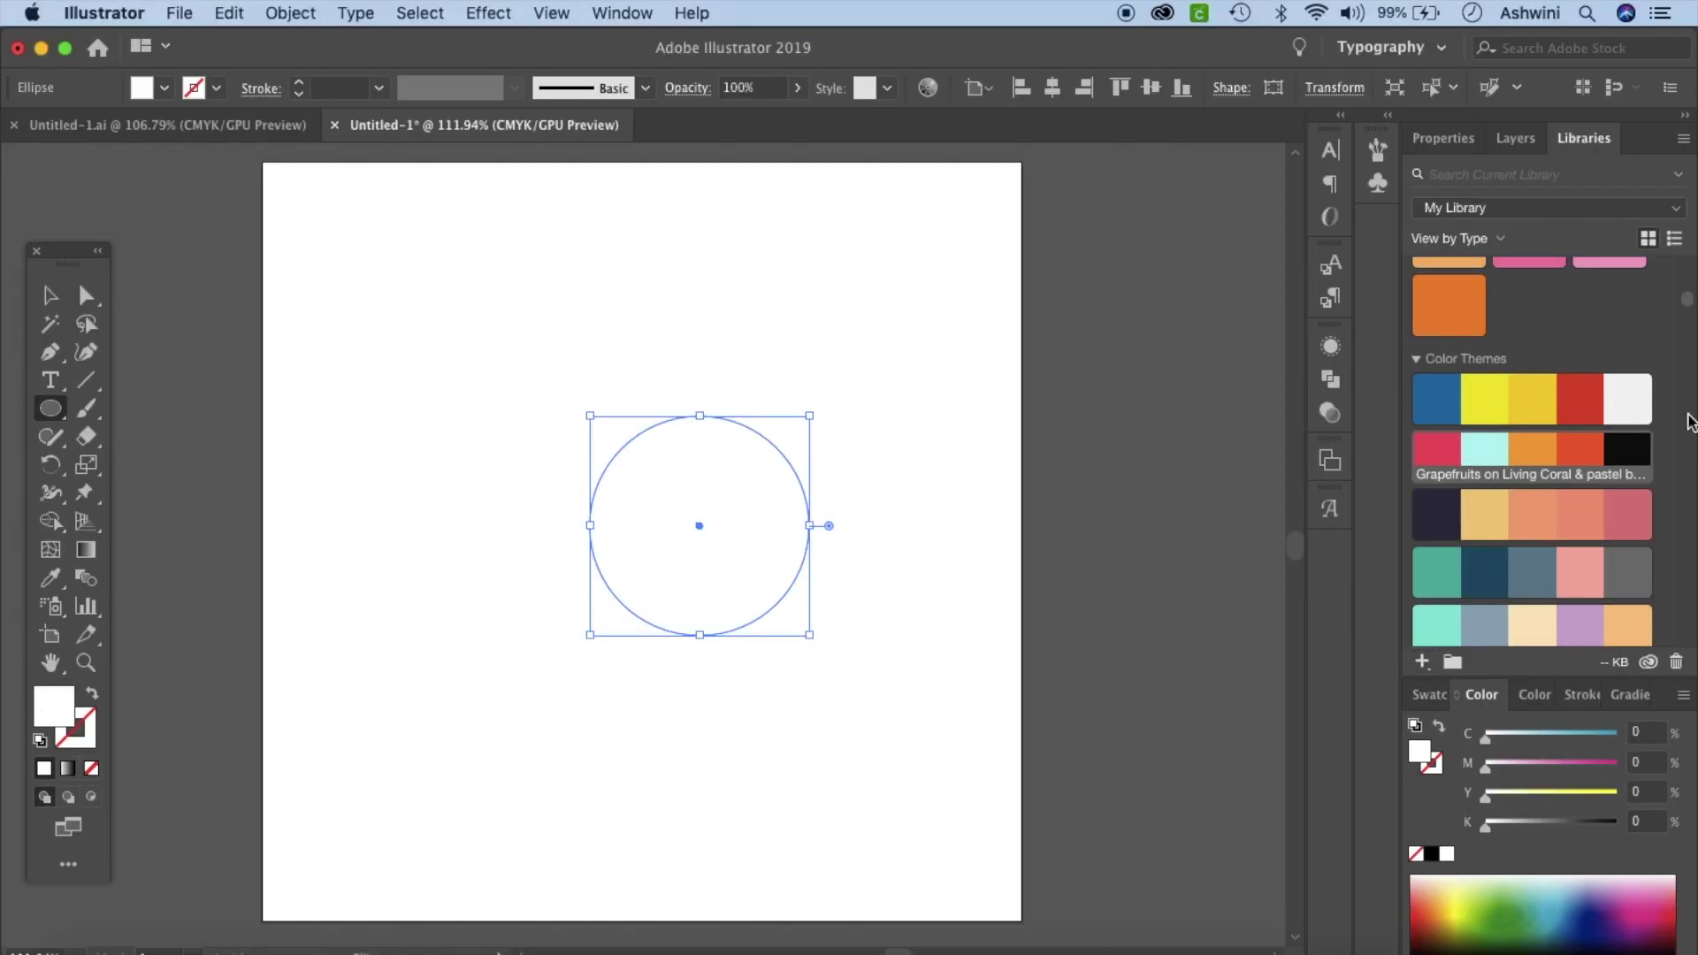
{"action": "left_click", "coordinate": [1628, 449]}
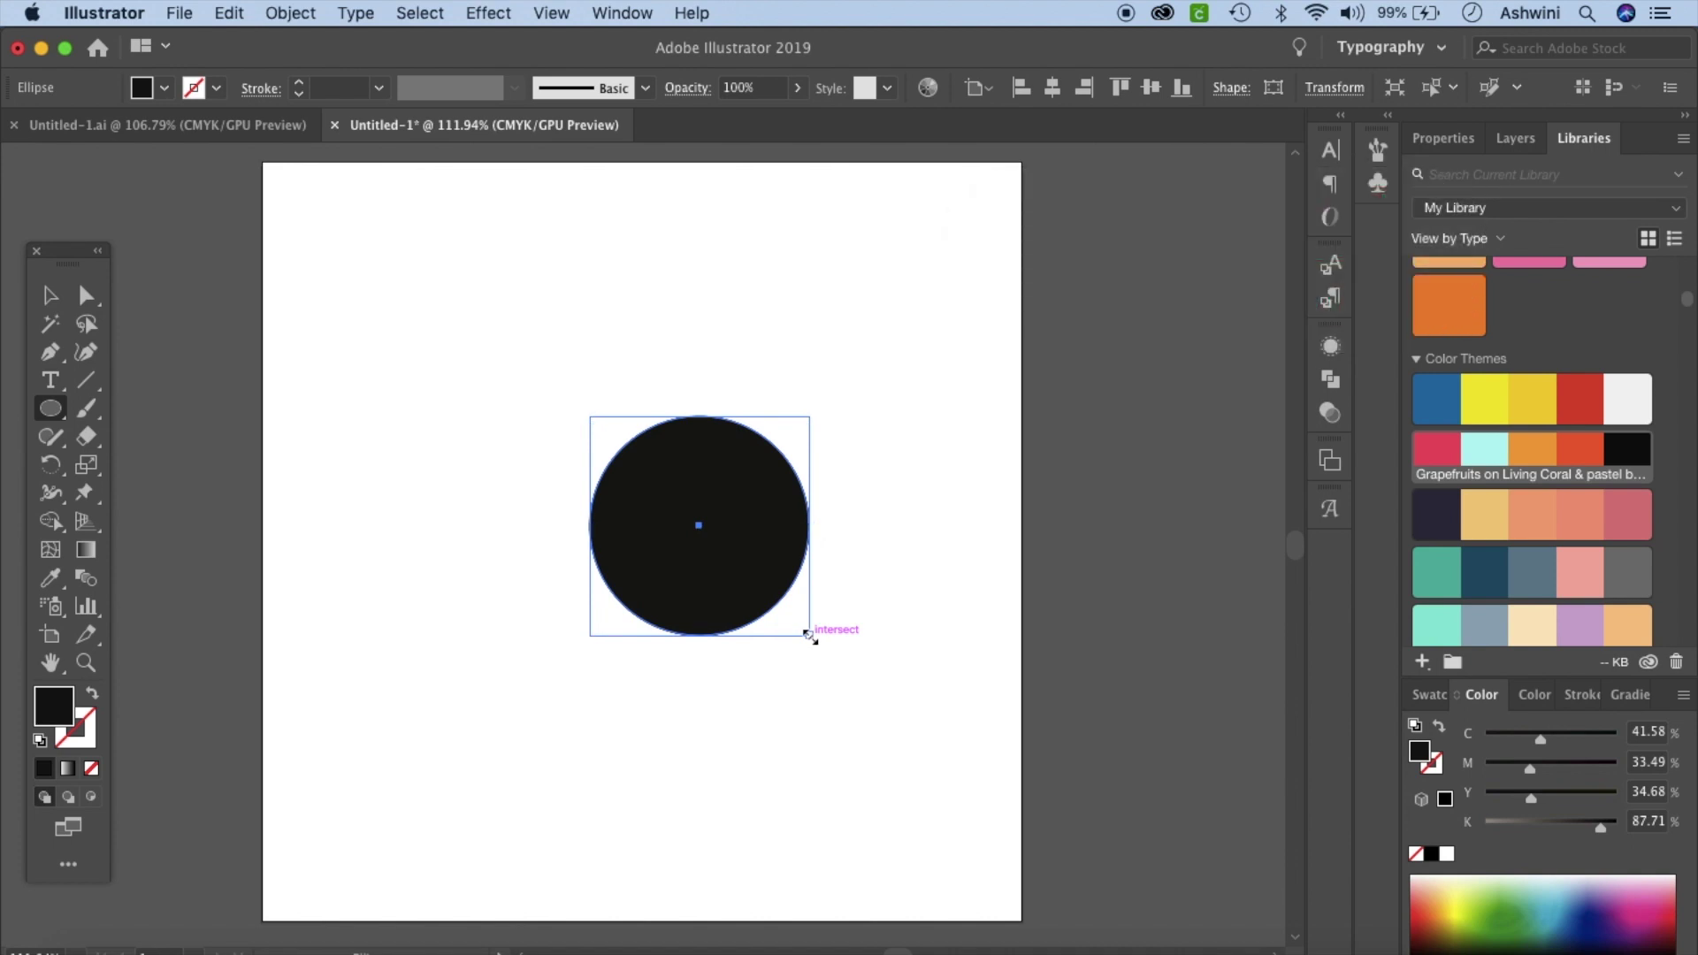
Step: Make a smaller concentric copy of the black circle and subtract it with Pathfinder's Minus Front to form a ring
{"action": "left_click_drag", "start_coordinate": [808, 634], "coordinate": [788, 613]}
{"action": "left_click", "coordinate": [51, 296]}
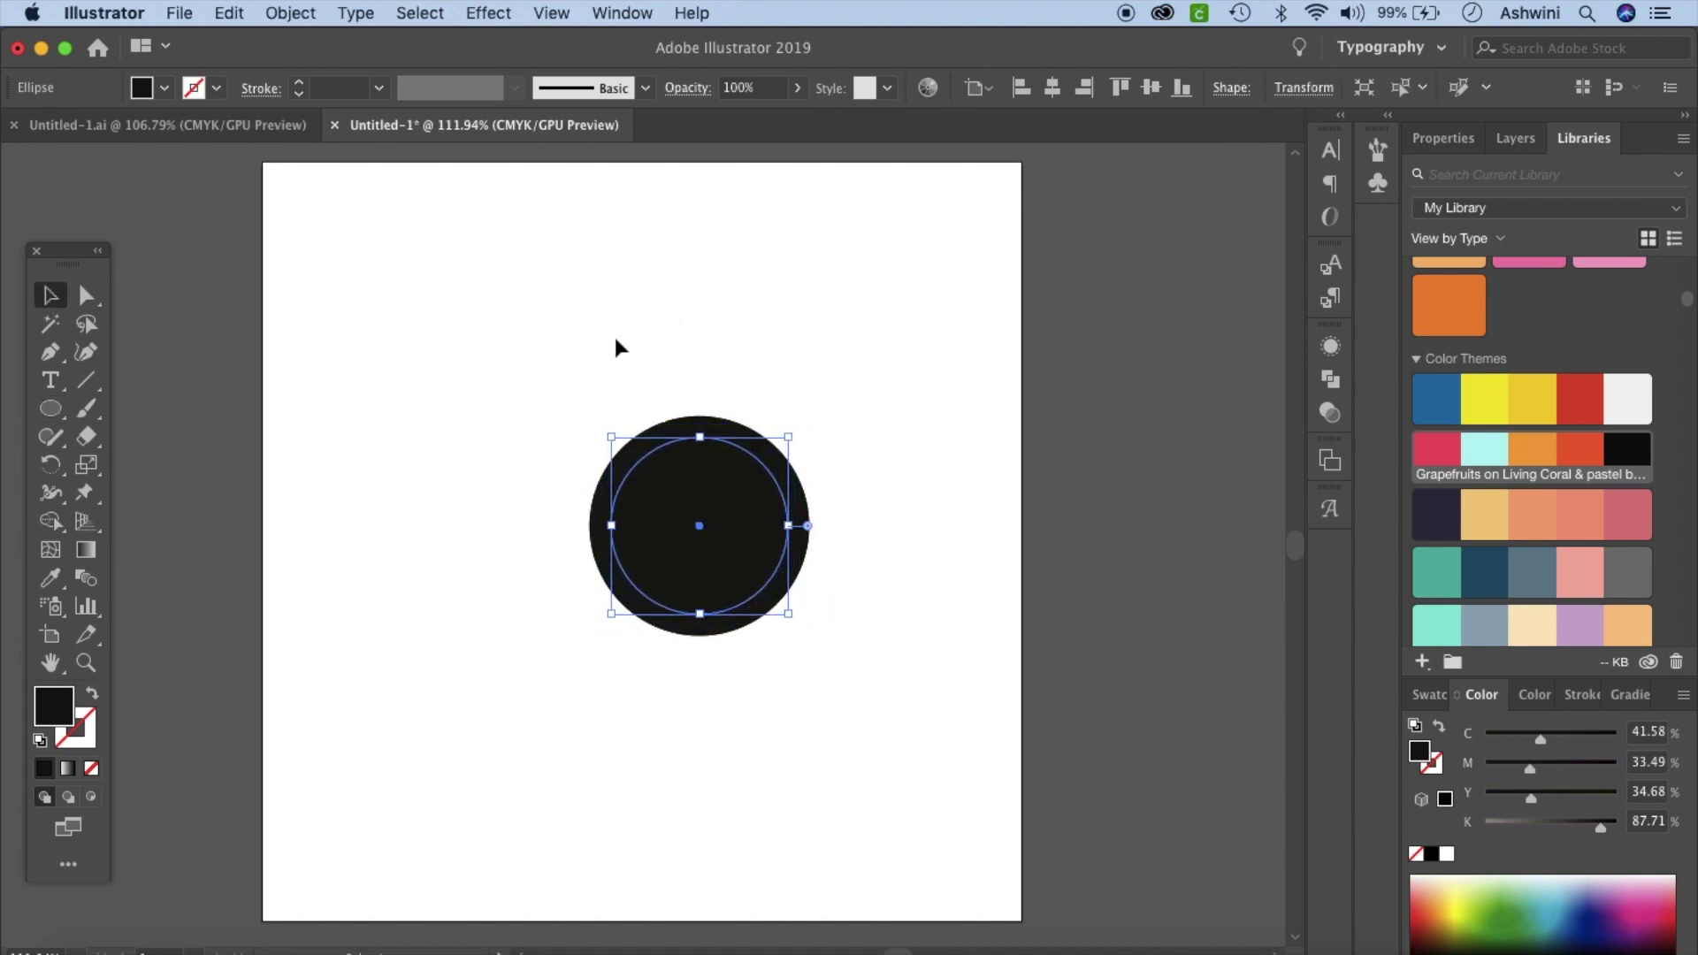
{"action": "left_click_drag", "start_coordinate": [557, 400], "coordinate": [904, 710]}
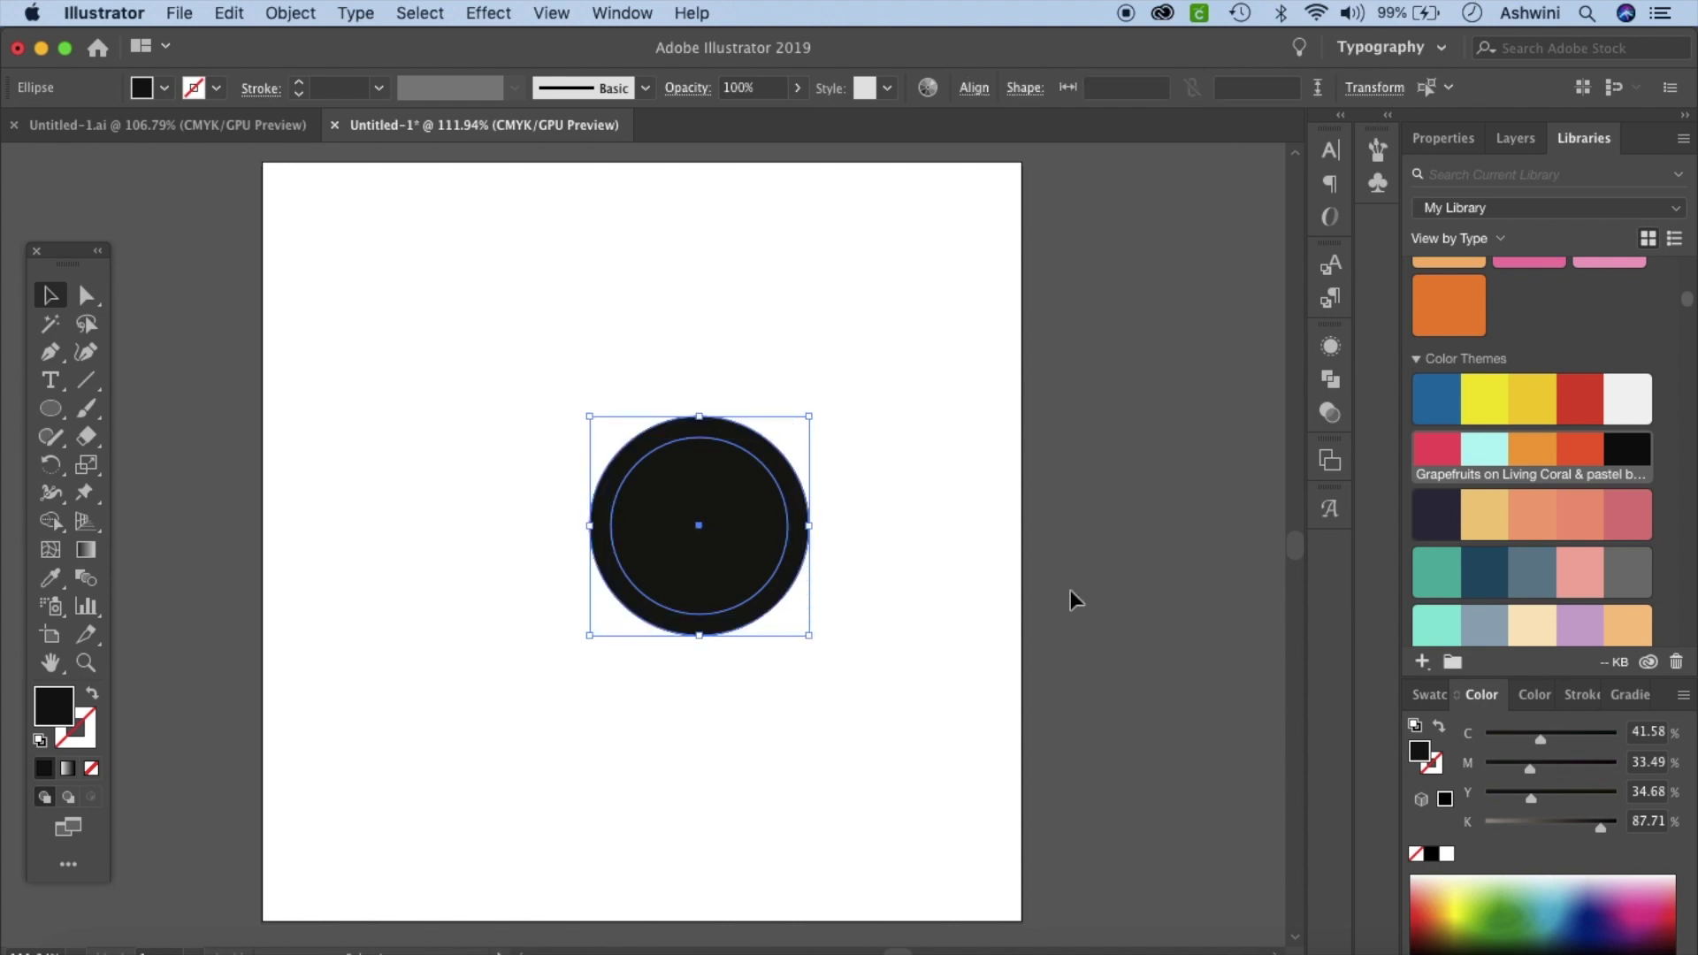
{"action": "left_click", "coordinate": [619, 14]}
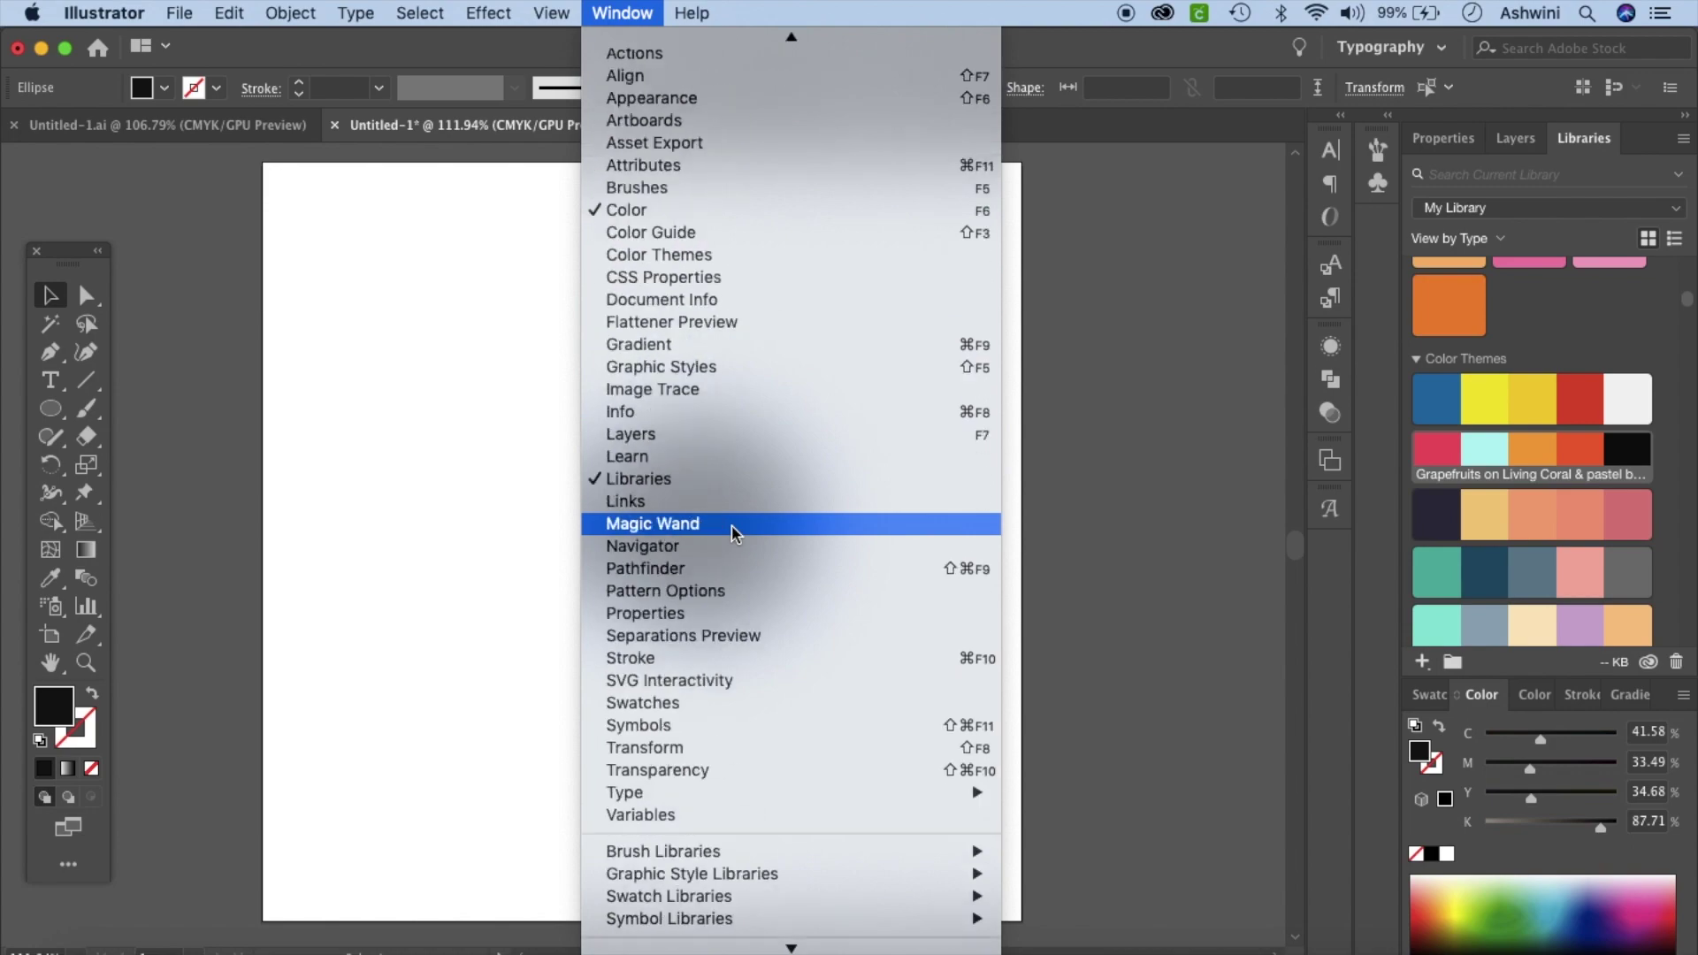
{"action": "scroll", "coordinate": [731, 524], "scroll_direction": "down", "scroll_amount": 2}
{"action": "left_click", "coordinate": [735, 532]}
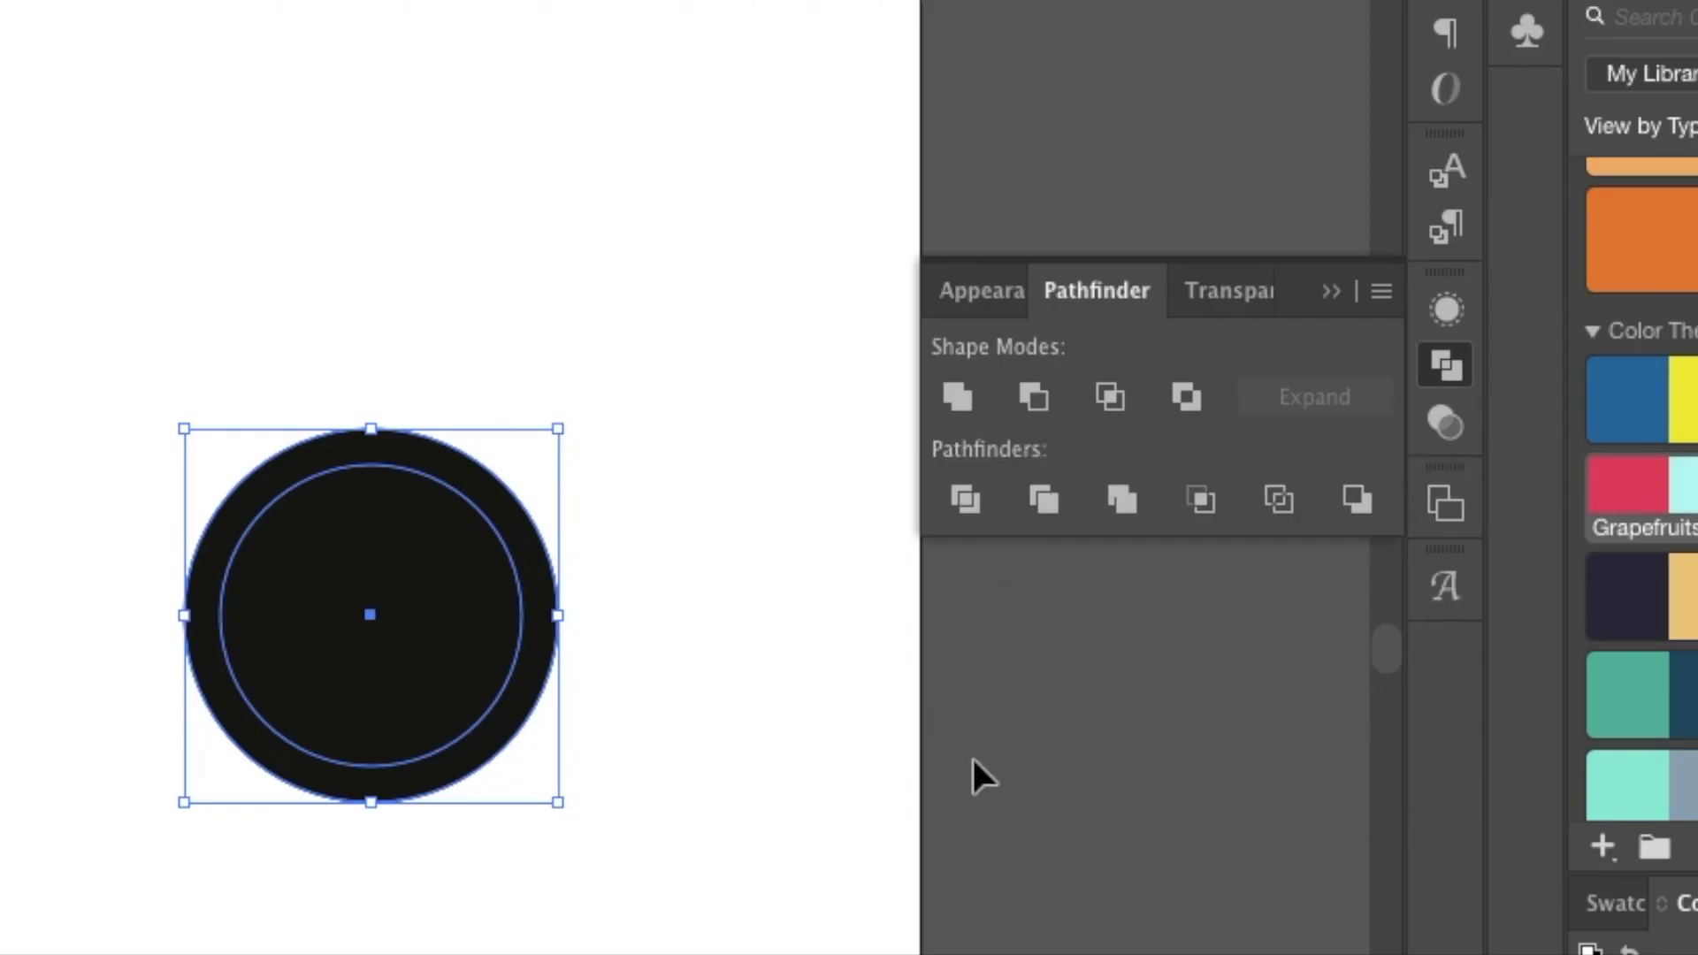
{"action": "left_click", "coordinate": [1034, 399]}
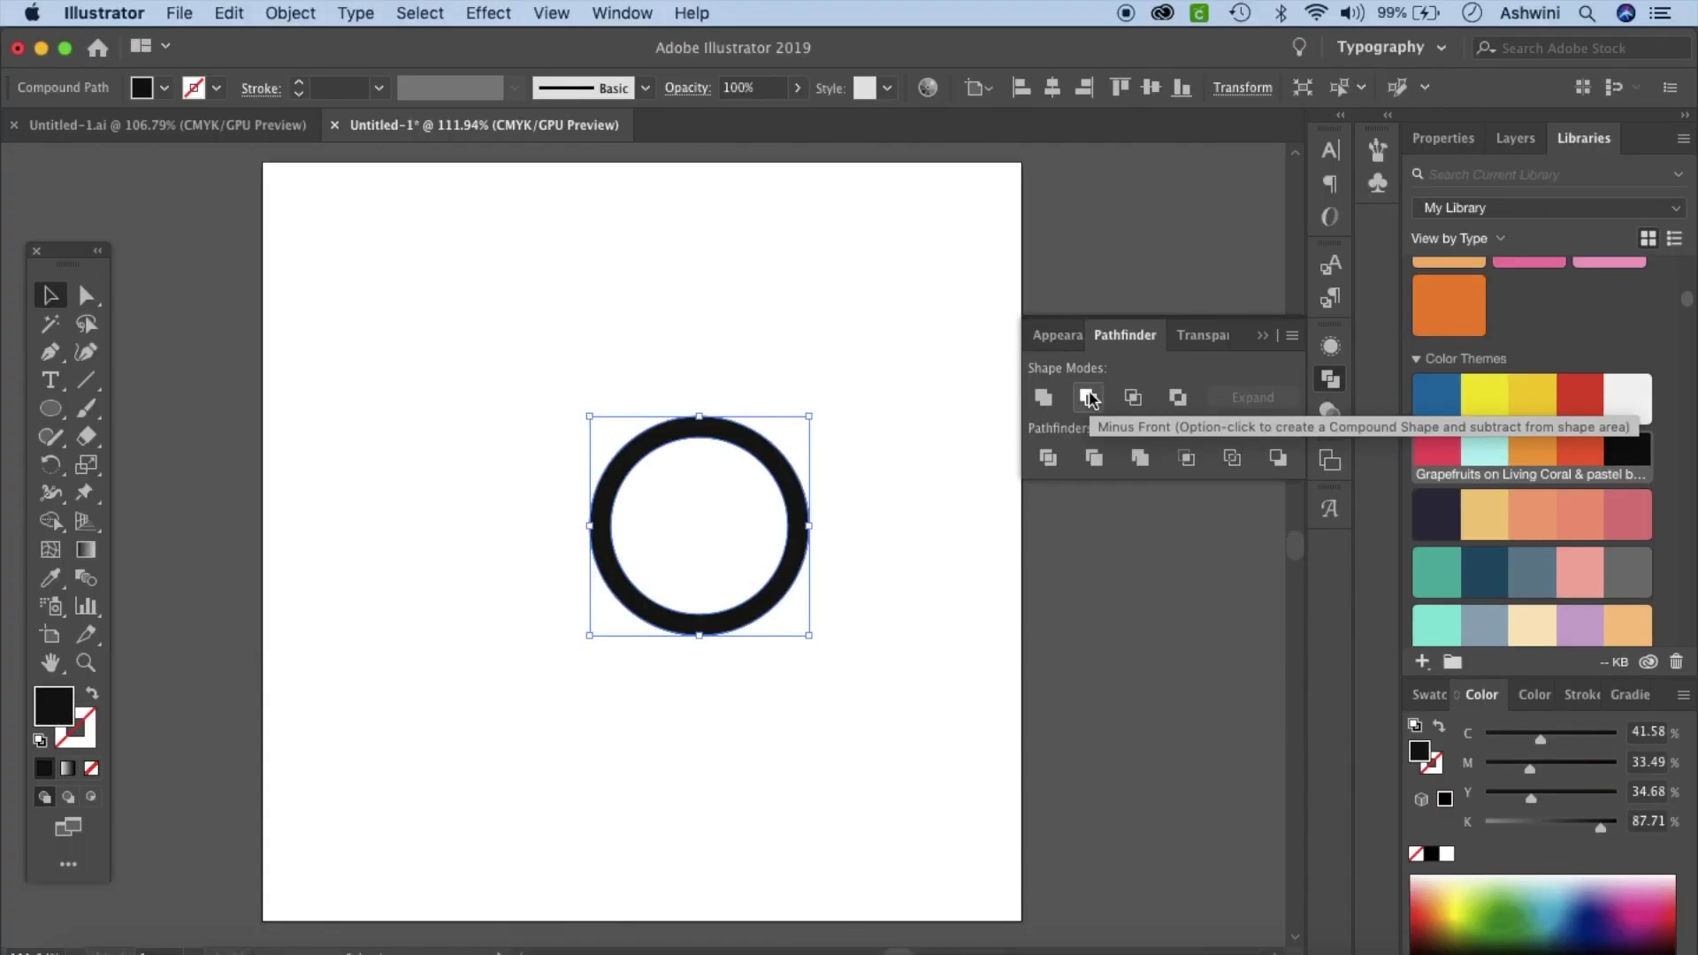
Step: Move the ring toward the upper left of the artboard
{"action": "left_click", "coordinate": [904, 464]}
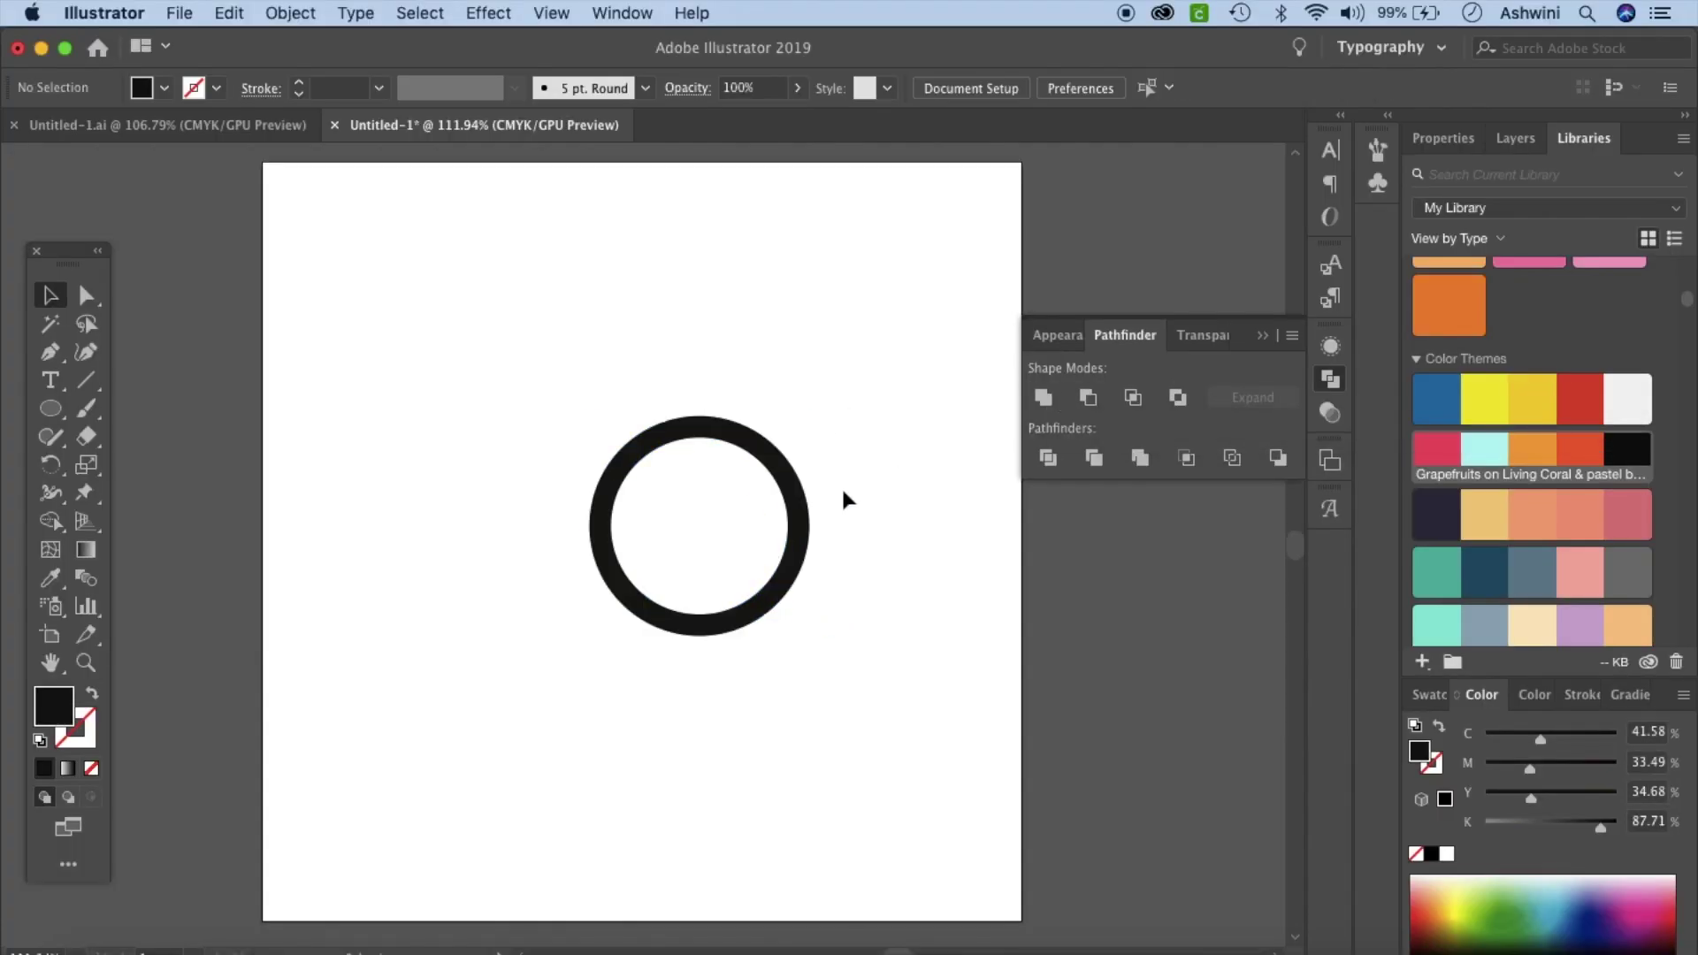
{"action": "left_click", "coordinate": [797, 564]}
{"action": "left_click_drag", "start_coordinate": [797, 564], "coordinate": [577, 495]}
Step: Draw a 1.7 x 1.7 in black square beside the ring and rotate it 45° into a diamond
{"action": "left_click", "coordinate": [50, 410]}
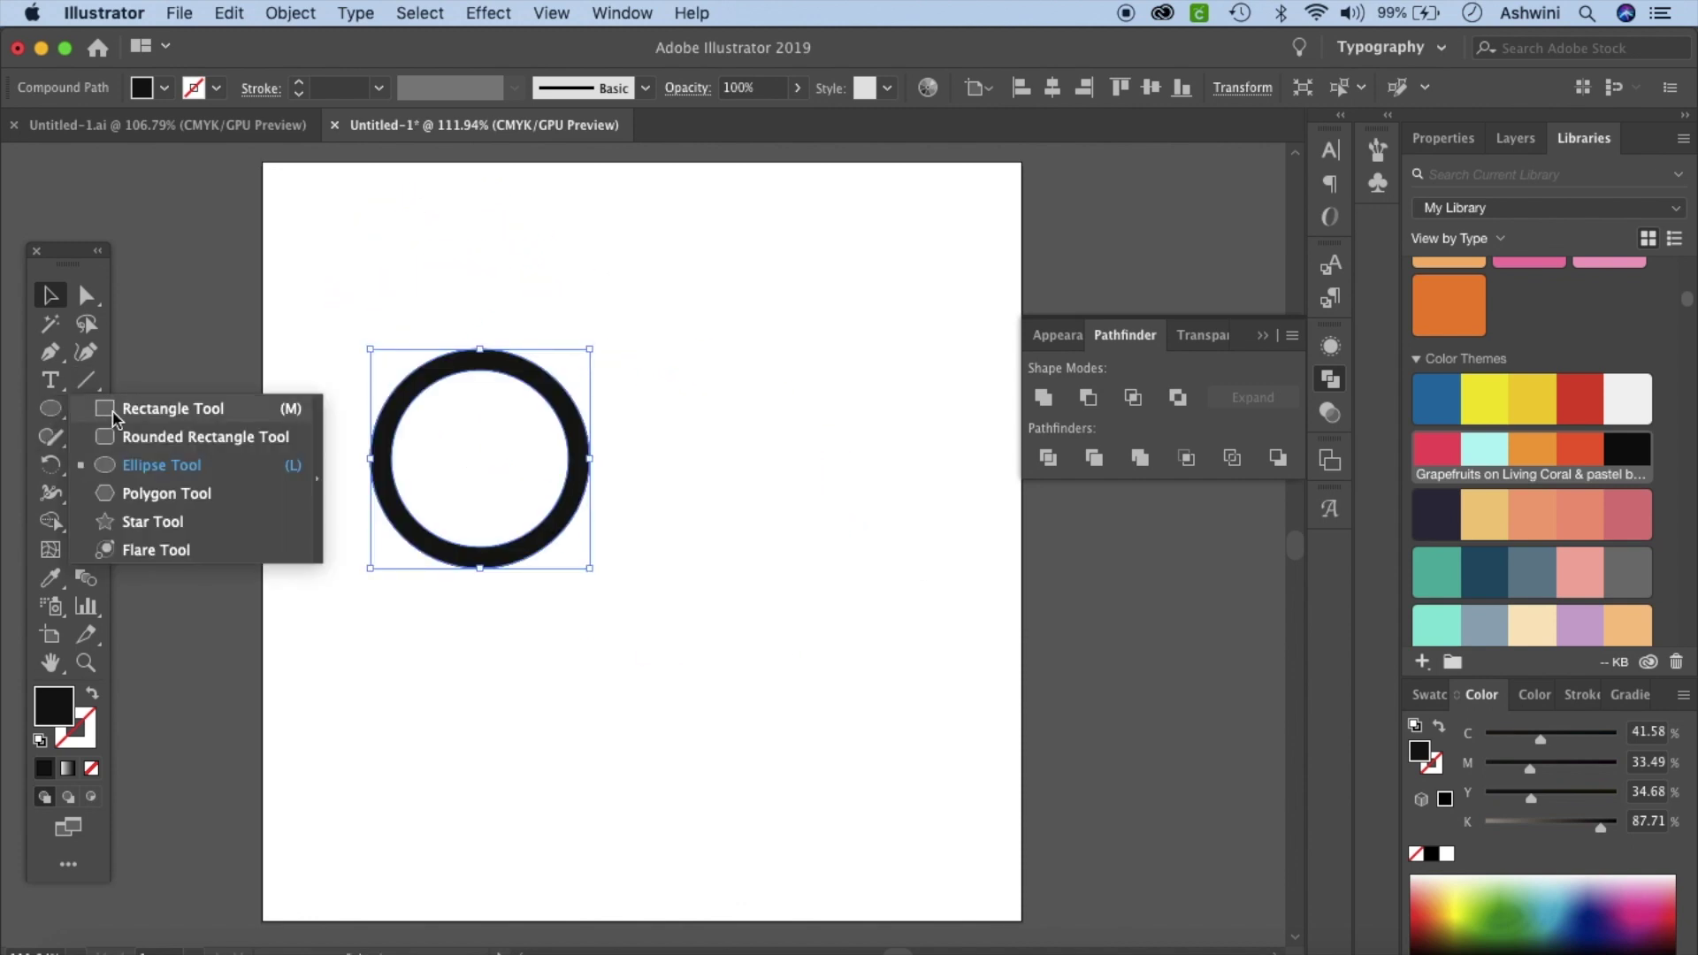
{"action": "left_click", "coordinate": [172, 409]}
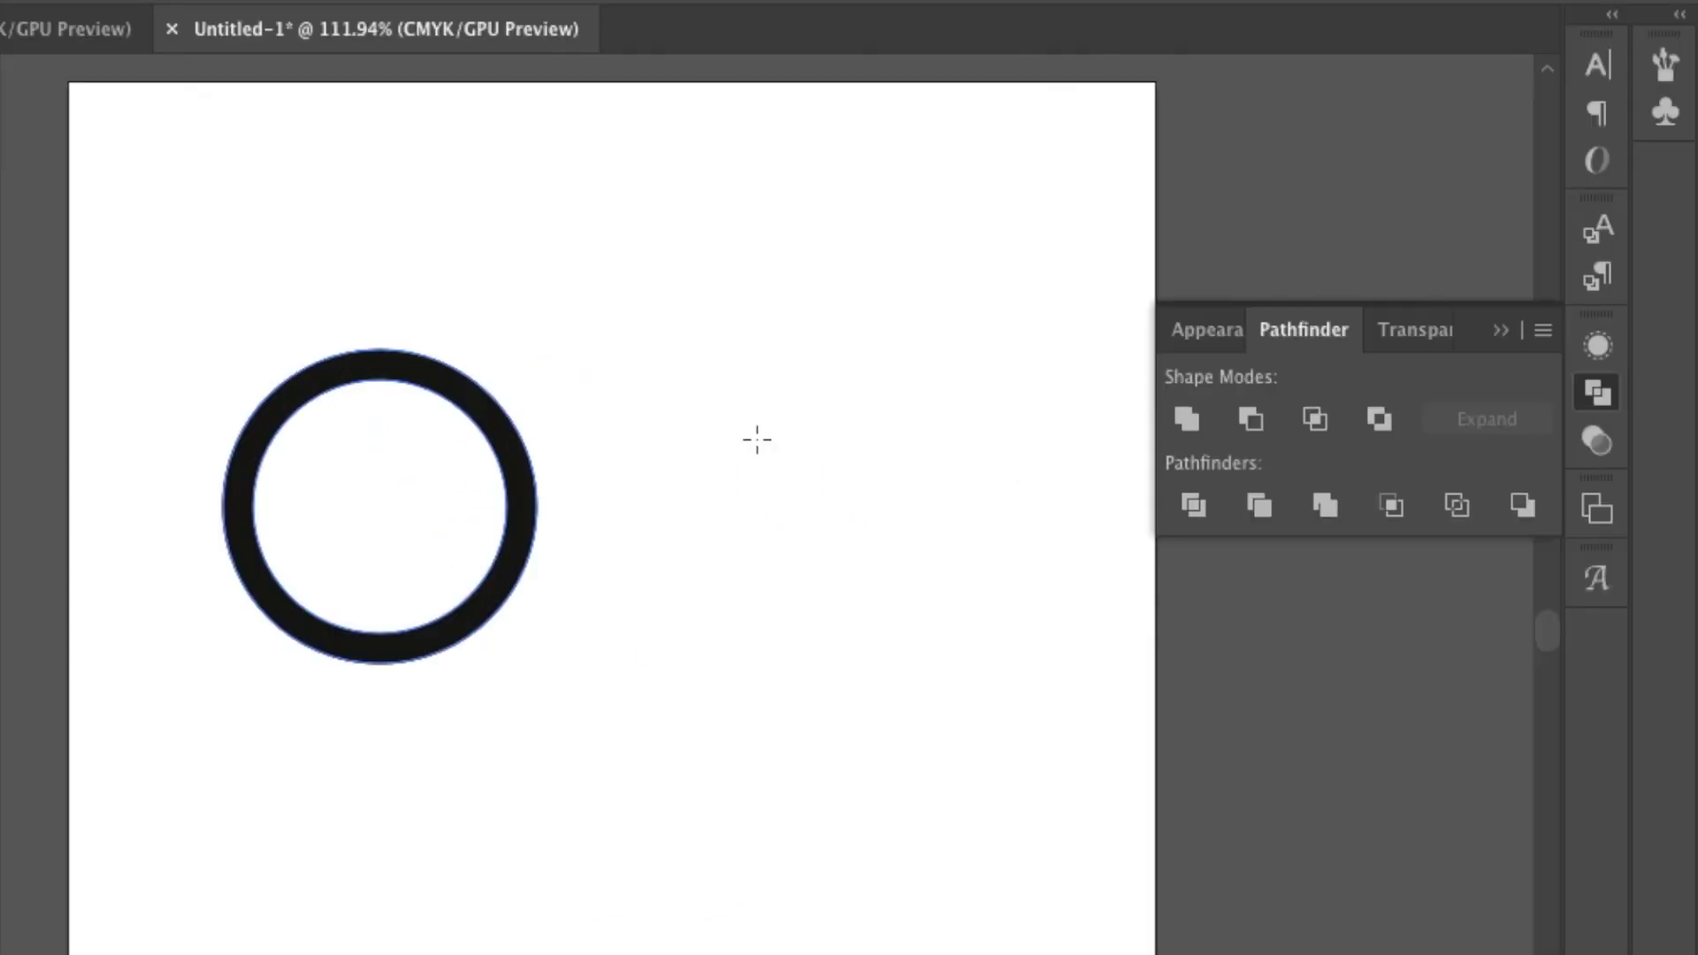
{"action": "left_click", "coordinate": [745, 421]}
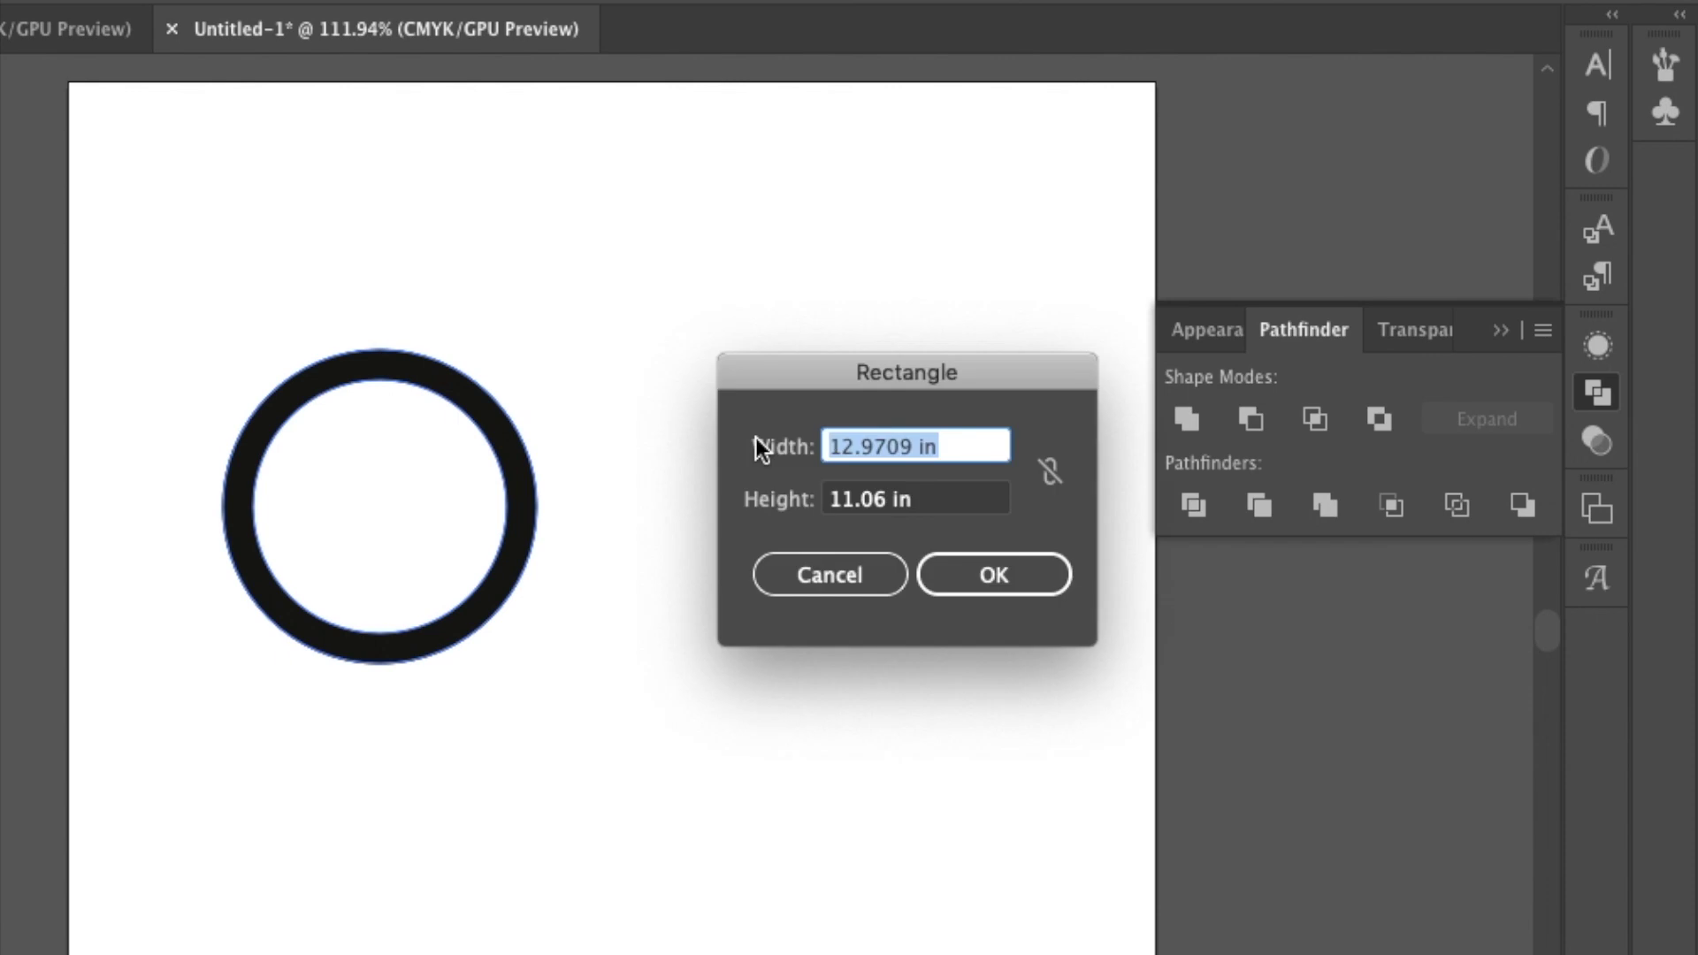
{"action": "type", "text": "1.7"}
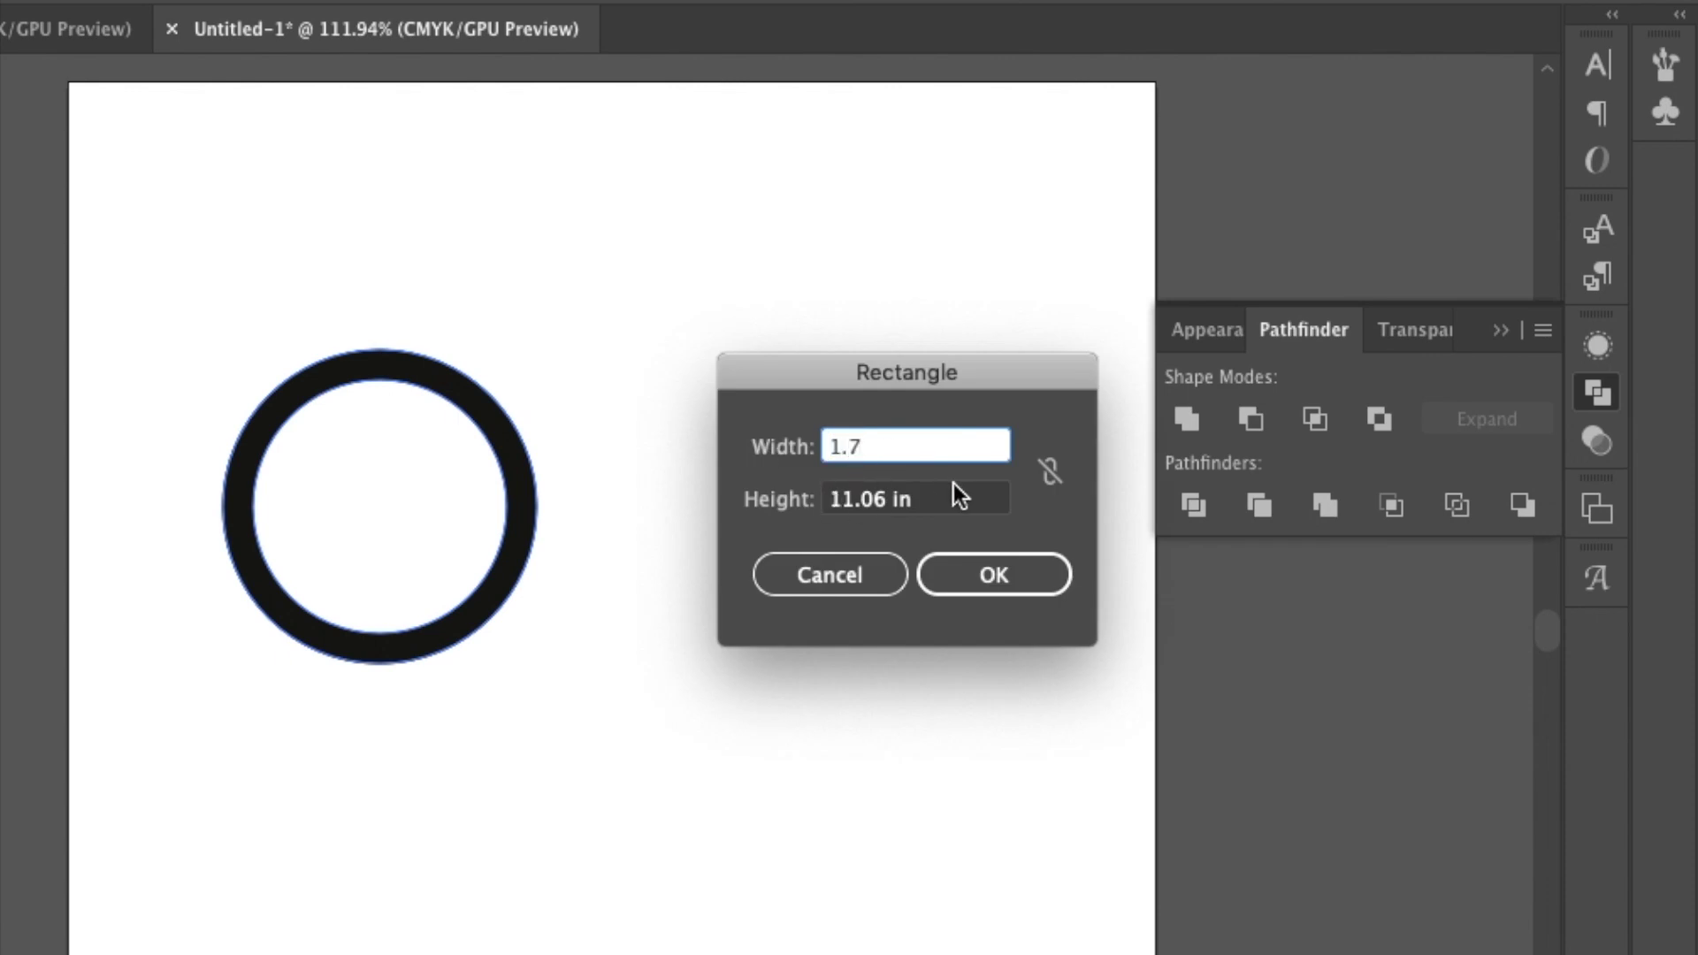
{"action": "key", "text": "Tab"}
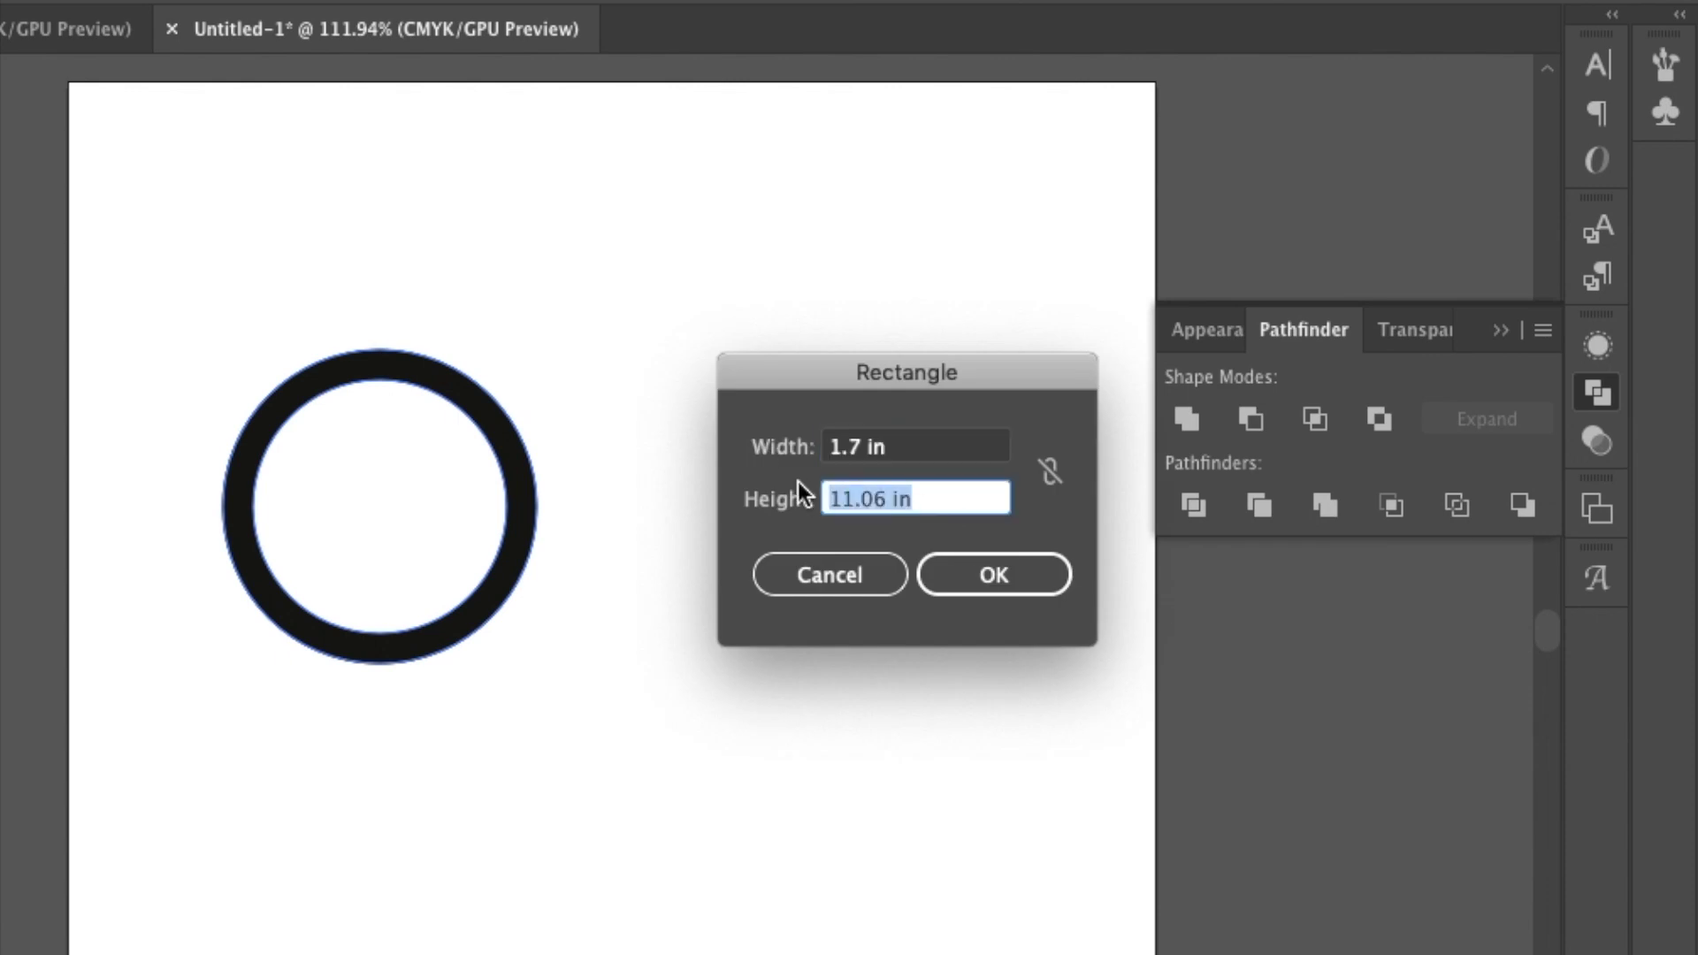
{"action": "type", "text": "1.7"}
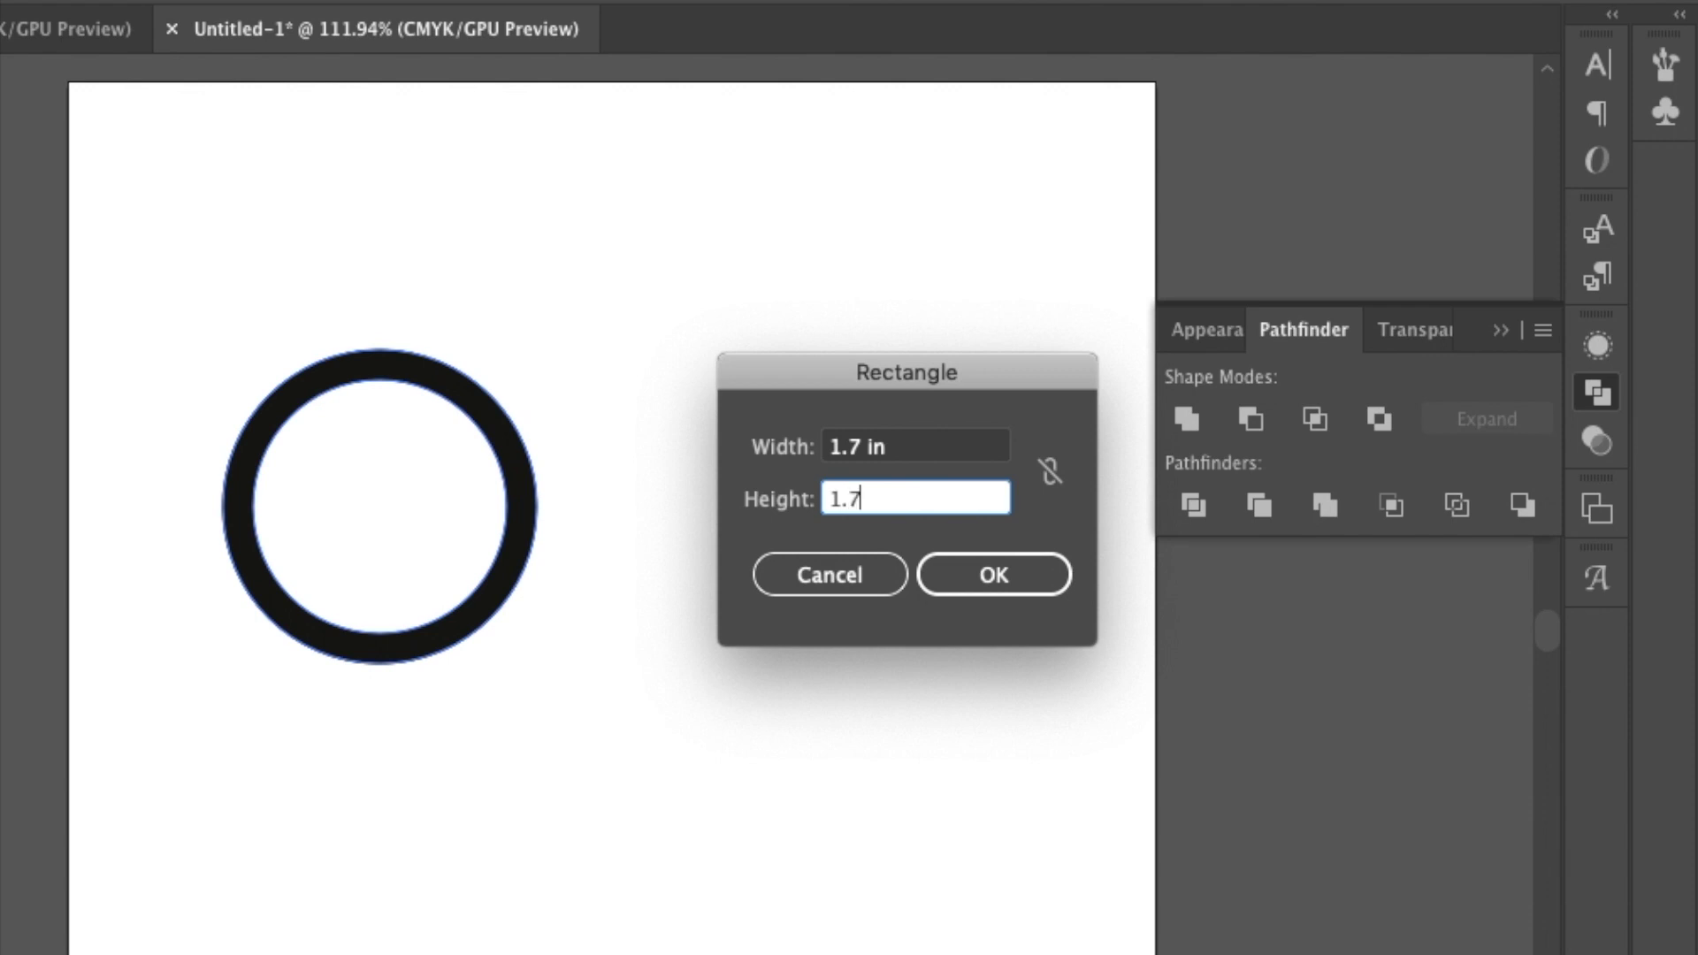
{"action": "key", "text": "Return"}
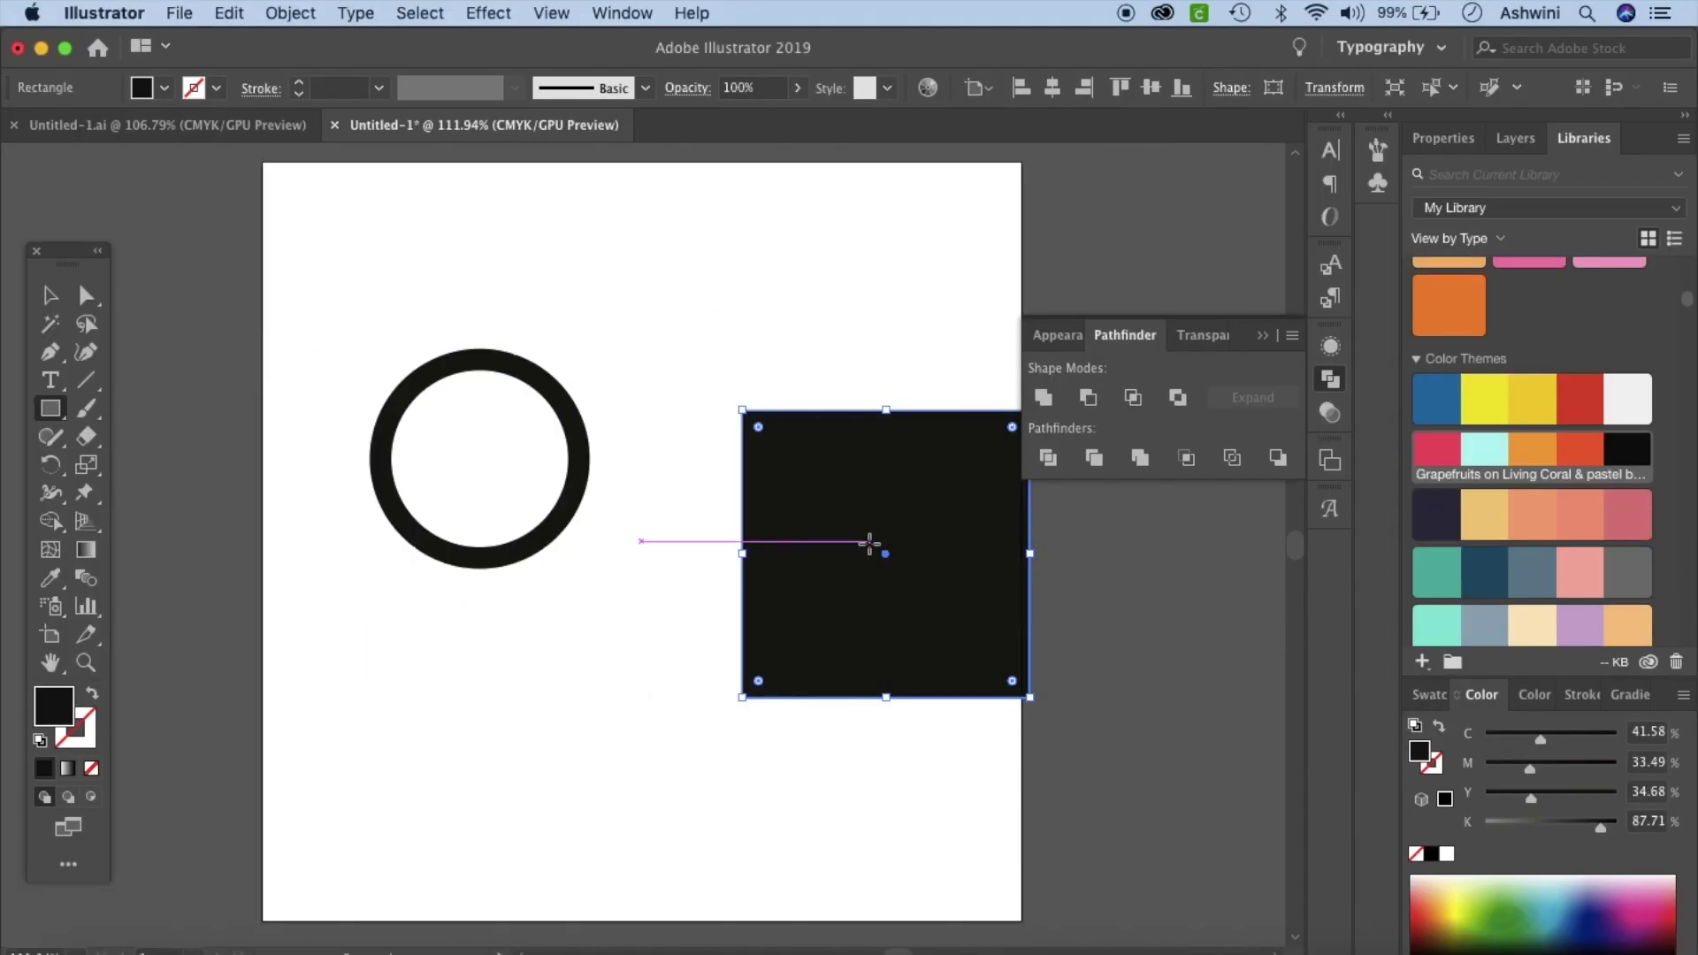
{"action": "left_click", "coordinate": [1259, 336]}
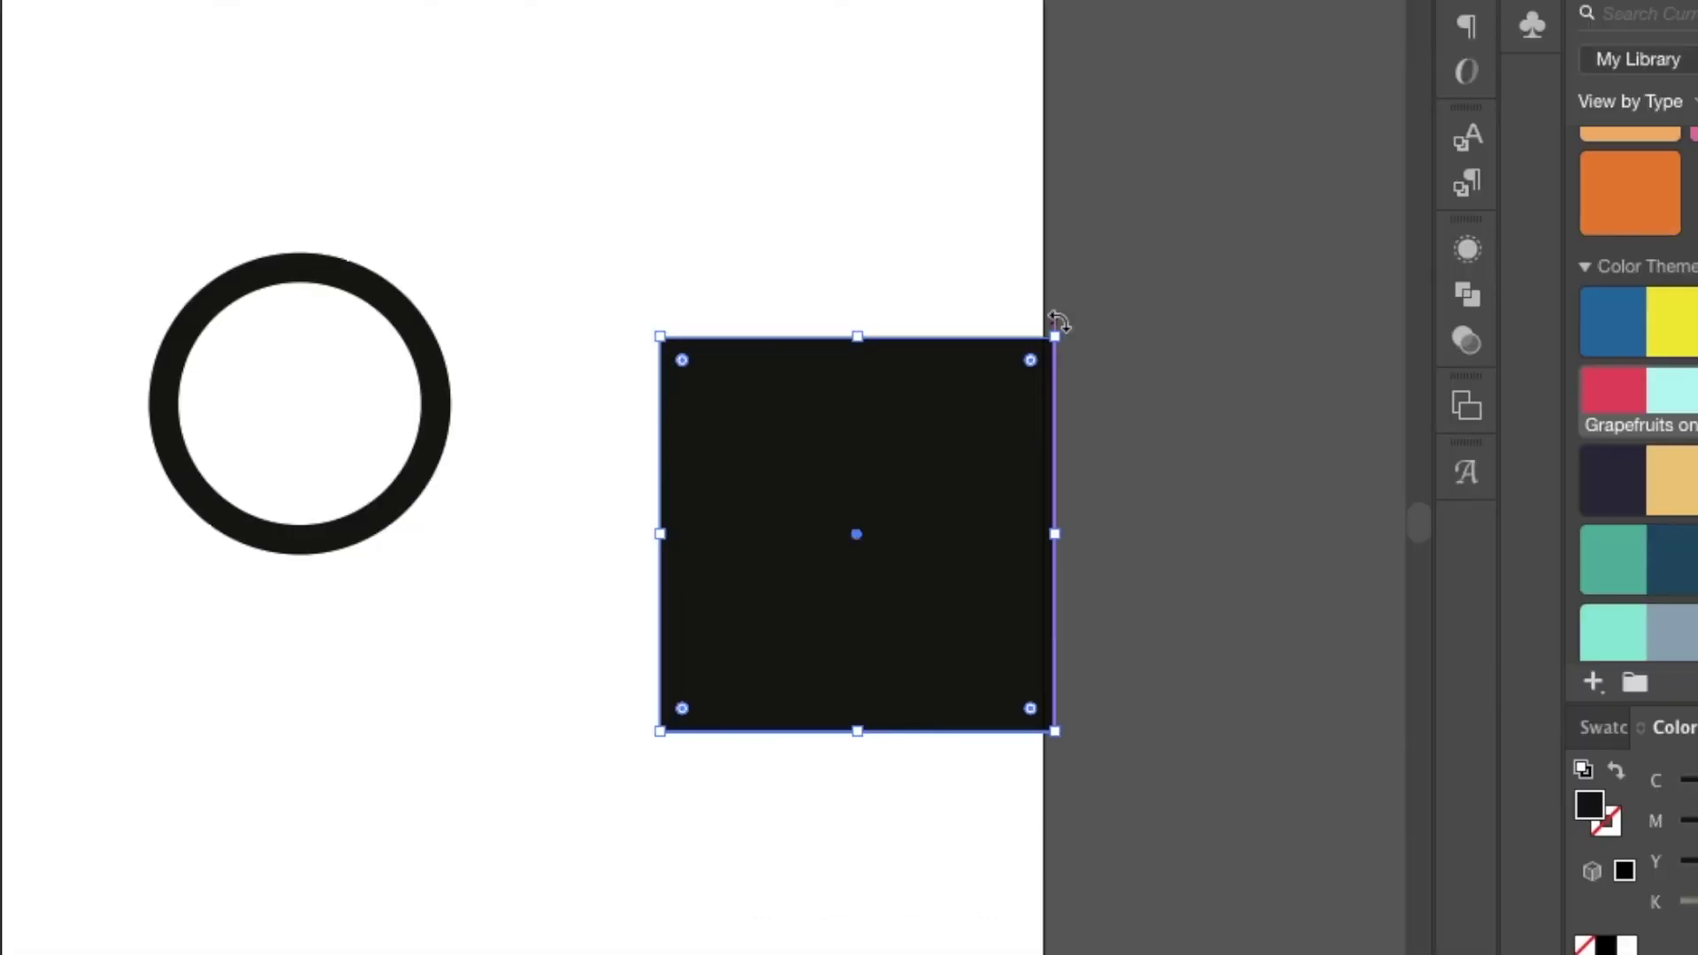
{"action": "left_click_drag", "start_coordinate": [1058, 322], "coordinate": [860, 260]}
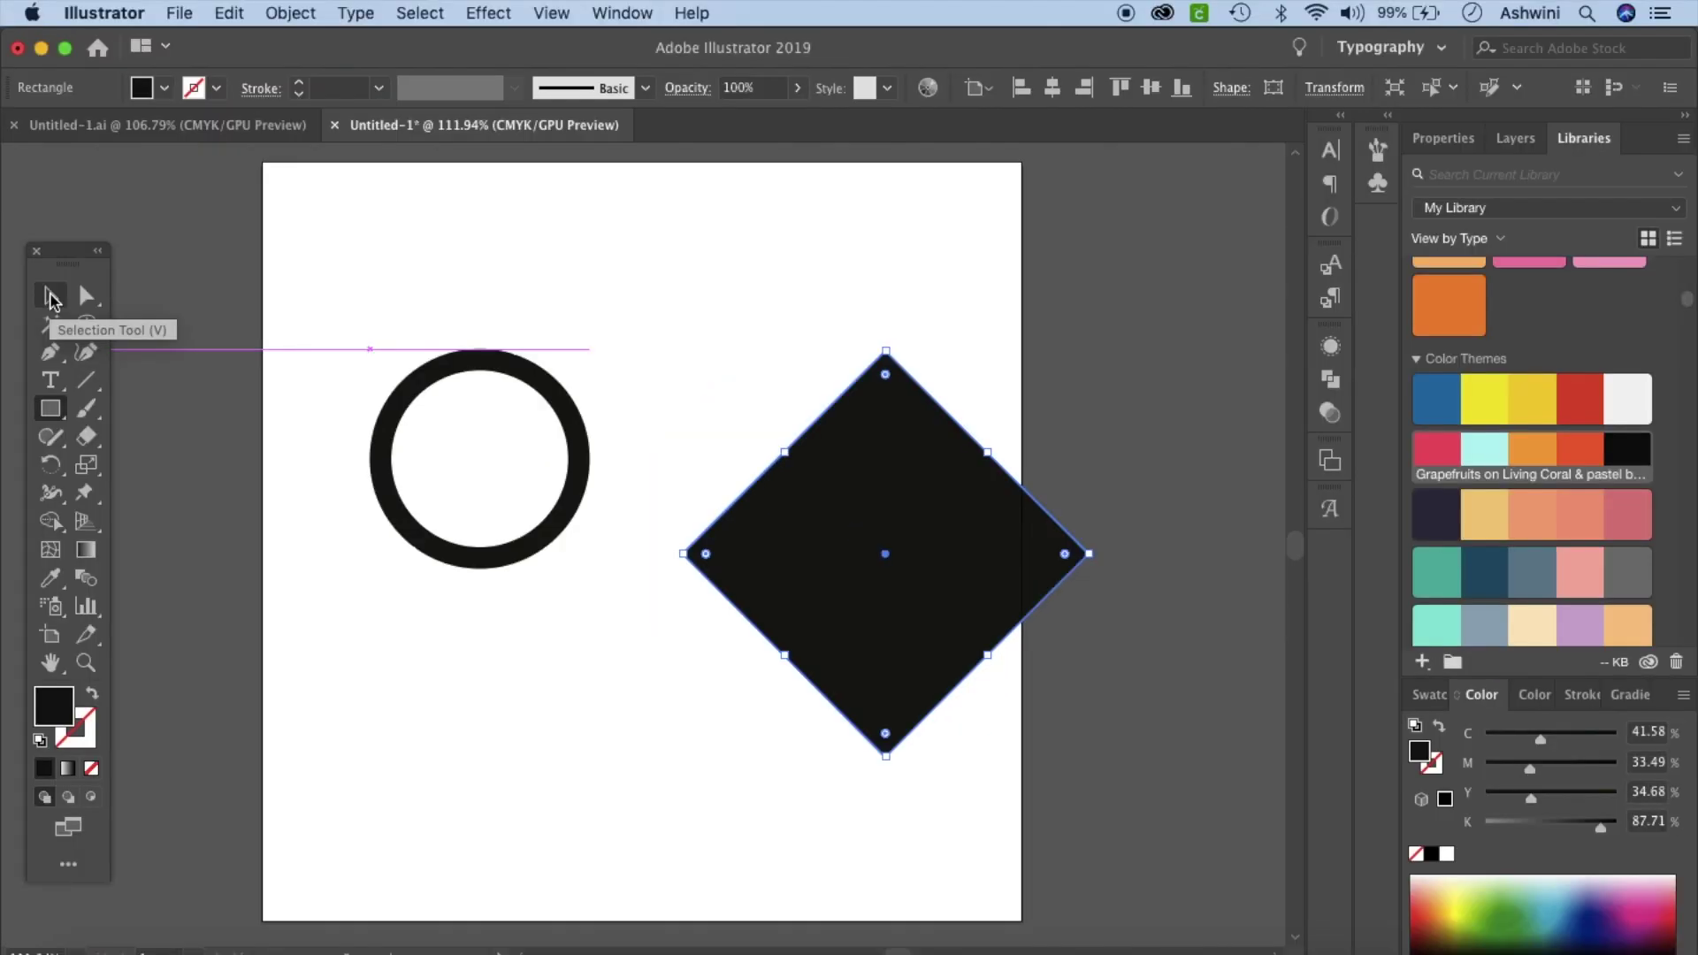
Step: Align the ring to the artboard's horizontal and vertical center
{"action": "left_click", "coordinate": [50, 301]}
{"action": "left_click", "coordinate": [414, 377]}
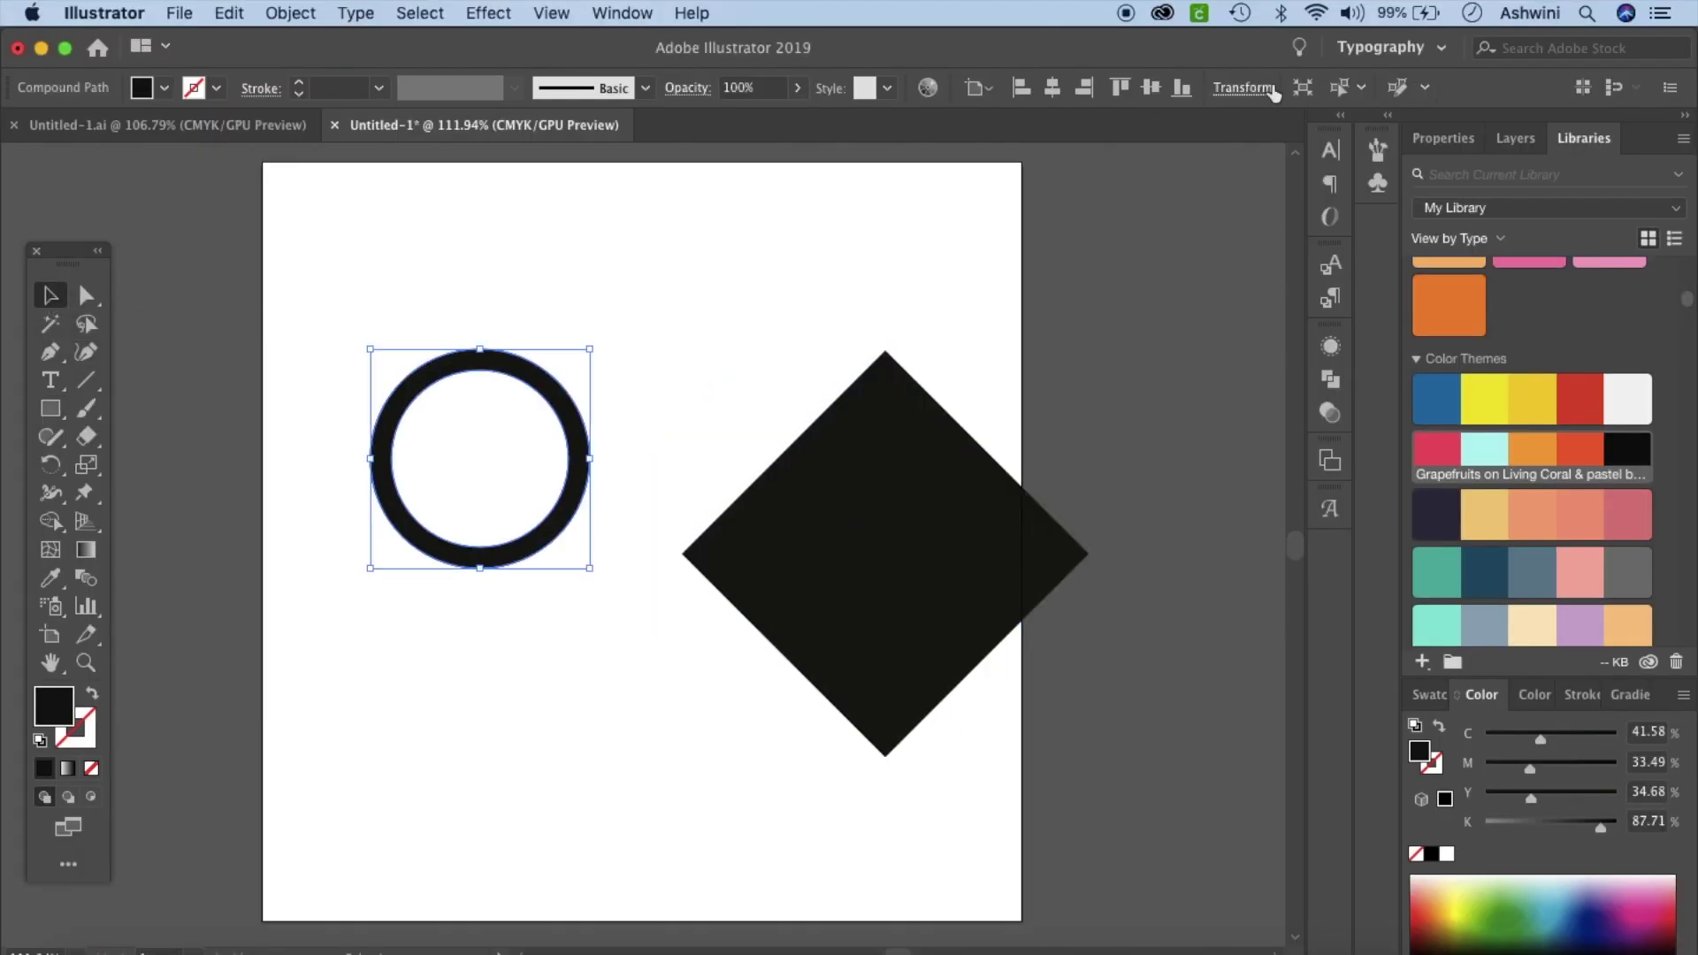
{"action": "left_click", "coordinate": [1053, 88]}
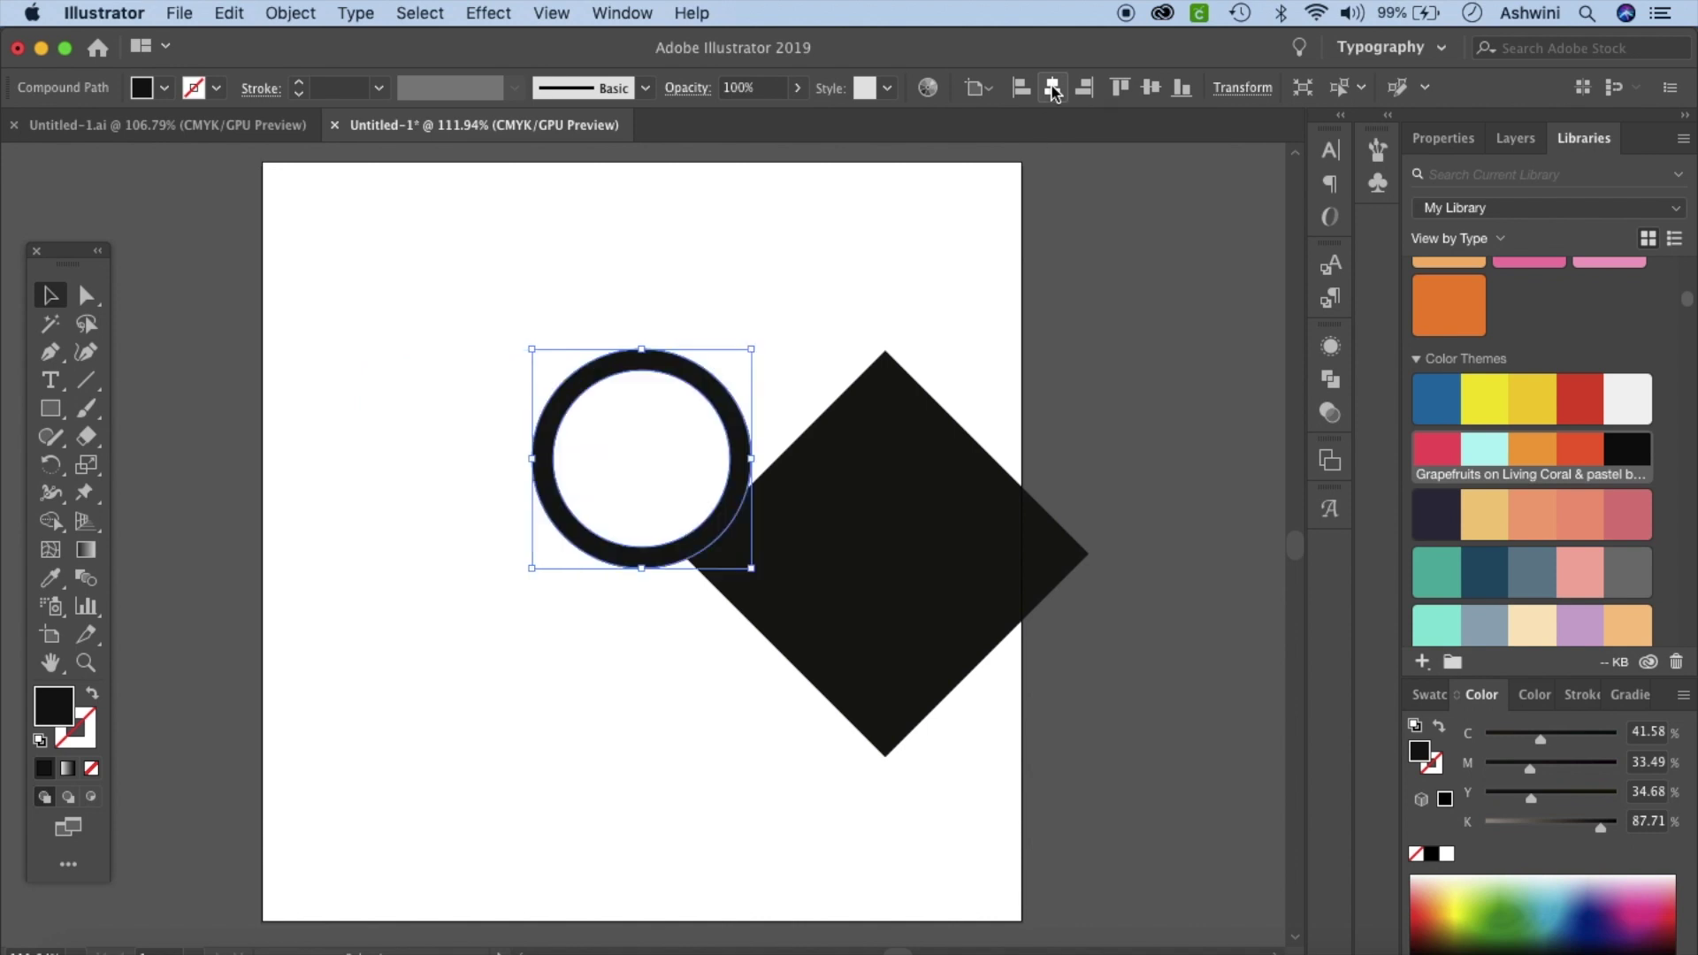
{"action": "left_click", "coordinate": [1153, 87]}
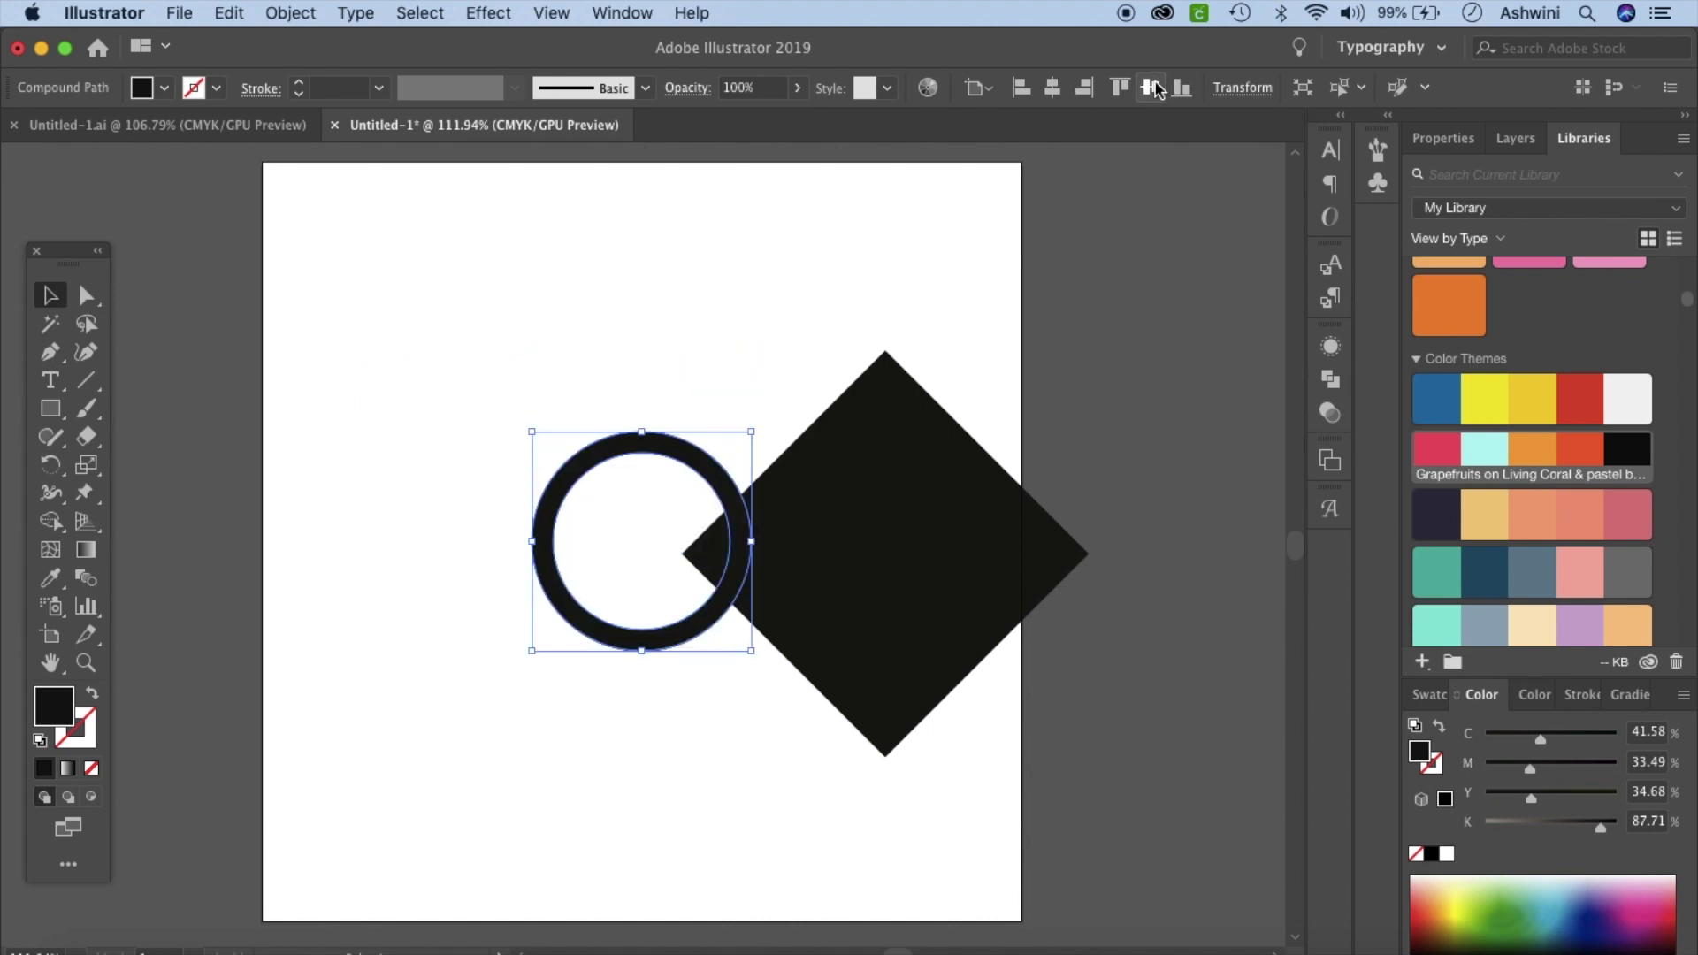
{"action": "left_click", "coordinate": [624, 13]}
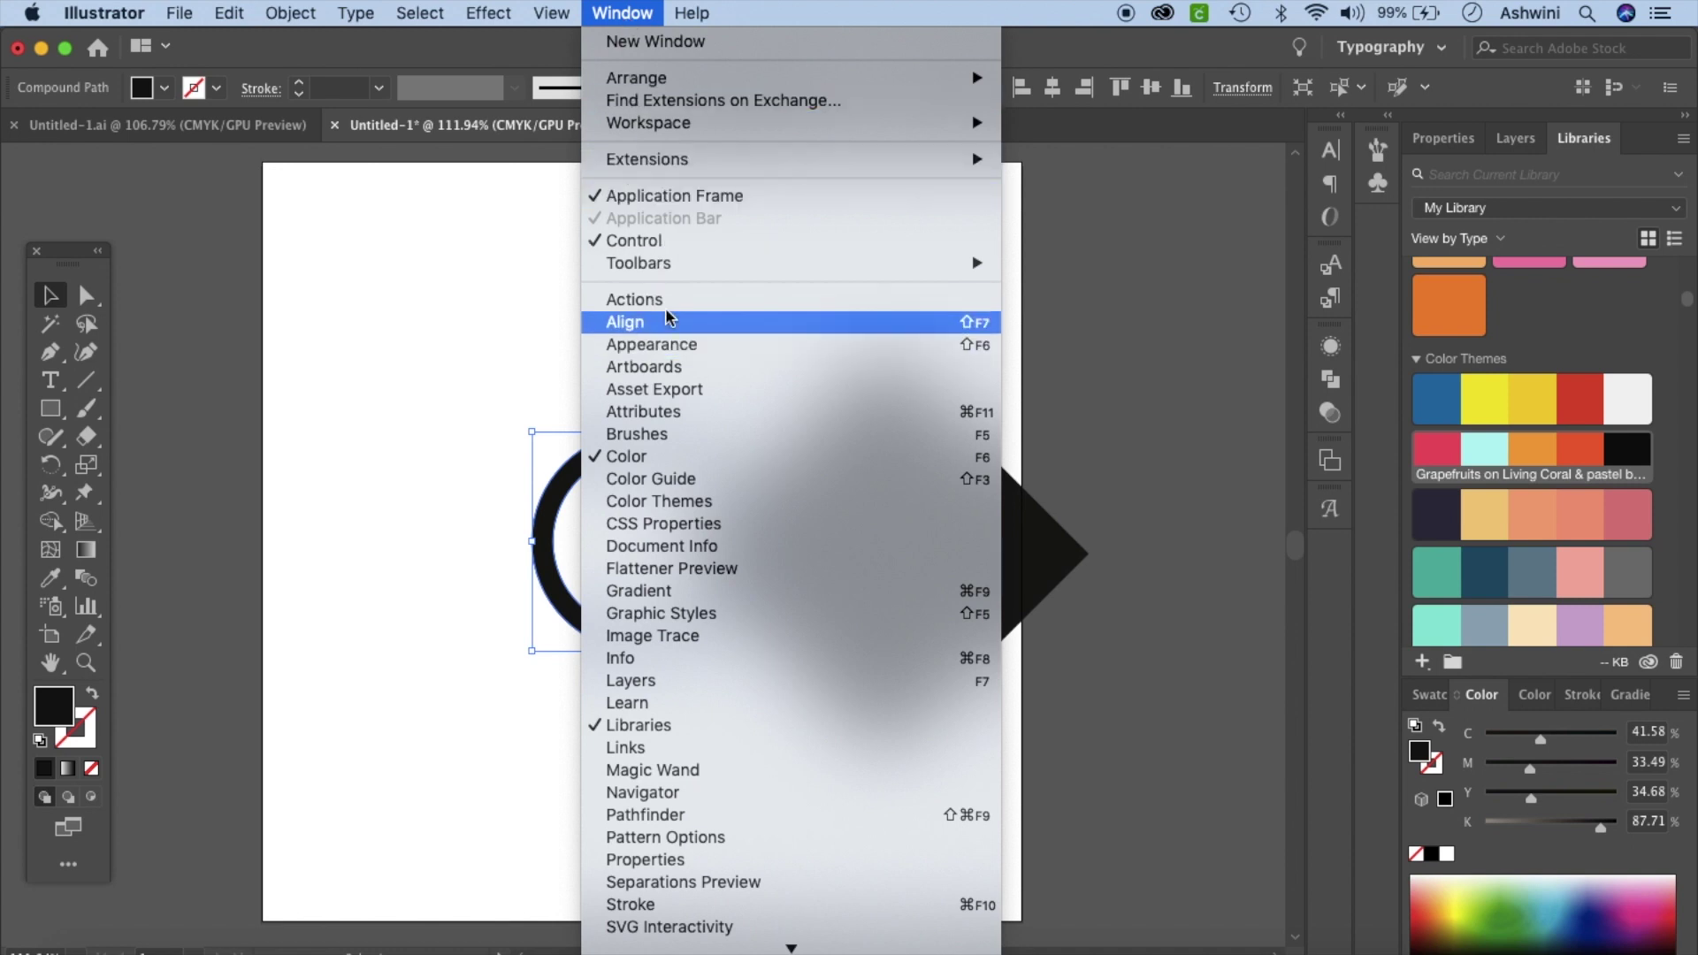
{"action": "left_click", "coordinate": [1111, 360]}
Step: Shift the diamond slightly toward the ring and align it to the artboard's vertical center
{"action": "left_click", "coordinate": [940, 612]}
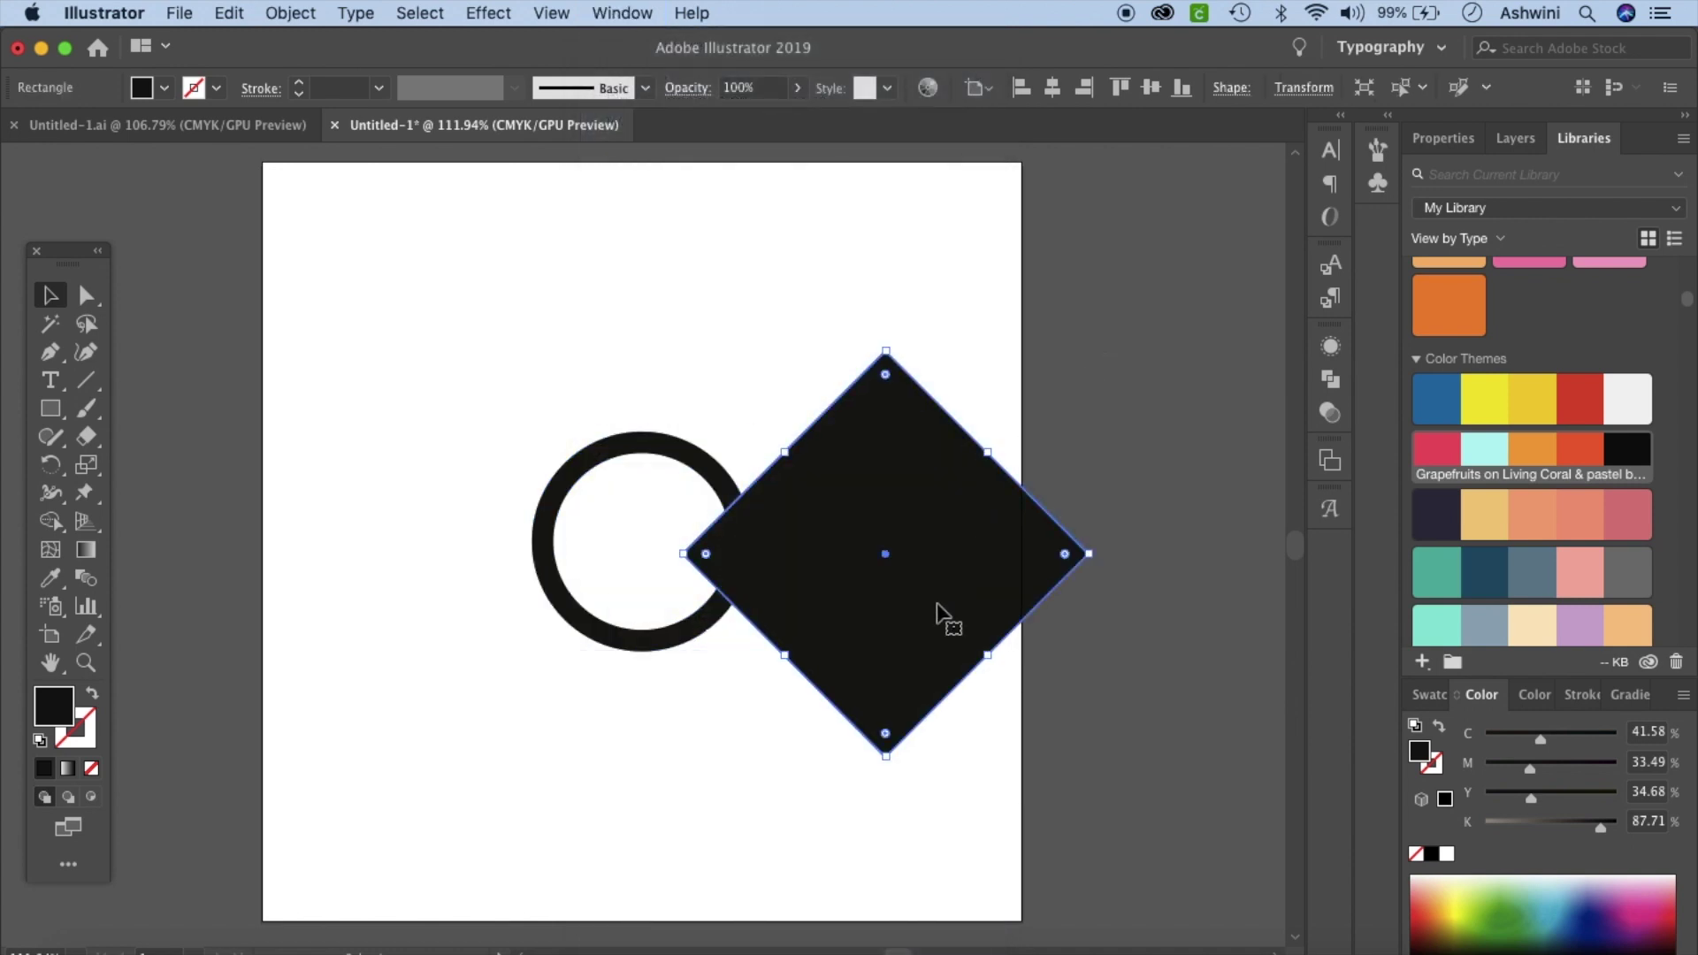
{"action": "left_click_drag", "start_coordinate": [940, 610], "coordinate": [927, 581]}
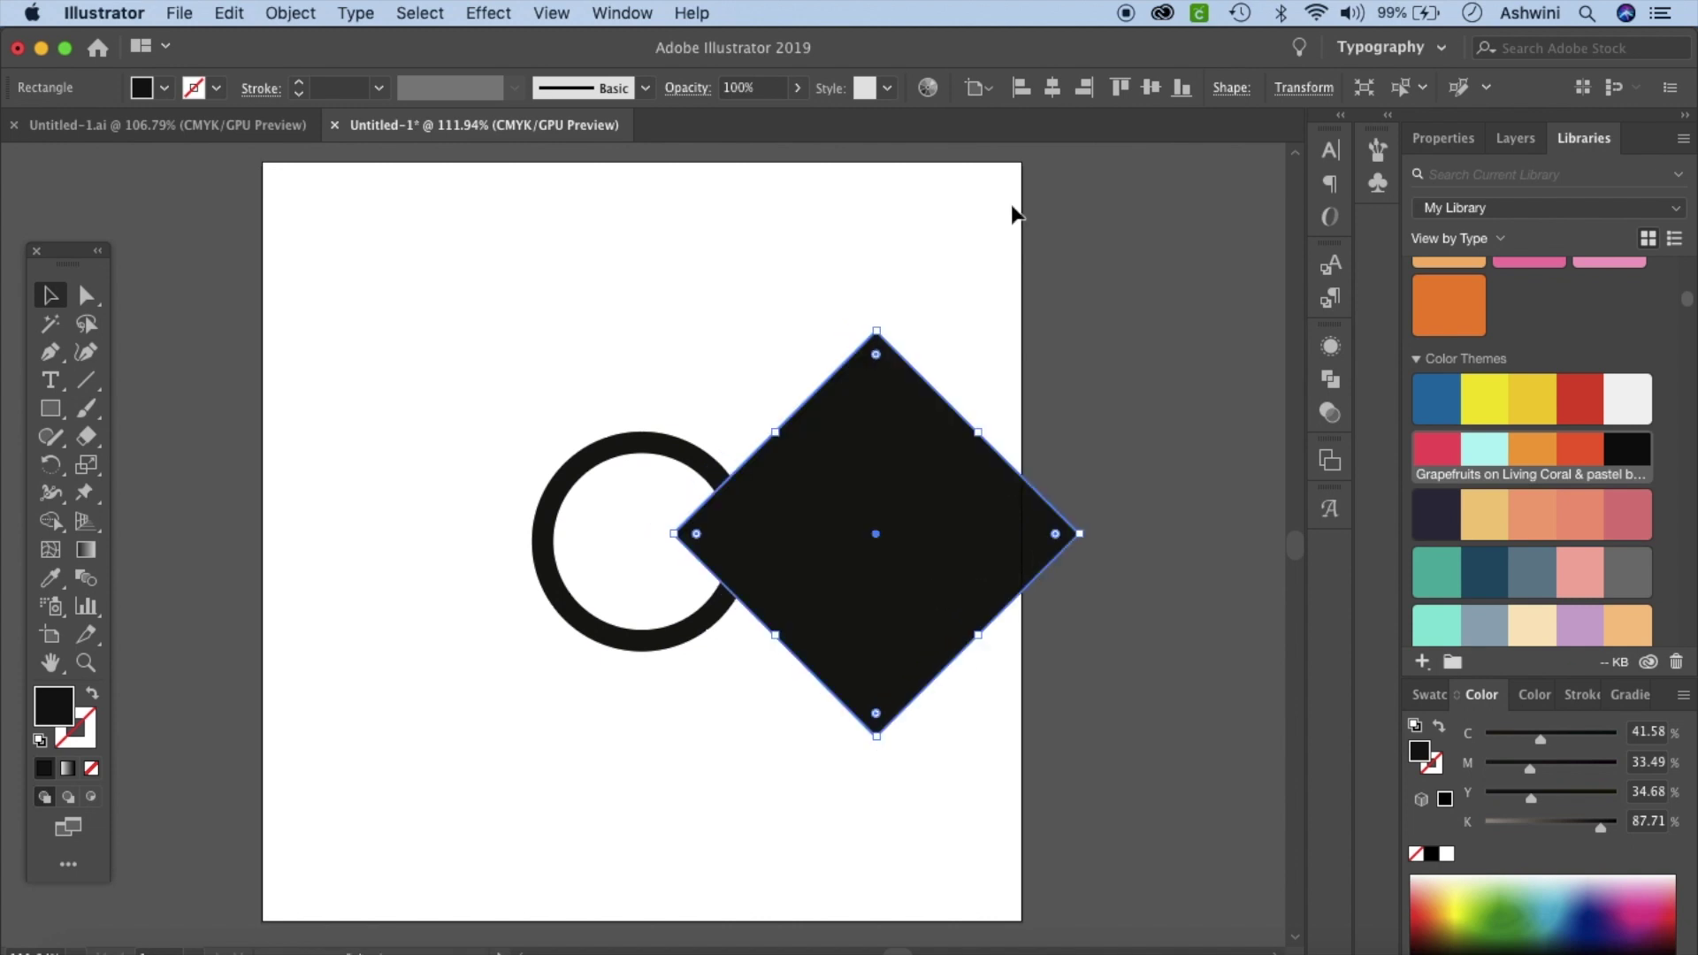
{"action": "left_click", "coordinate": [1151, 92]}
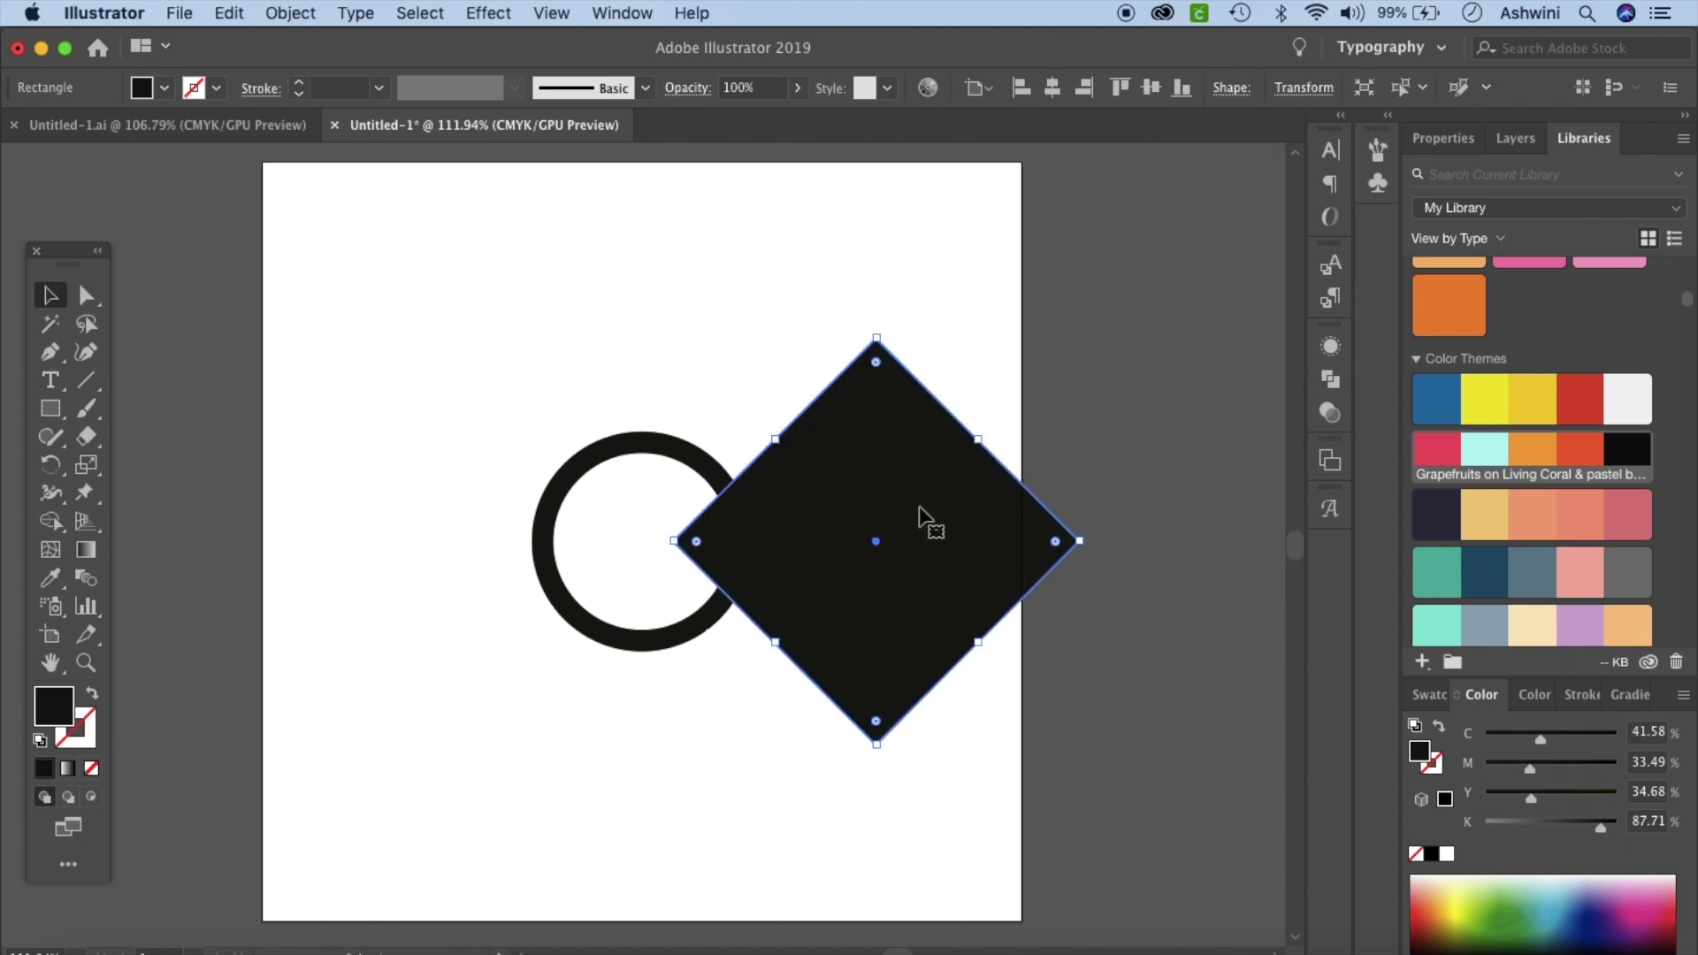
Step: Move the diamond horizontally toward the ring until its nearest corner meets the ring's center, using Smart Guides
{"action": "left_click_drag", "start_coordinate": [881, 550], "coordinate": [850, 543]}
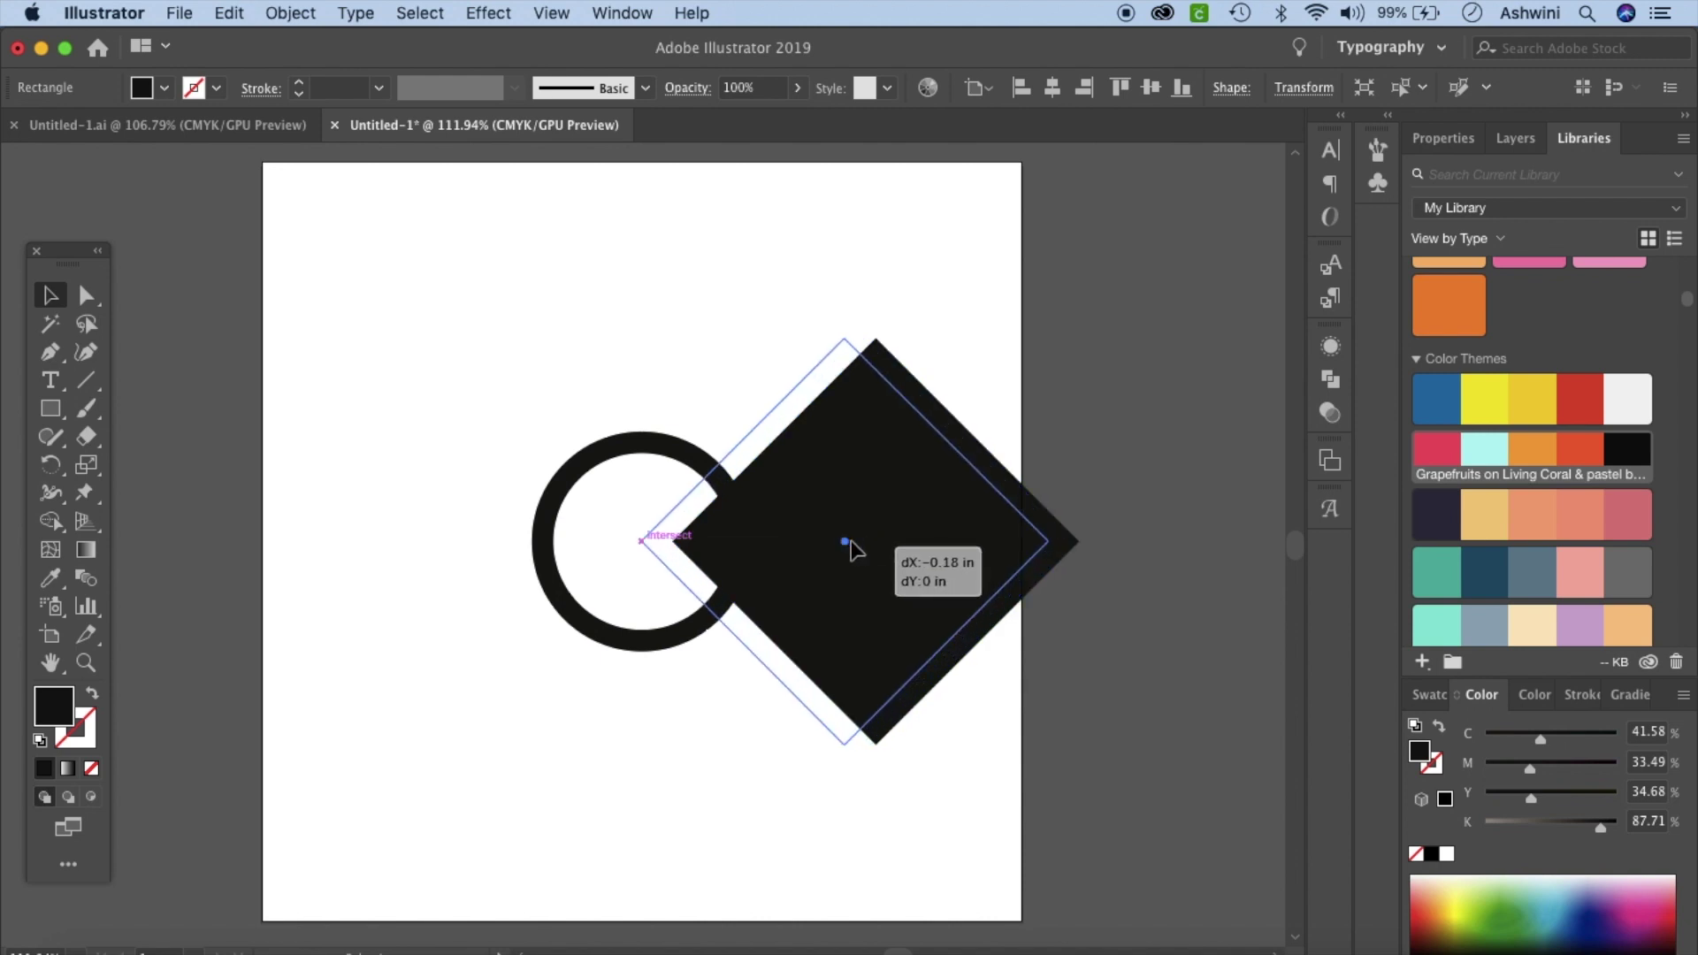
{"action": "left_click_drag", "start_coordinate": [851, 543], "coordinate": [850, 543]}
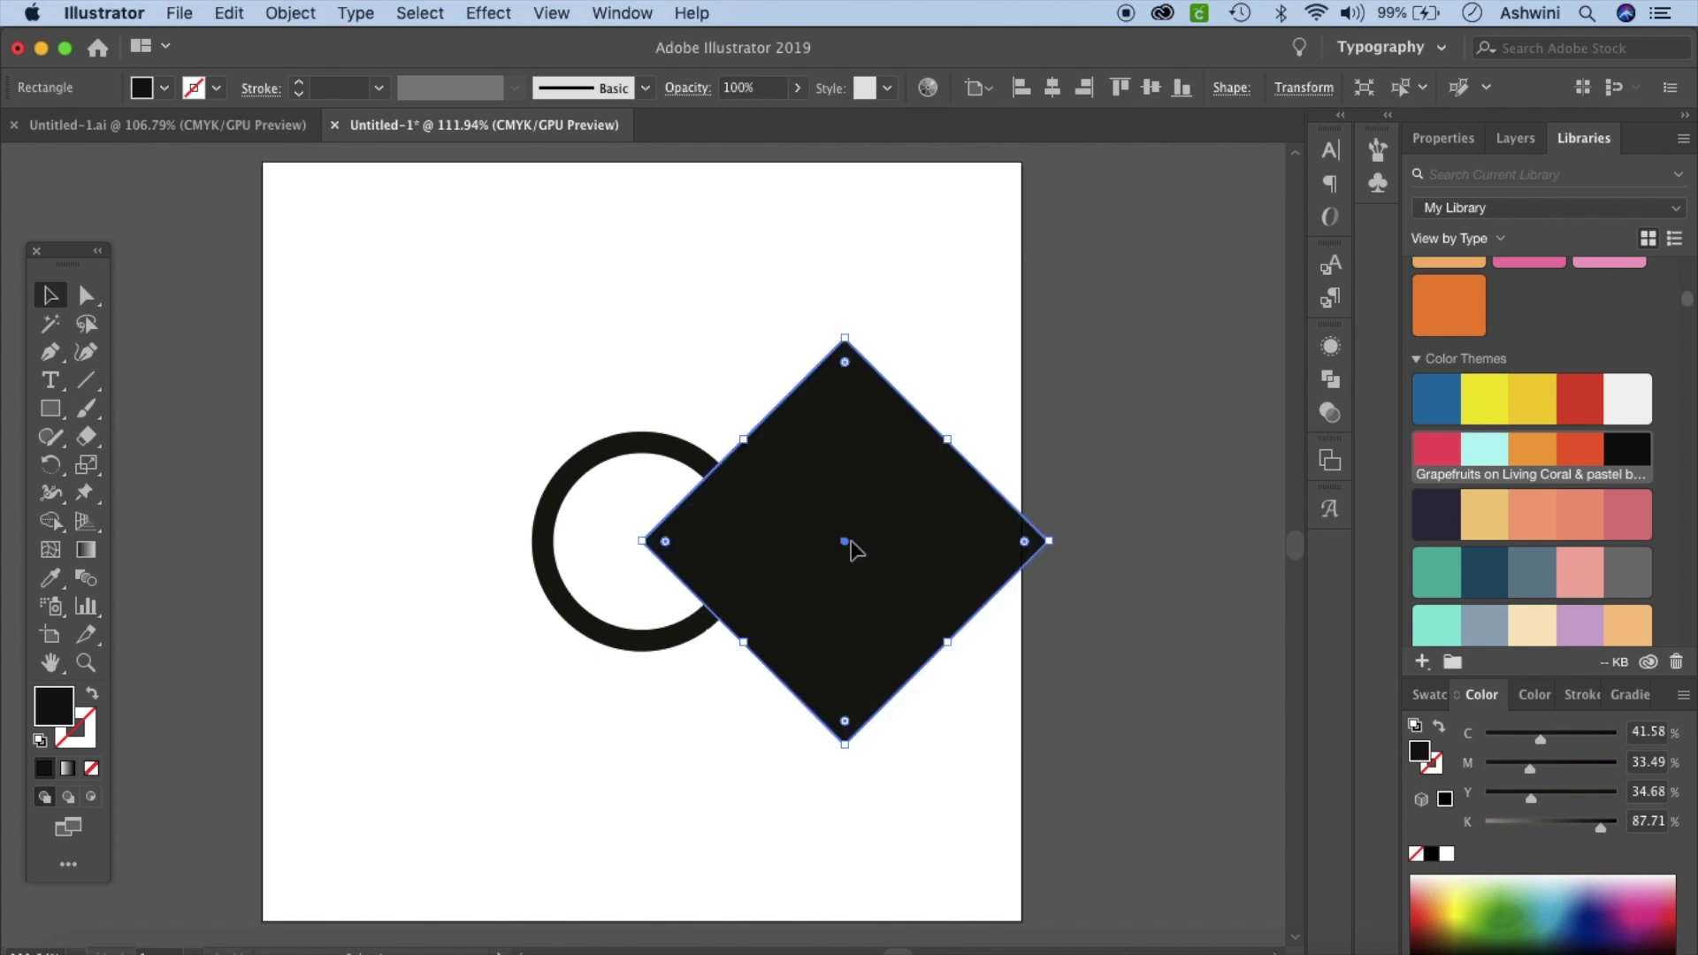
{"action": "left_click", "coordinate": [569, 15]}
{"action": "left_click", "coordinate": [635, 738]}
Step: Subtract the diamond from the ring with Pathfinder's Minus Front to leave an open C-shaped arc
{"action": "left_click_drag", "start_coordinate": [368, 258], "coordinate": [1053, 768]}
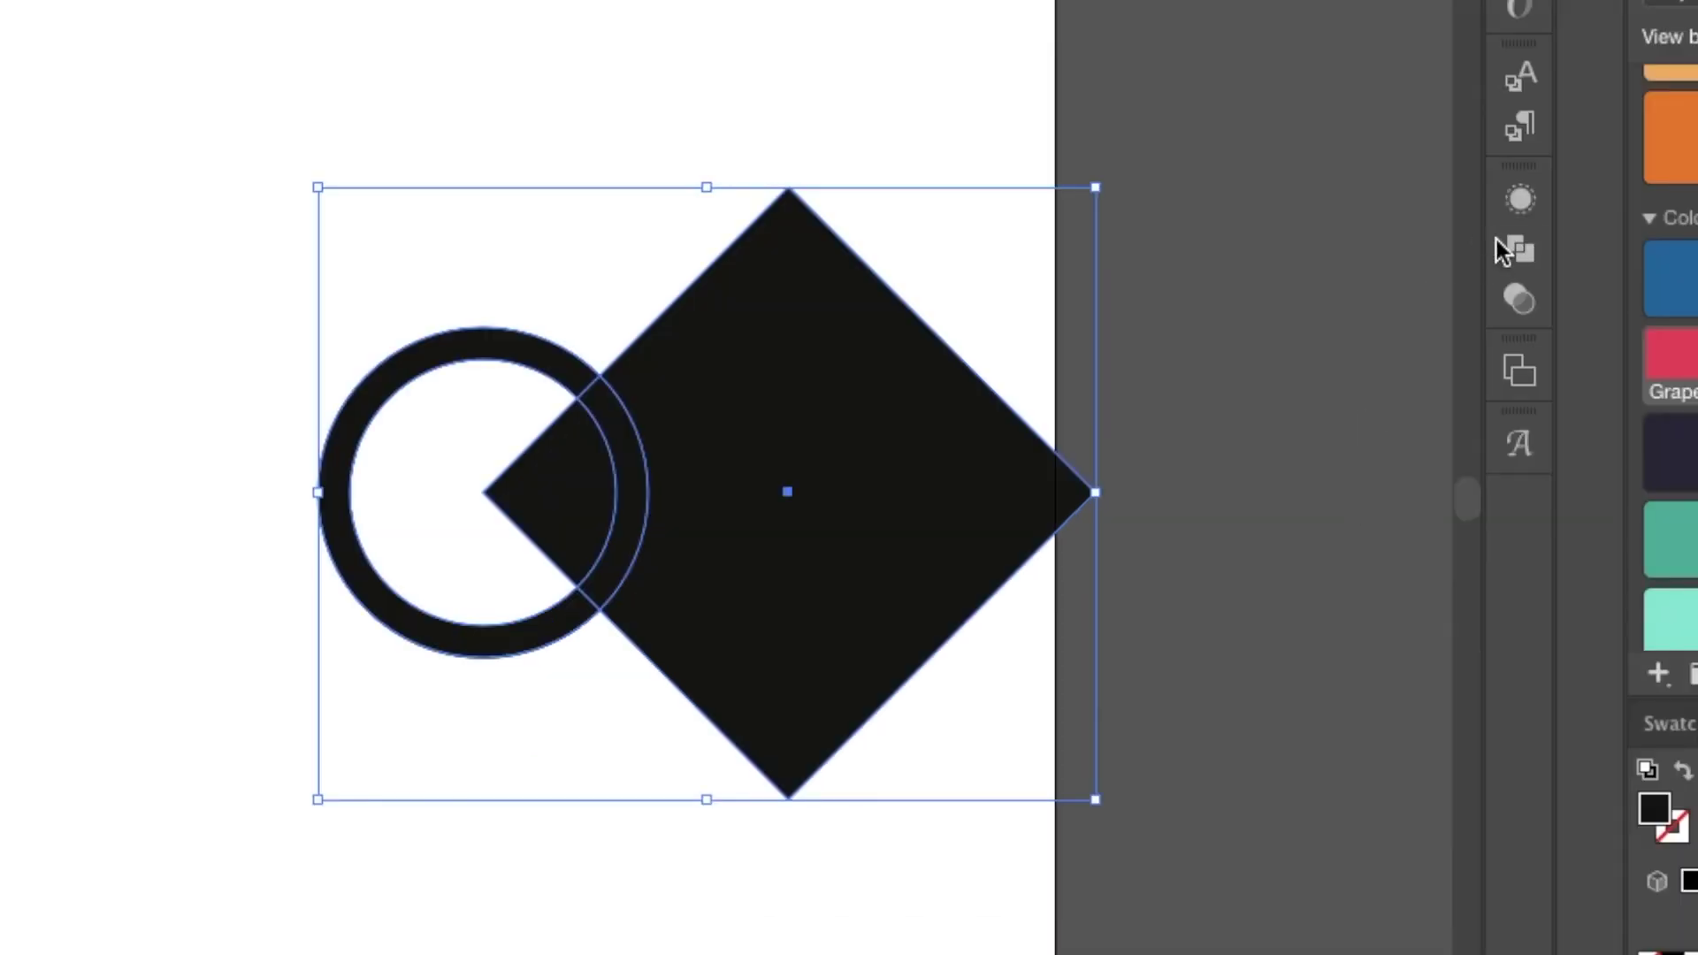
{"action": "left_click", "coordinate": [1523, 256]}
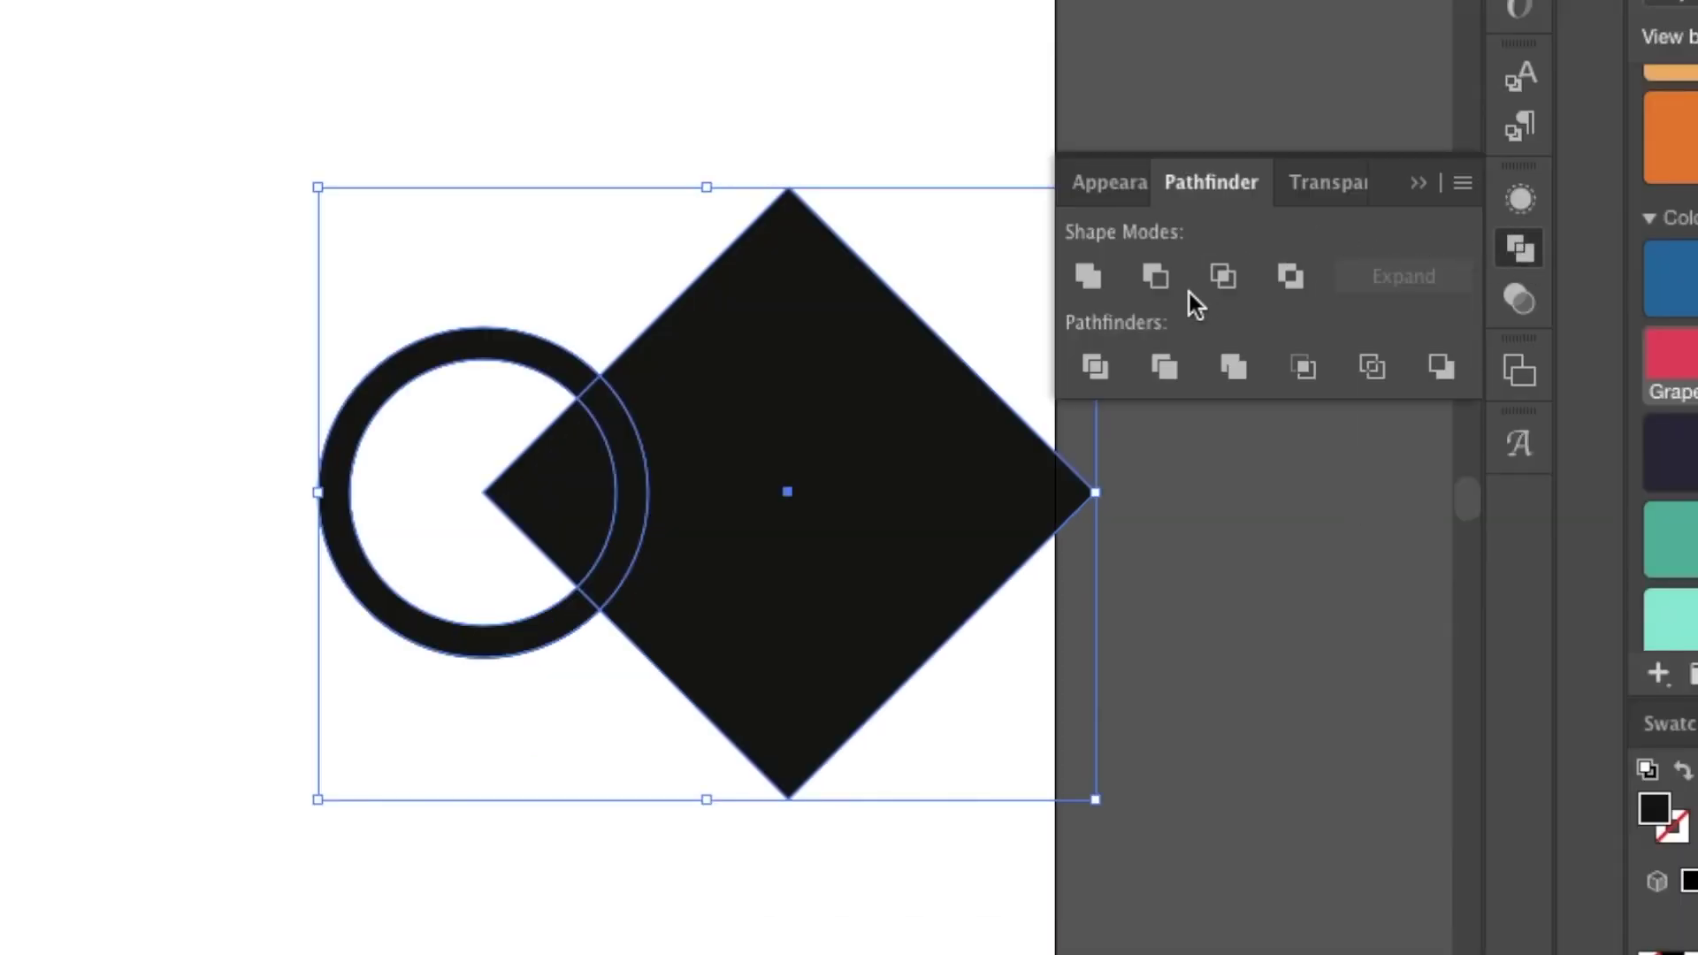
{"action": "left_click", "coordinate": [1165, 285]}
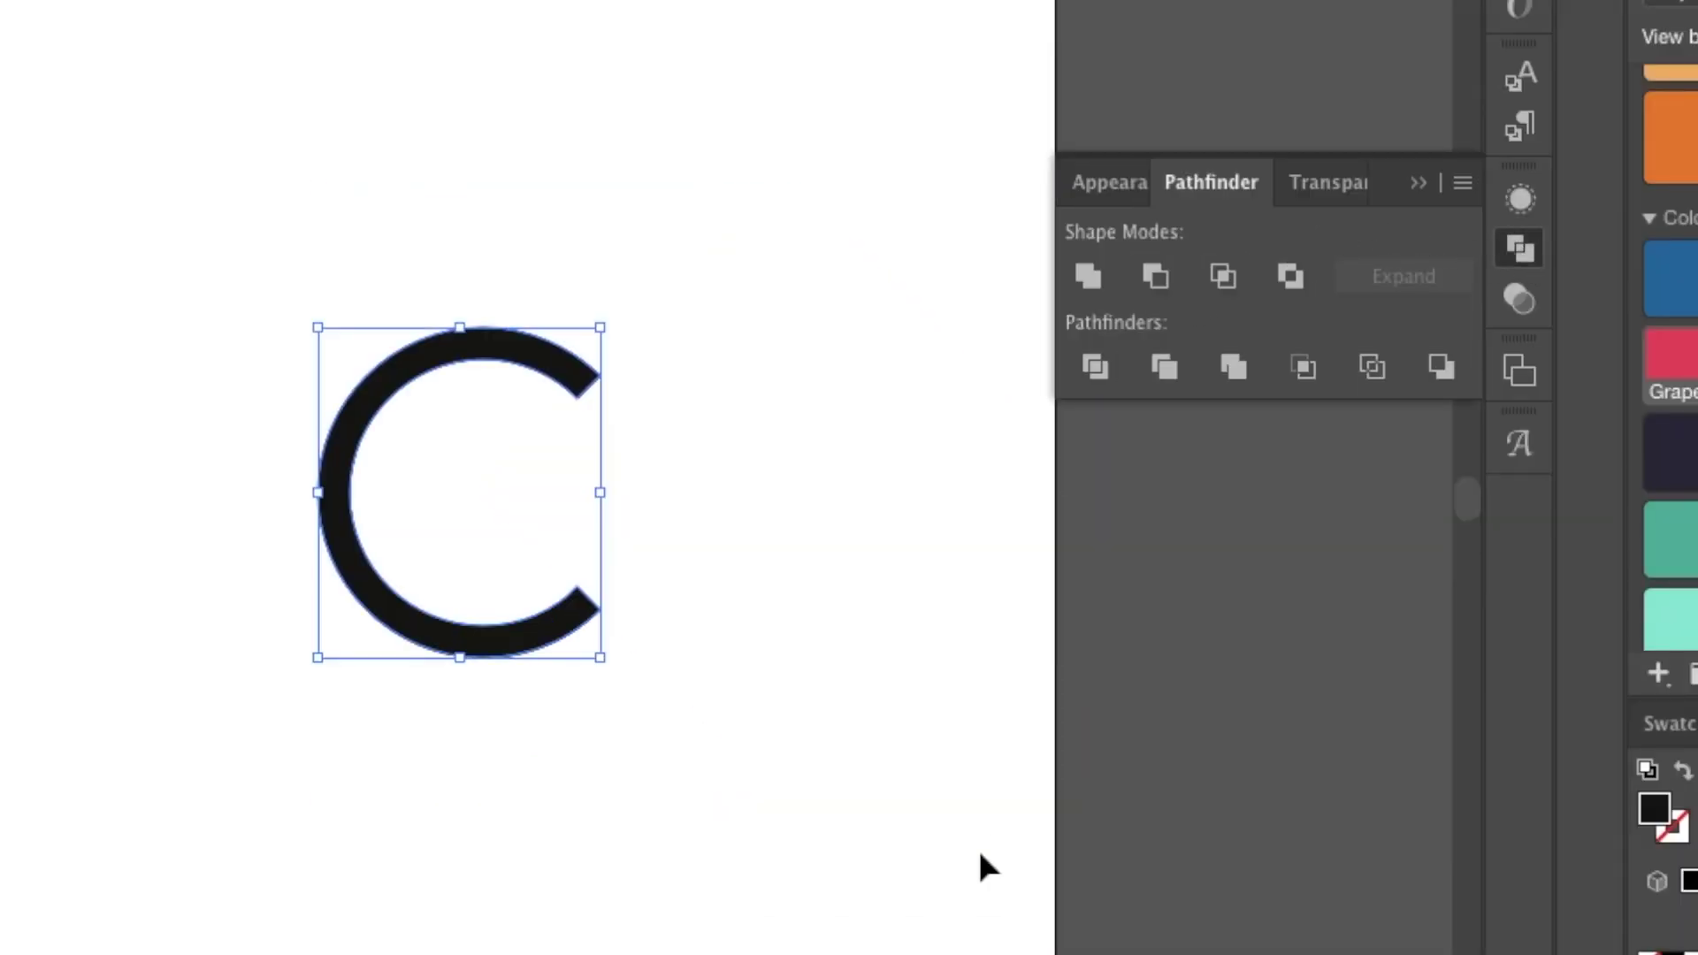
{"action": "left_click", "coordinate": [979, 846]}
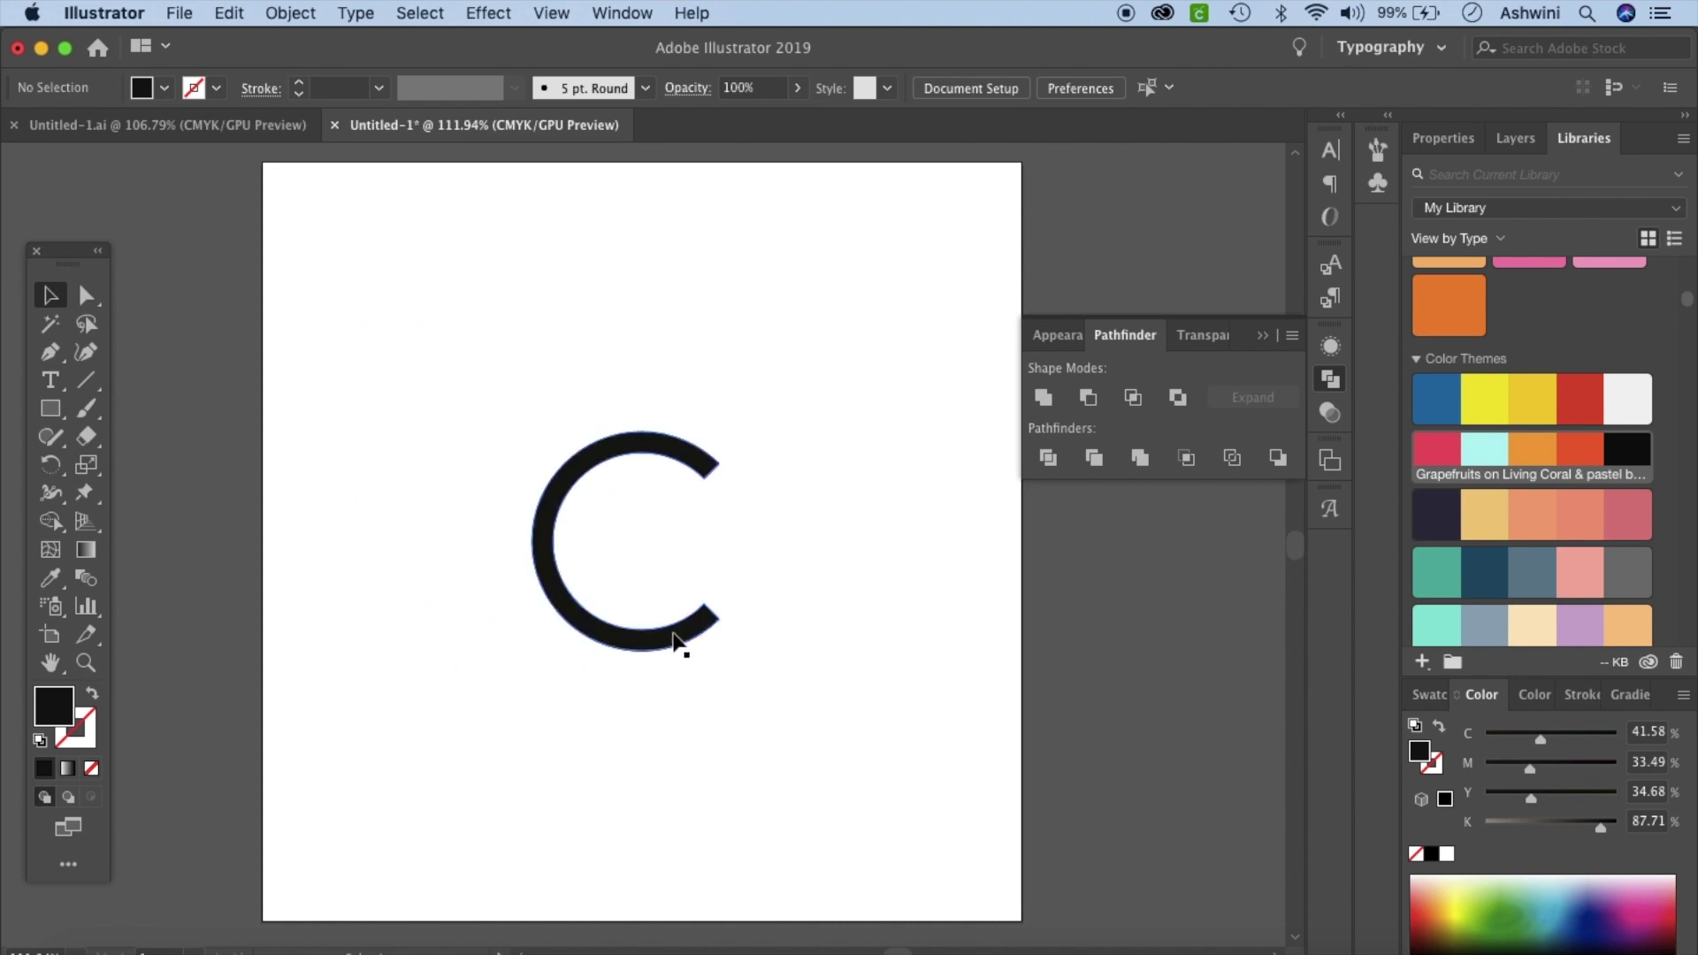
Step: Move the open arc to the upper part of the artboard and create a reflected copy of it across the vertical axis
{"action": "left_click_drag", "start_coordinate": [674, 634], "coordinate": [665, 412]}
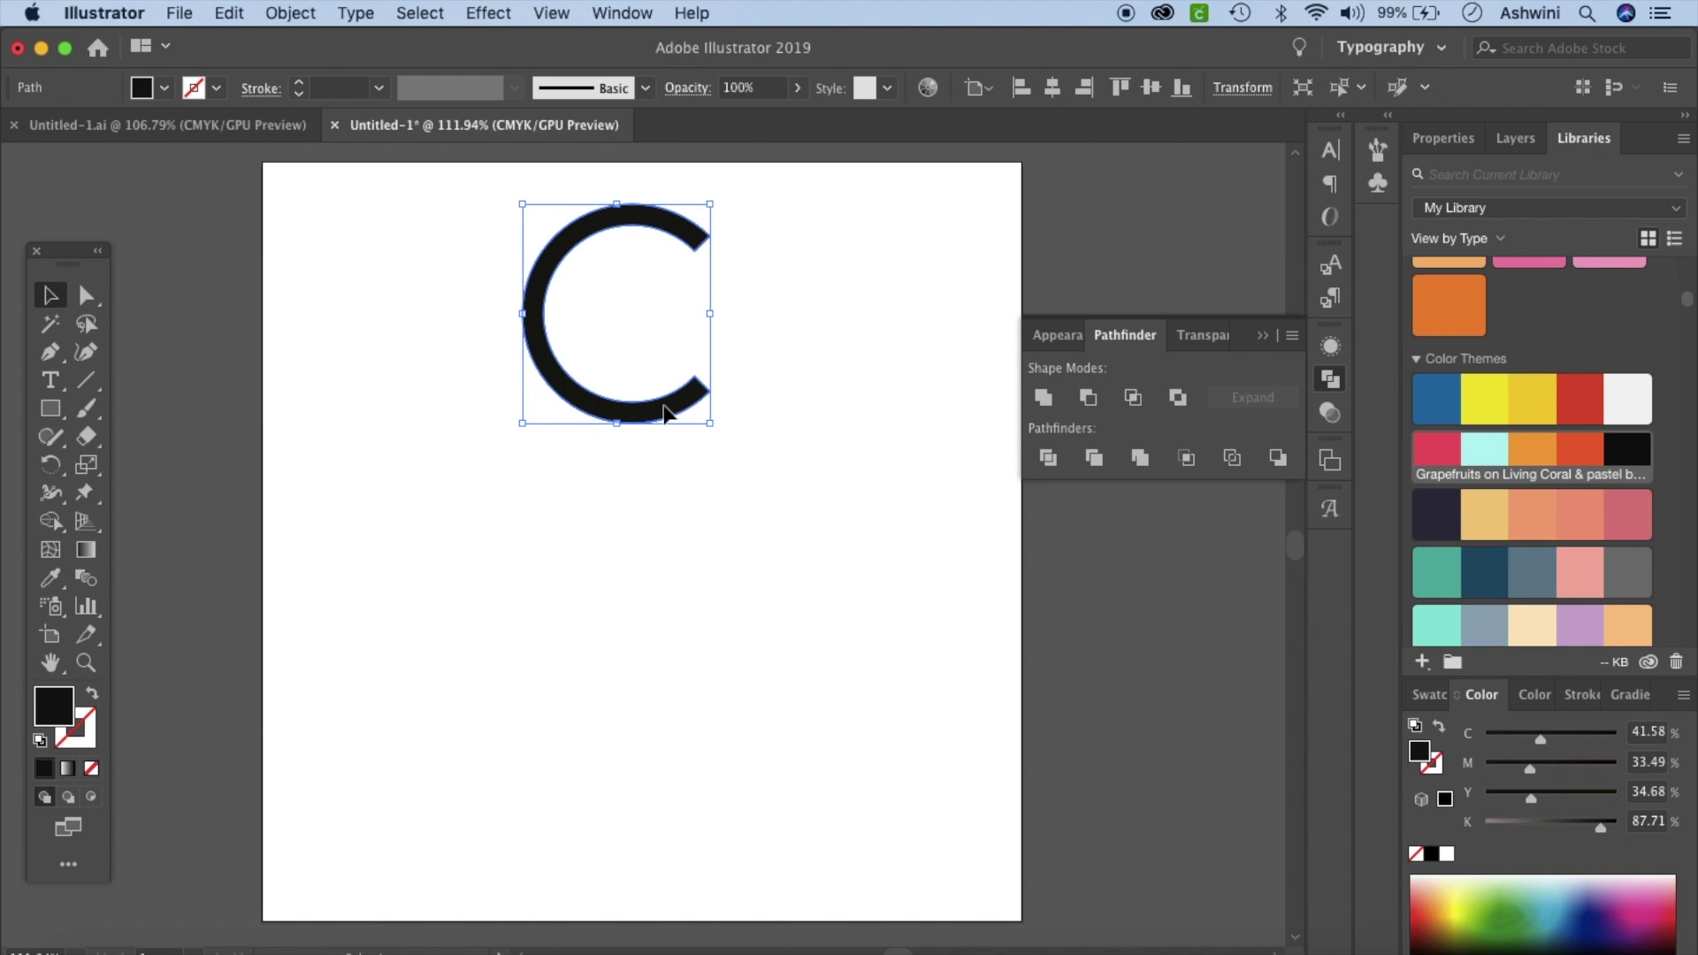
{"action": "right_click", "coordinate": [665, 411]}
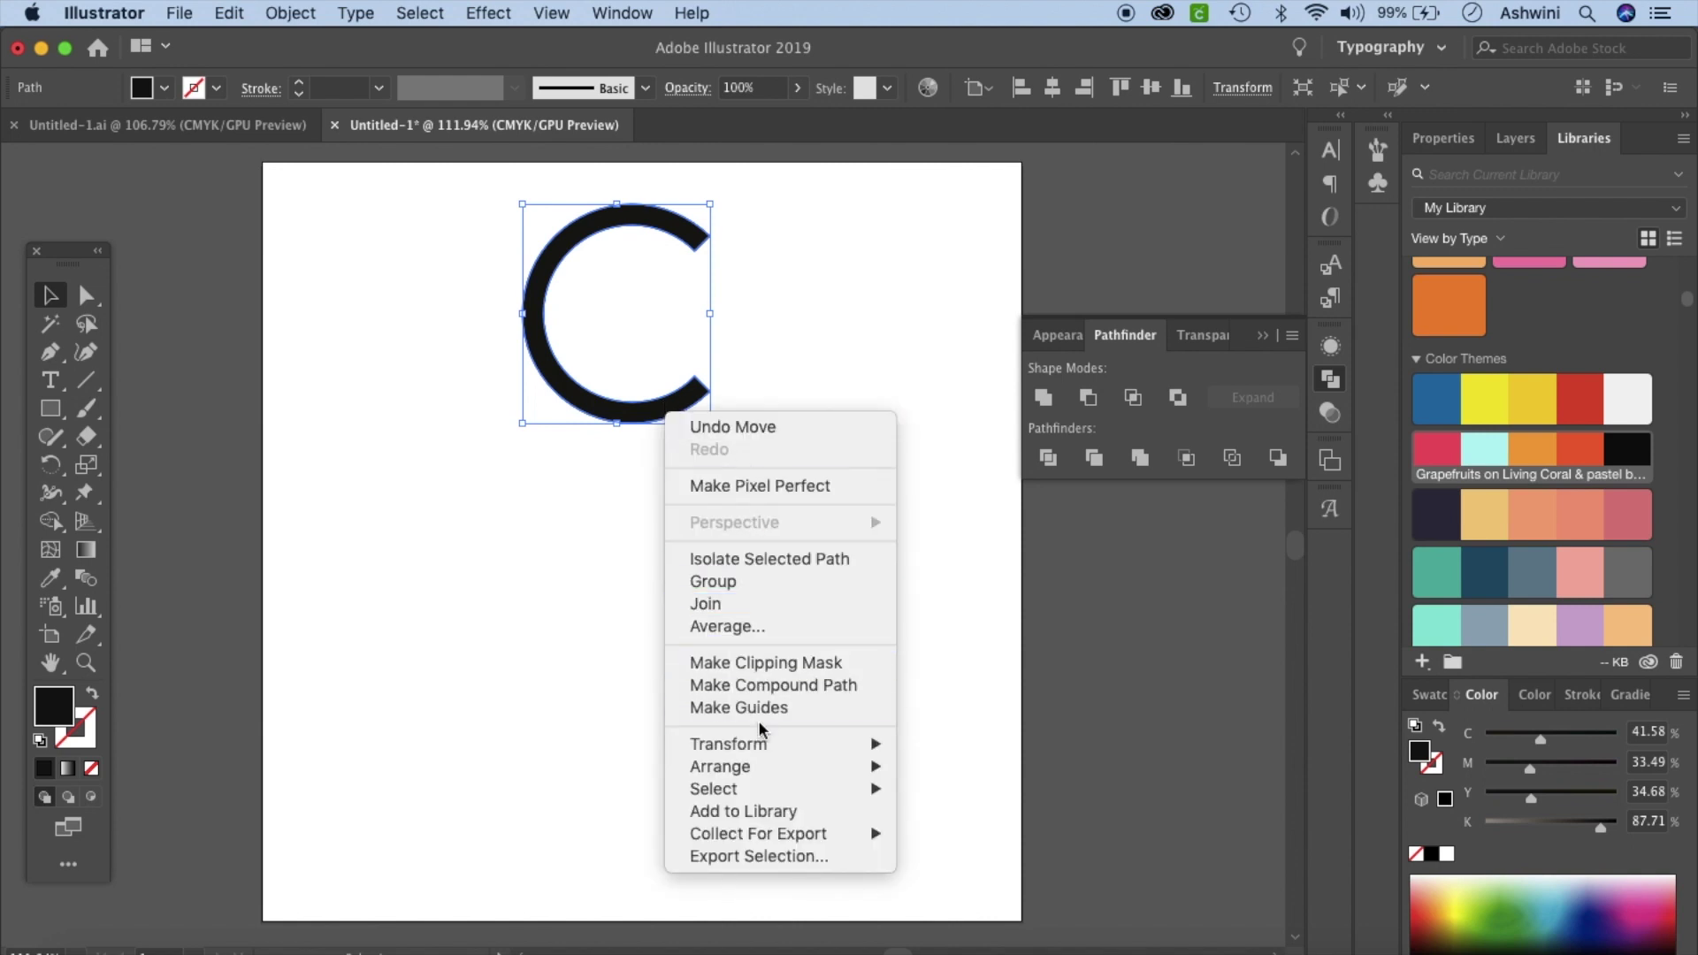
{"action": "mouse_move", "coordinate": [761, 741]}
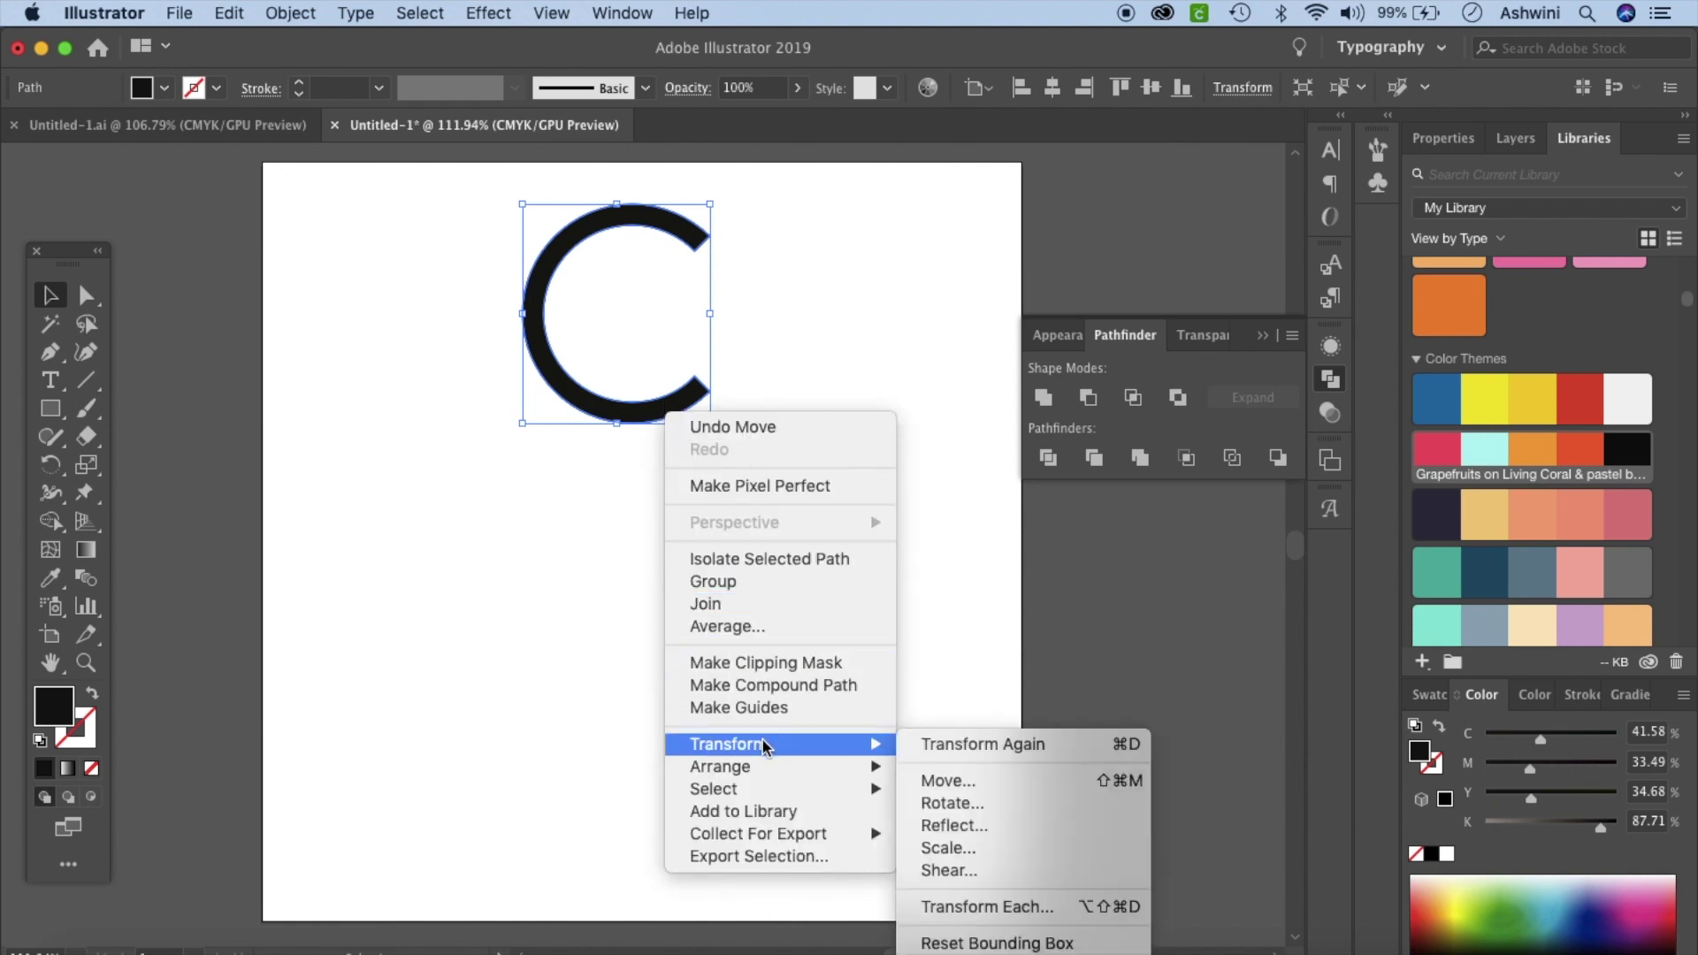
{"action": "left_click", "coordinate": [951, 827]}
{"action": "left_click", "coordinate": [822, 644]}
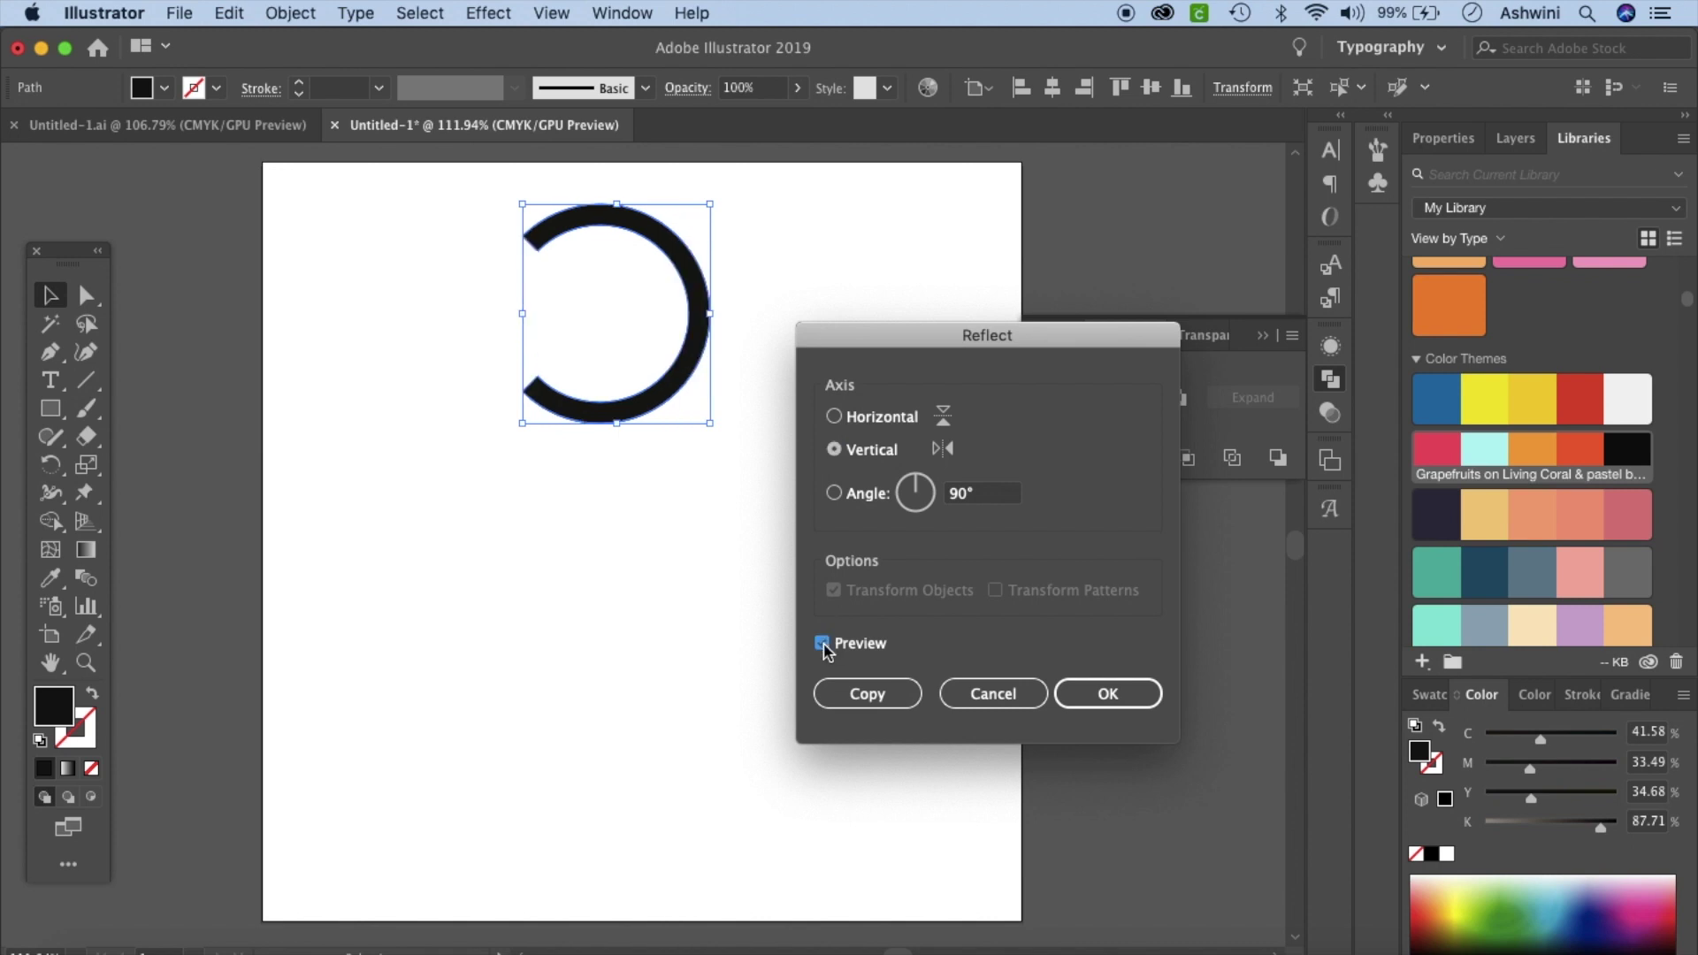
{"action": "left_click", "coordinate": [866, 704]}
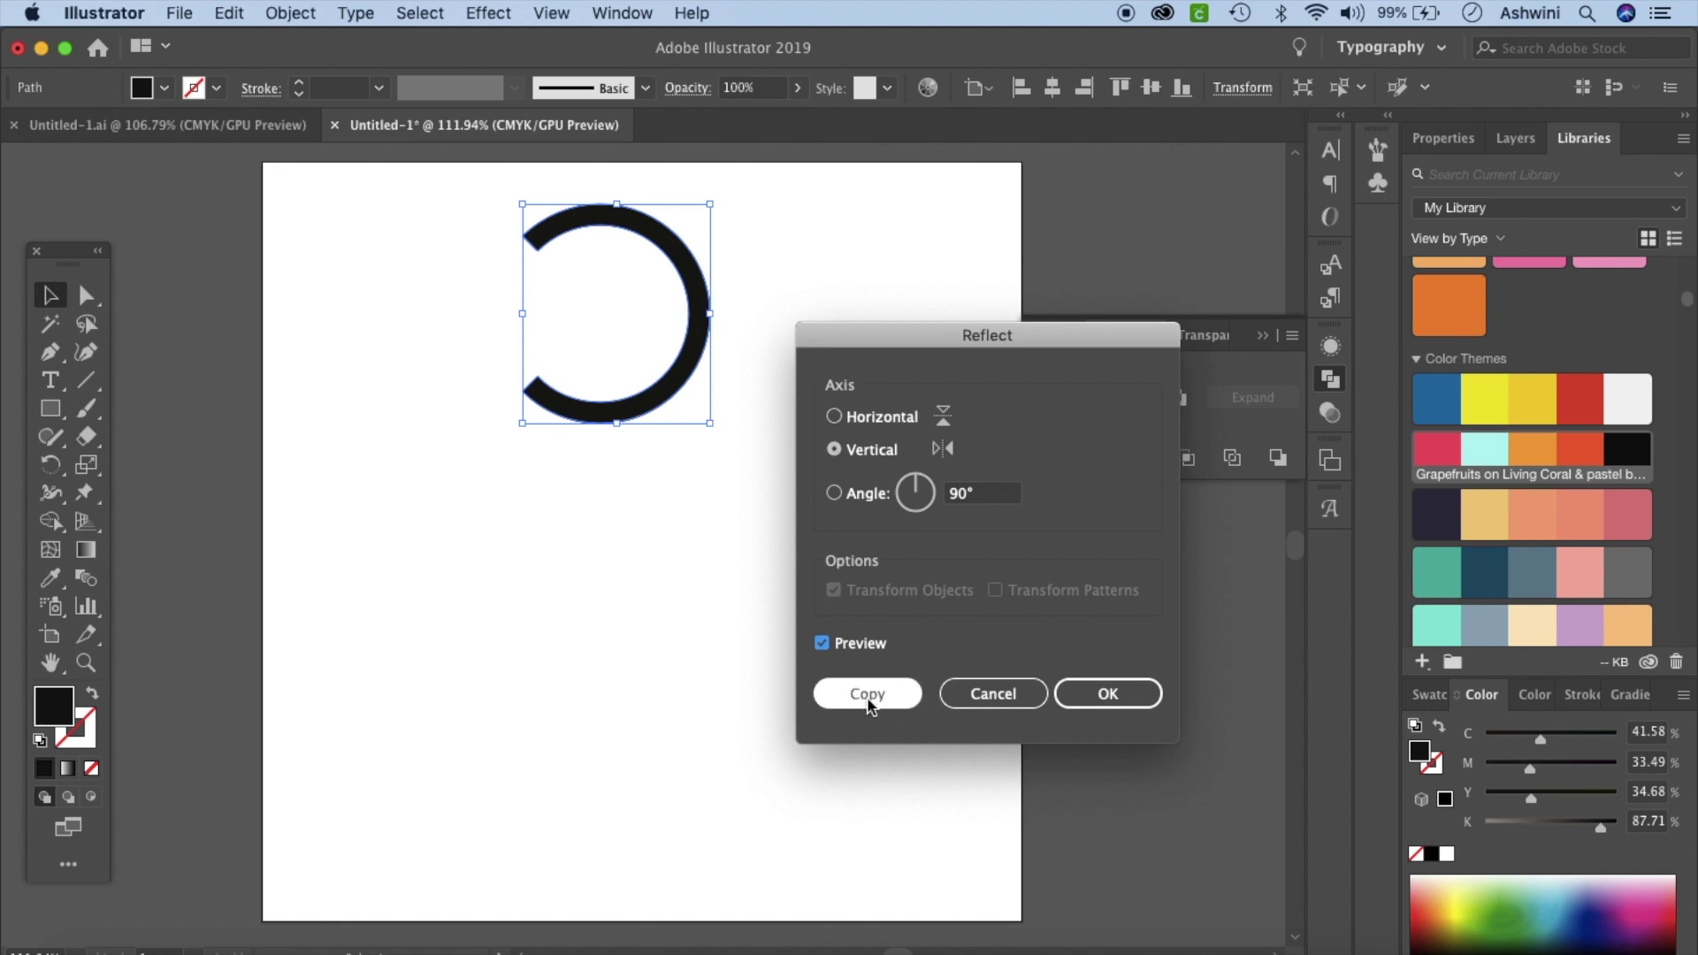
{"action": "left_click", "coordinate": [868, 695]}
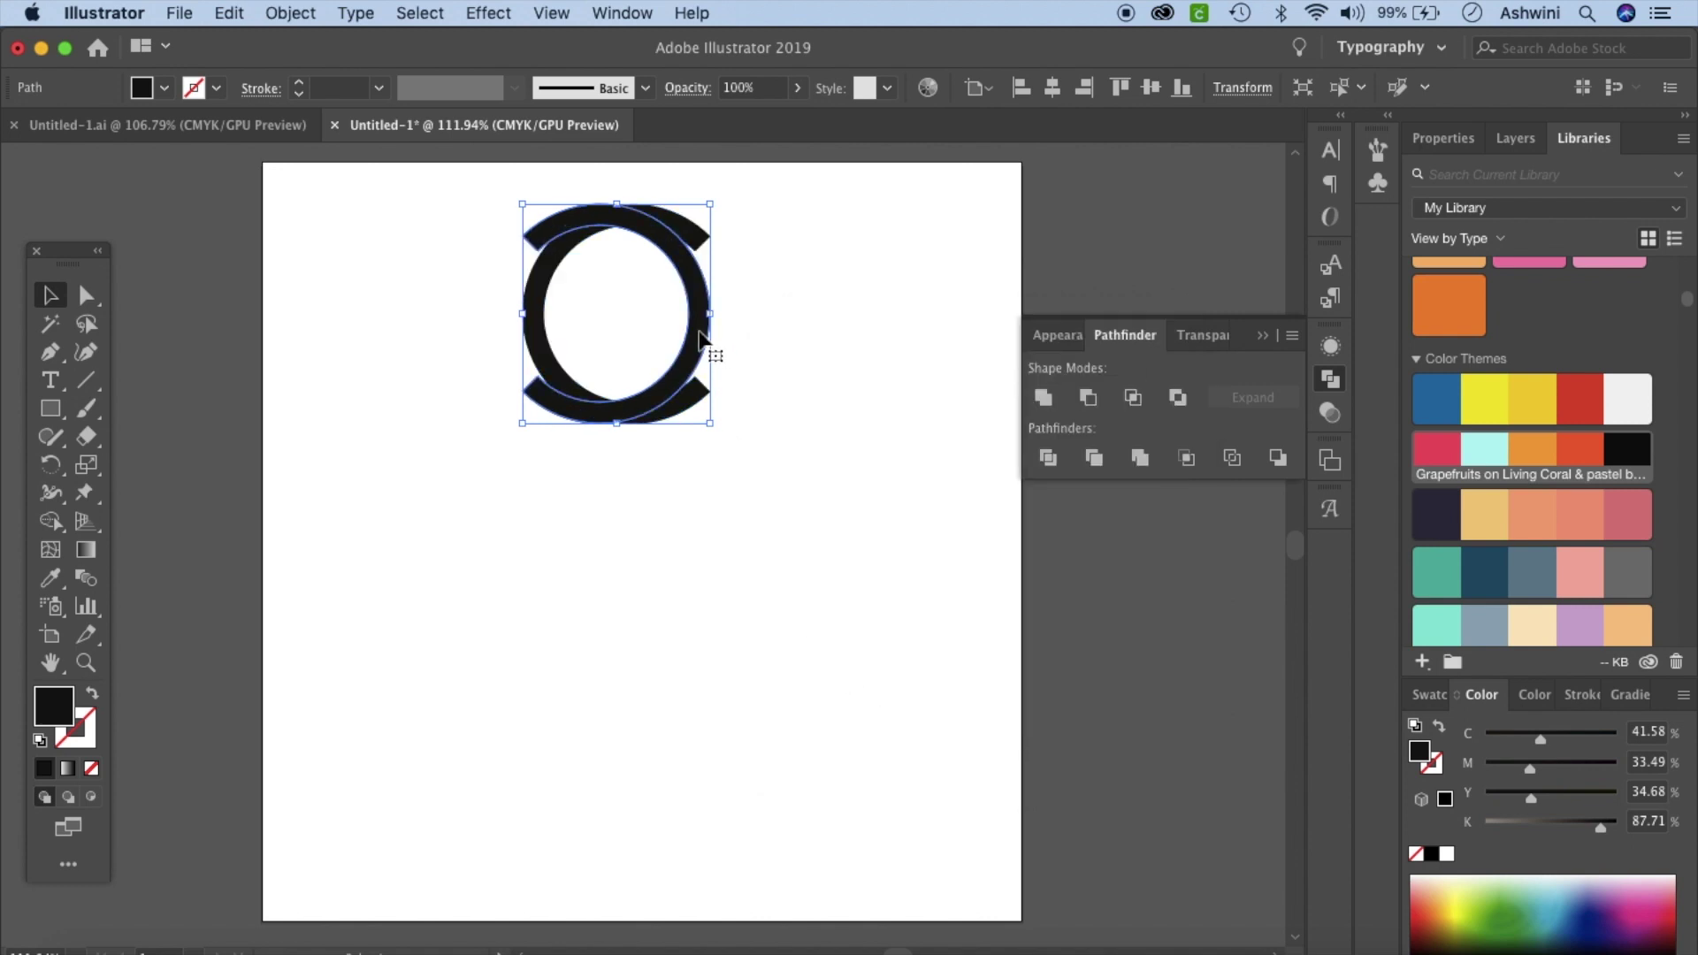
Step: Place the mirrored arc diagonally below the original so their cut ends meet and form an S shape
{"action": "left_click_drag", "start_coordinate": [697, 332], "coordinate": [637, 332]}
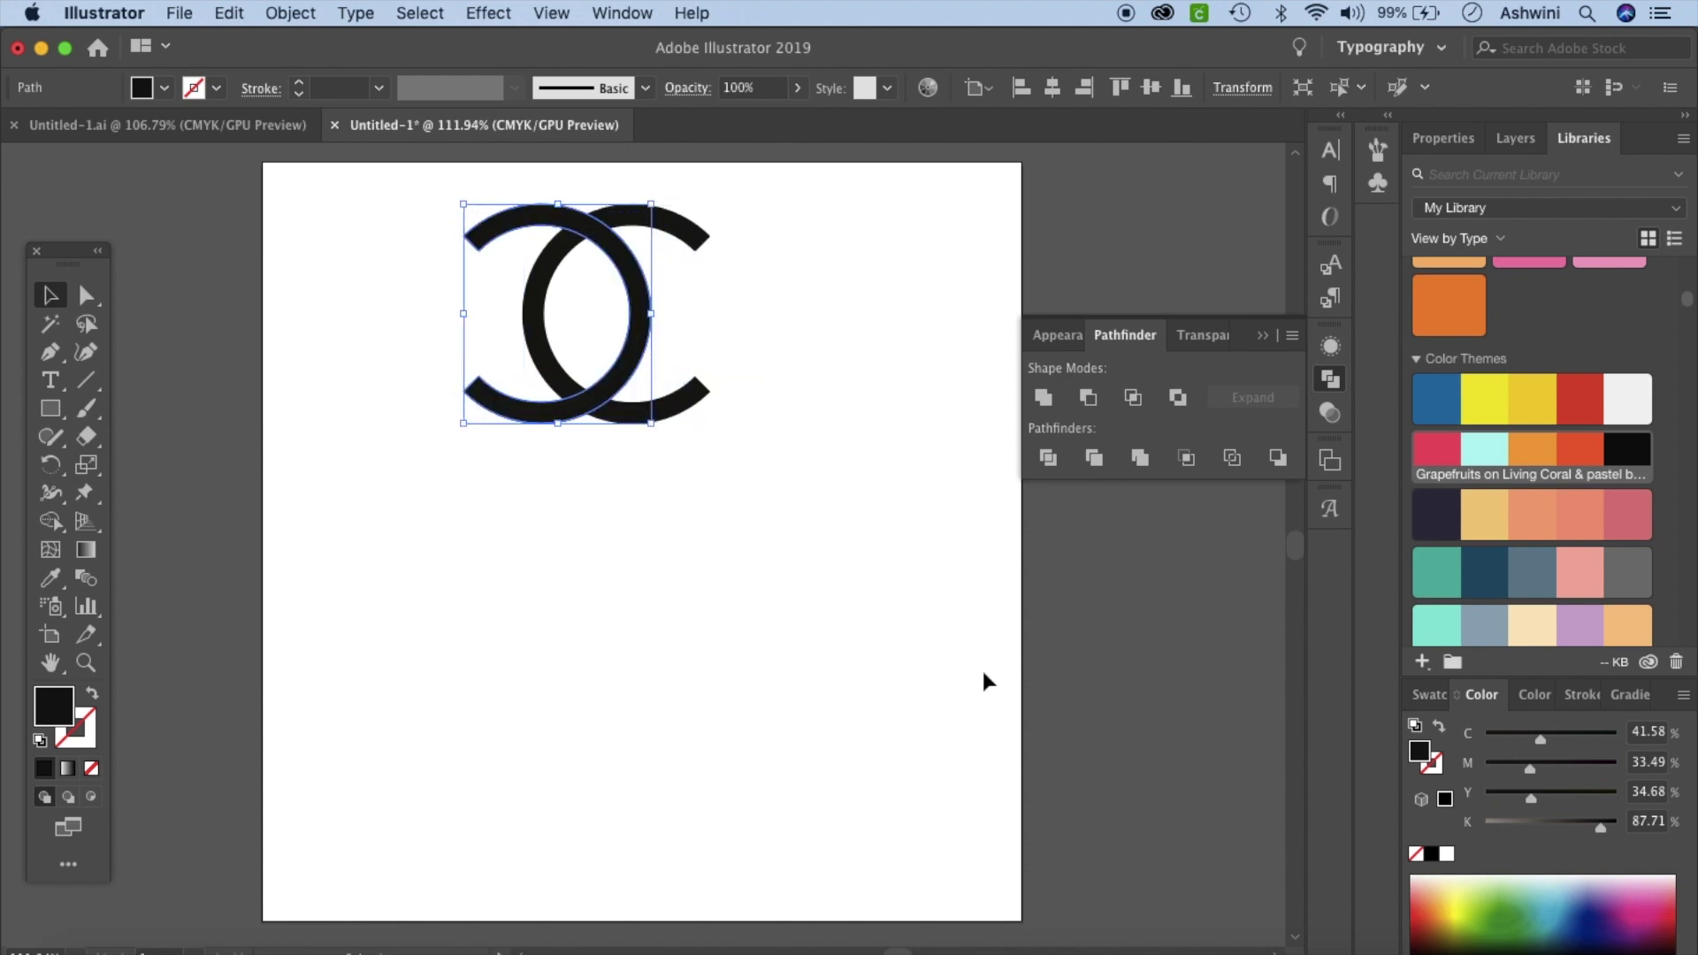
{"action": "key", "text": "super+z"}
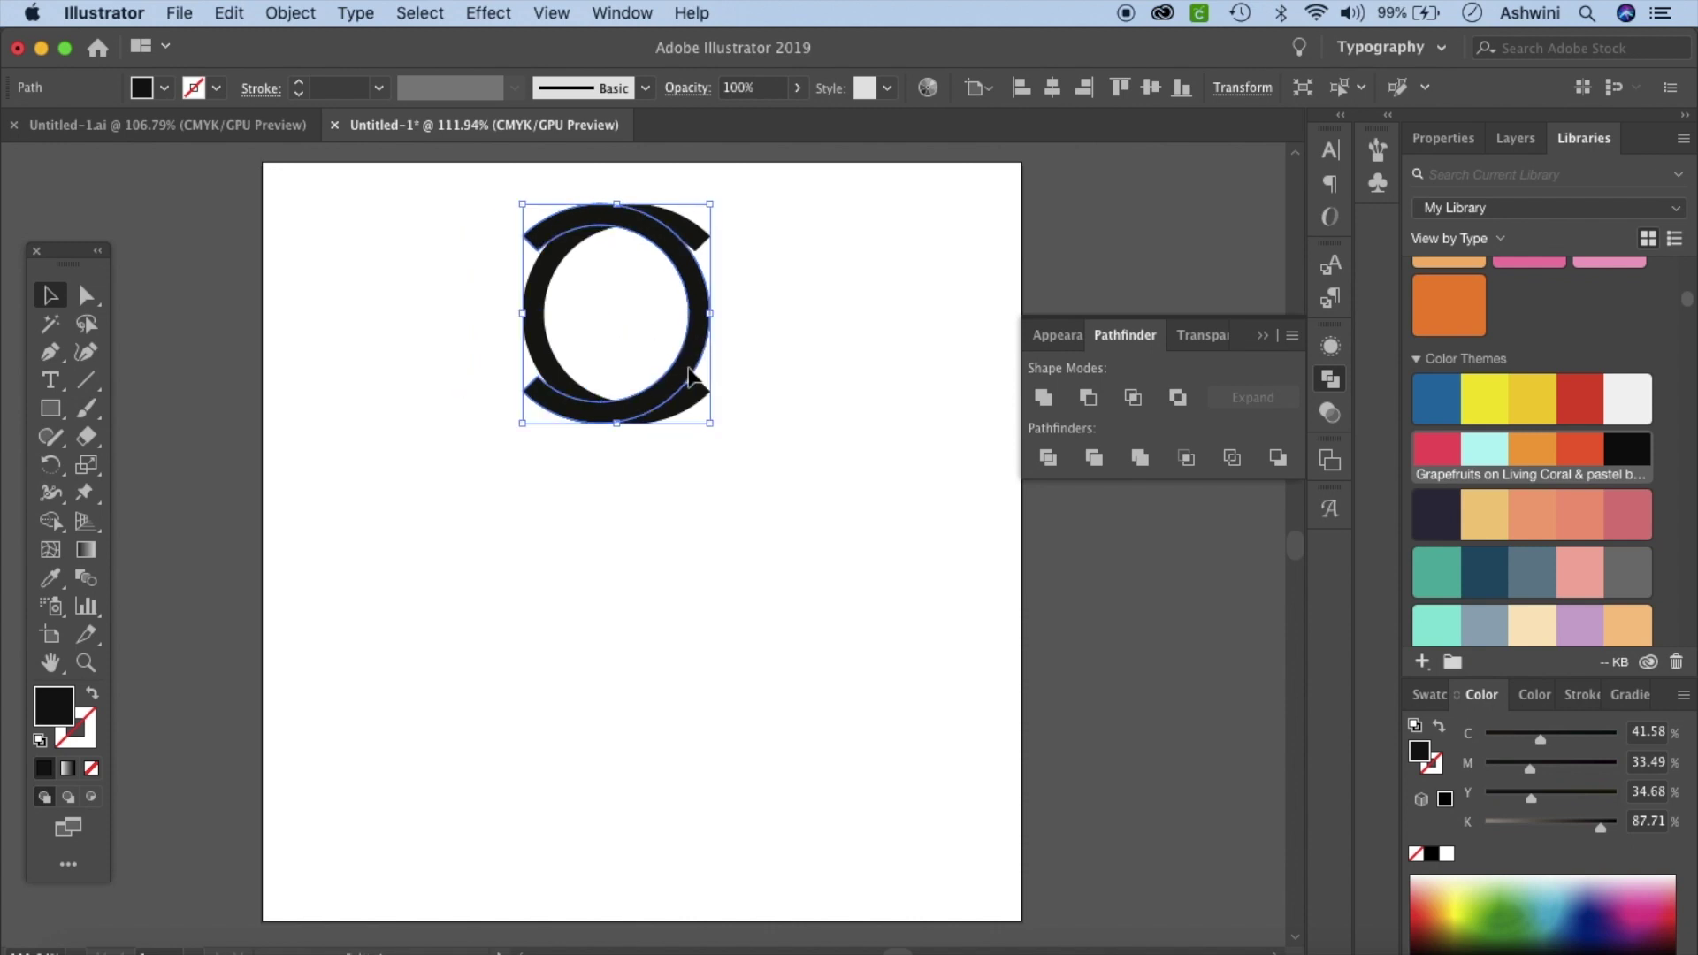
{"action": "left_click_drag", "start_coordinate": [689, 376], "coordinate": [855, 518]}
{"action": "scroll", "coordinate": [859, 517], "scroll_direction": "up", "scroll_amount": 5}
{"action": "scroll", "coordinate": [858, 518], "scroll_direction": "up", "scroll_amount": 6}
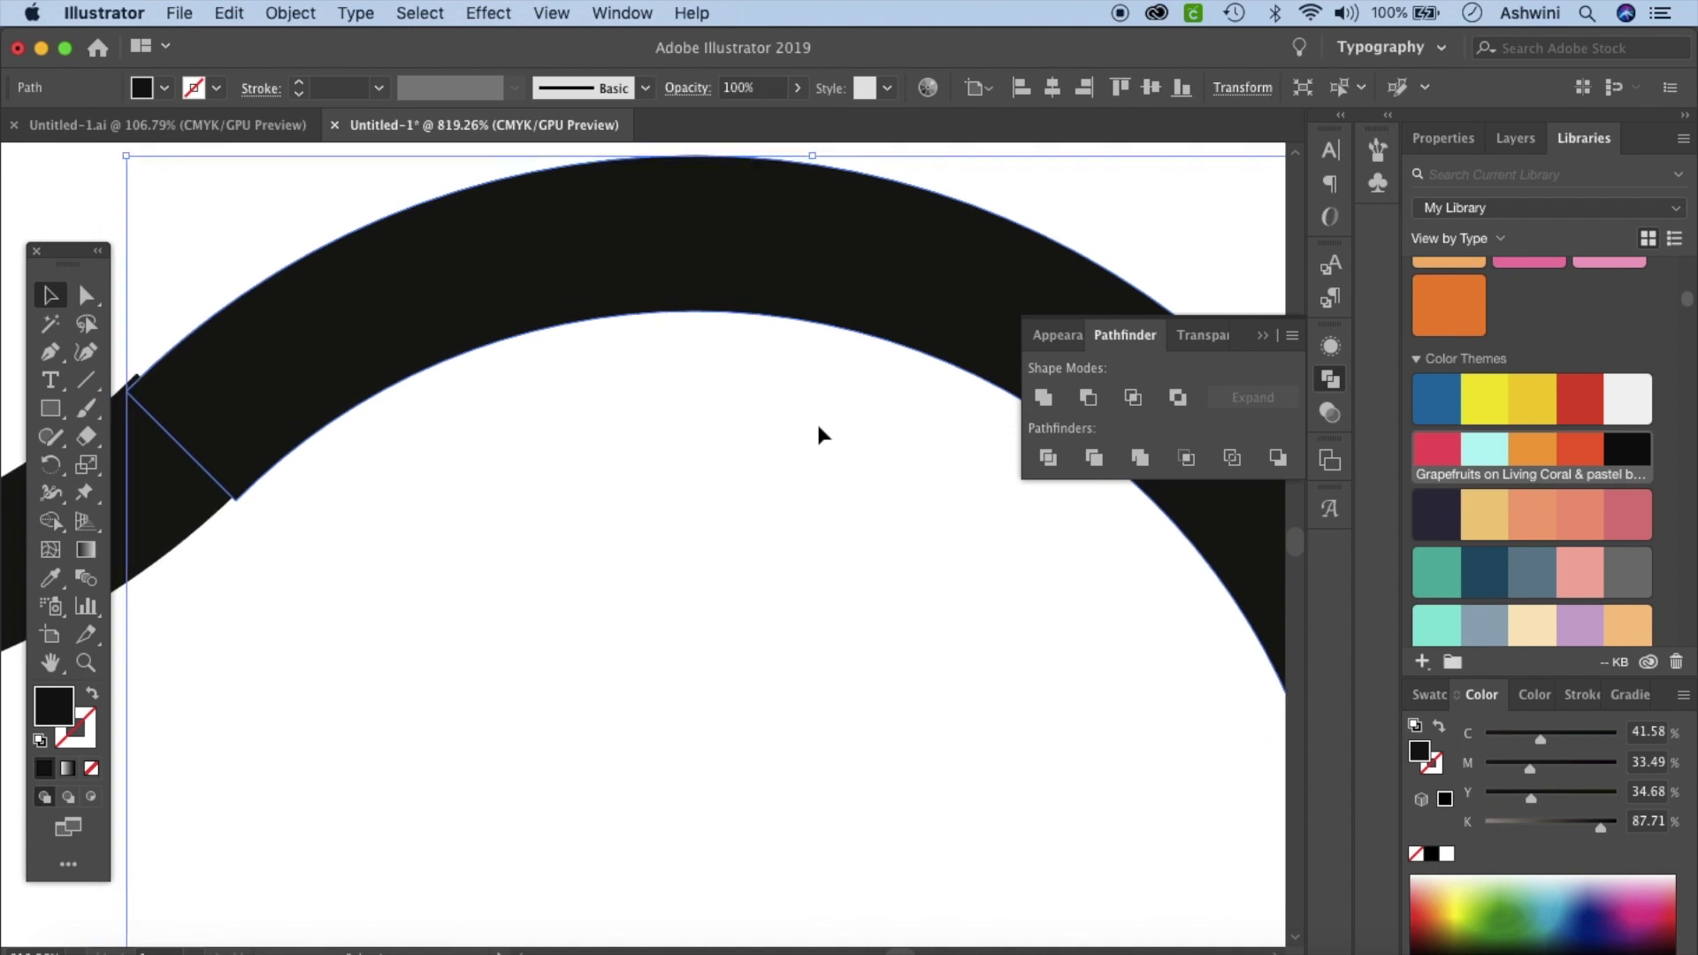
{"action": "scroll", "coordinate": [819, 427], "scroll_direction": "left", "scroll_amount": 10}
{"action": "scroll", "coordinate": [819, 427], "scroll_direction": "up", "scroll_amount": 3}
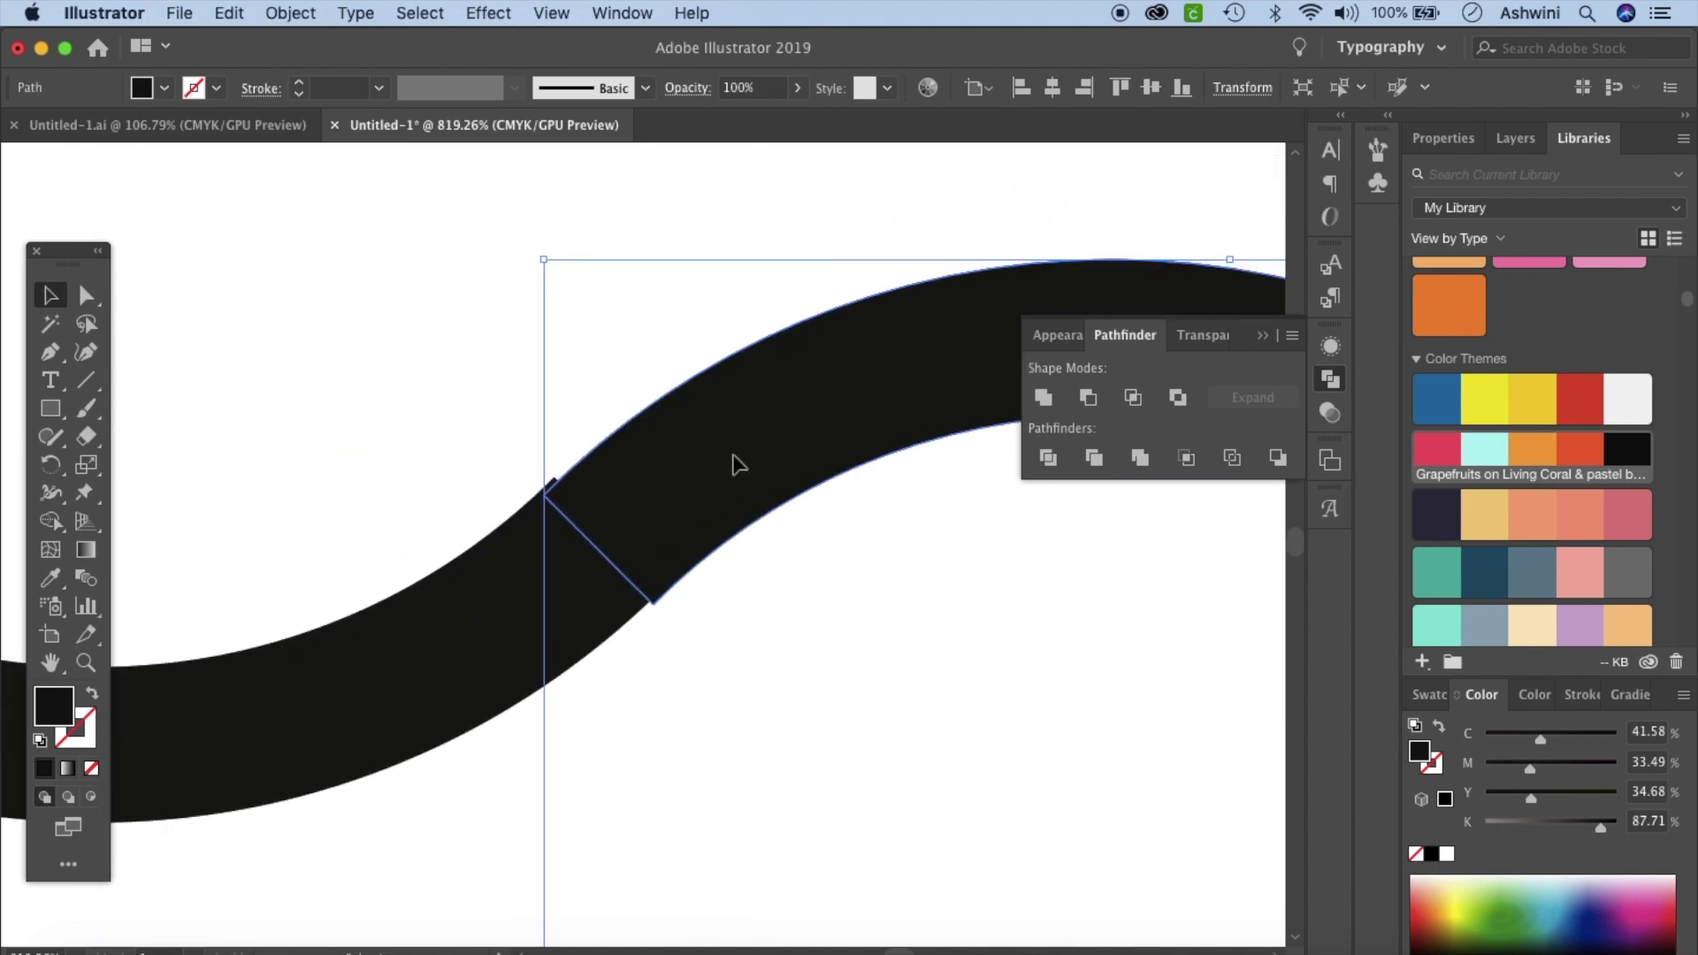
{"action": "left_click_drag", "start_coordinate": [734, 457], "coordinate": [743, 444]}
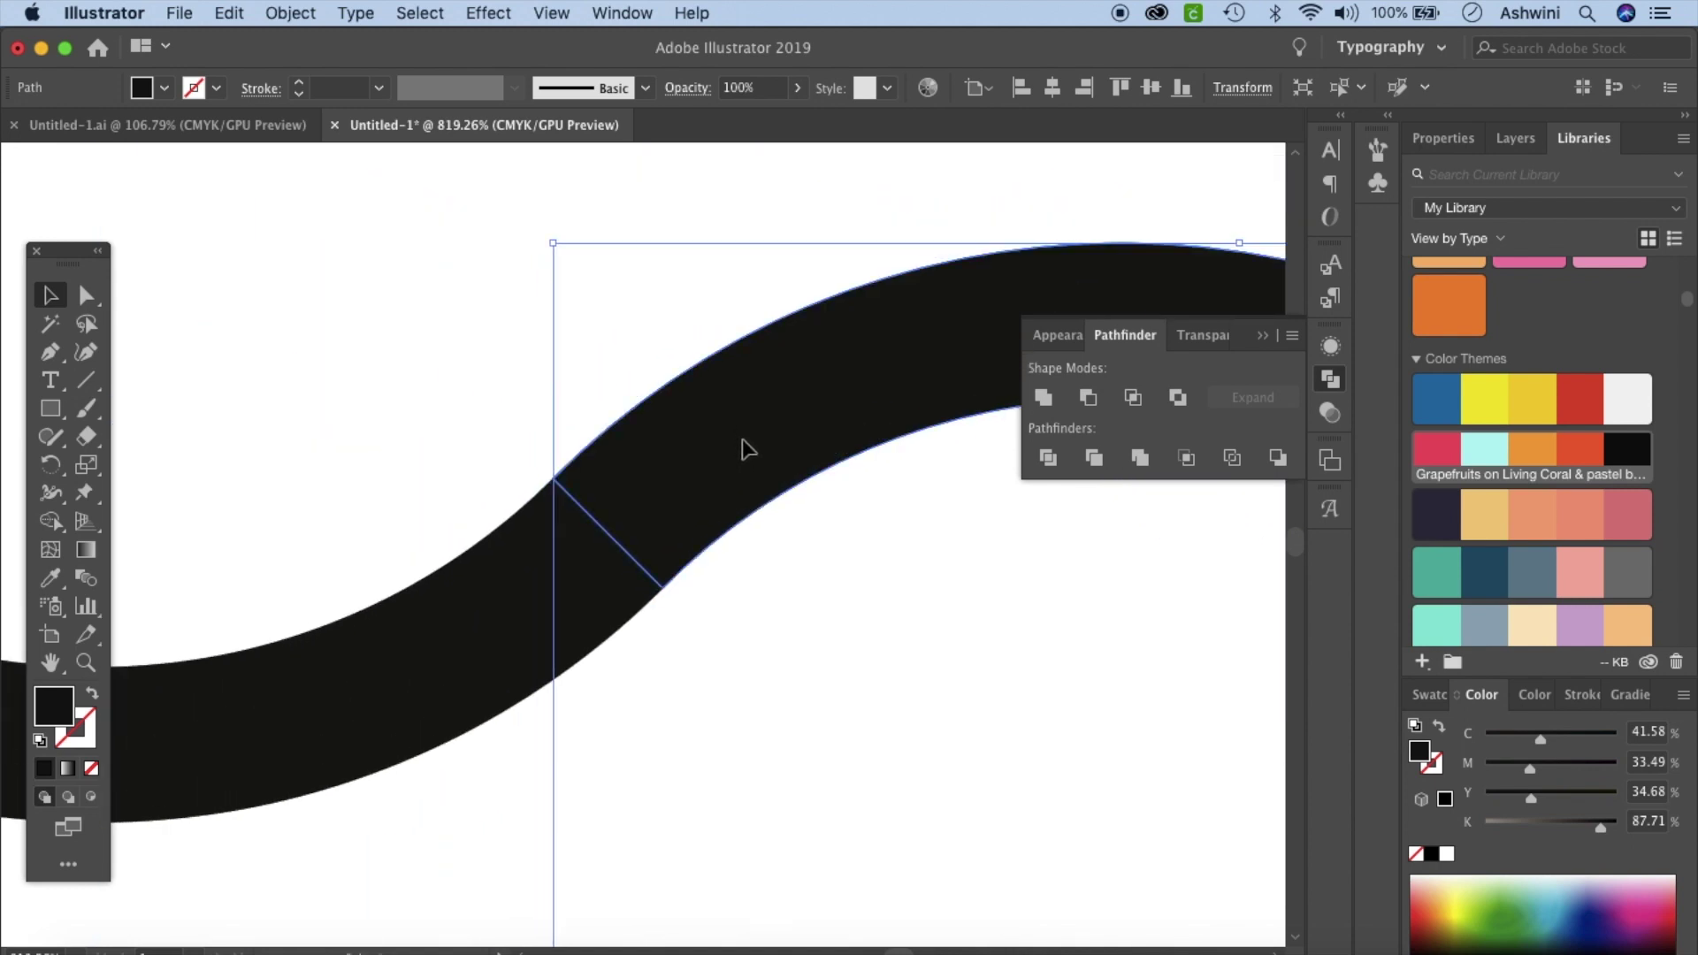
{"action": "left_click", "coordinate": [768, 632]}
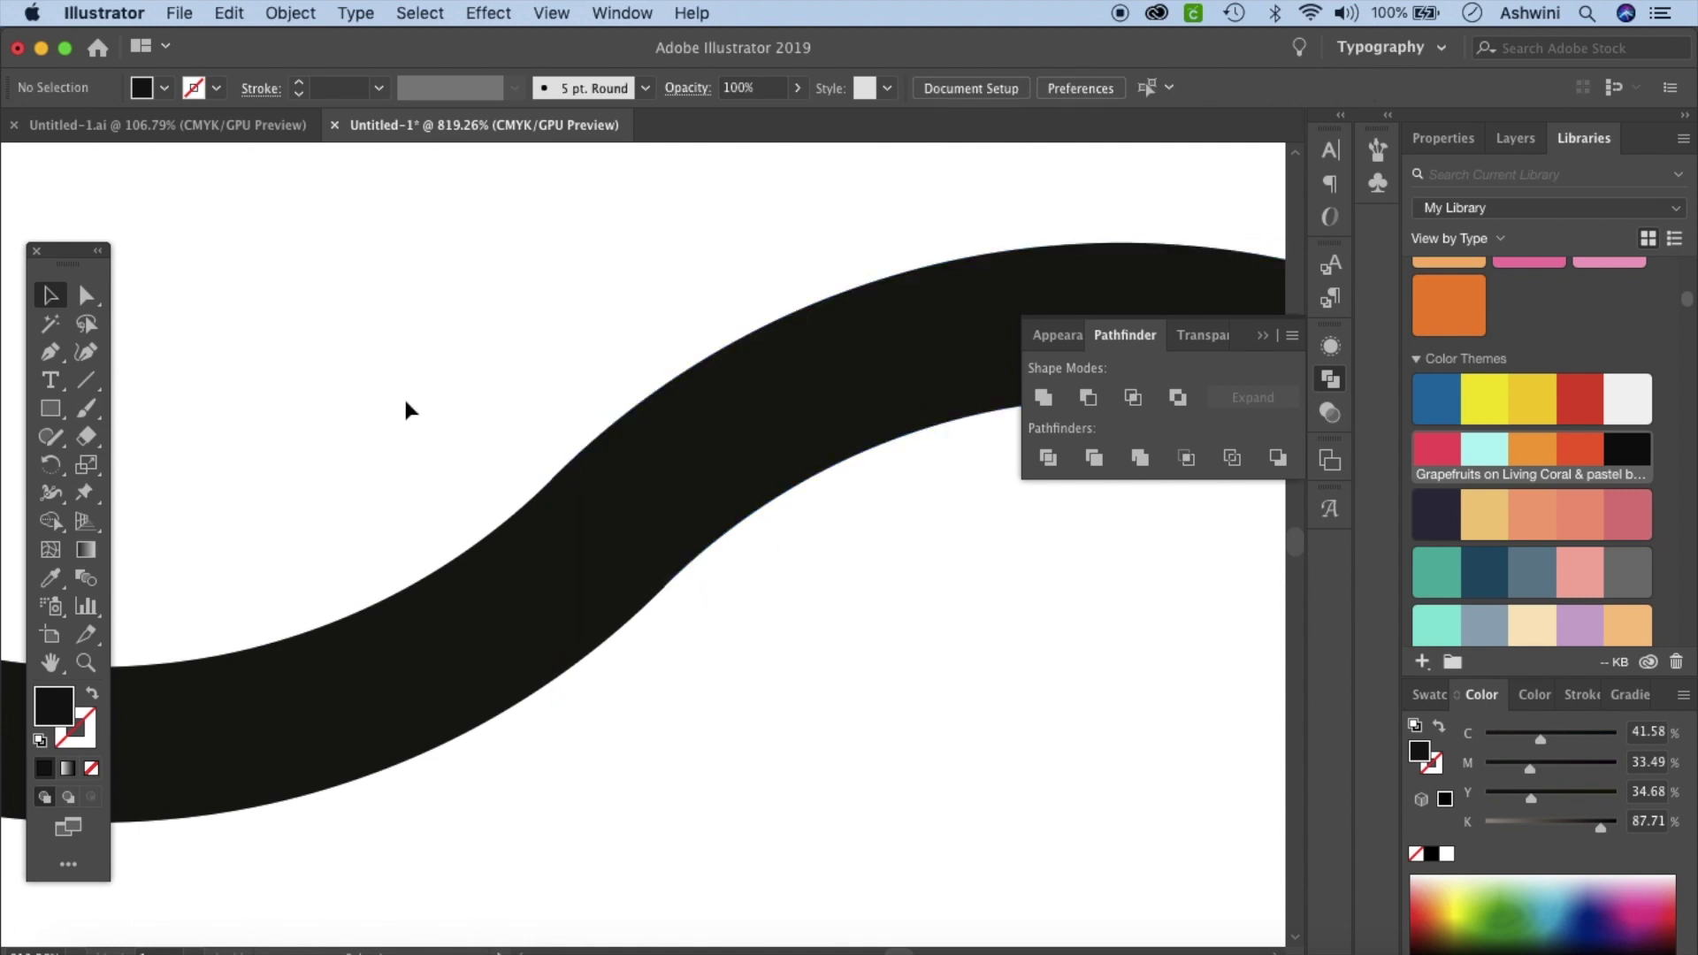
Step: In Outline view, fine-tune the mirrored arc until the two cut ends coincide, and return to the normal preview
{"action": "left_click", "coordinate": [552, 13]}
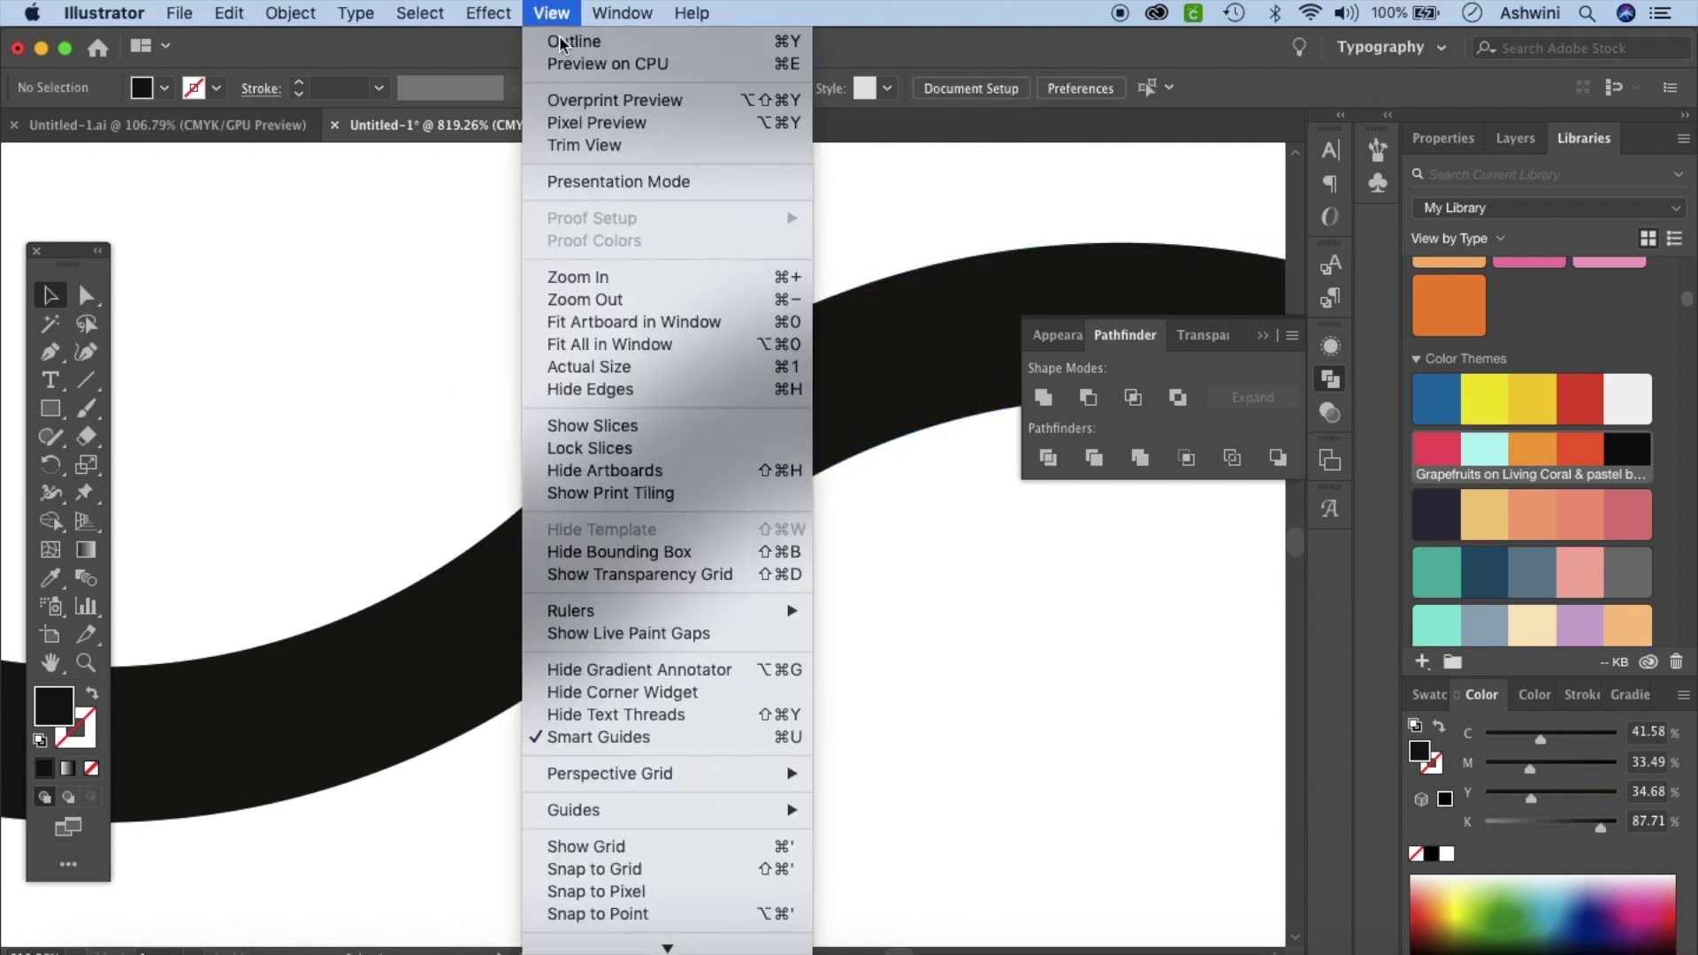
{"action": "left_click", "coordinate": [561, 42]}
{"action": "scroll", "coordinate": [725, 638], "scroll_direction": "up", "scroll_amount": 10}
{"action": "scroll", "coordinate": [725, 639], "scroll_direction": "up", "scroll_amount": 3}
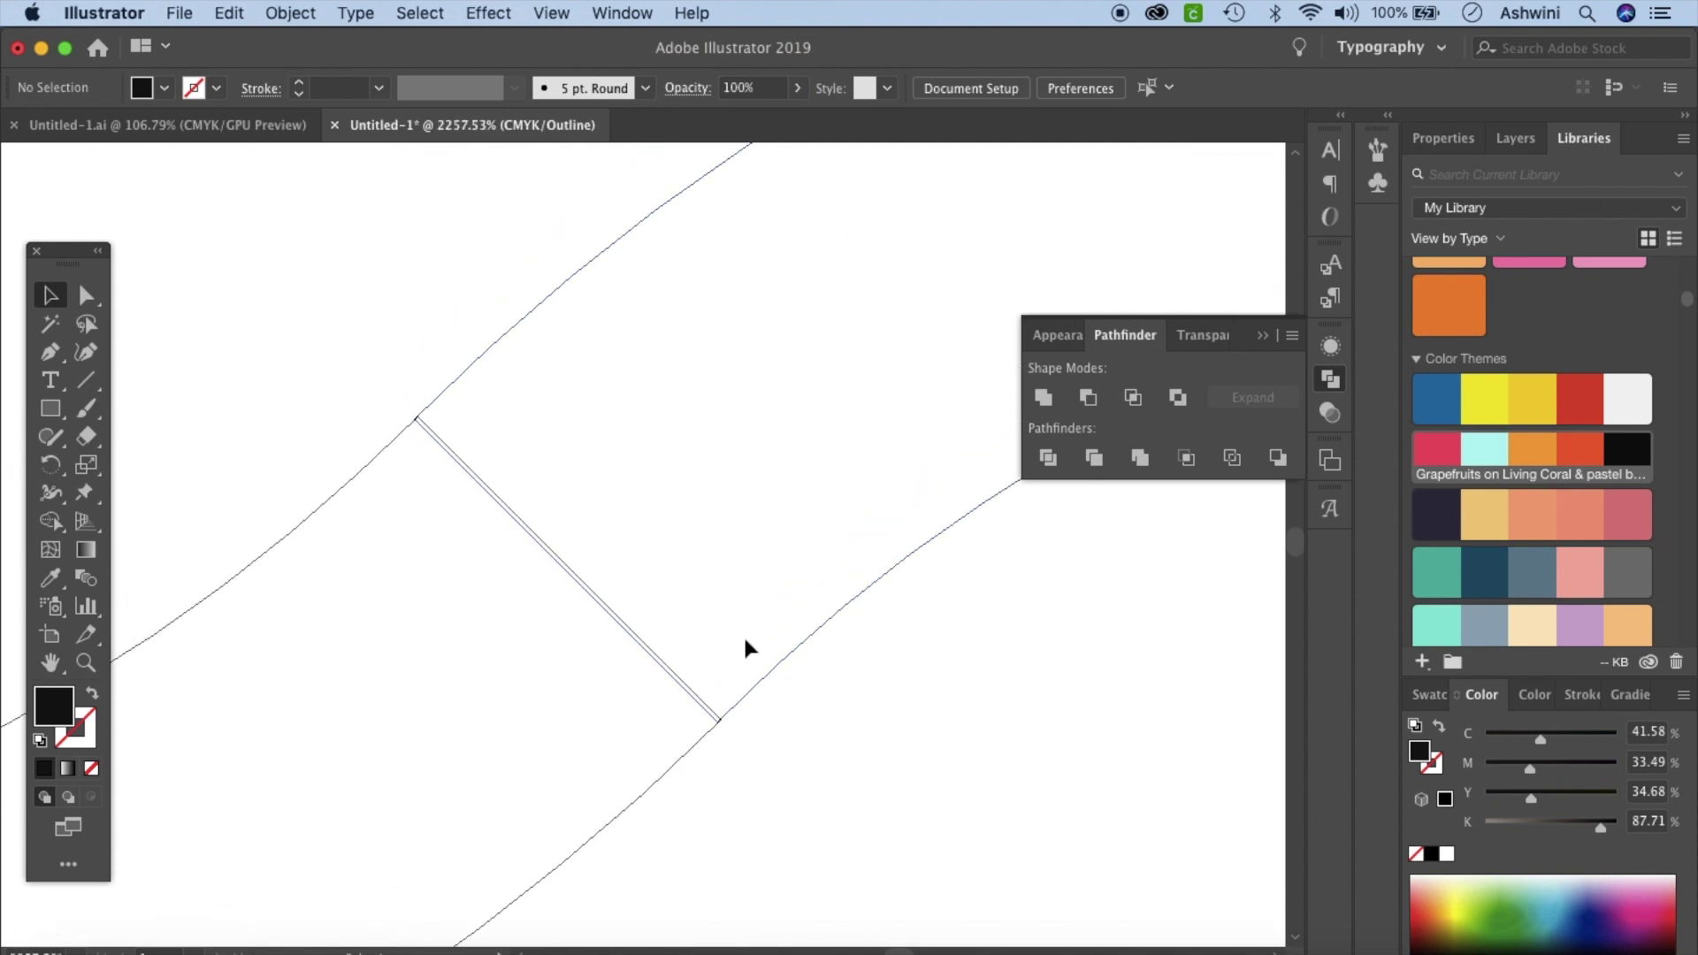
{"action": "left_click", "coordinate": [505, 332]}
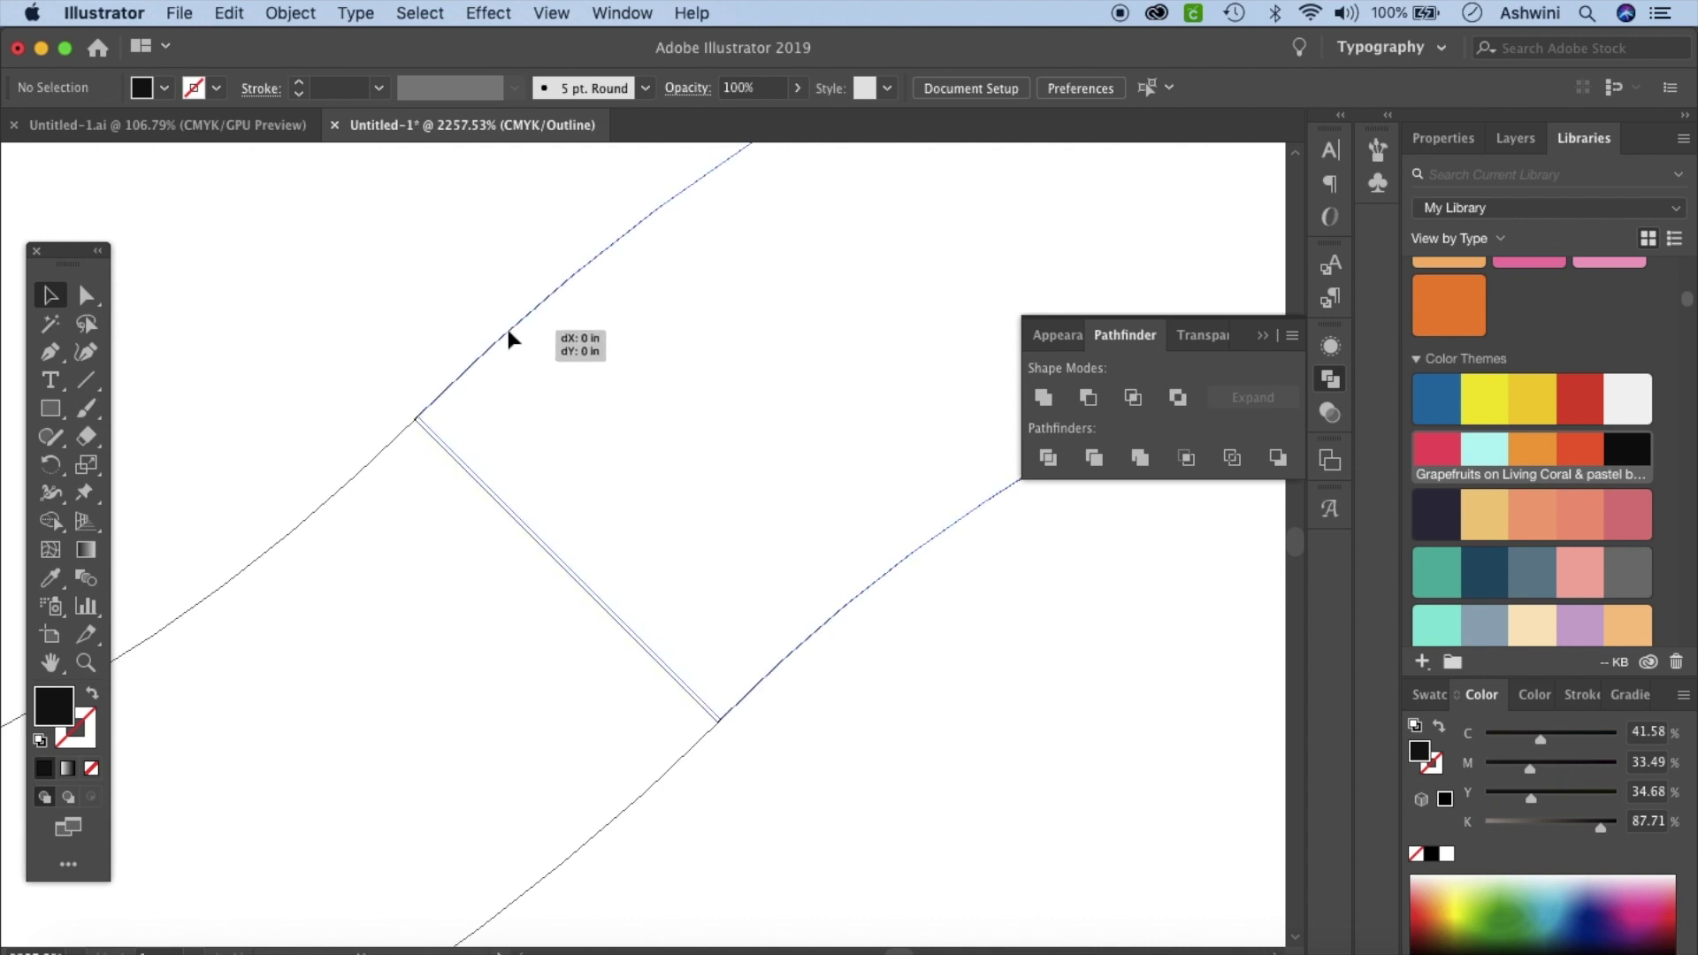
{"action": "left_click", "coordinate": [963, 842]}
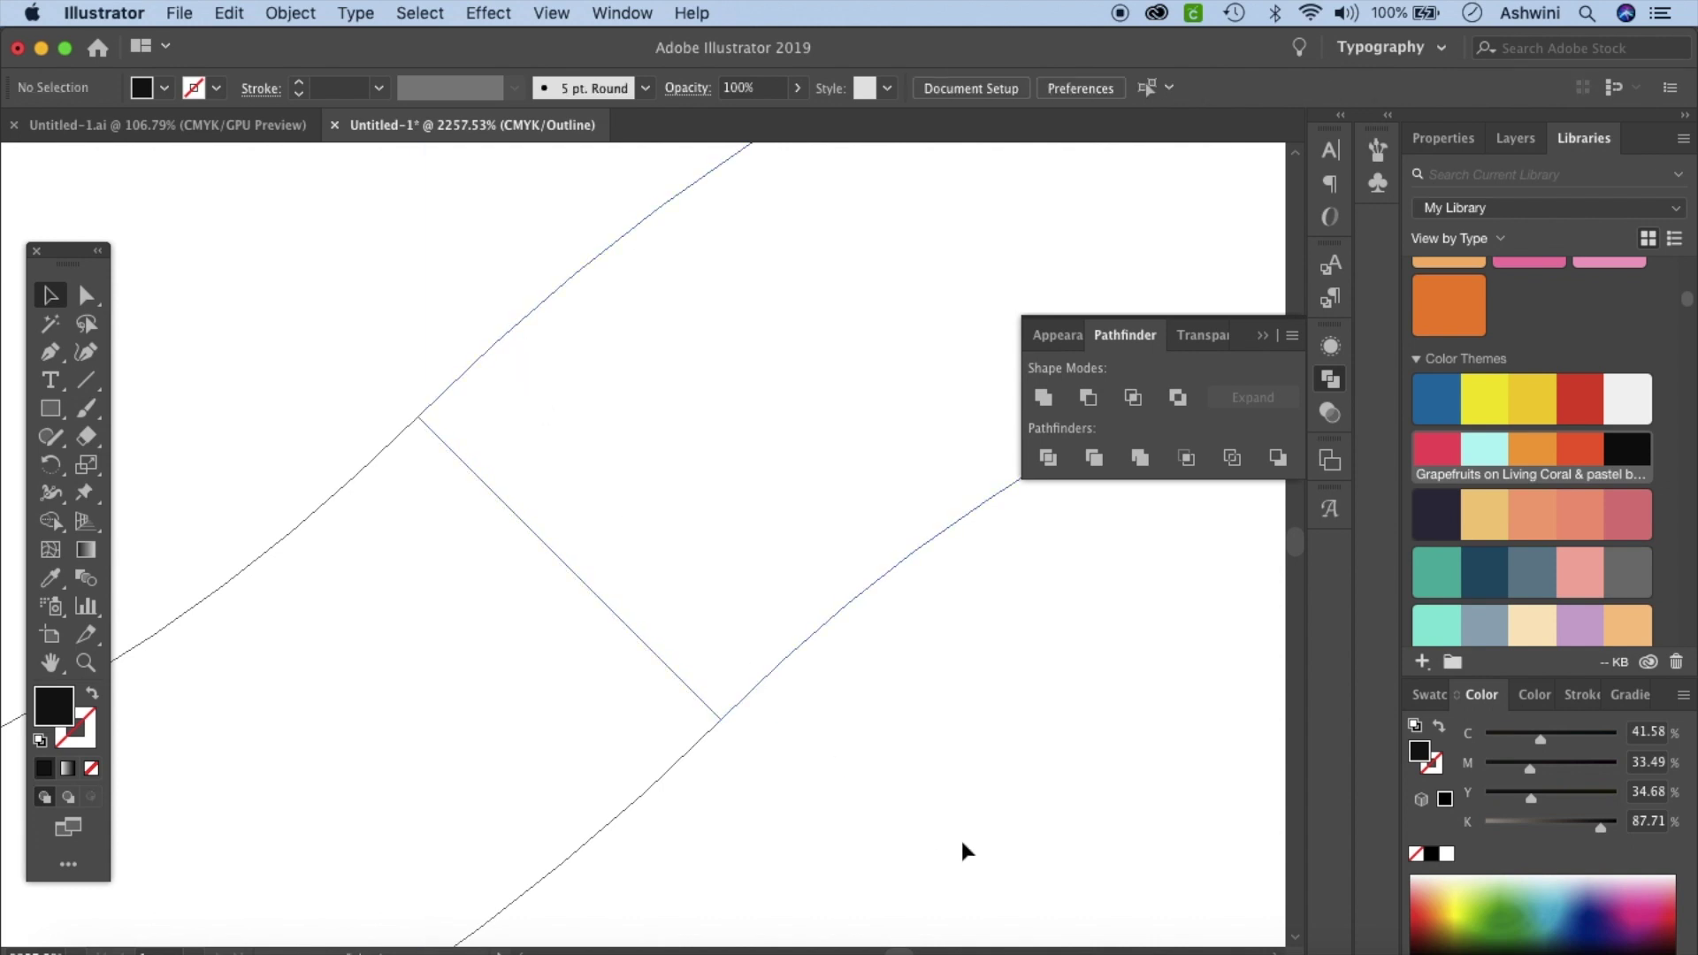
{"action": "scroll", "coordinate": [984, 862], "scroll_direction": "down", "scroll_amount": 2}
{"action": "scroll", "coordinate": [988, 865], "scroll_direction": "down", "scroll_amount": 1}
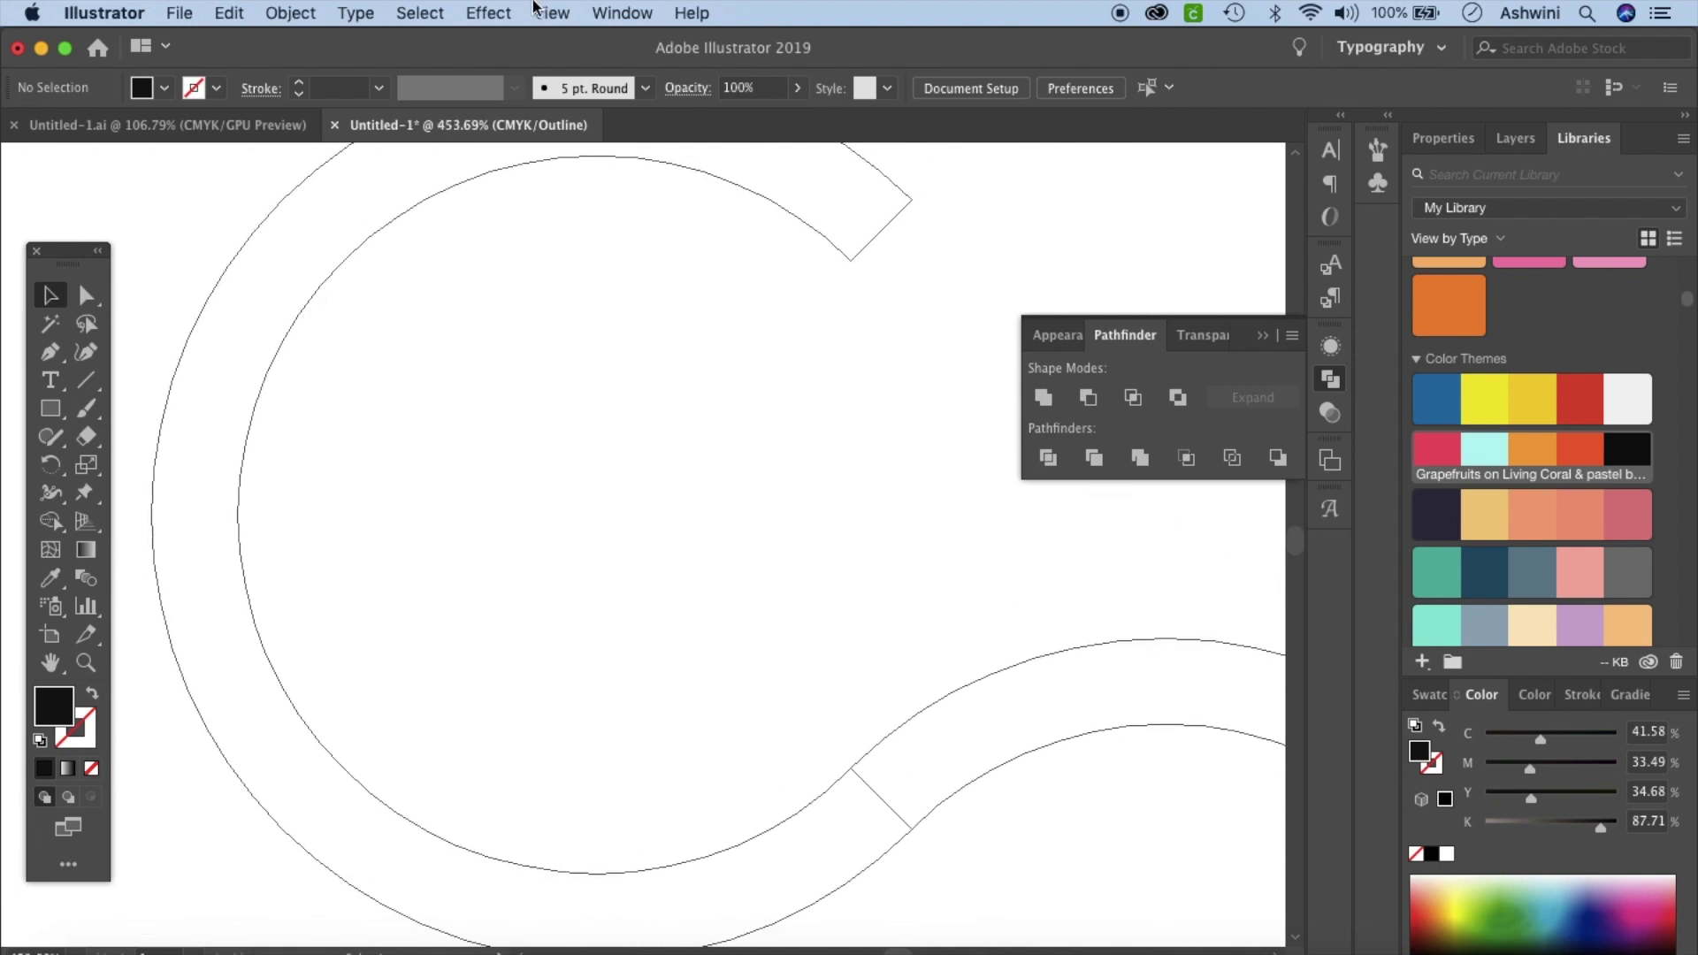
{"action": "left_click", "coordinate": [550, 16]}
{"action": "left_click", "coordinate": [605, 42]}
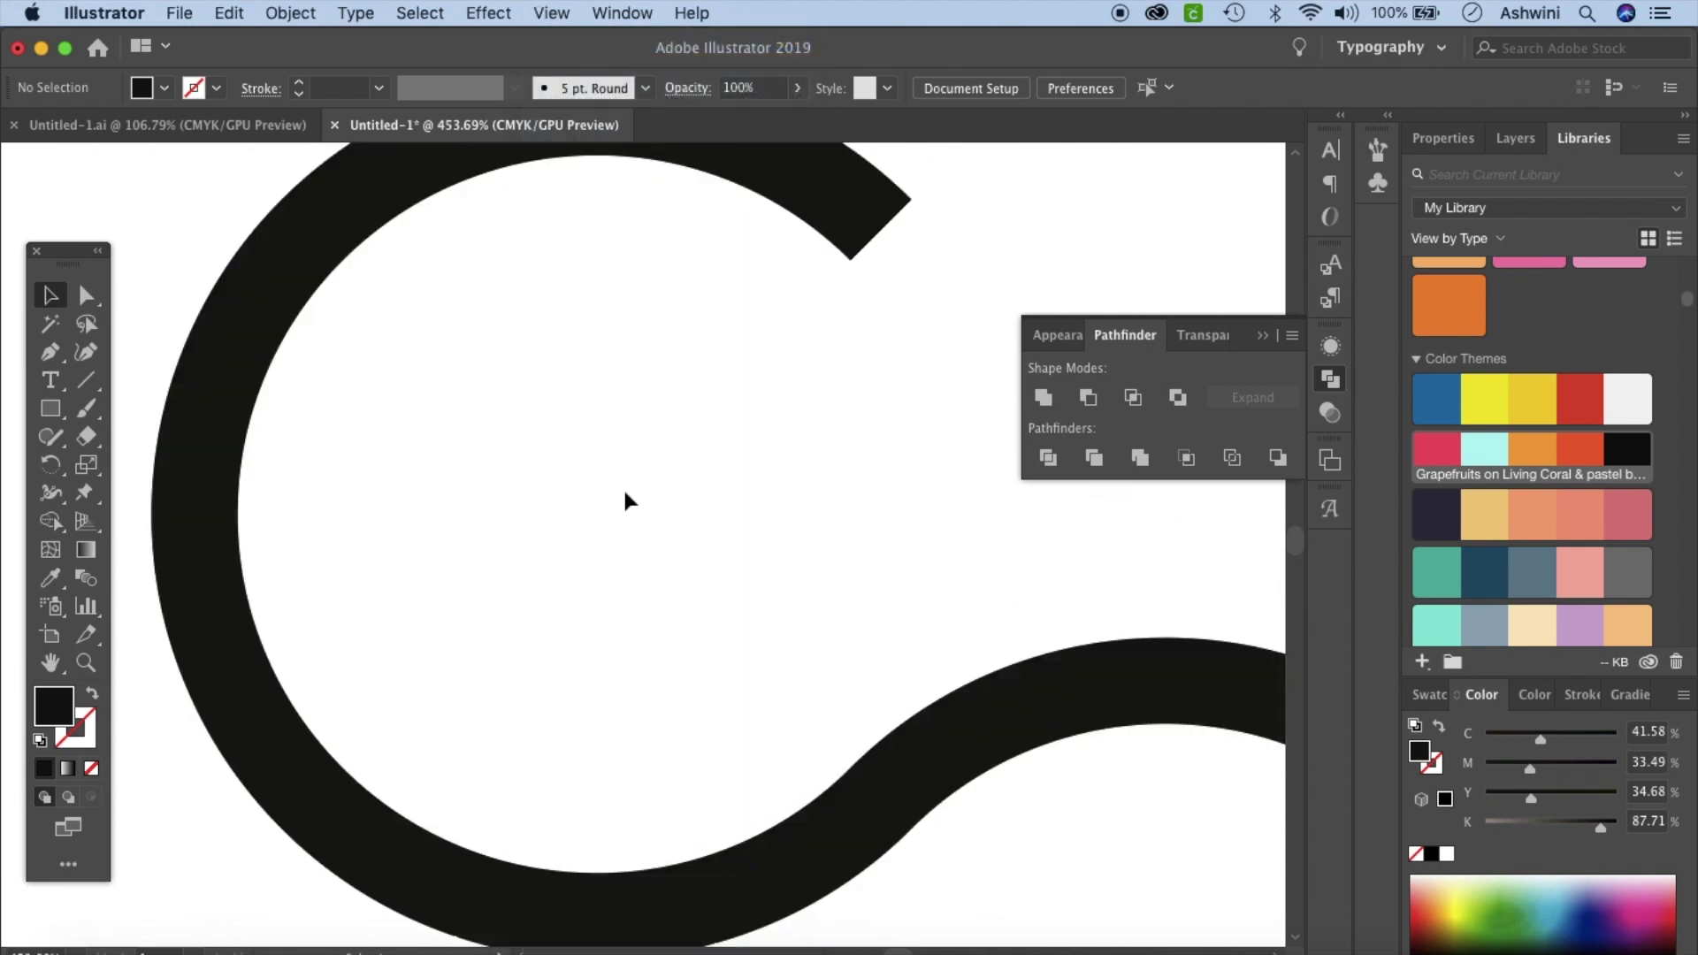
Step: Duplicate both arcs of the S shape straight down so the copy continues from the original's lower end
{"action": "scroll", "coordinate": [664, 527], "scroll_direction": "down", "scroll_amount": 12}
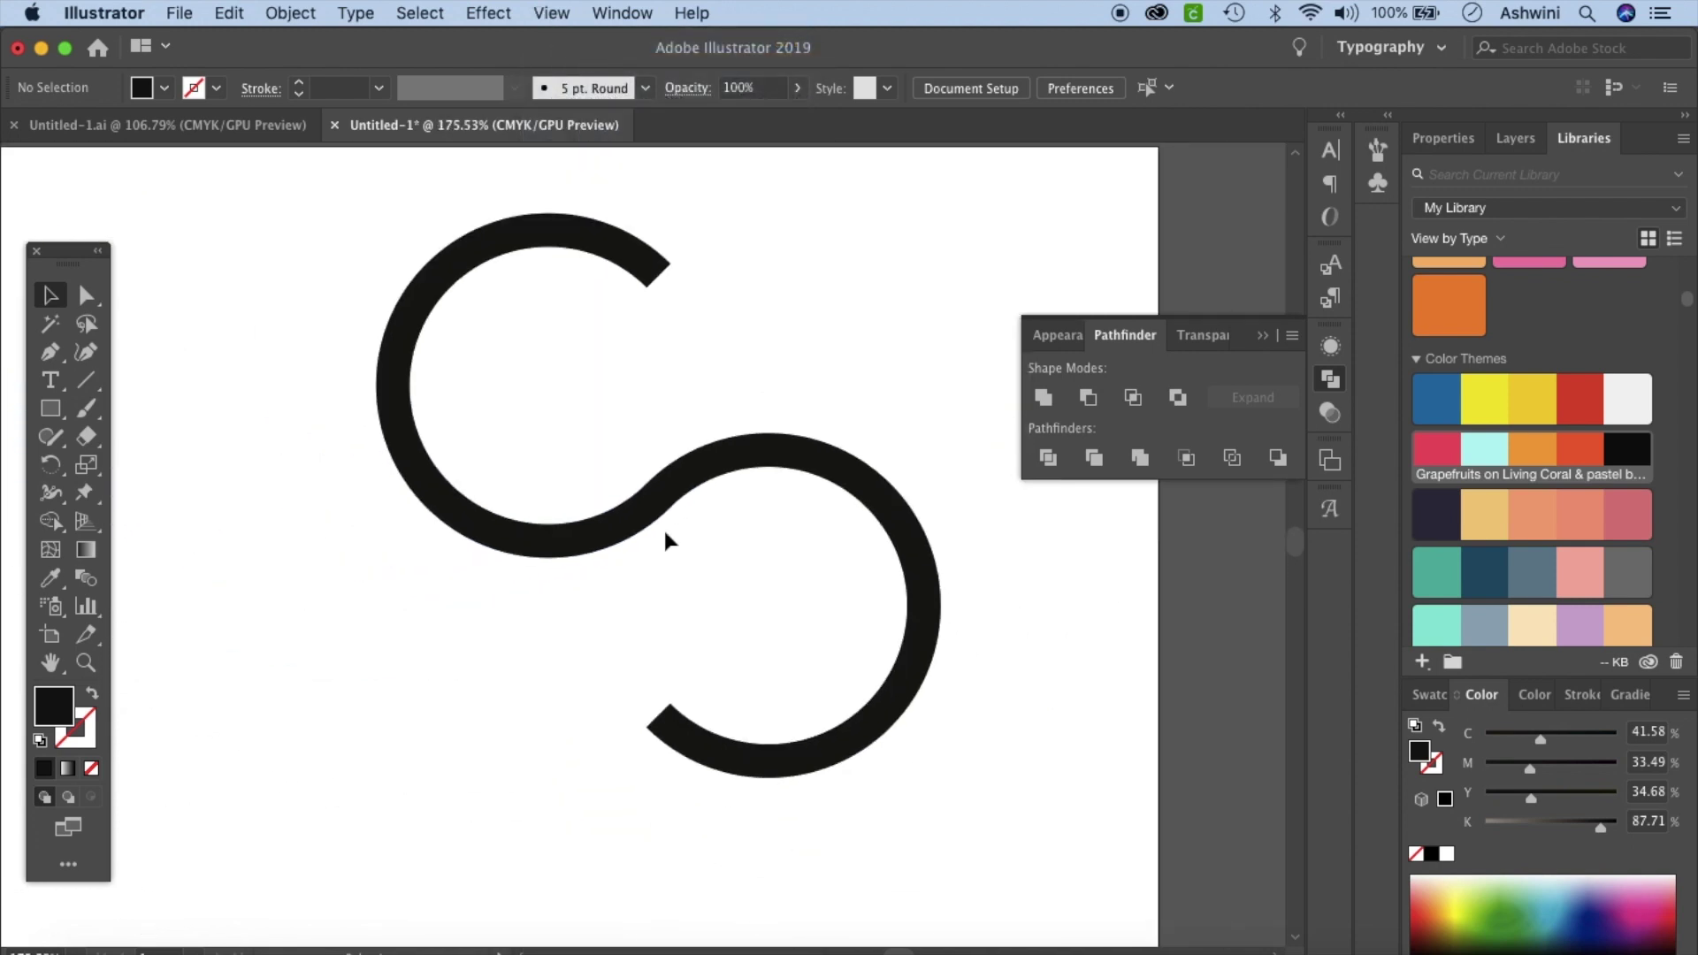
{"action": "scroll", "coordinate": [664, 527], "scroll_direction": "down", "scroll_amount": 6}
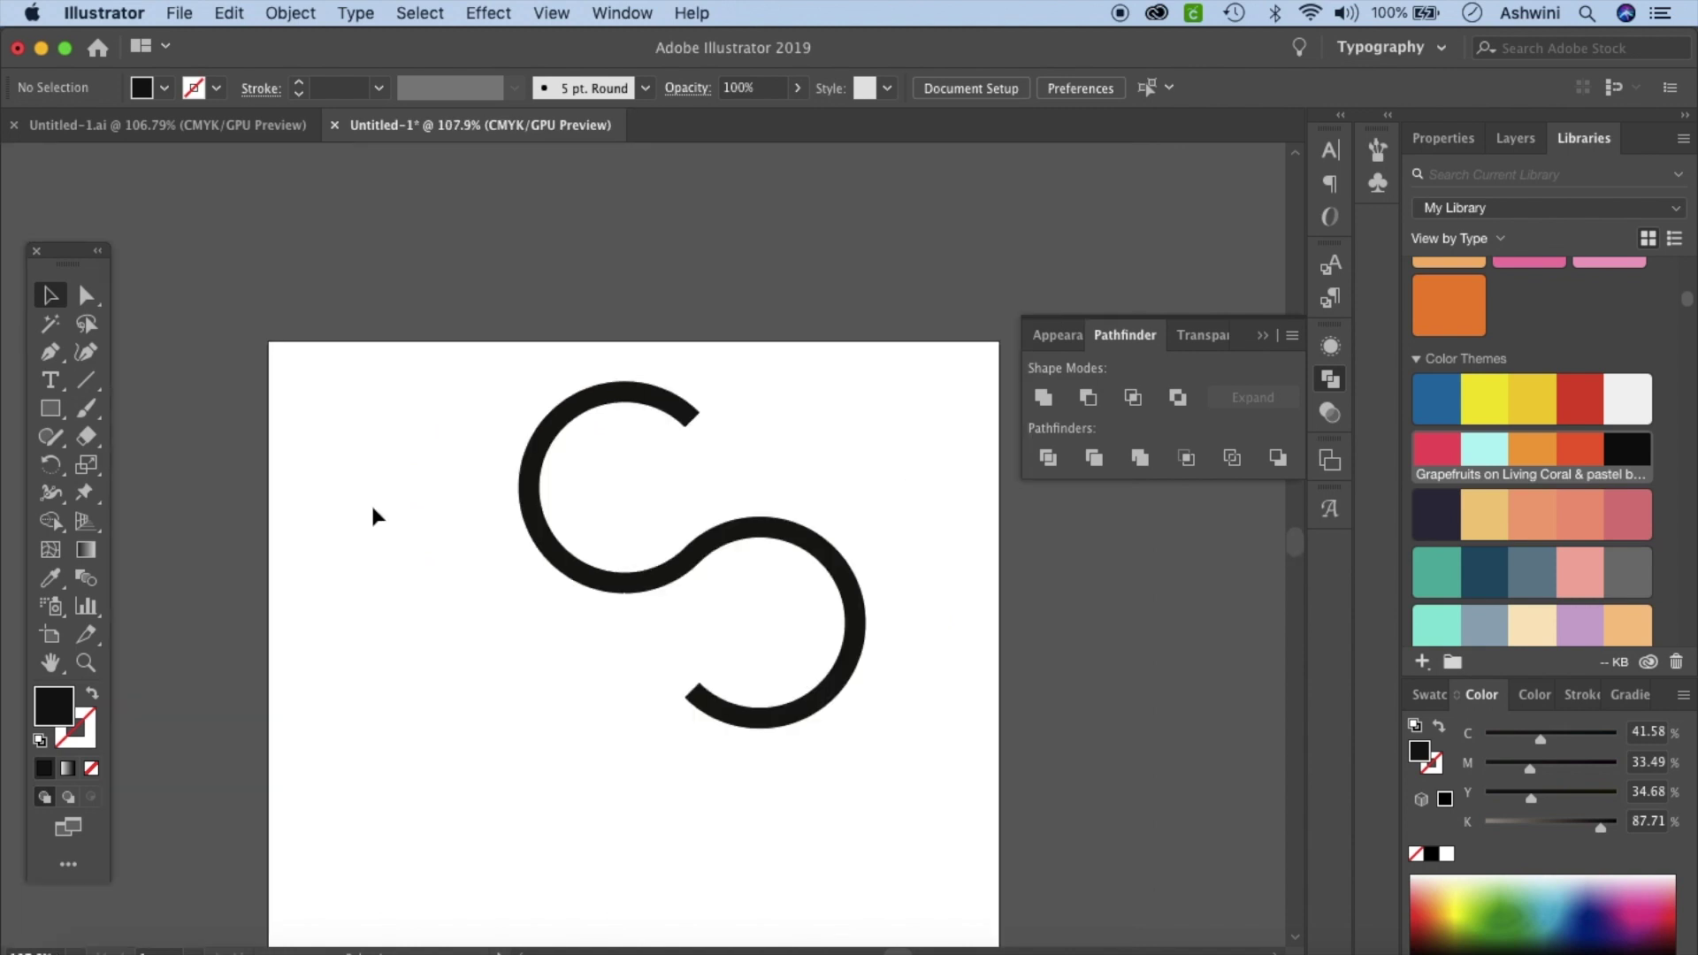
{"action": "scroll", "coordinate": [554, 541], "scroll_direction": "down", "scroll_amount": 5}
{"action": "scroll", "coordinate": [554, 541], "scroll_direction": "right", "scroll_amount": 2}
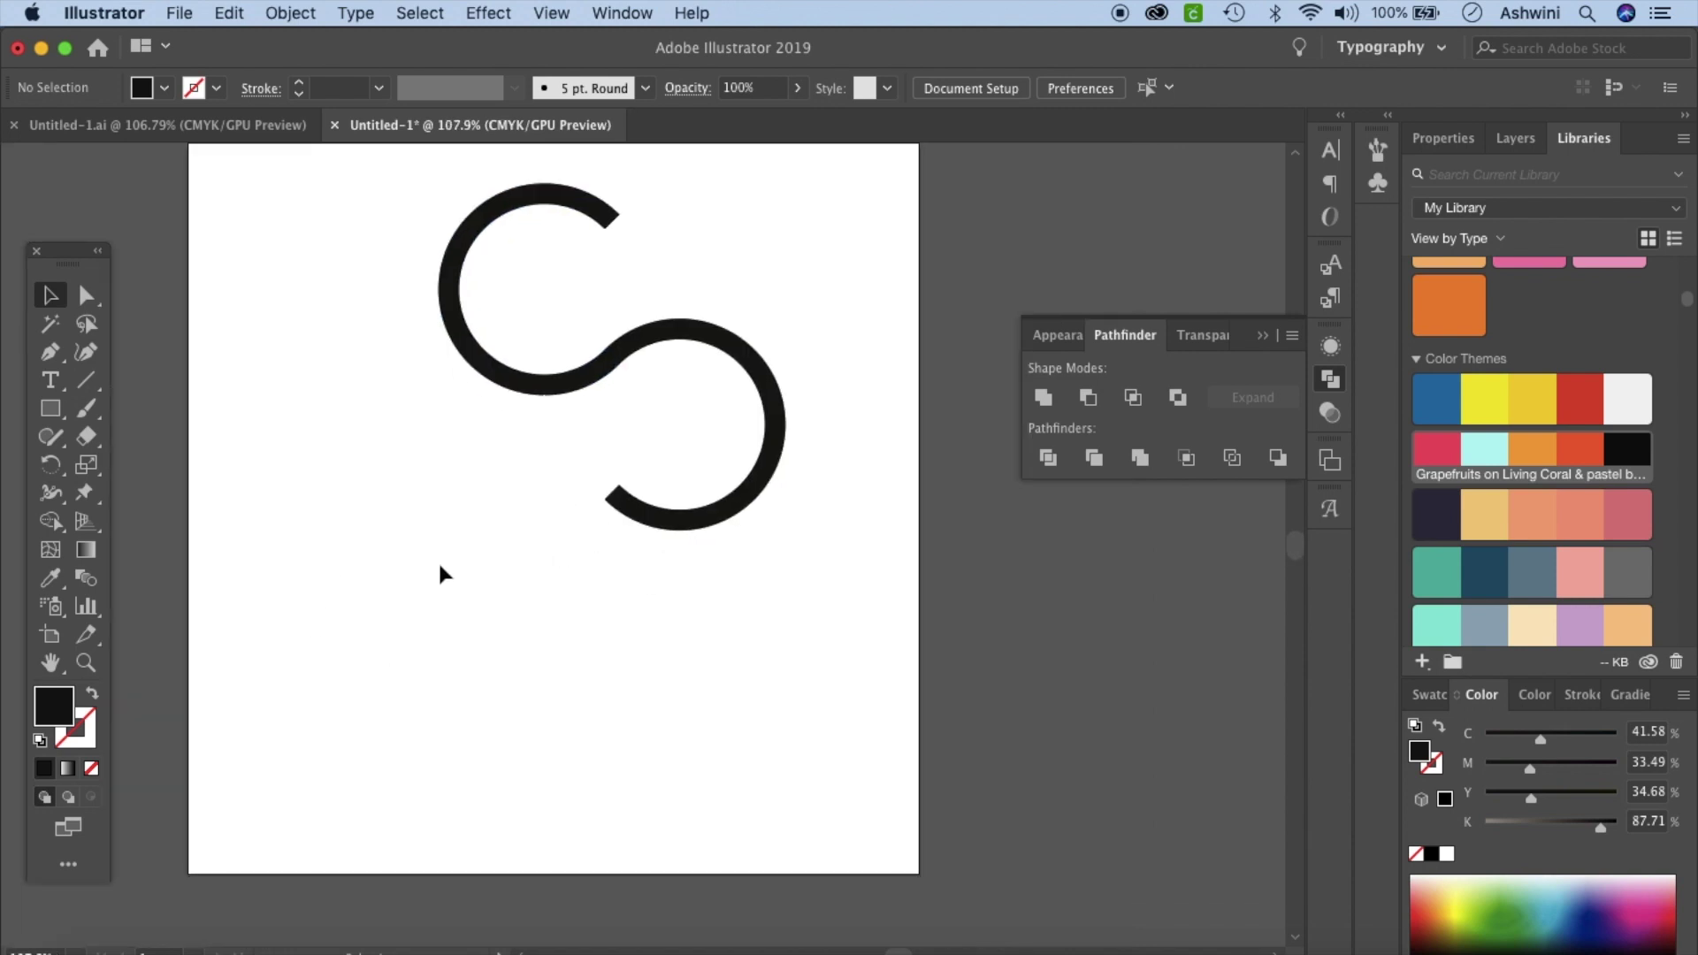
{"action": "scroll", "coordinate": [426, 171], "scroll_direction": "up", "scroll_amount": 3}
{"action": "scroll", "coordinate": [426, 172], "scroll_direction": "left", "scroll_amount": 1}
{"action": "left_click_drag", "start_coordinate": [410, 281], "coordinate": [860, 722]}
{"action": "scroll", "coordinate": [754, 485], "scroll_direction": "down", "scroll_amount": 3}
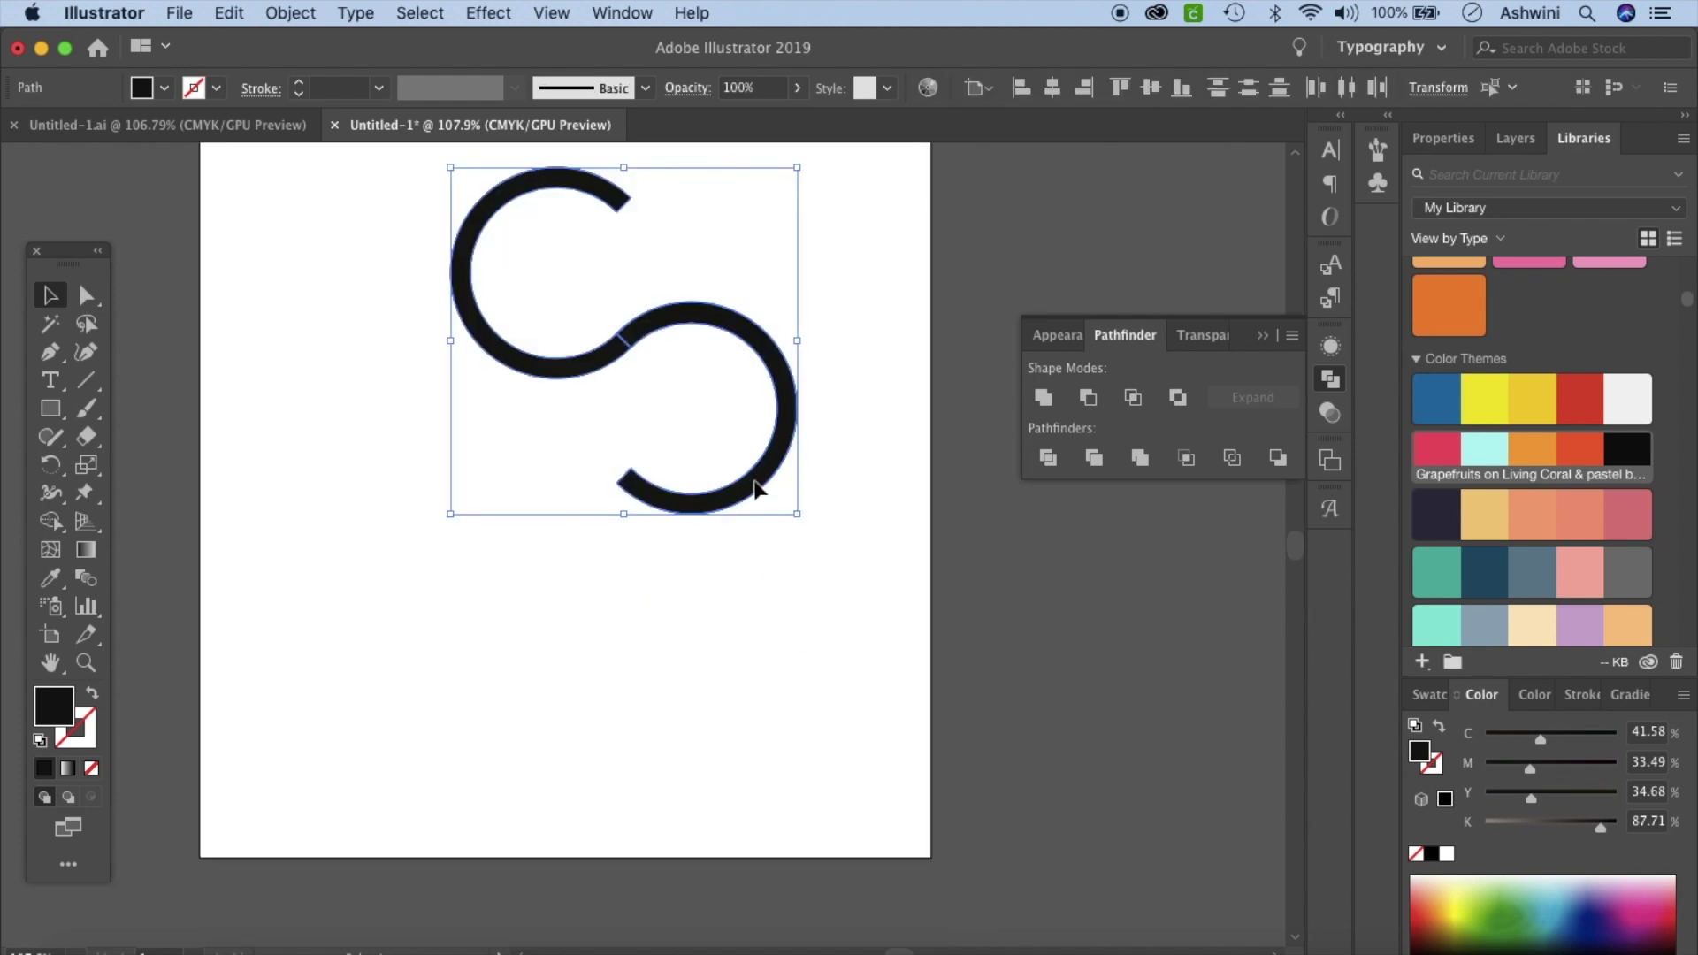
{"action": "left_click_drag", "start_coordinate": [755, 485], "coordinate": [771, 758]}
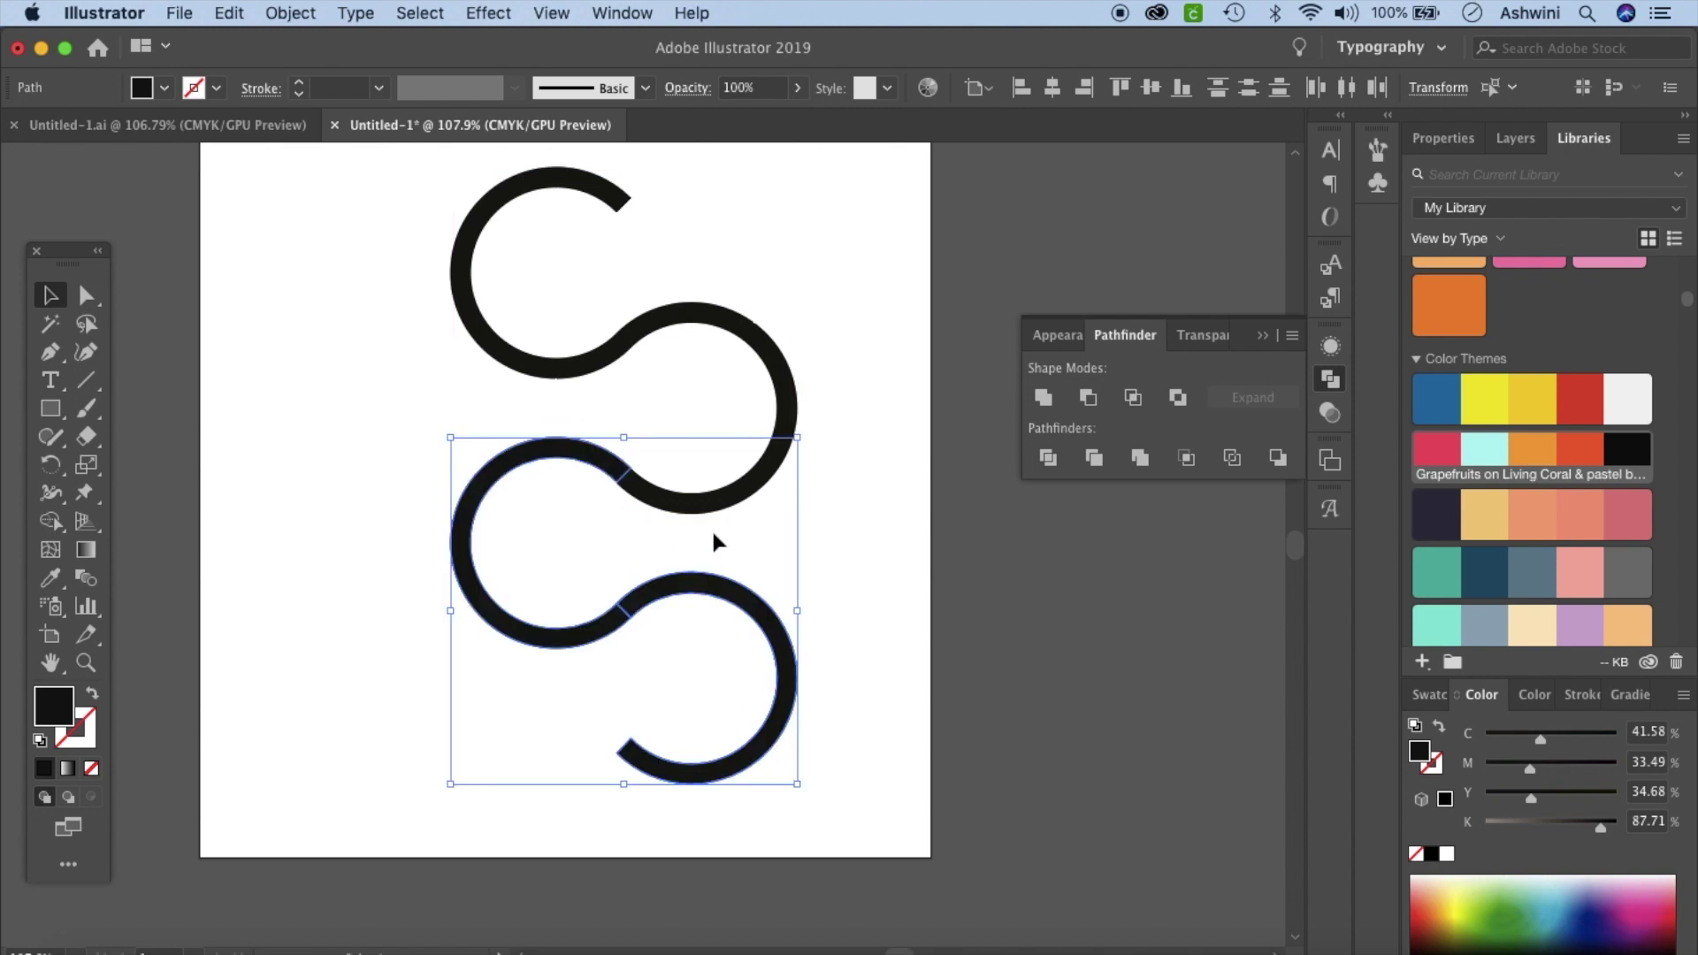
Step: Nudge the duplicated upper arc to close the gap at its joint with the original S shape
{"action": "scroll", "coordinate": [713, 542], "scroll_direction": "up", "scroll_amount": 5}
{"action": "scroll", "coordinate": [713, 535], "scroll_direction": "up", "scroll_amount": 5}
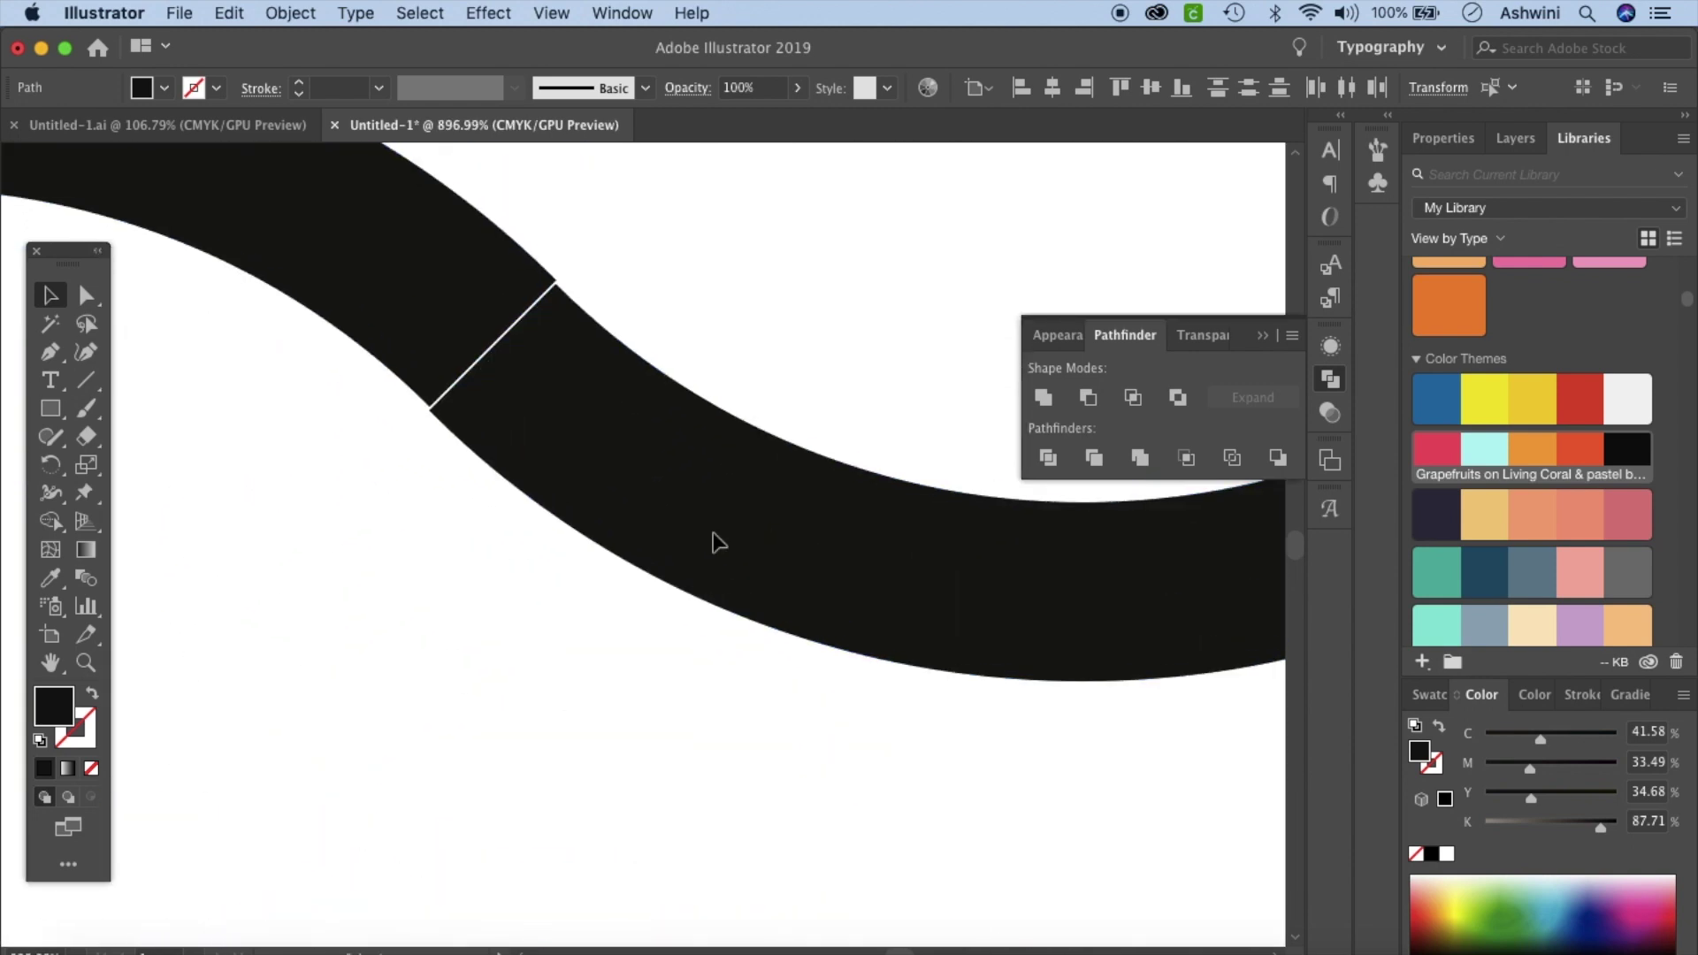
{"action": "scroll", "coordinate": [713, 534], "scroll_direction": "down", "scroll_amount": 3}
{"action": "scroll", "coordinate": [632, 416], "scroll_direction": "down", "scroll_amount": 6}
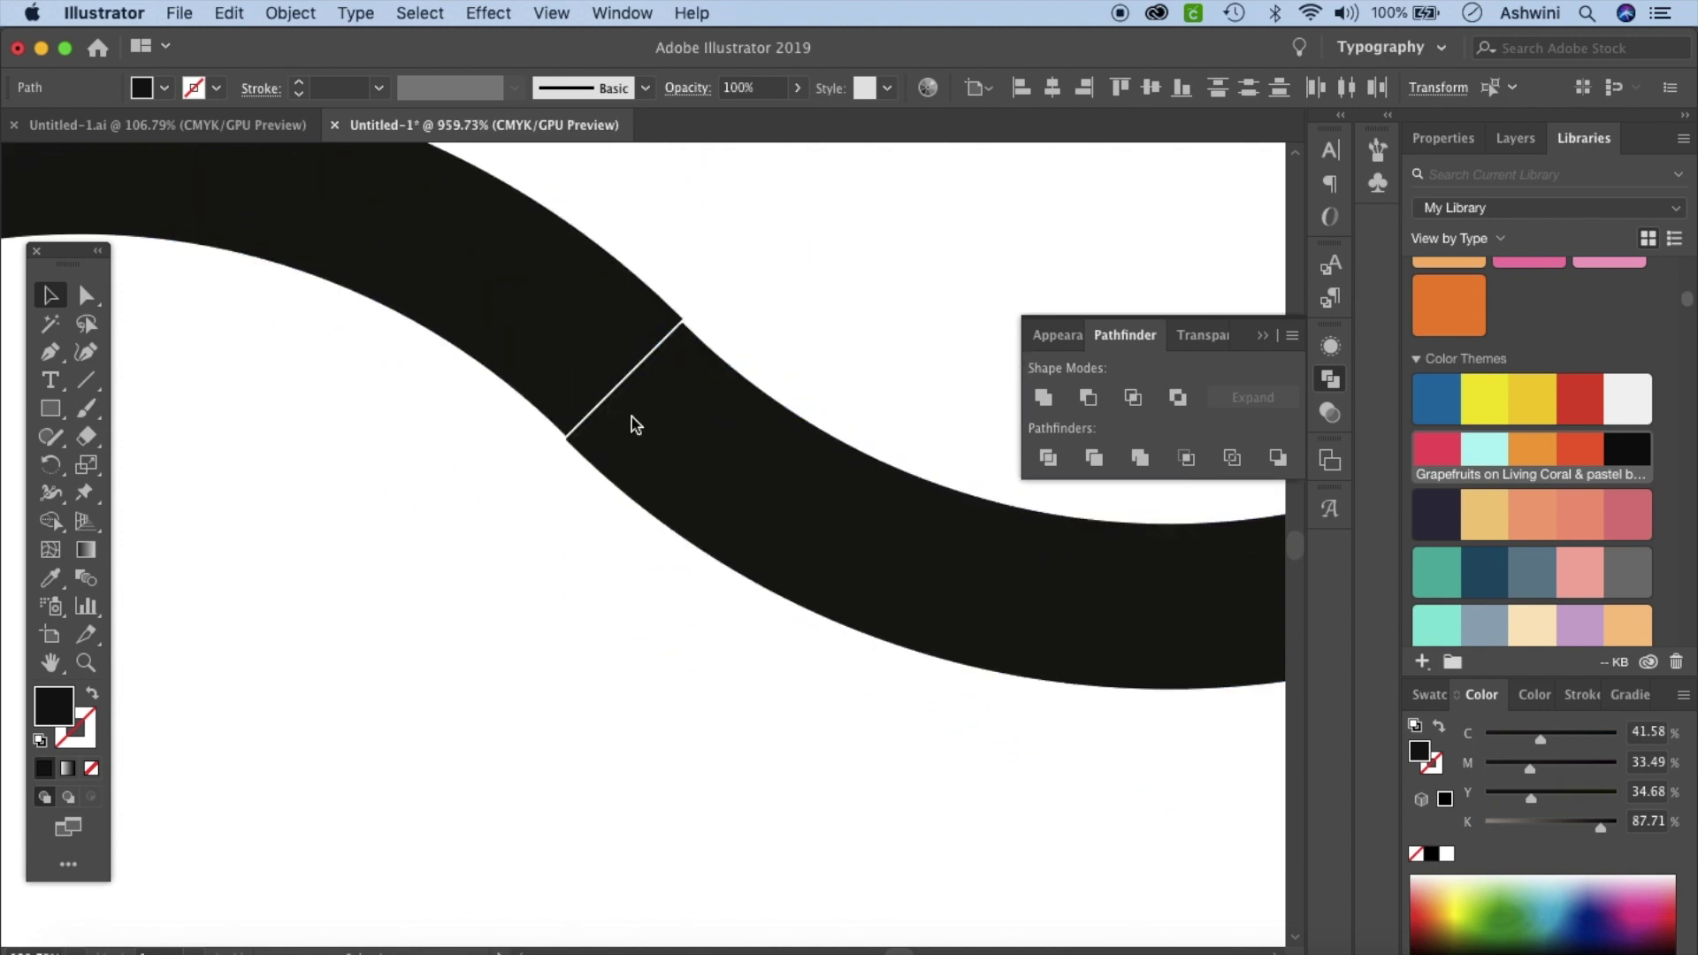
{"action": "scroll", "coordinate": [632, 417], "scroll_direction": "up", "scroll_amount": 5}
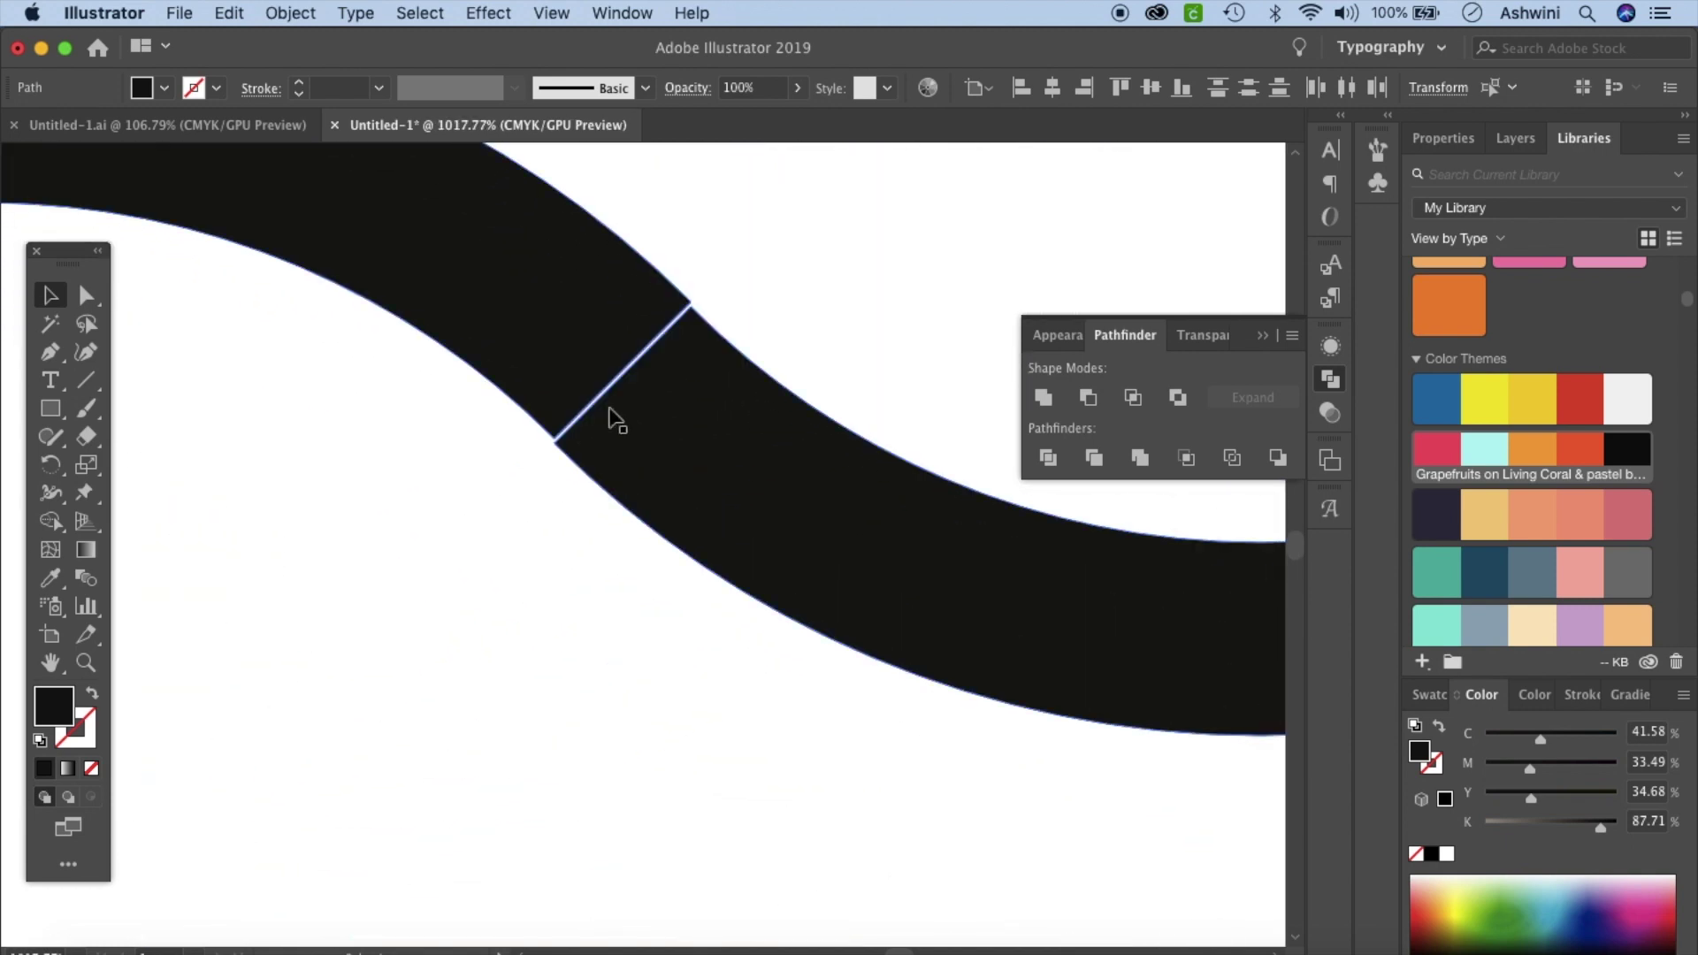
{"action": "left_click", "coordinate": [541, 355]}
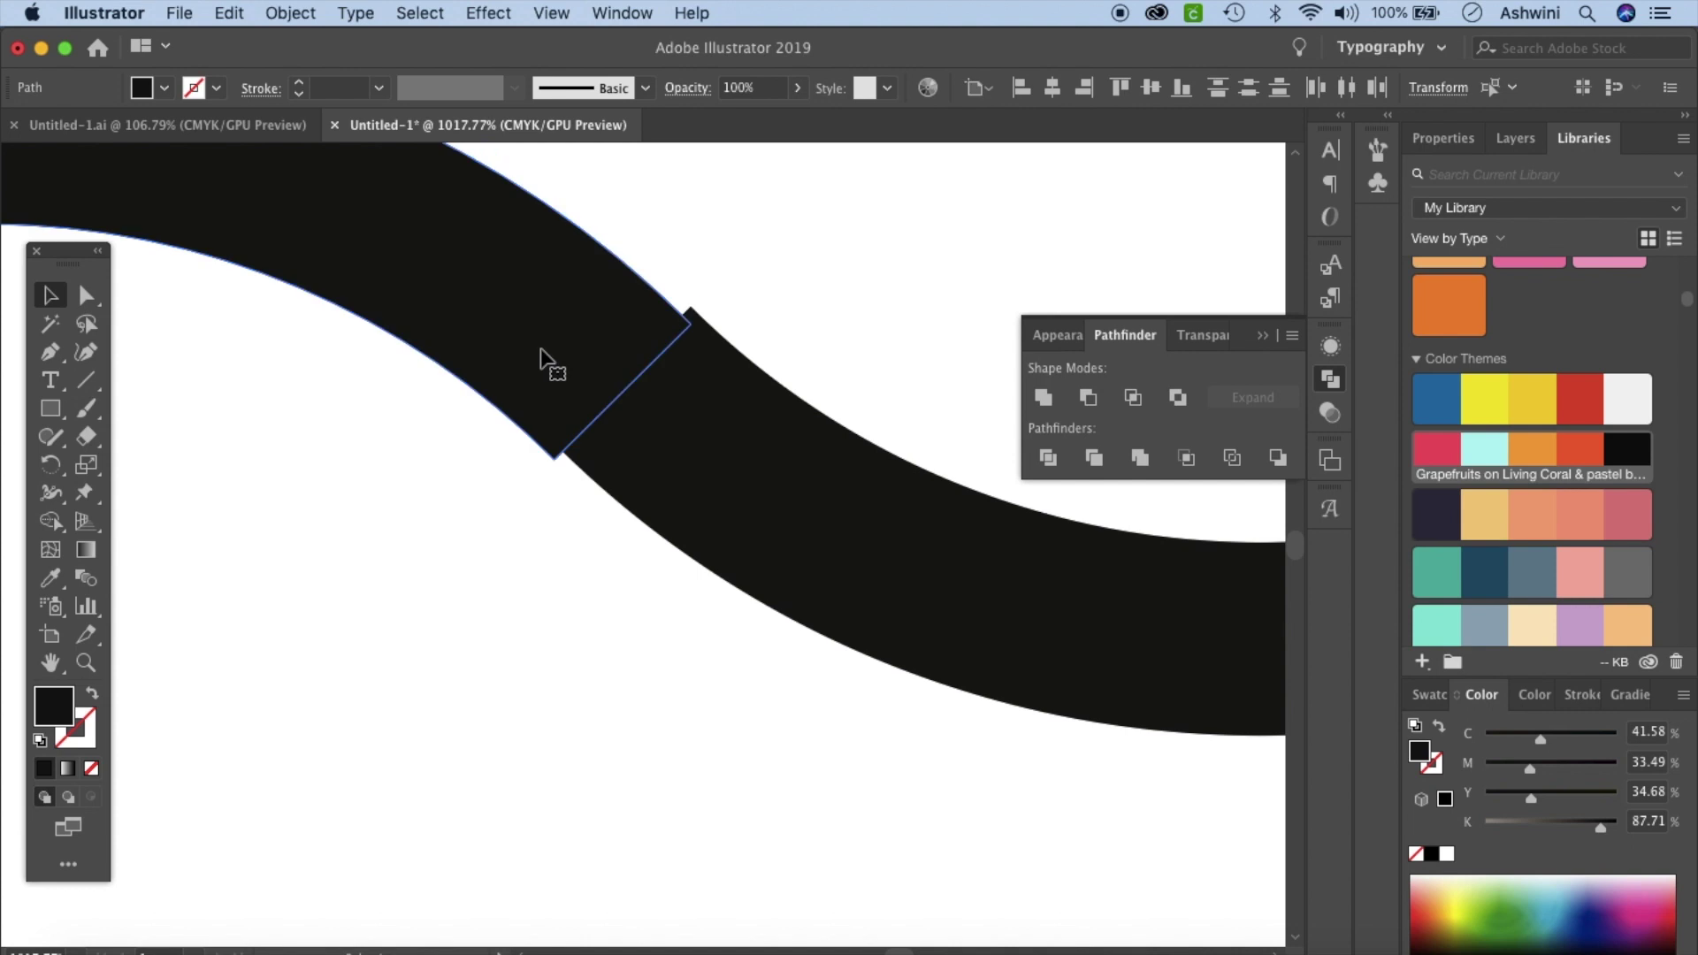
{"action": "left_click_drag", "start_coordinate": [571, 363], "coordinate": [569, 349]}
Step: Inspect the joints between the duplicated arc and its neighbours in Outline view, and return to the normal preview with nothing selected
{"action": "key", "text": "super+shift+a"}
{"action": "left_click", "coordinate": [551, 12]}
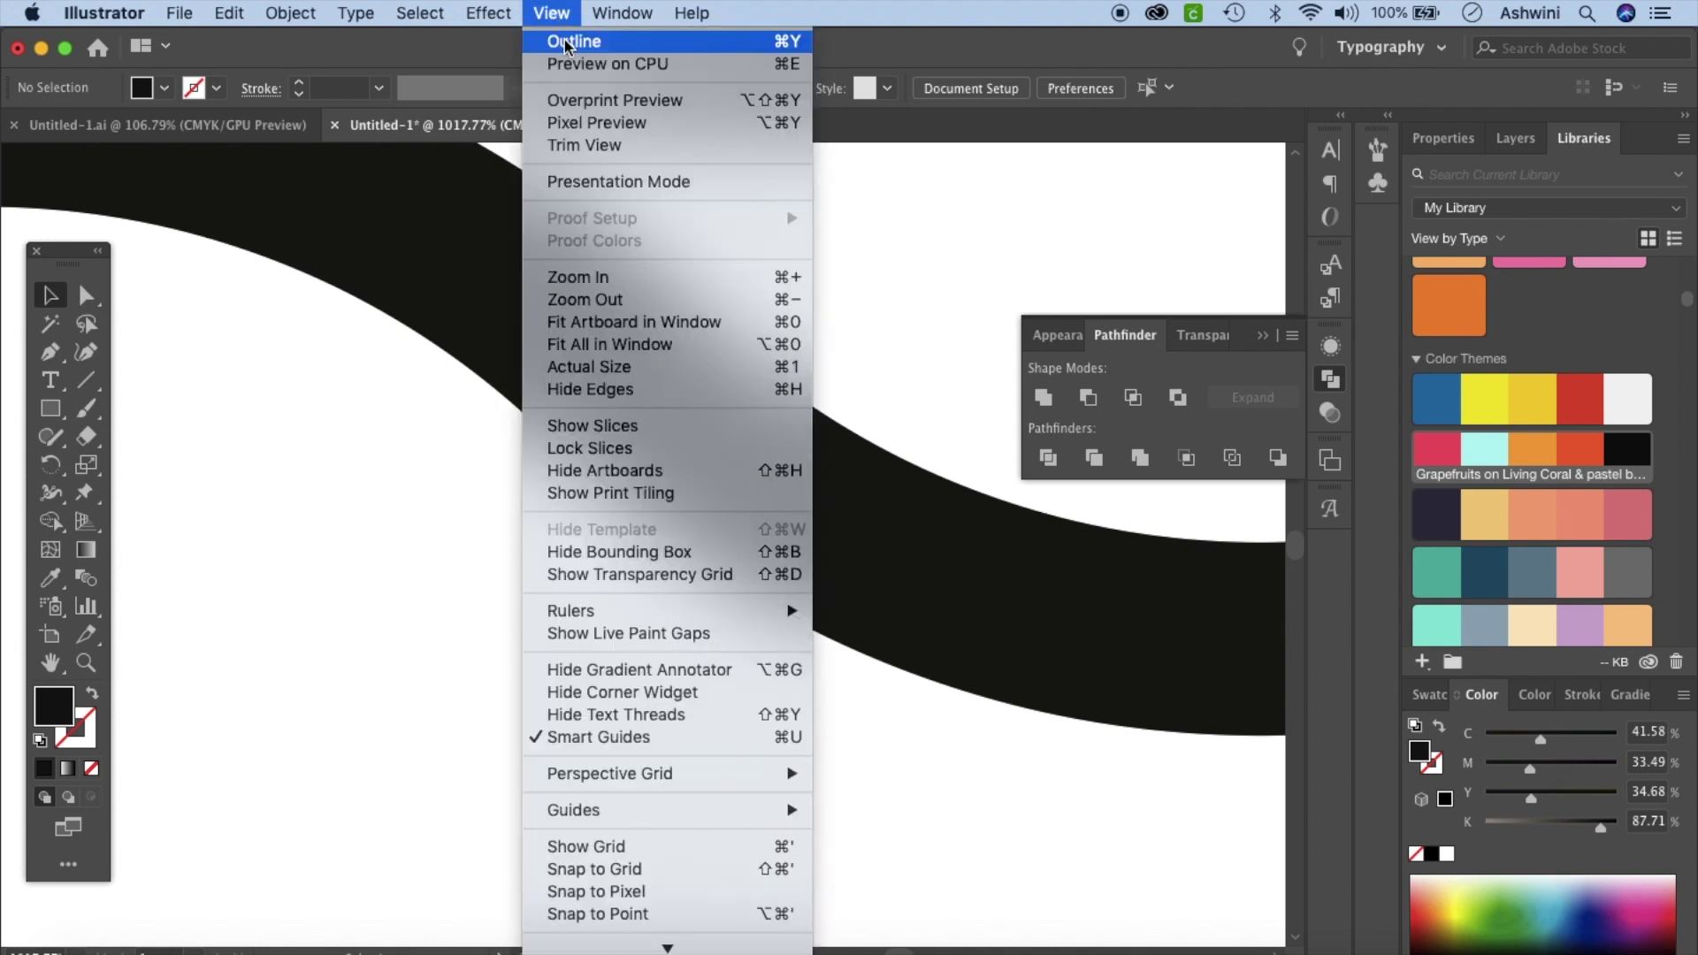
{"action": "left_click", "coordinate": [566, 41]}
{"action": "left_click", "coordinate": [835, 337]}
{"action": "scroll", "coordinate": [835, 337], "scroll_direction": "down", "scroll_amount": 5}
{"action": "scroll", "coordinate": [835, 337], "scroll_direction": "down", "scroll_amount": 3}
{"action": "scroll", "coordinate": [725, 490], "scroll_direction": "up", "scroll_amount": 5}
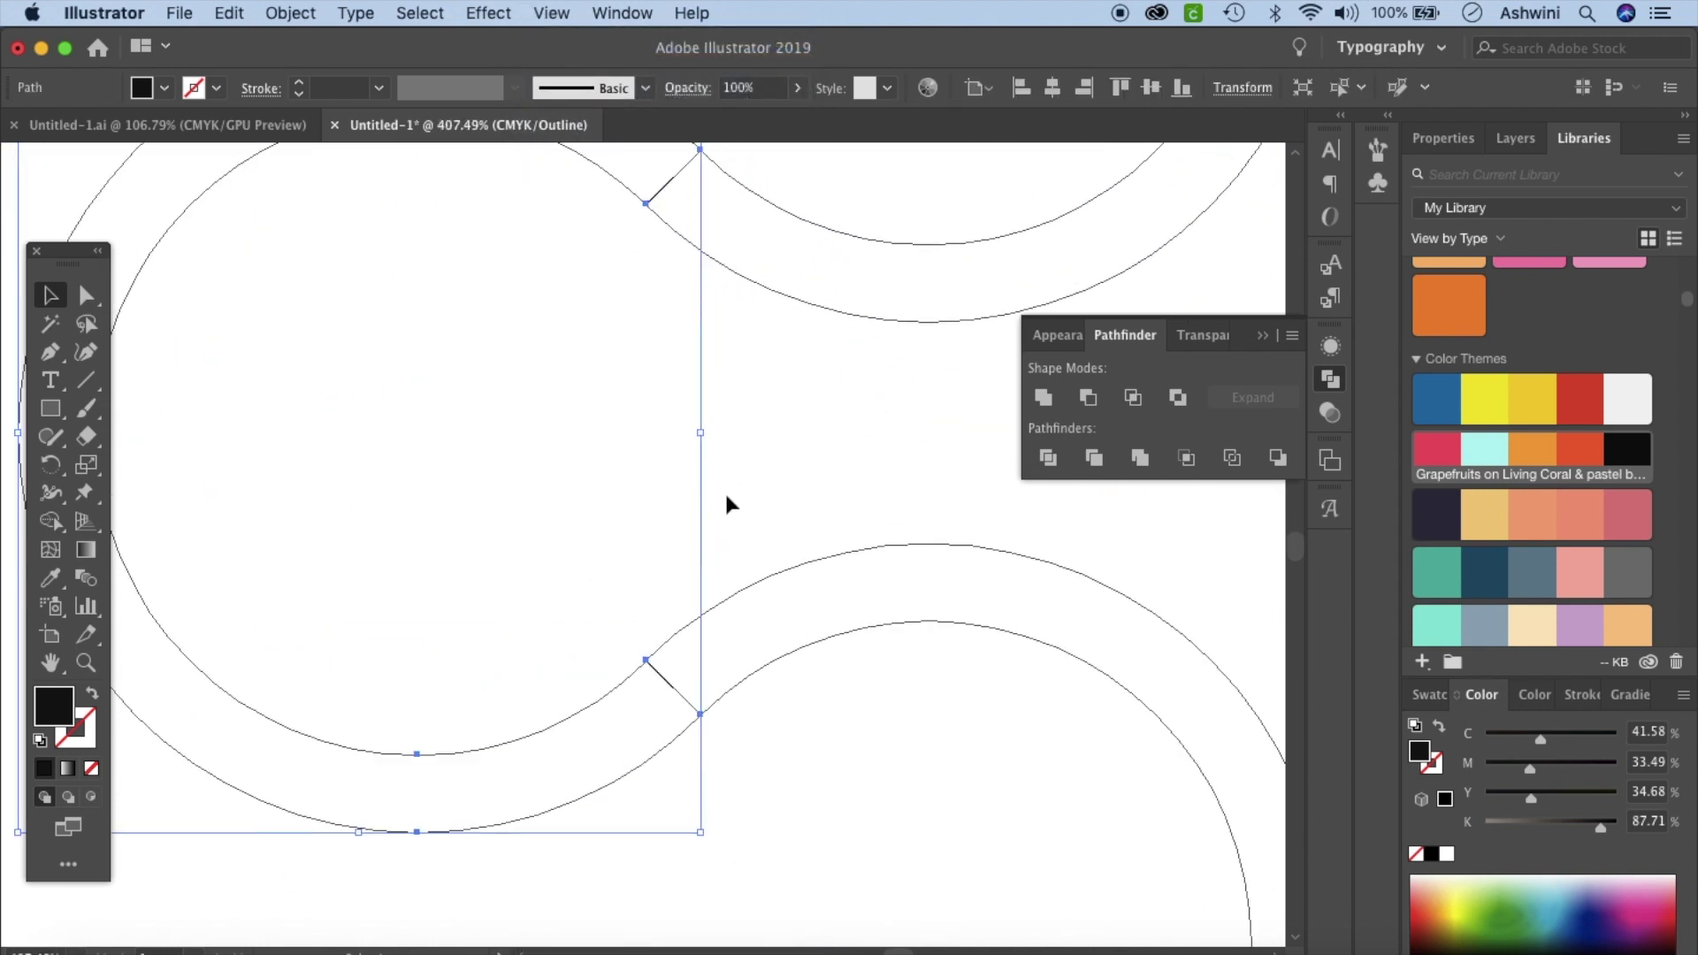
{"action": "scroll", "coordinate": [874, 741], "scroll_direction": "up", "scroll_amount": 5}
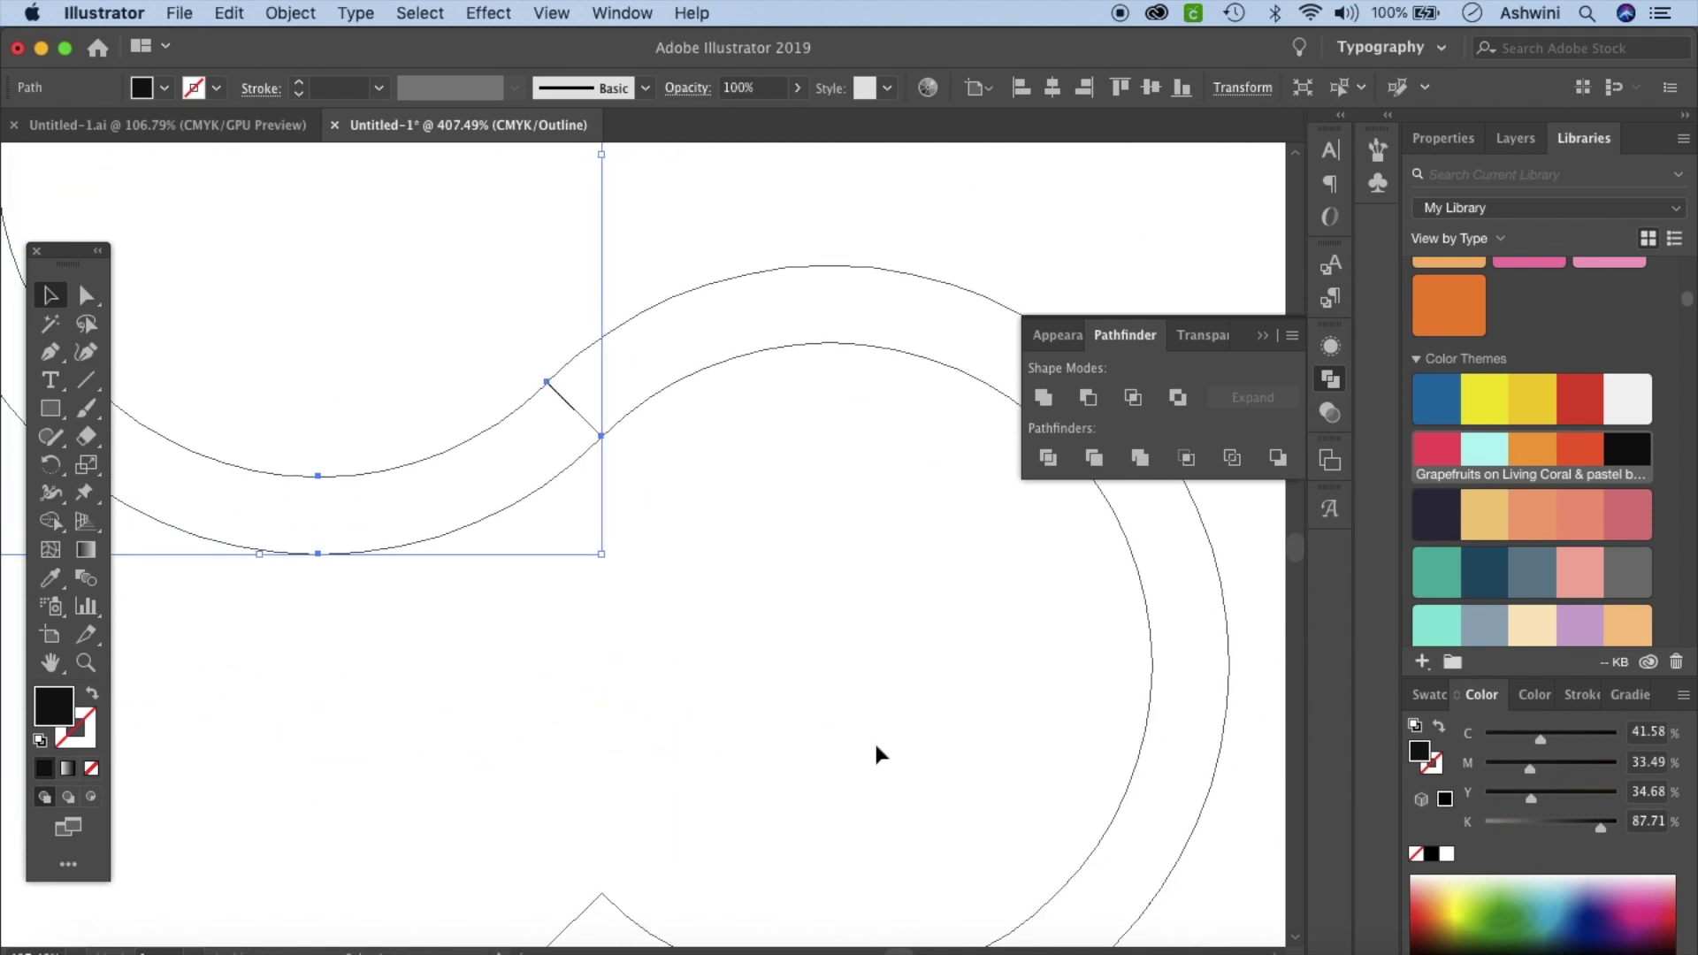
{"action": "scroll", "coordinate": [874, 740], "scroll_direction": "up", "scroll_amount": 5}
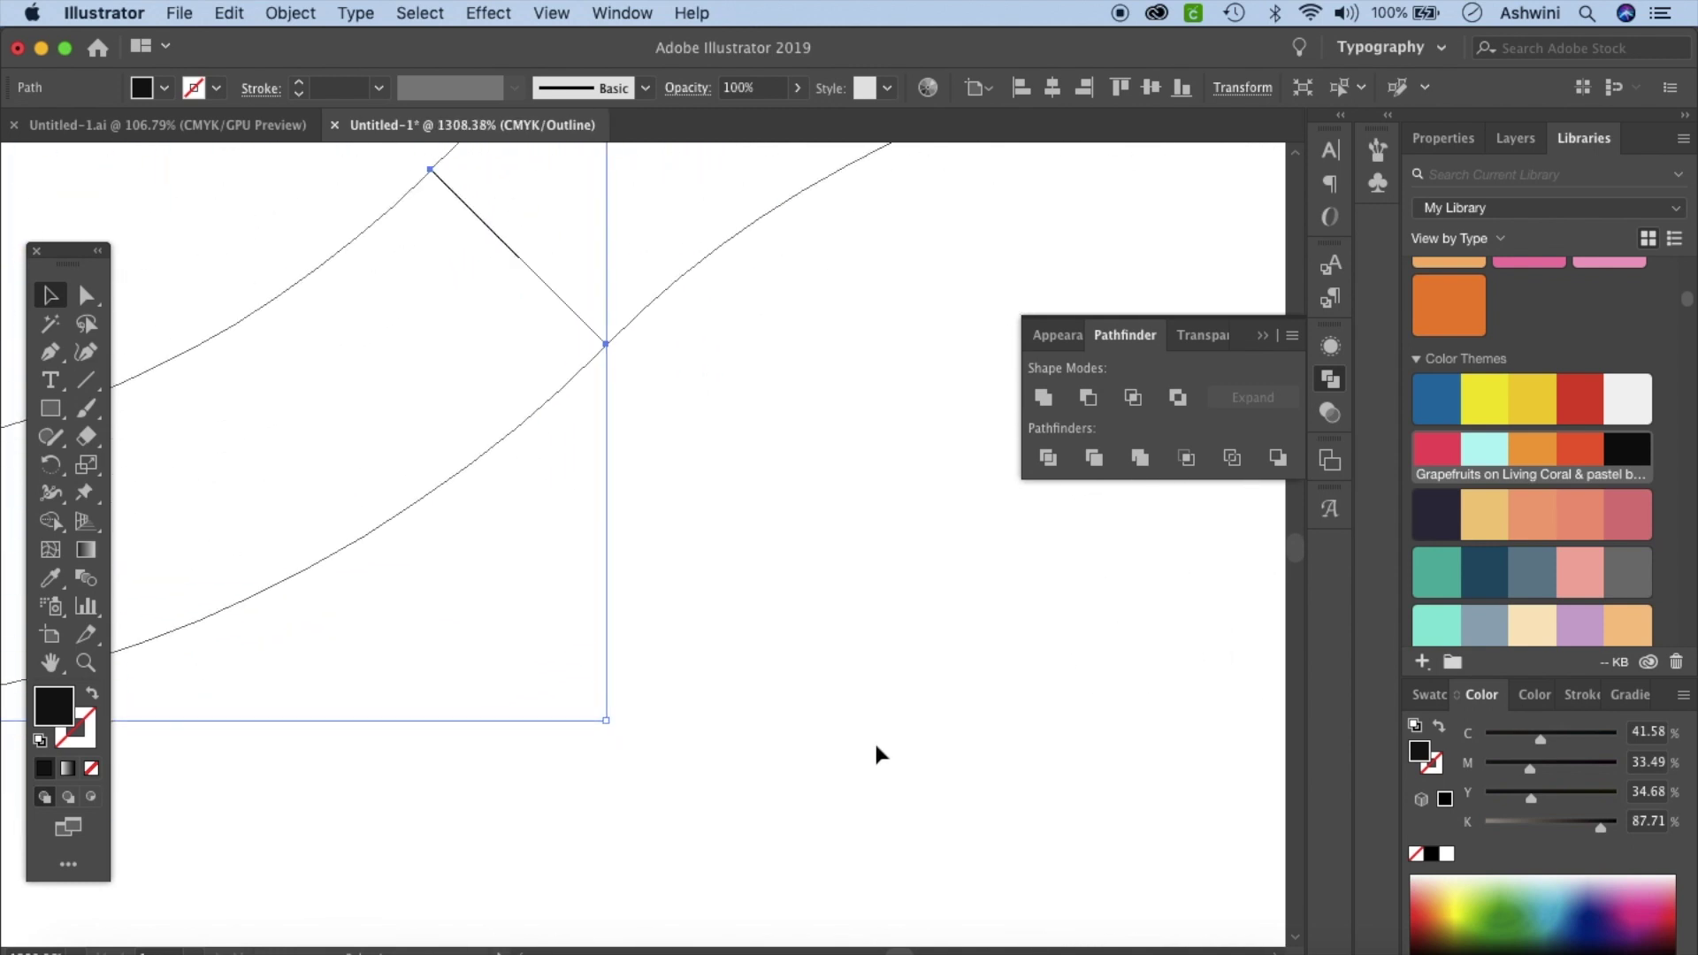
{"action": "scroll", "coordinate": [876, 748], "scroll_direction": "down", "scroll_amount": 10}
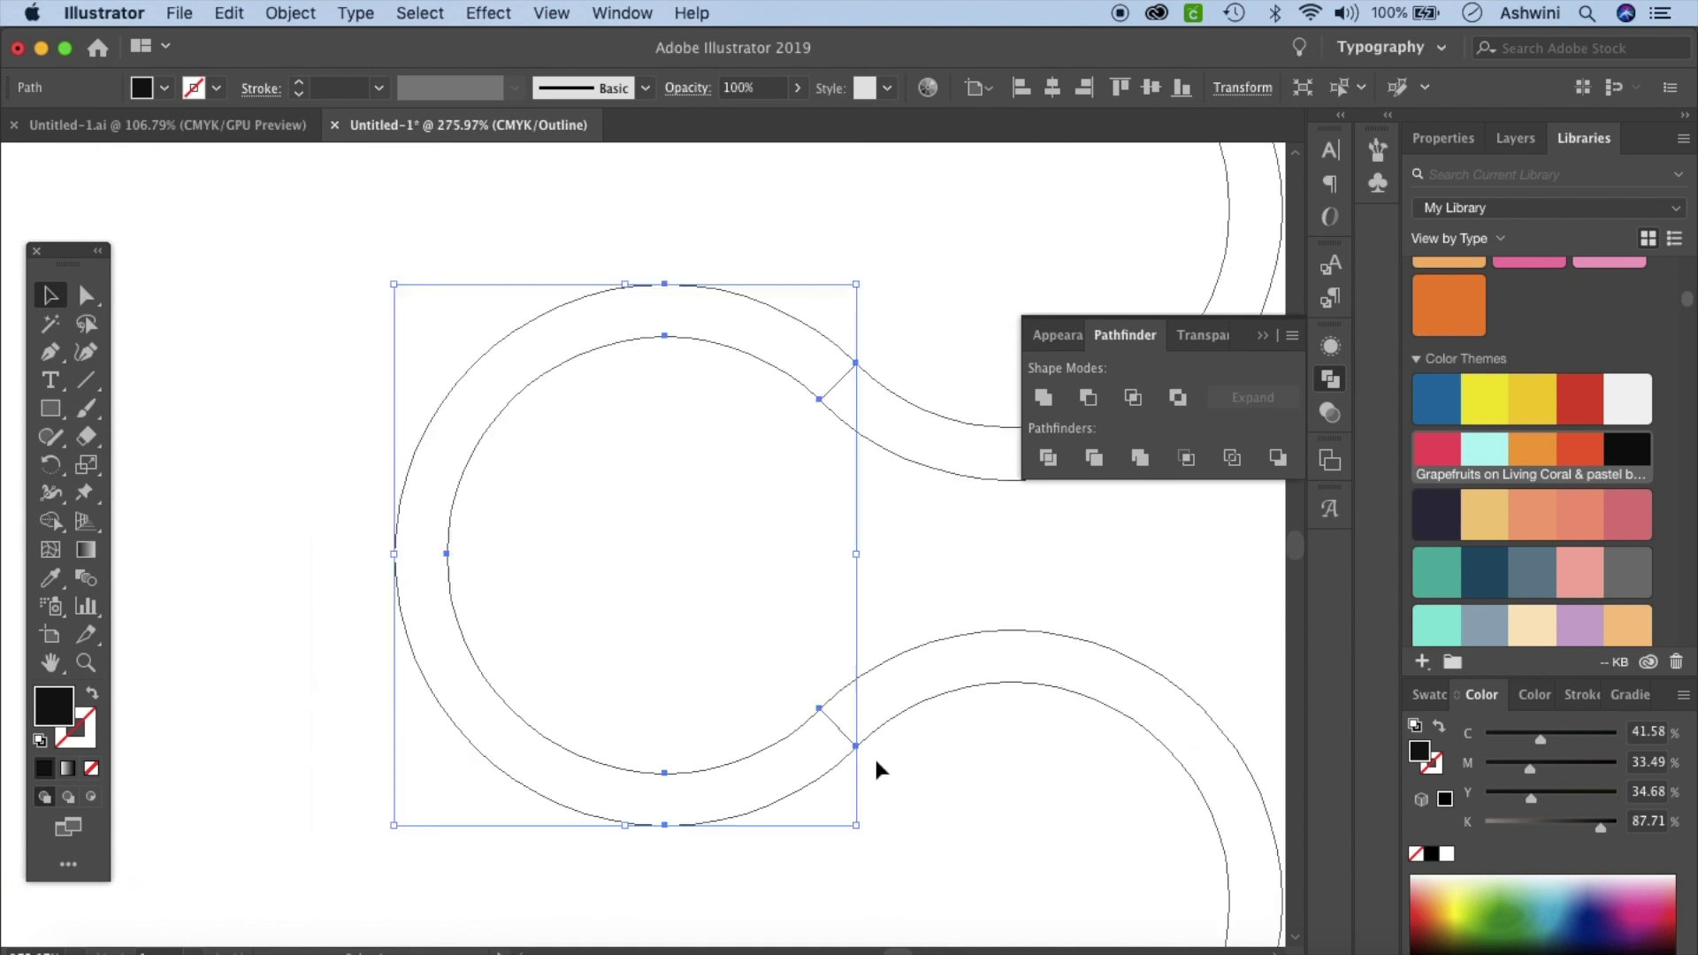
{"action": "left_click", "coordinate": [551, 19]}
{"action": "left_click", "coordinate": [575, 35]}
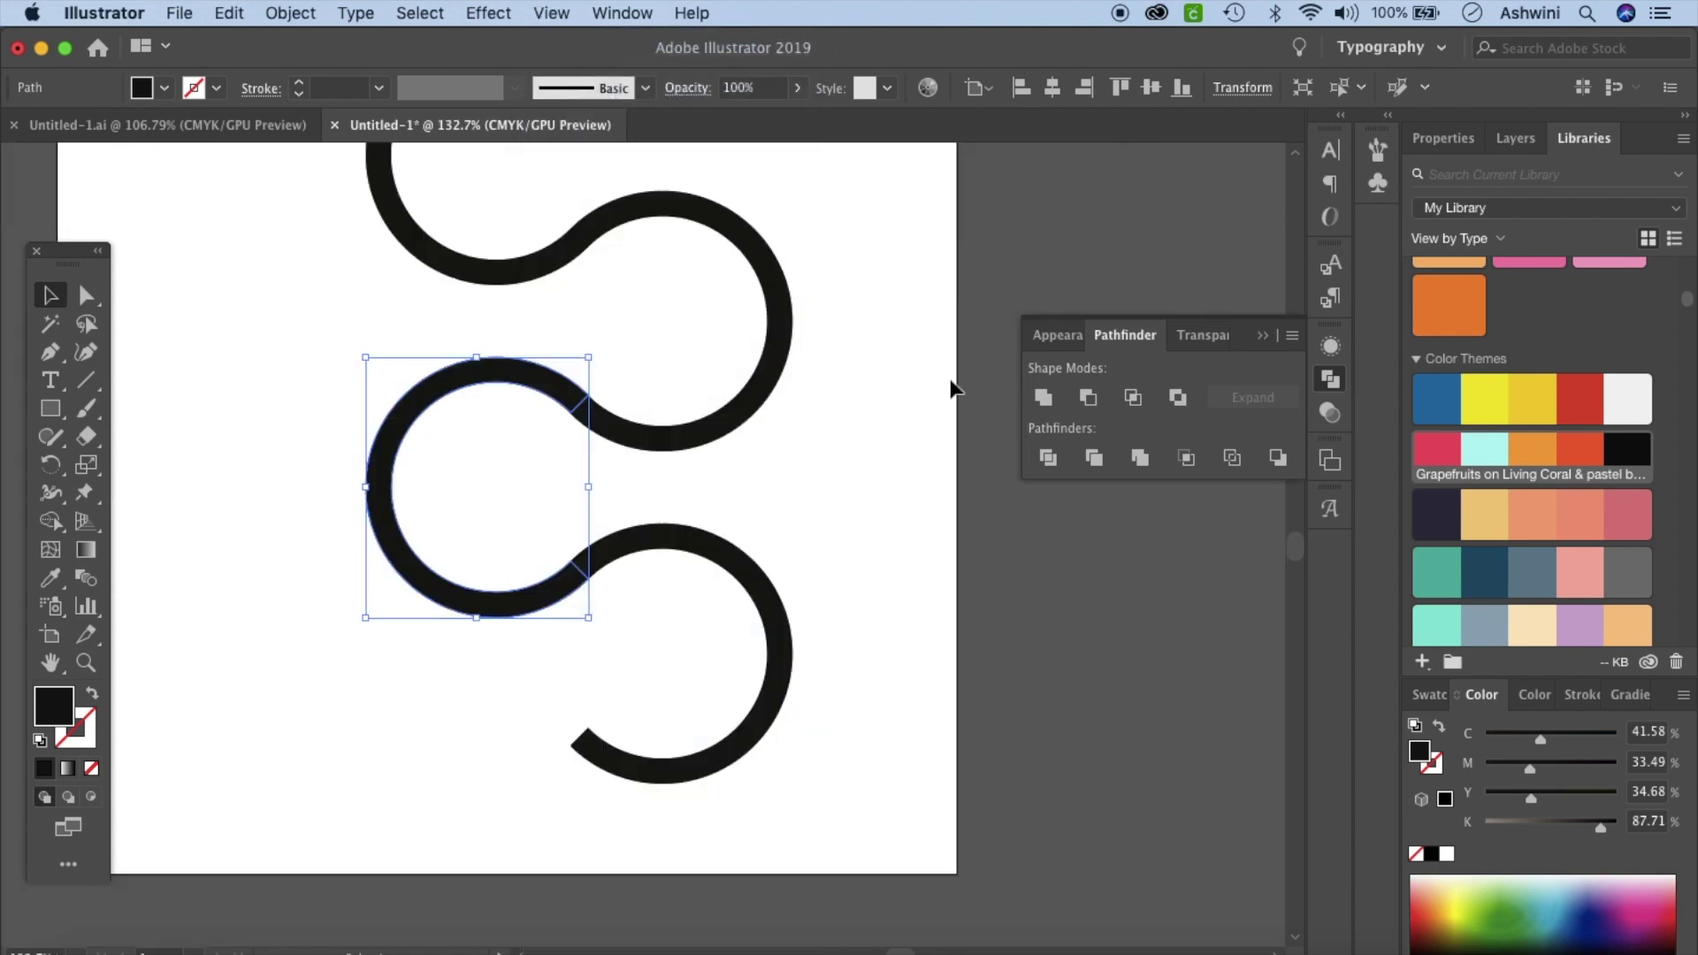
{"action": "left_click", "coordinate": [1007, 735]}
{"action": "scroll", "coordinate": [1007, 747], "scroll_direction": "down", "scroll_amount": 2}
{"action": "scroll", "coordinate": [1006, 749], "scroll_direction": "down", "scroll_amount": 5}
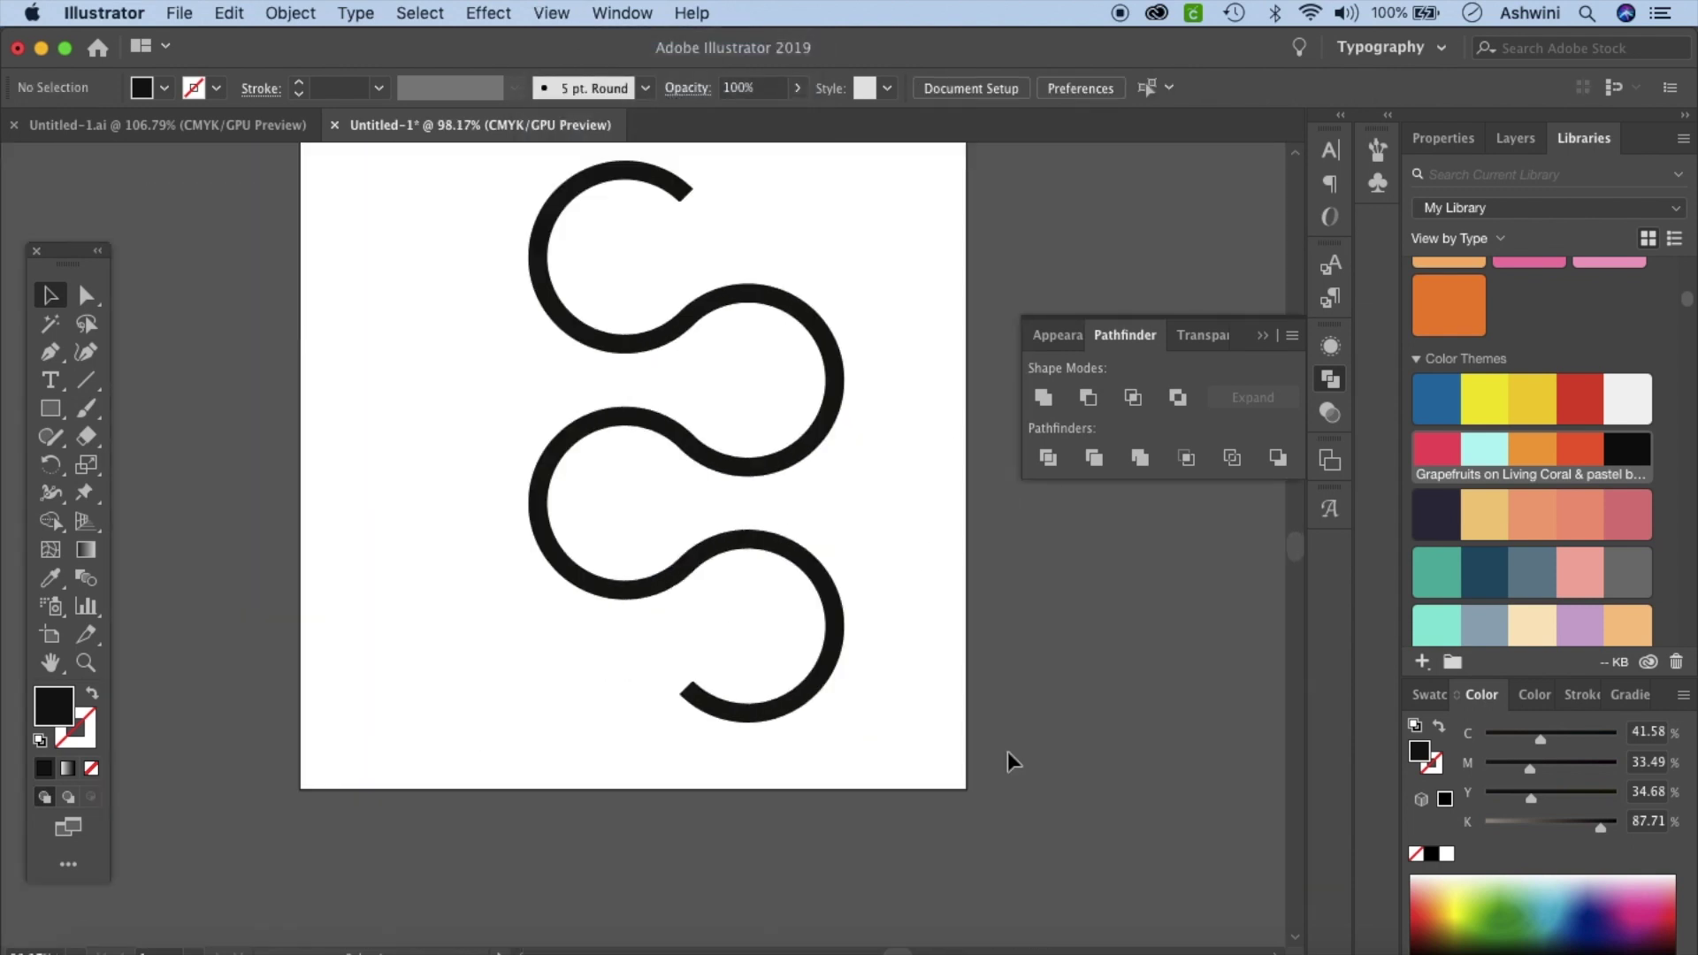
Step: Draw a black circle about 0.75 in wide centred inside the topmost arc
{"action": "left_click", "coordinate": [62, 411]}
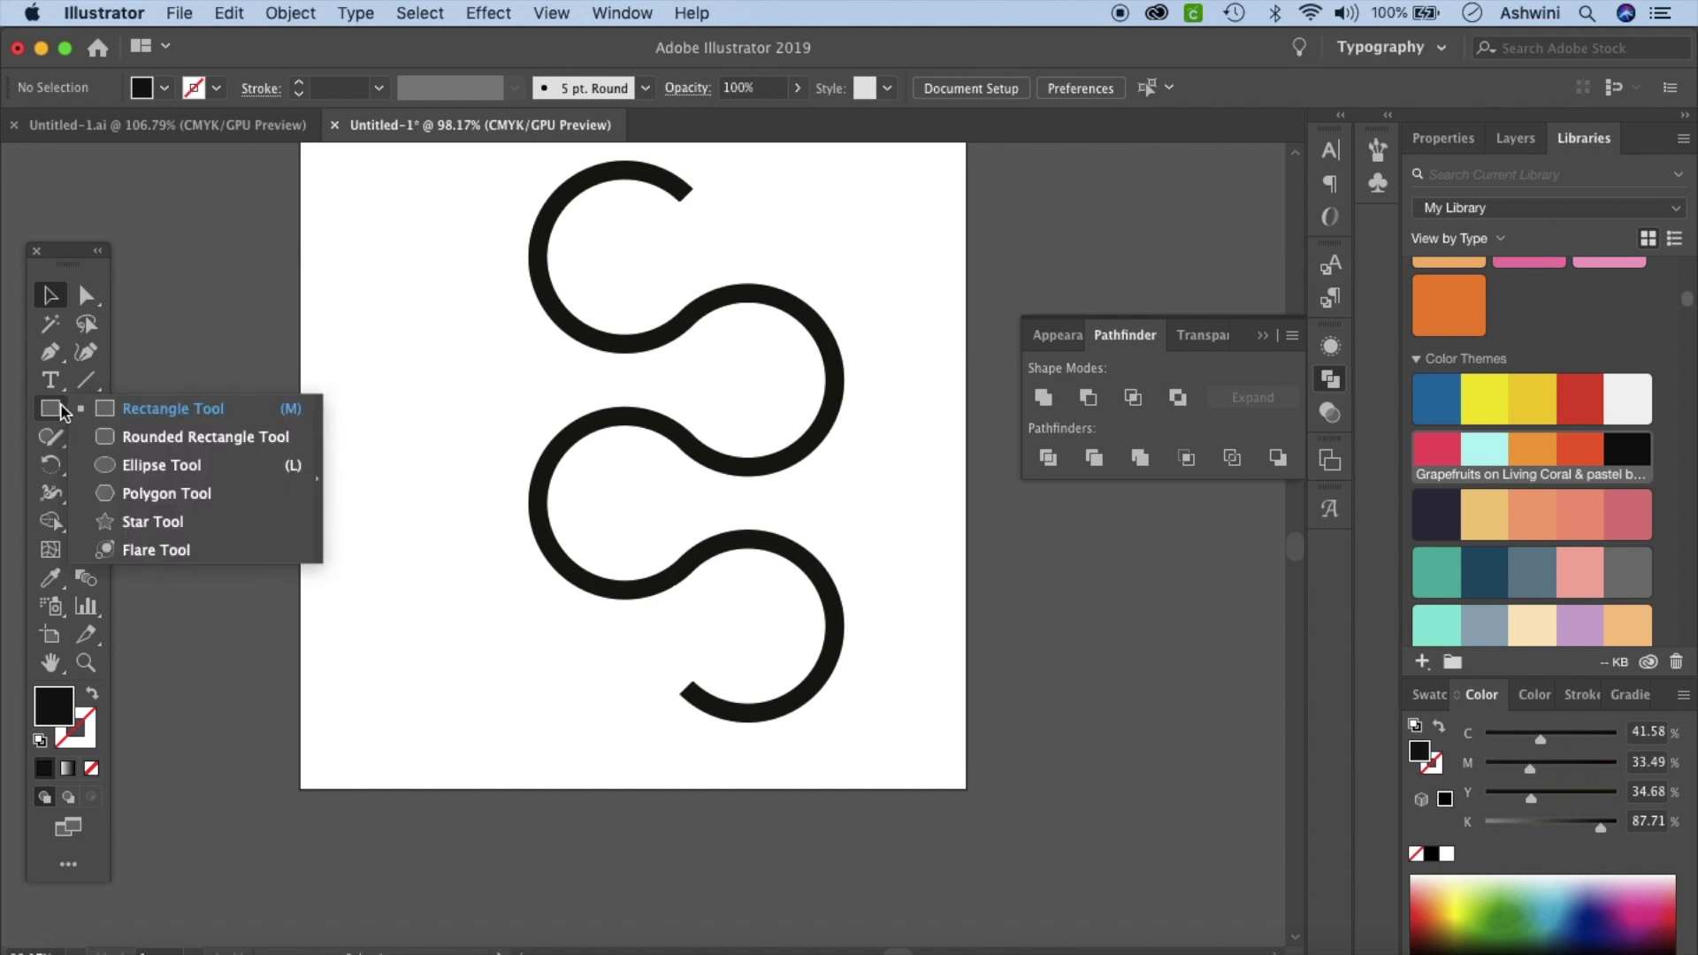
{"action": "left_click", "coordinate": [160, 466]}
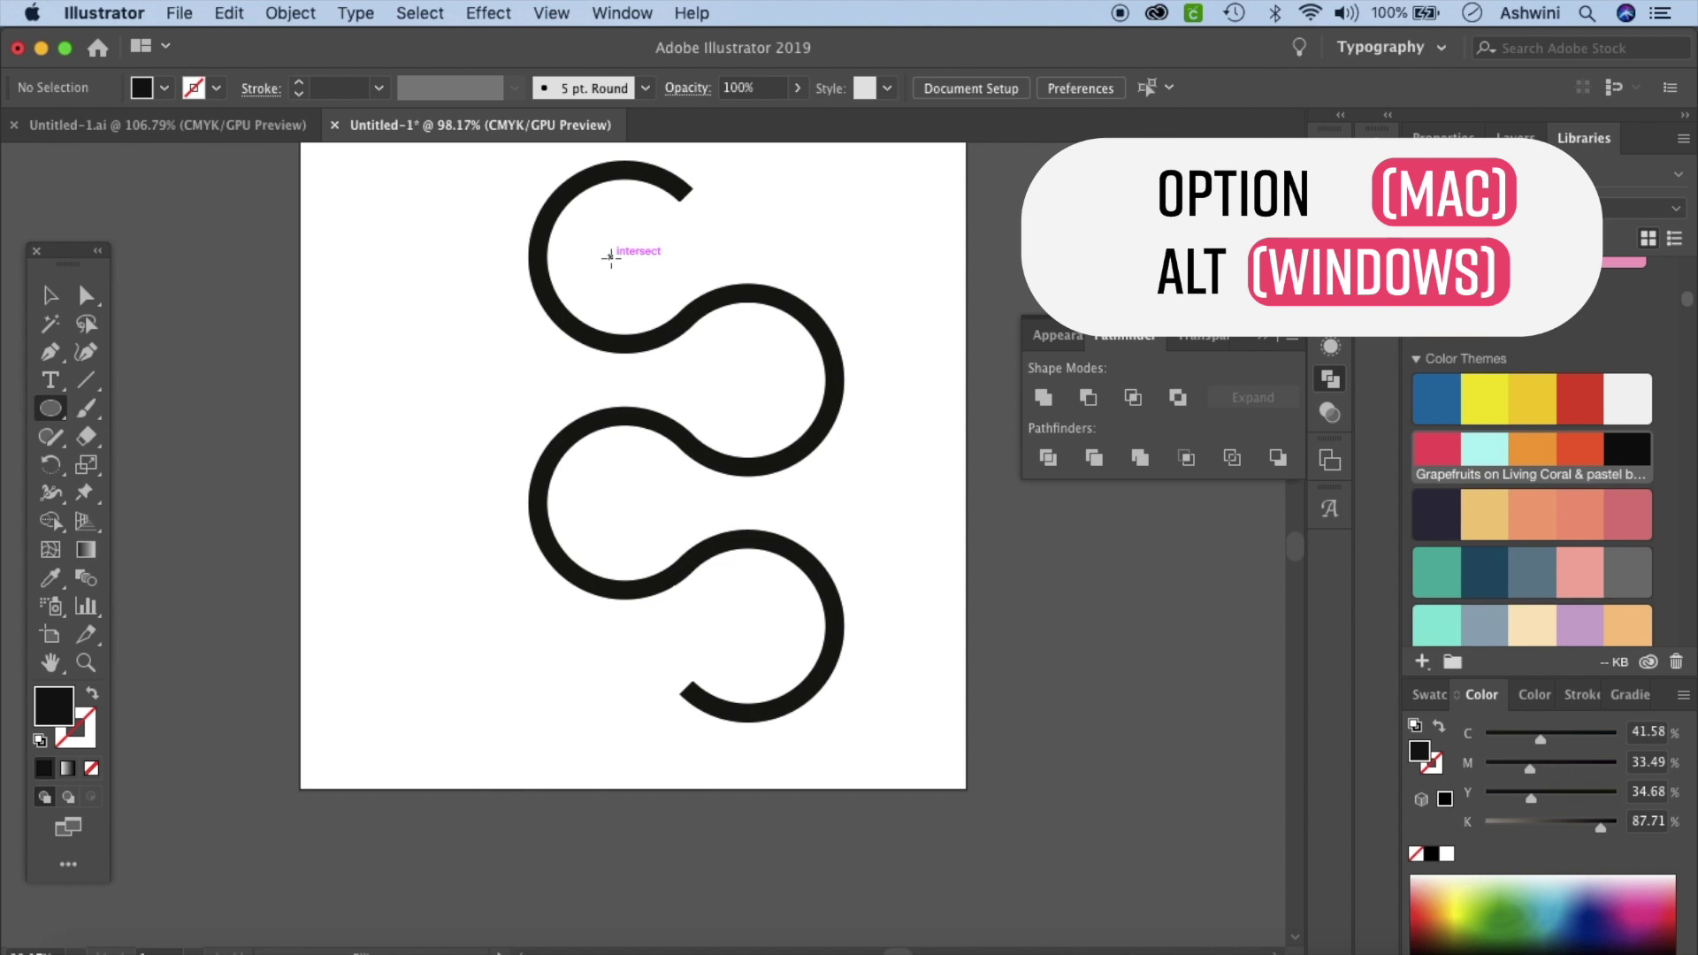
{"action": "mouse_move", "coordinate": [611, 256]}
{"action": "left_mouse_down"}
{"action": "mouse_move", "coordinate": [687, 273]}
{"action": "mouse_move", "coordinate": [666, 283]}
{"action": "mouse_move", "coordinate": [626, 257]}
{"action": "left_mouse_up"}
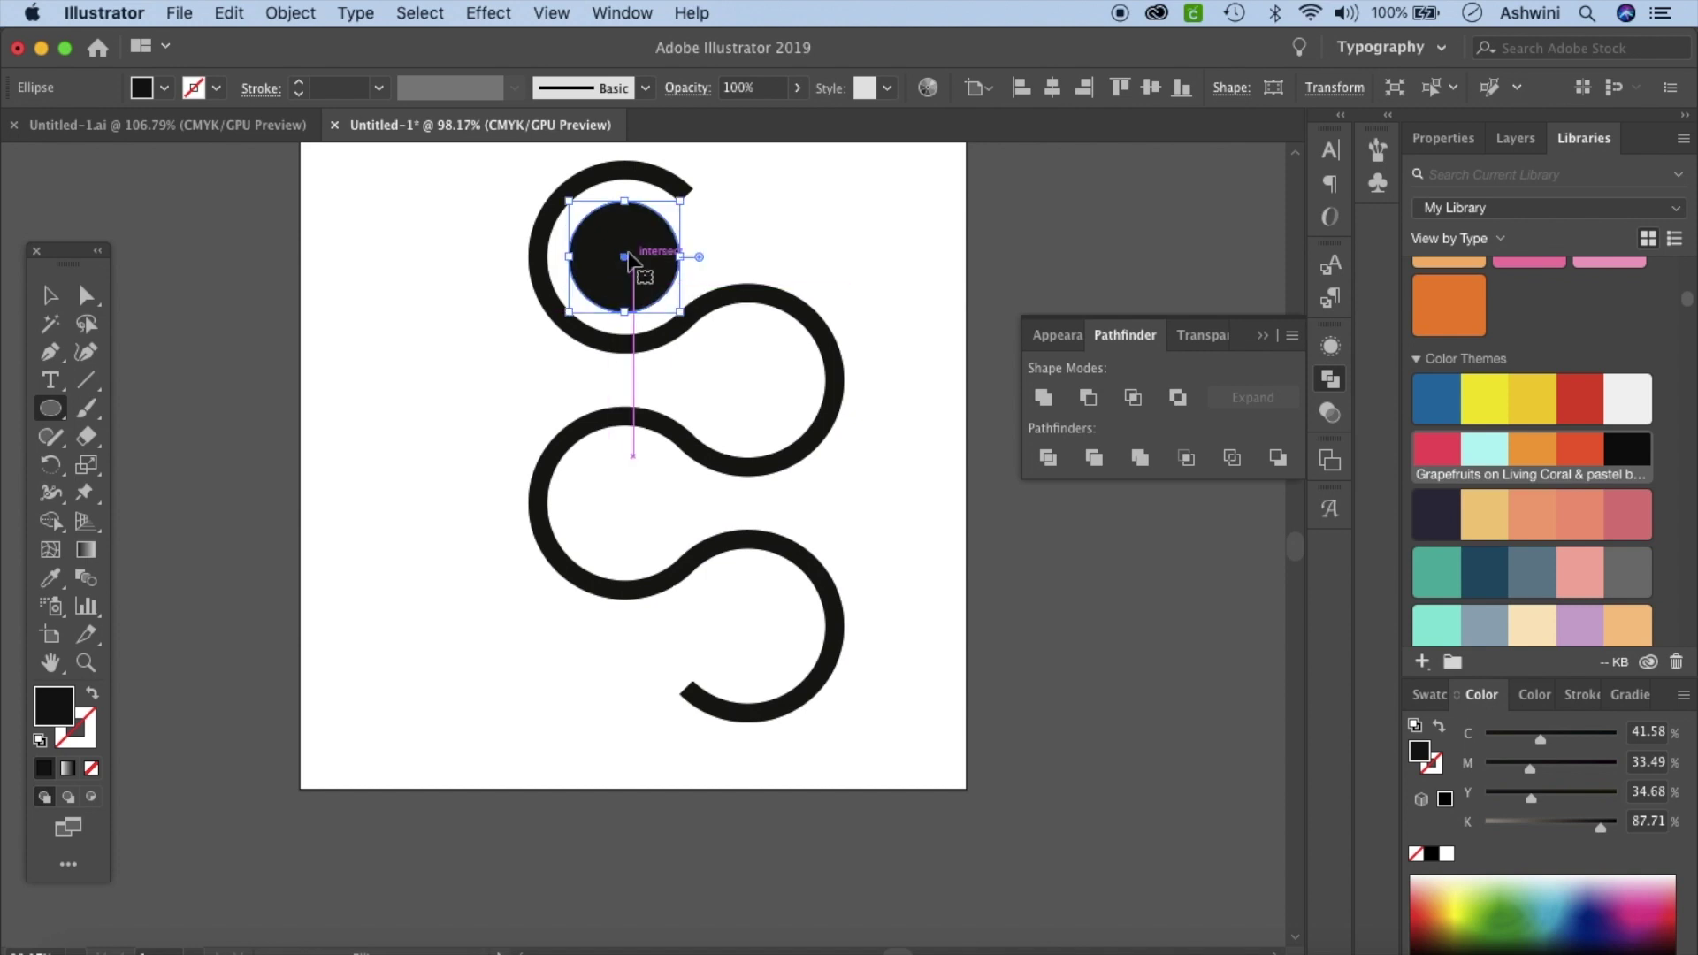
Step: Duplicate the circle into the second arc, and copy both circles straight down into the third and fourth arcs
{"action": "left_click_drag", "start_coordinate": [625, 259], "coordinate": [749, 380]}
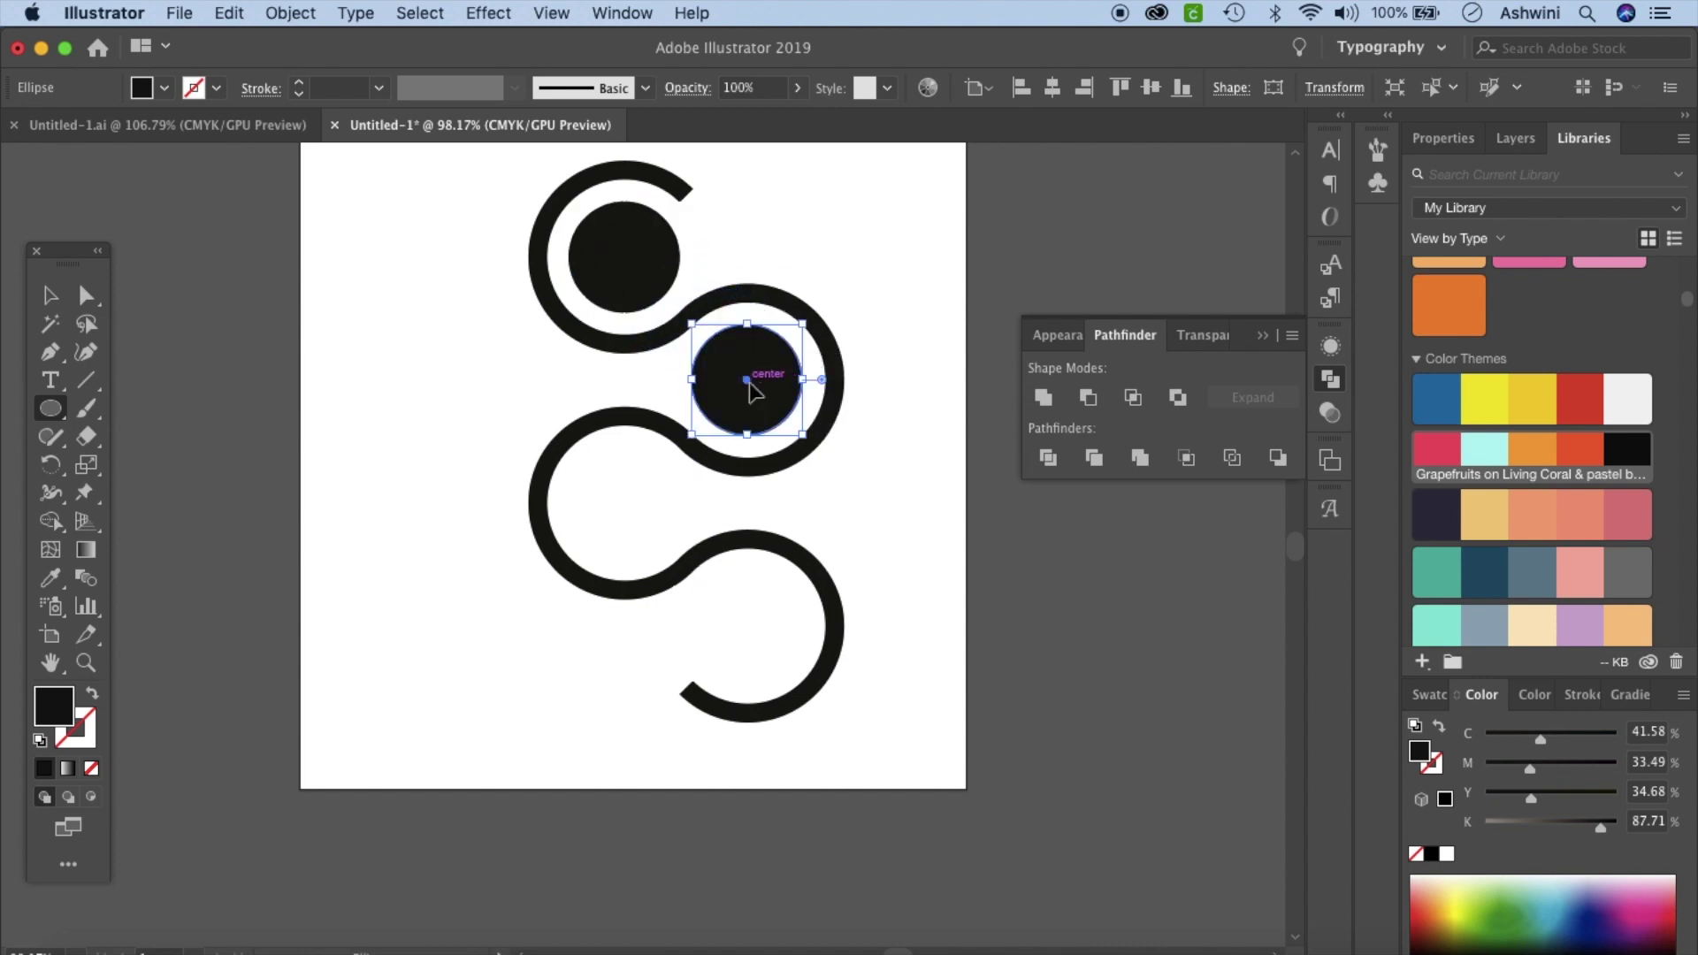
{"action": "left_click", "coordinate": [51, 297]}
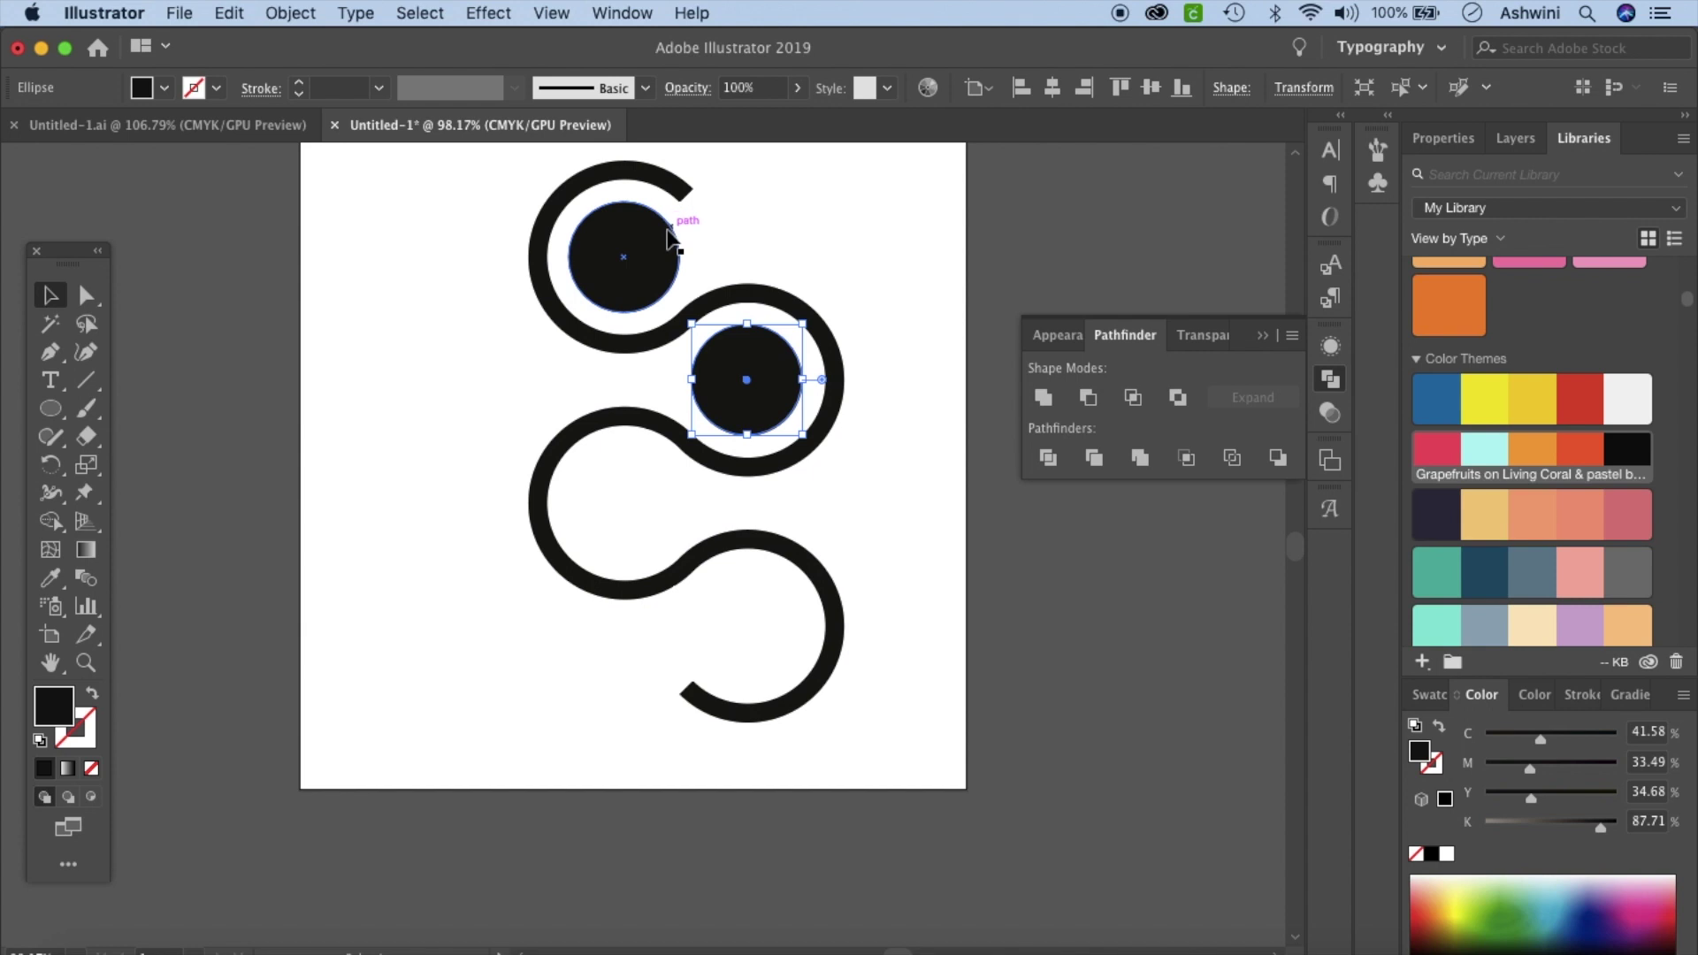
{"action": "left_click", "coordinate": [648, 264], "text": "shift"}
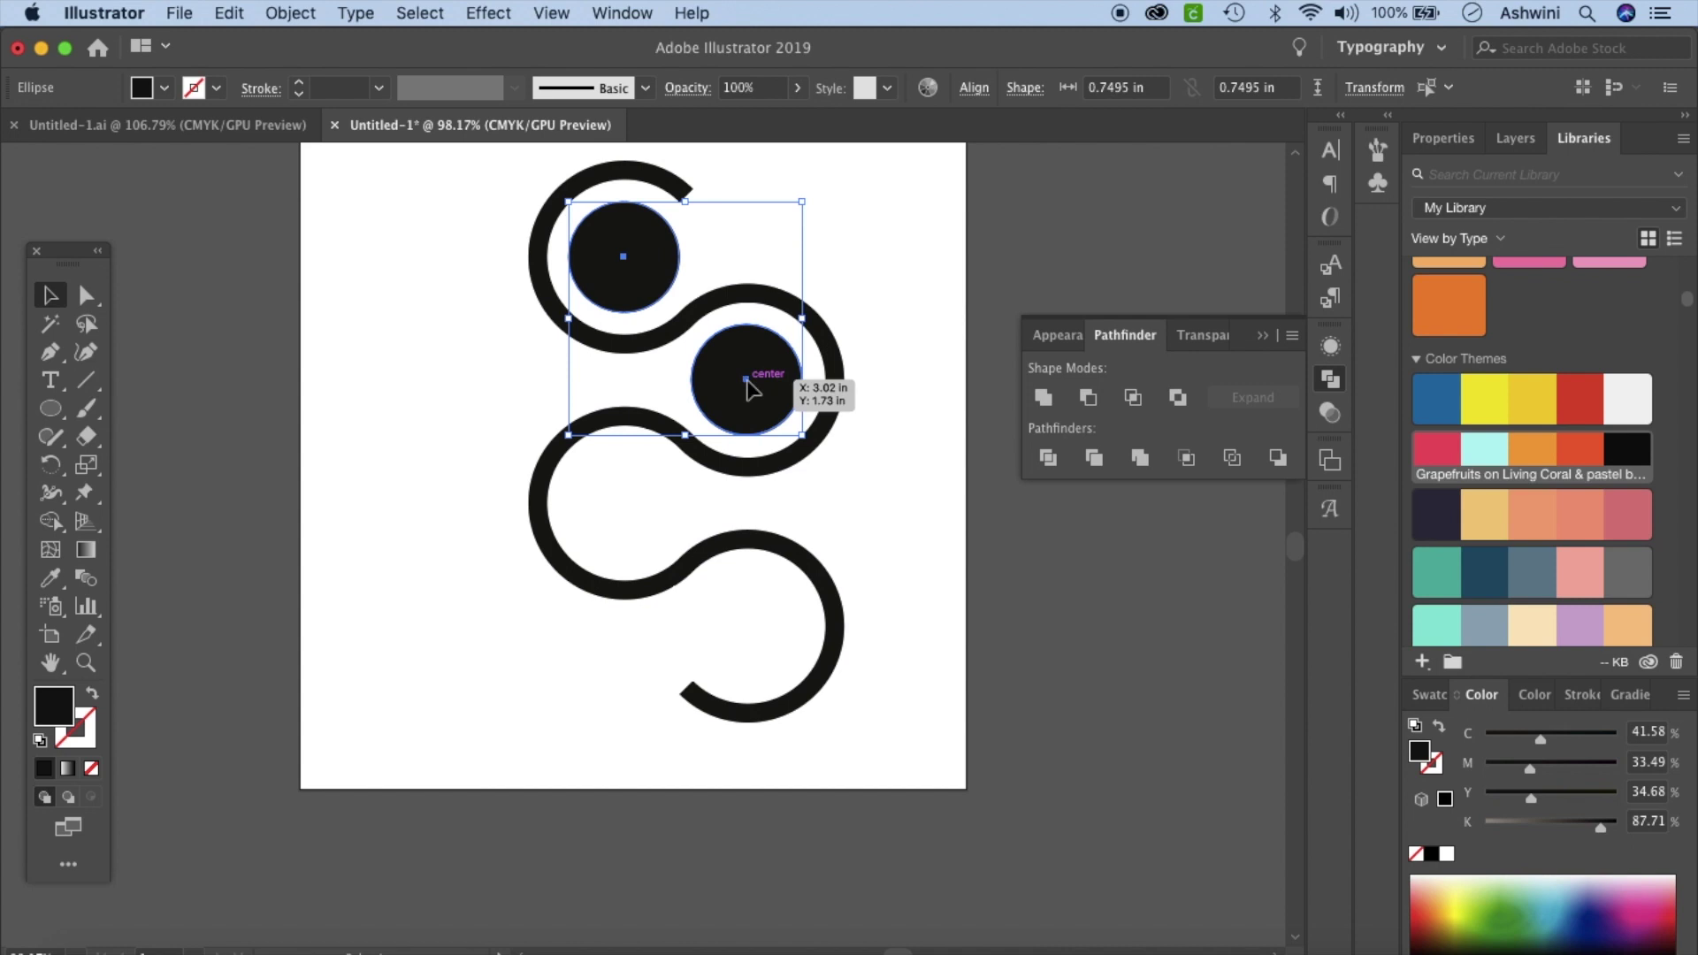
{"action": "left_click_drag", "start_coordinate": [747, 387], "coordinate": [775, 638]}
{"action": "left_click", "coordinate": [946, 612]}
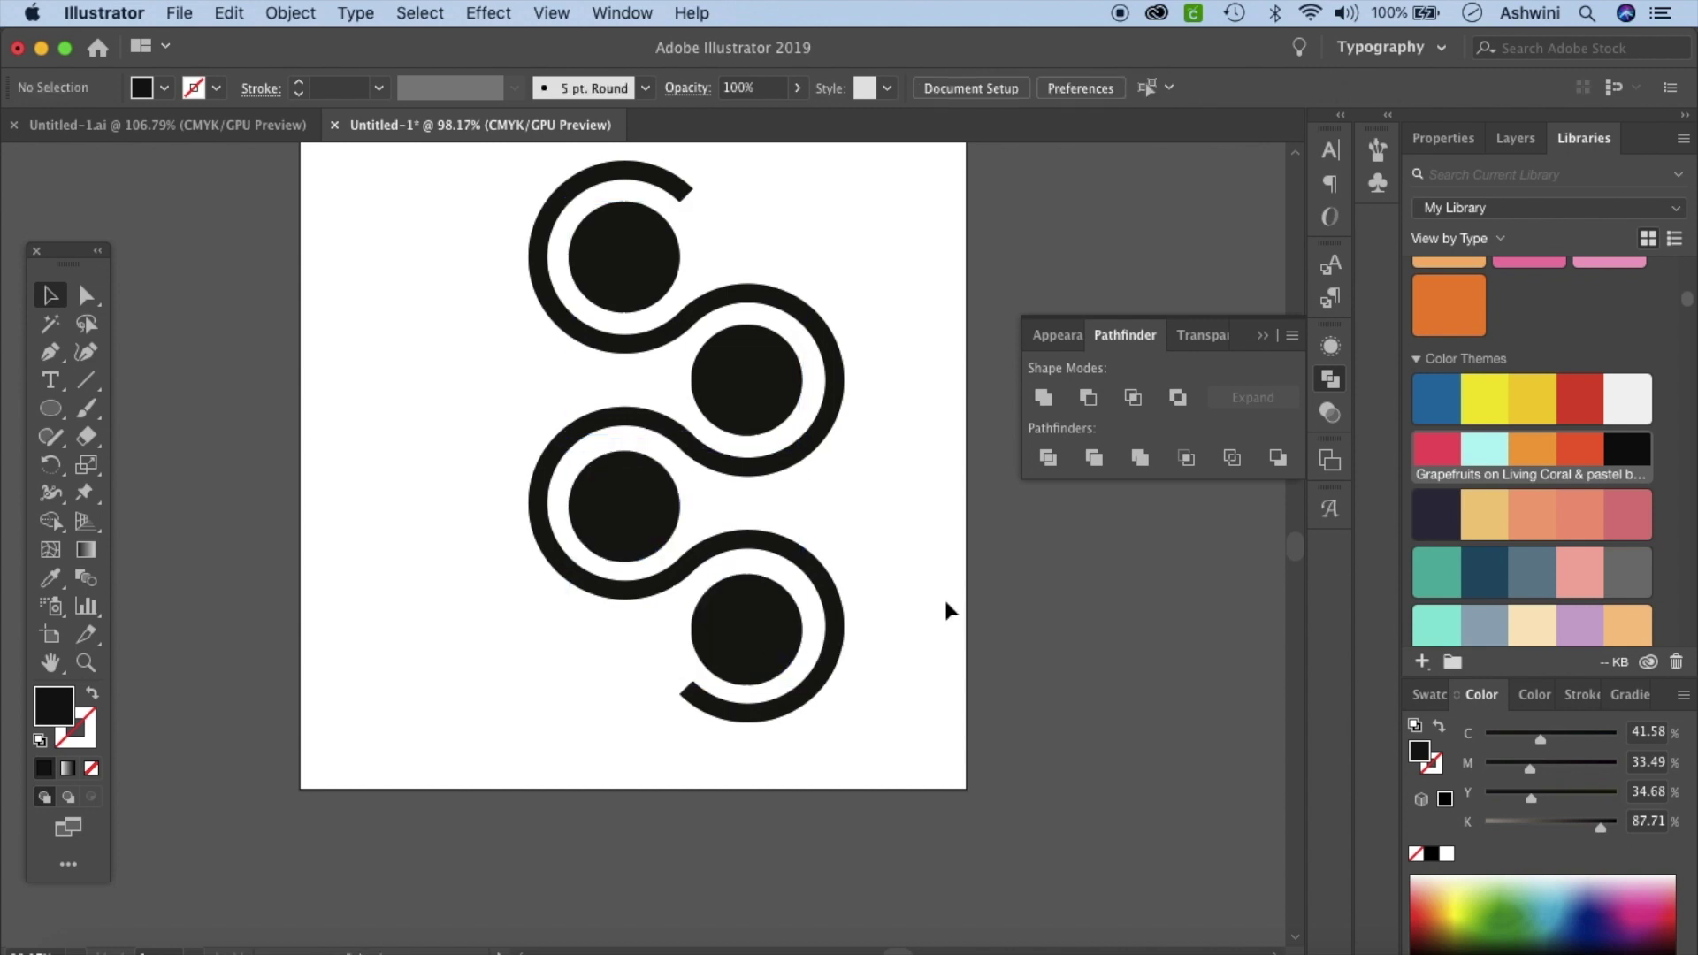
Step: Fill the topmost arc with blue and the second arc with bright yellow from The New Polish Illustration (Book) color theme
{"action": "left_click", "coordinate": [688, 173]}
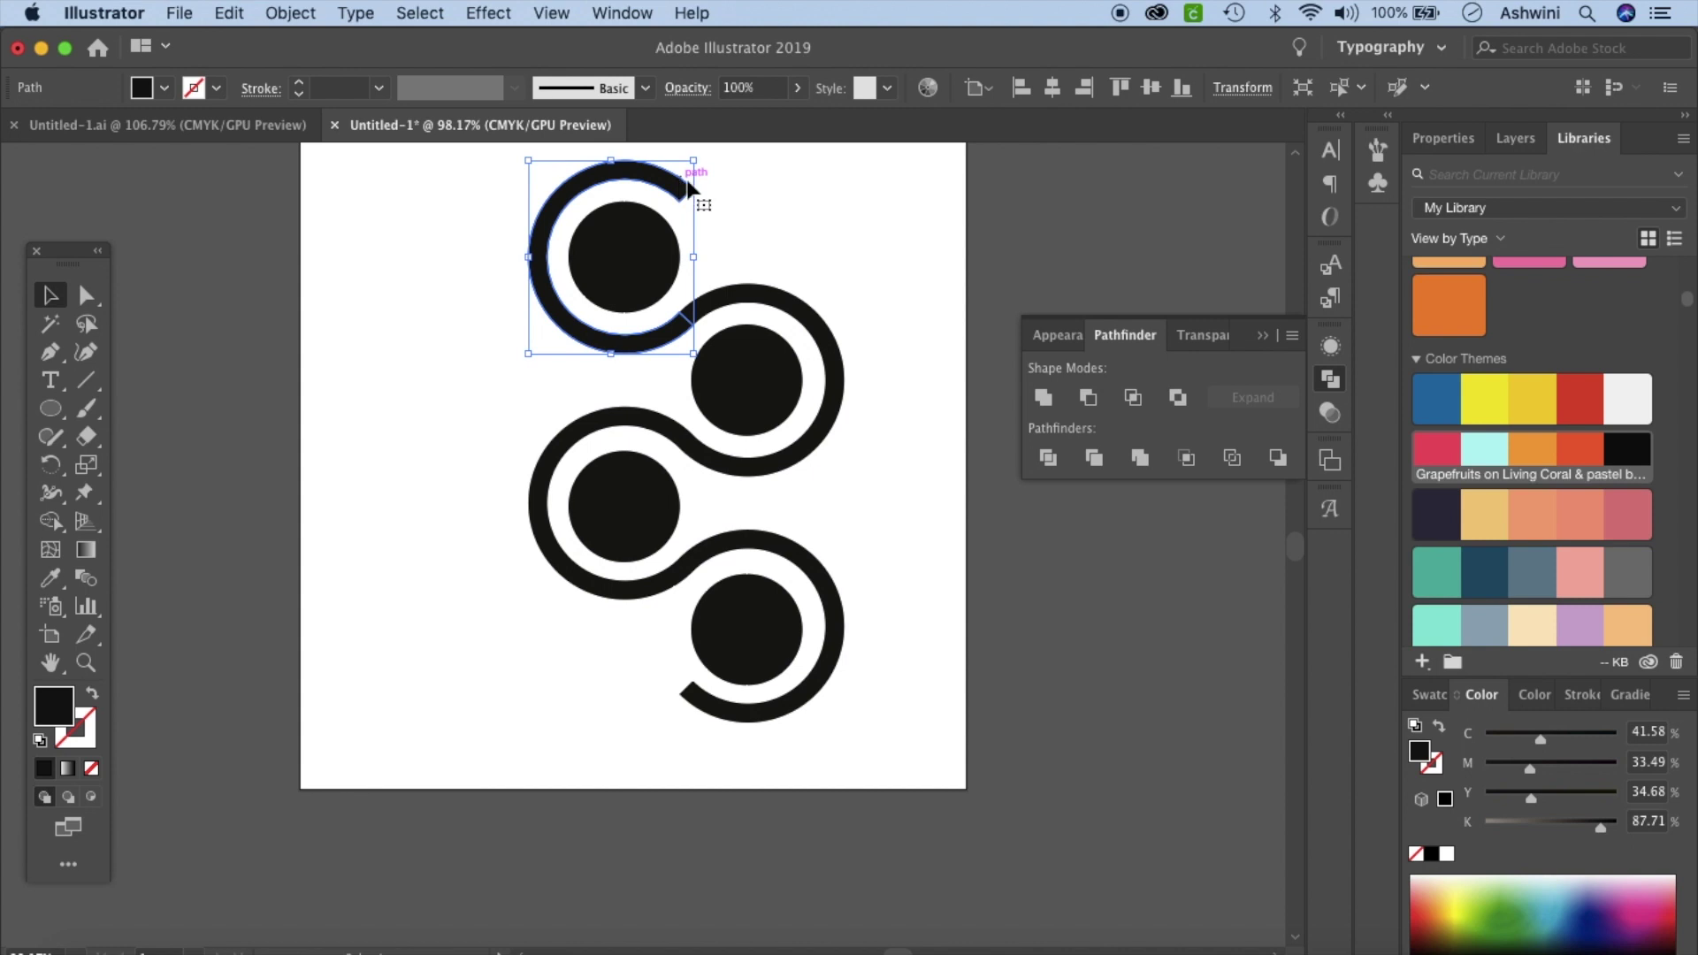
{"action": "left_click", "coordinate": [1437, 397]}
{"action": "left_click", "coordinate": [822, 342]}
{"action": "left_click", "coordinate": [1495, 394]}
Step: Fill the third arc with golden yellow and the lowest arc with red from the same color theme
{"action": "left_click", "coordinate": [549, 495]}
{"action": "left_click", "coordinate": [1539, 396]}
{"action": "left_click", "coordinate": [835, 631]}
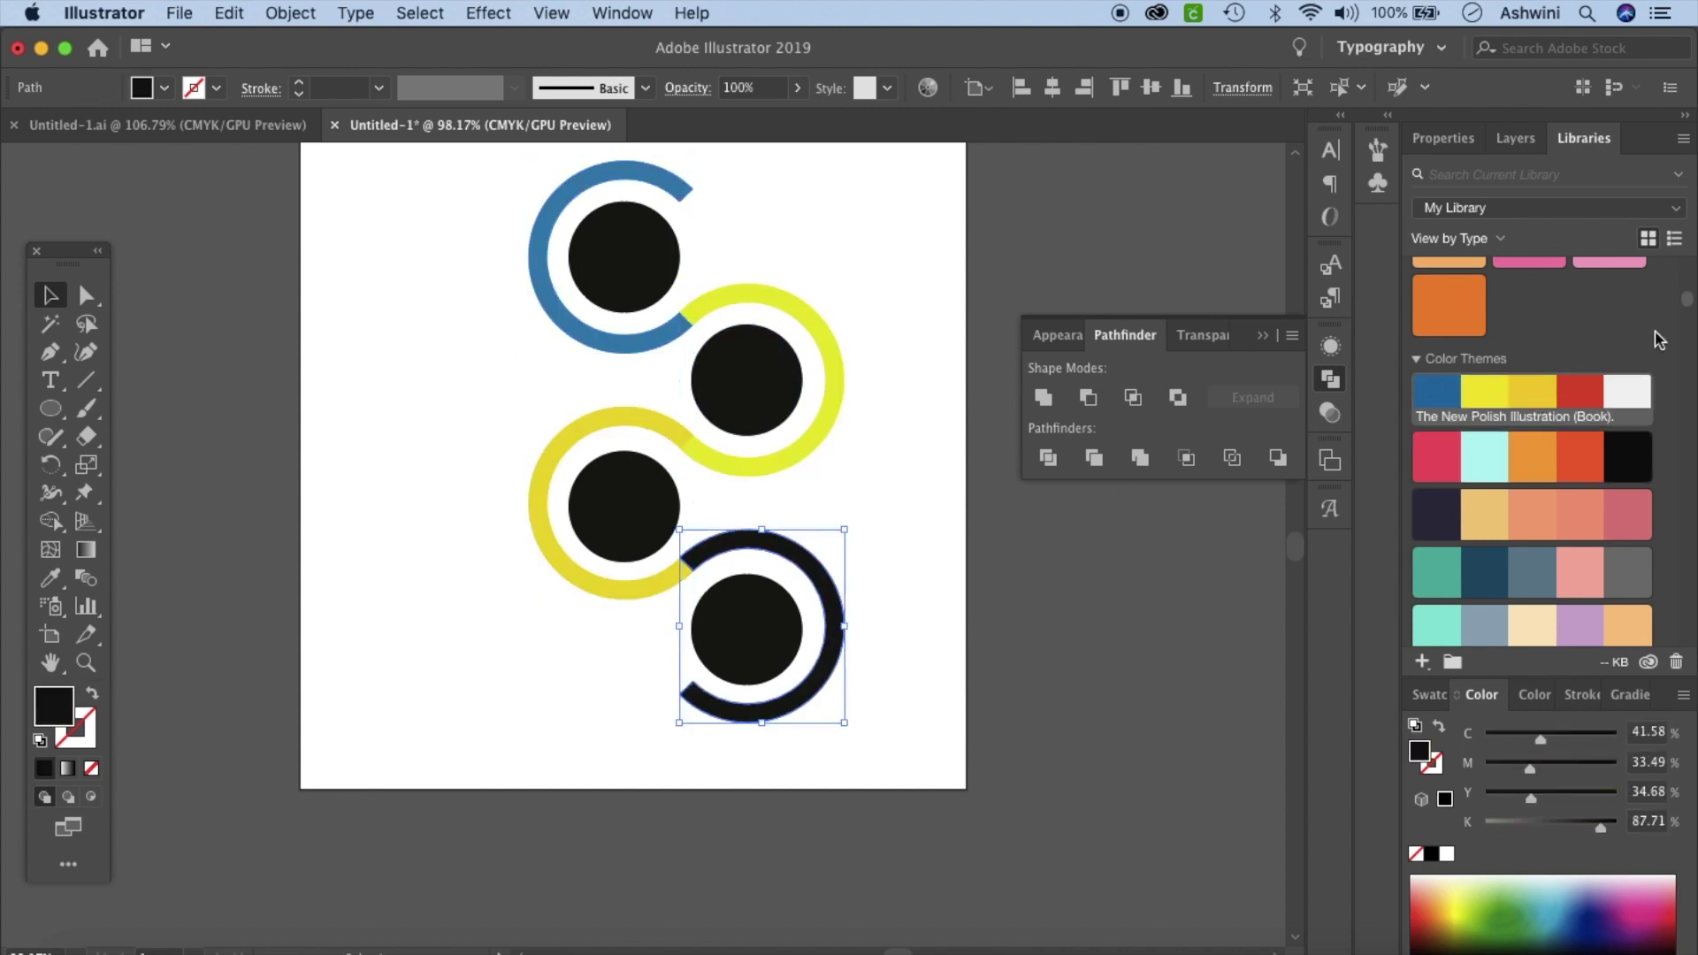
{"action": "left_click", "coordinate": [1579, 395]}
{"action": "left_click", "coordinate": [910, 713]}
Step: Swap the colors of the two lower arcs, making the third arc red and the lowest arc golden yellow
{"action": "left_click", "coordinate": [563, 445]}
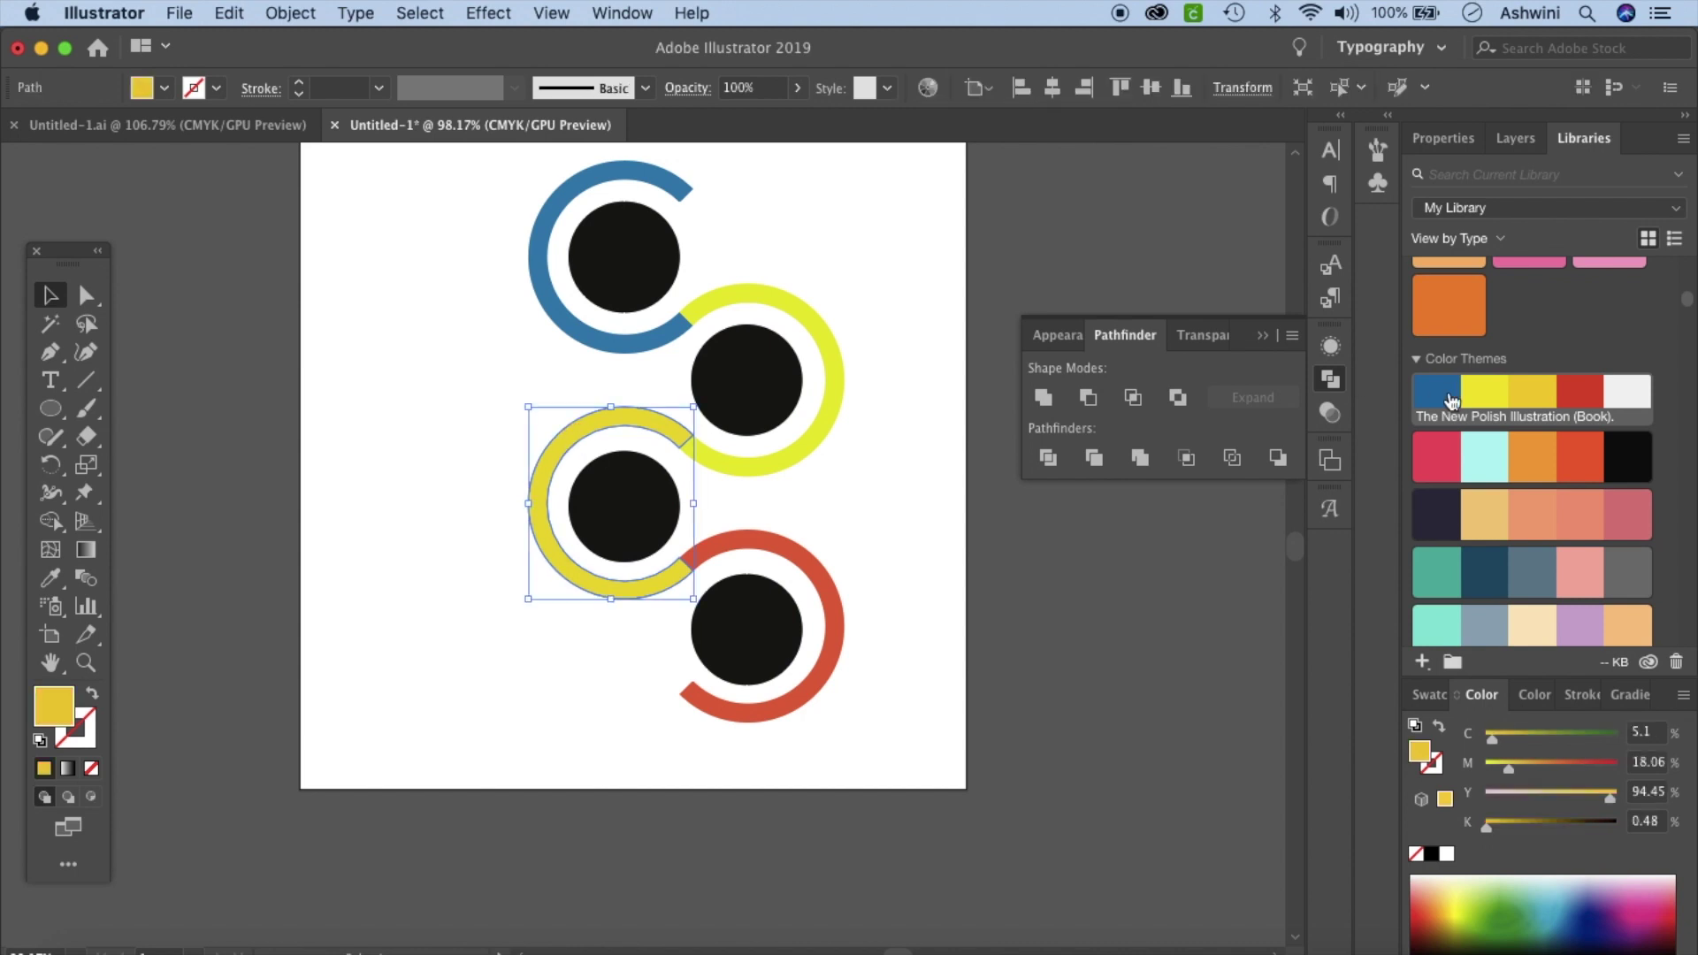
{"action": "left_click", "coordinate": [1577, 399]}
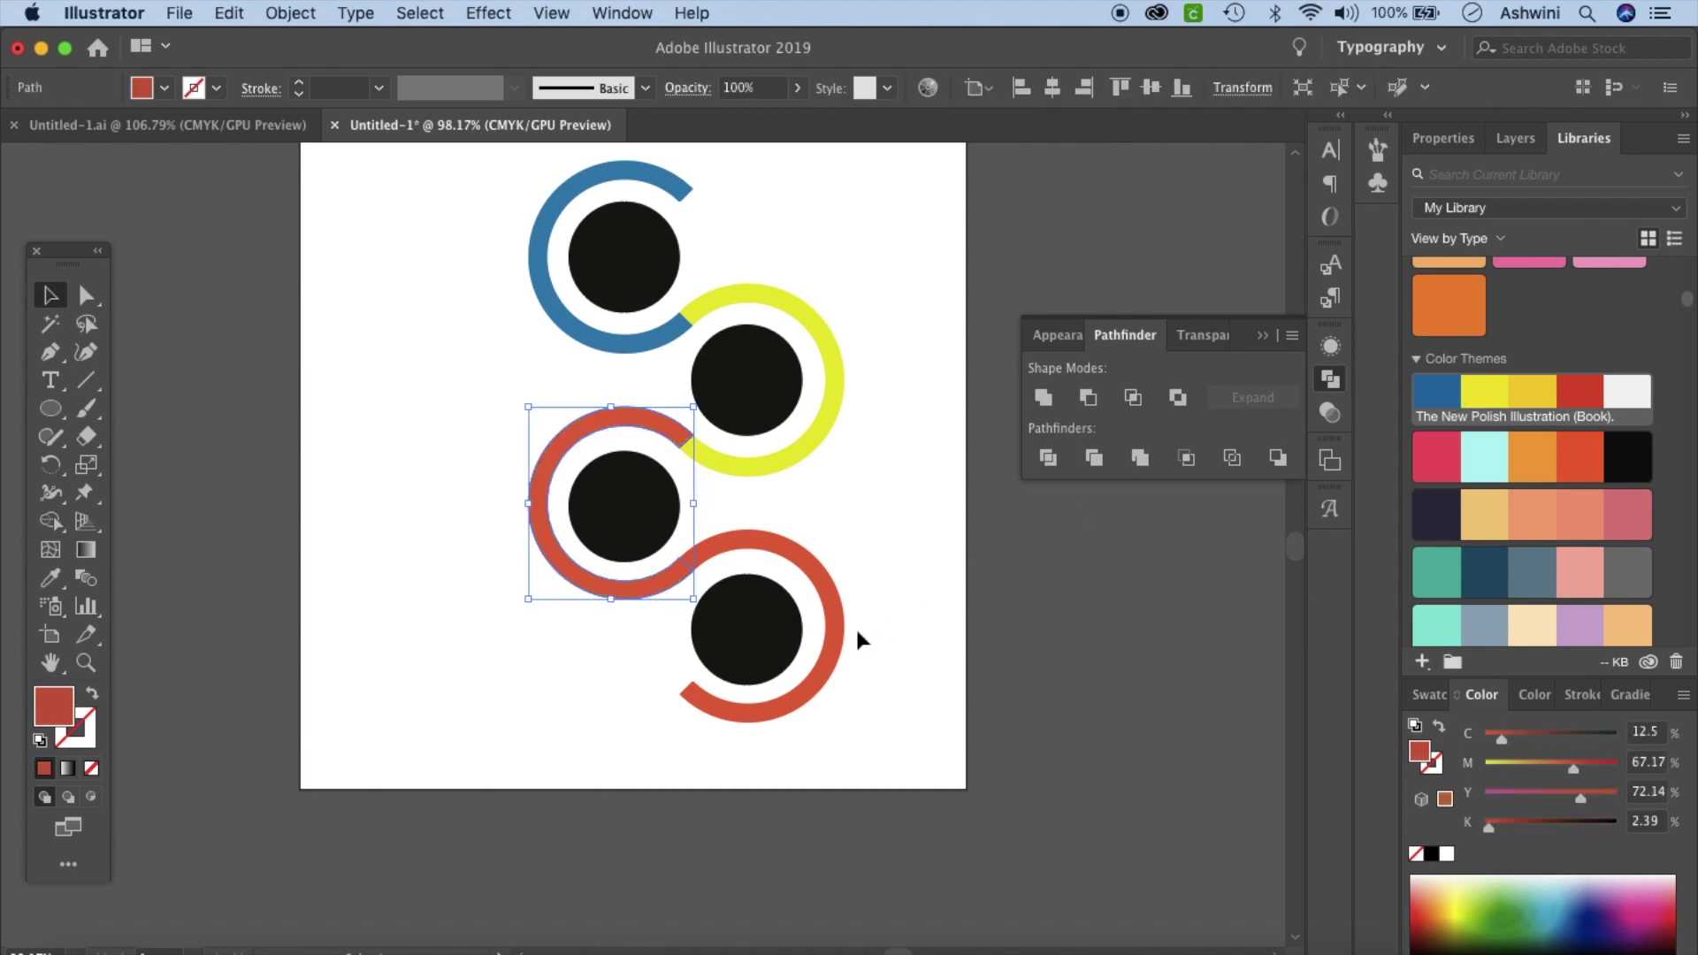
{"action": "left_click", "coordinate": [841, 646]}
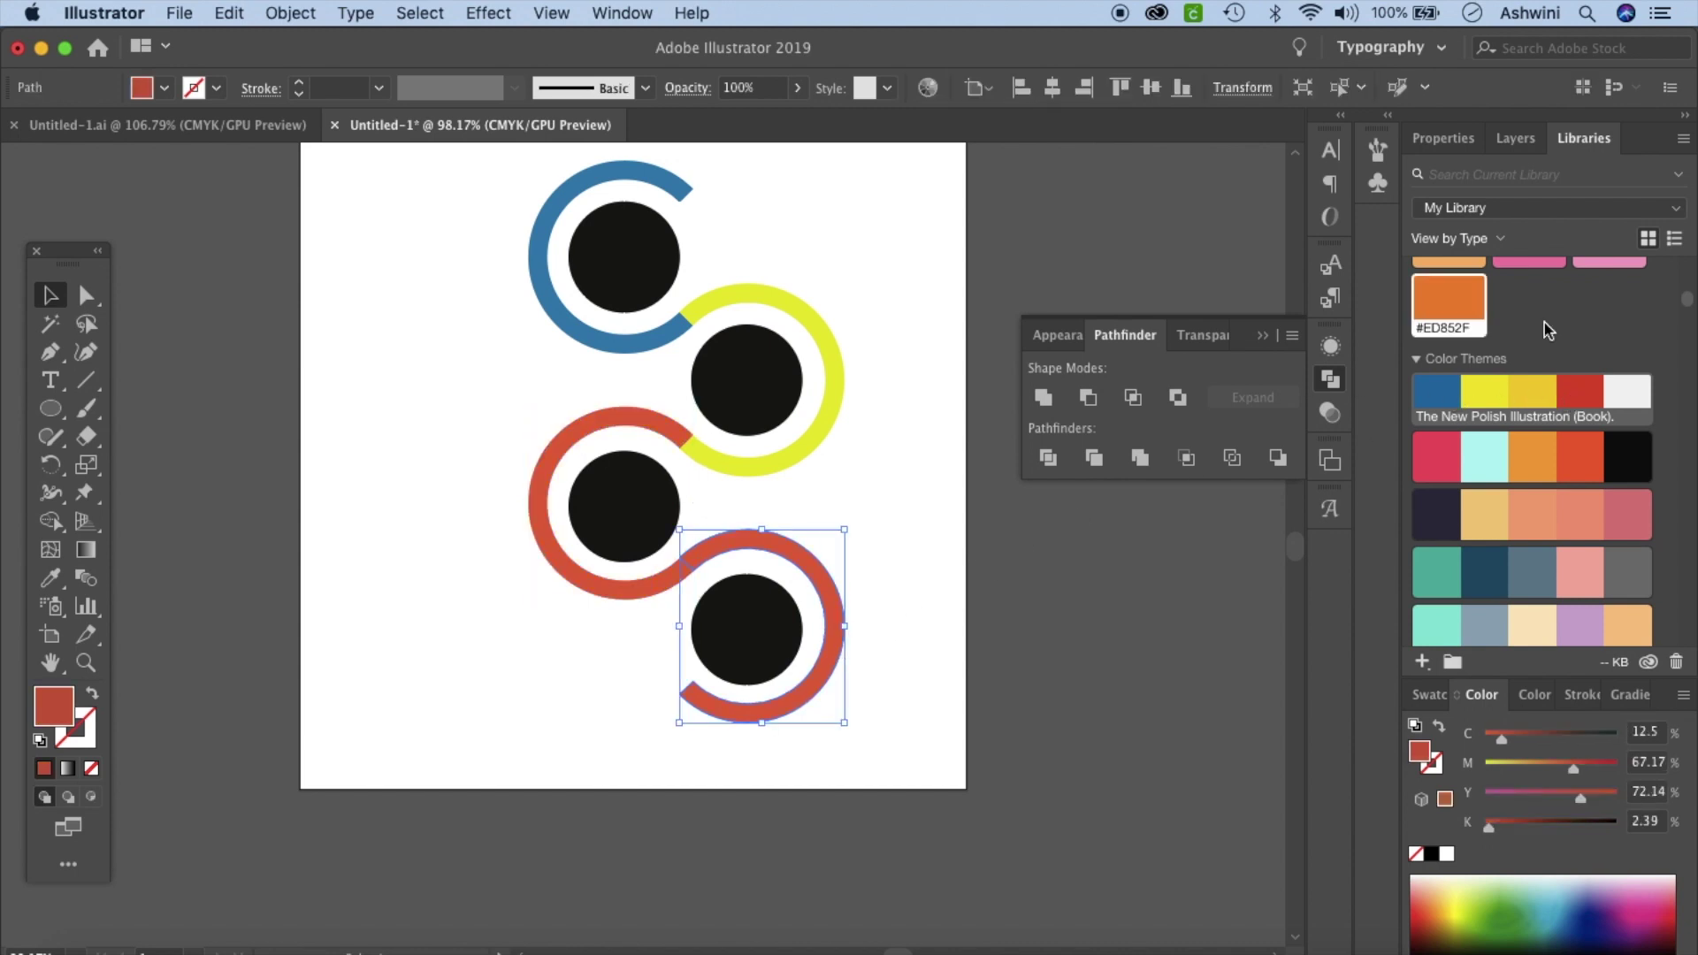
{"action": "left_click", "coordinate": [1533, 400]}
Step: Fill the four circles from the topmost down with bright yellow, red, golden yellow and blue from the same theme
{"action": "left_click", "coordinate": [620, 274]}
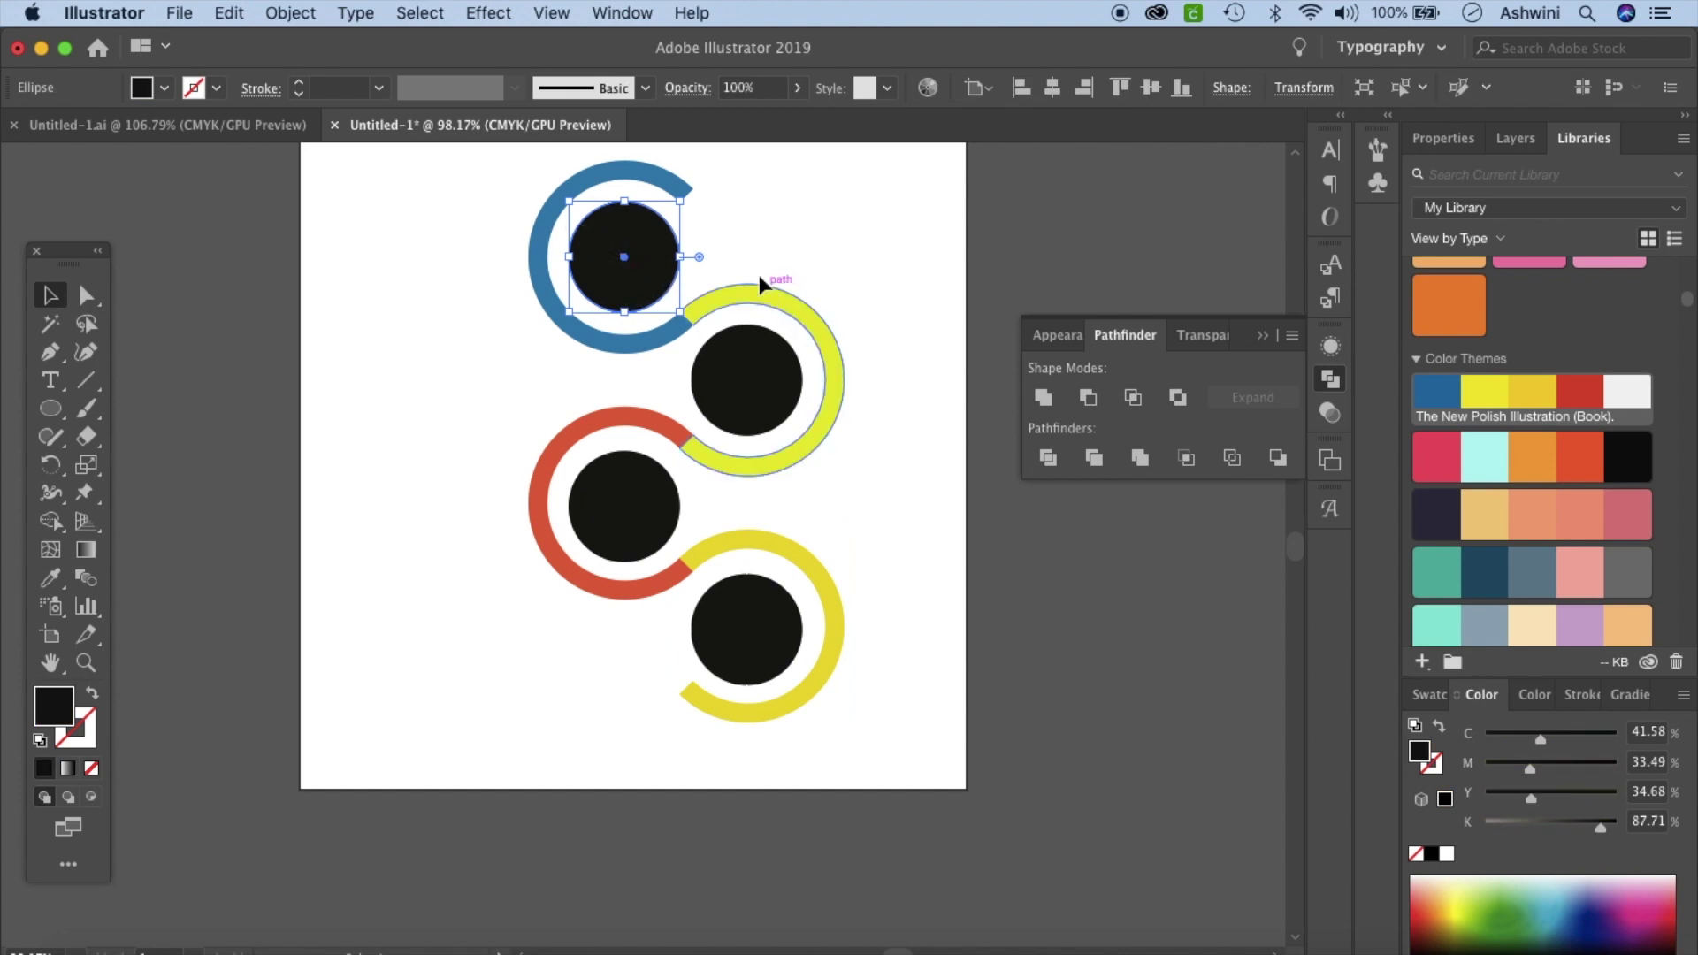
{"action": "left_click", "coordinate": [1490, 389]}
{"action": "left_click", "coordinate": [770, 390]}
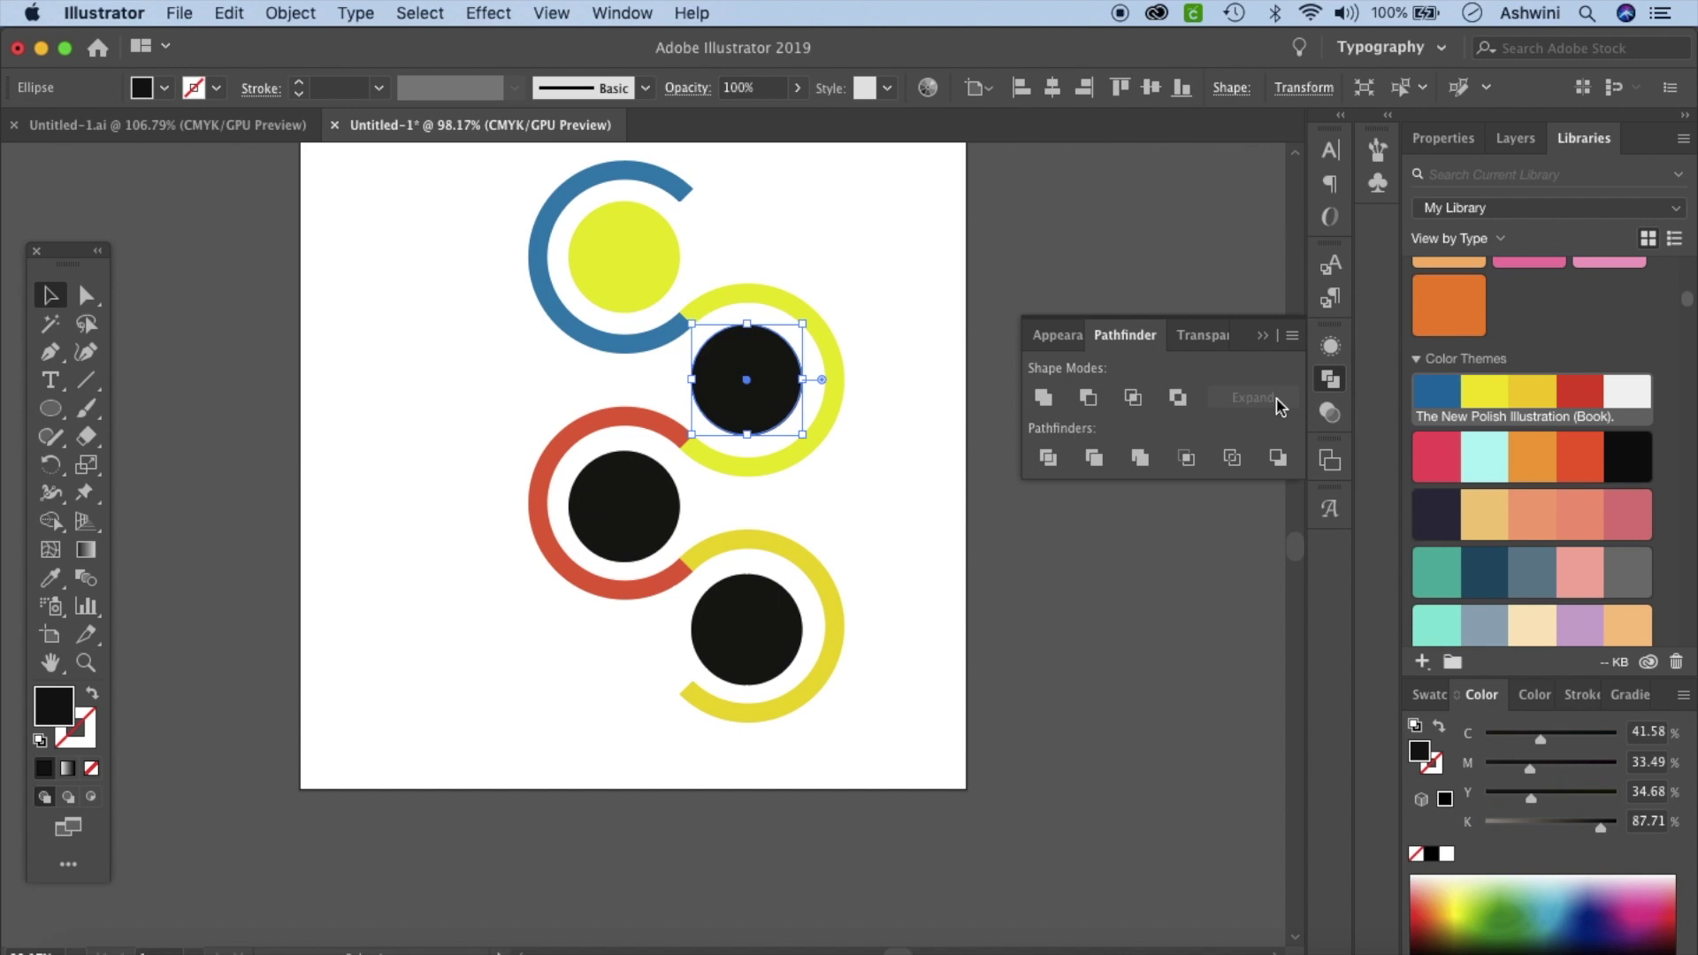
{"action": "left_click", "coordinate": [1579, 390]}
{"action": "left_click", "coordinate": [619, 512]}
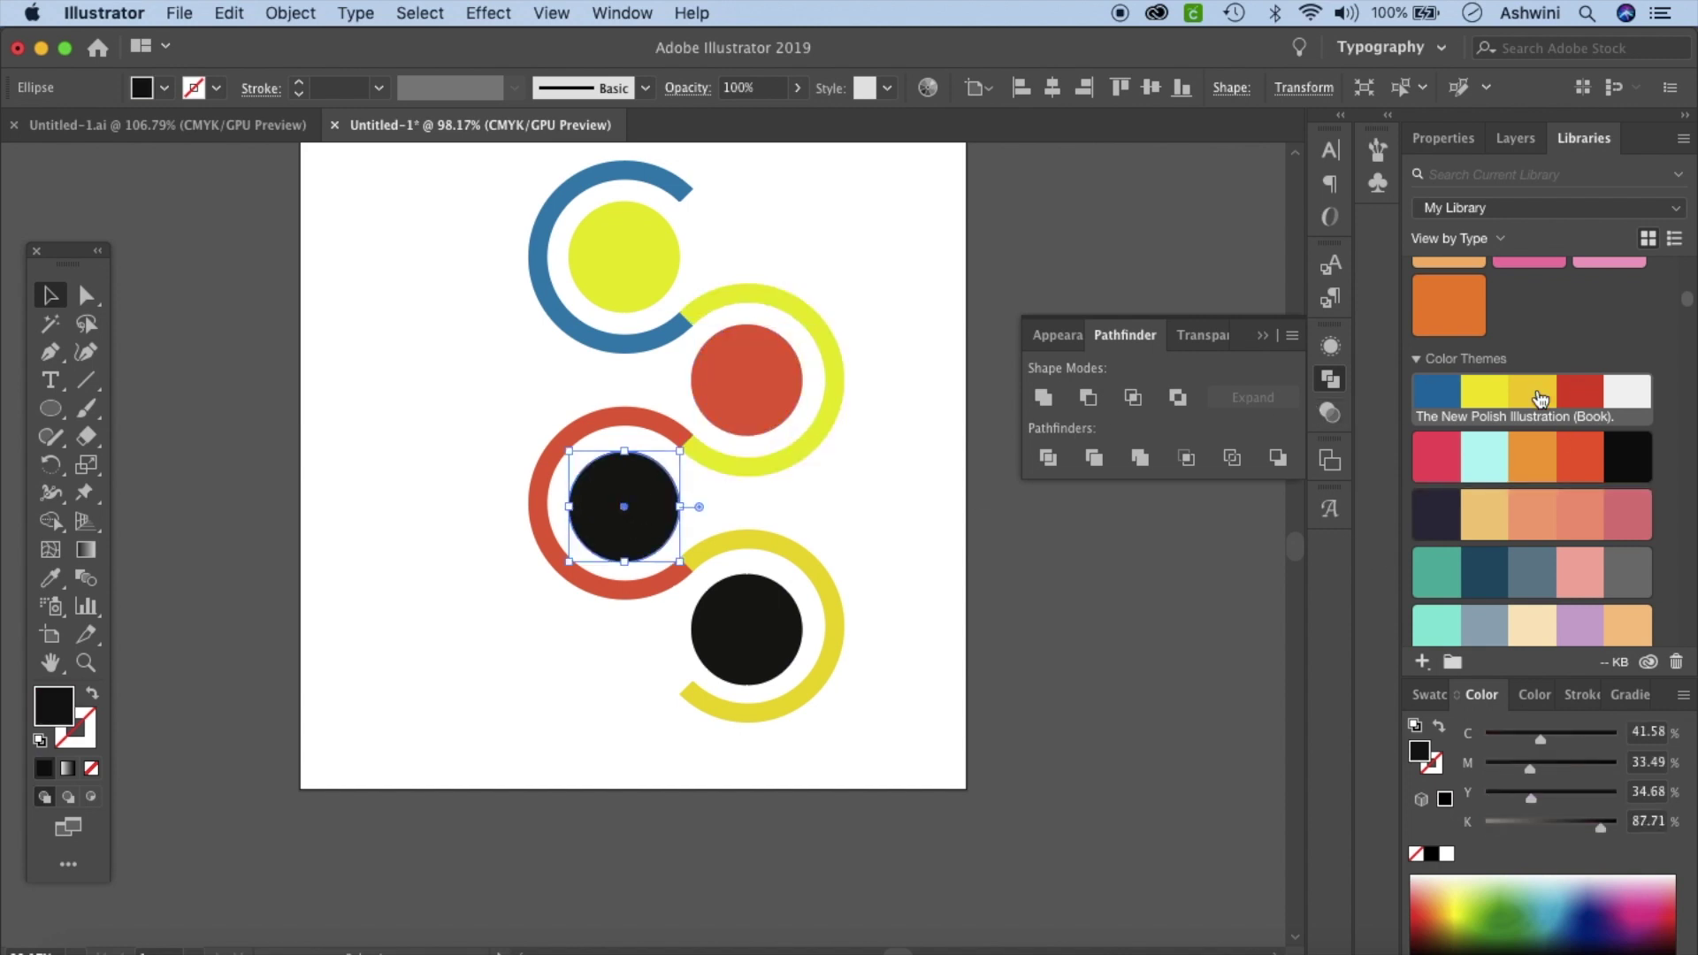
{"action": "left_click", "coordinate": [1540, 398]}
{"action": "left_click", "coordinate": [743, 624]}
{"action": "left_click", "coordinate": [1438, 391]}
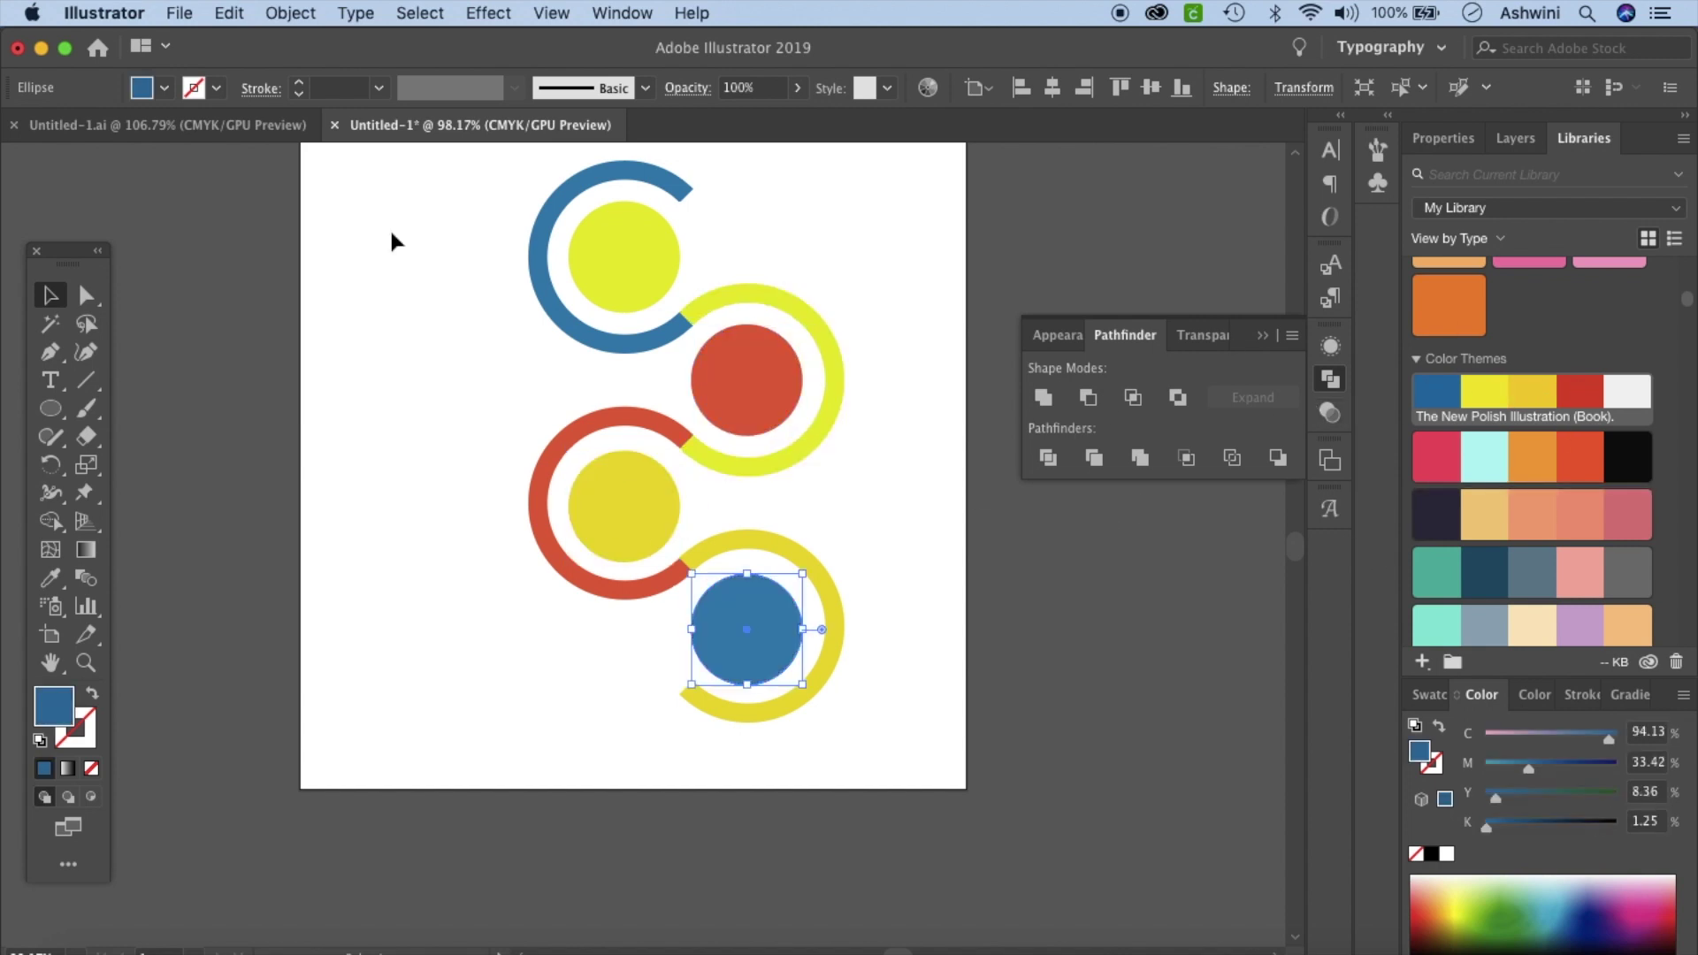
Step: Copy the topmost circle in place, scale the copy down around its center, and fill it with red
{"action": "left_click", "coordinate": [652, 259]}
{"action": "key", "text": "super+c"}
{"action": "key", "text": "super+f"}
{"action": "left_click_drag", "start_coordinate": [679, 309], "coordinate": [665, 296]}
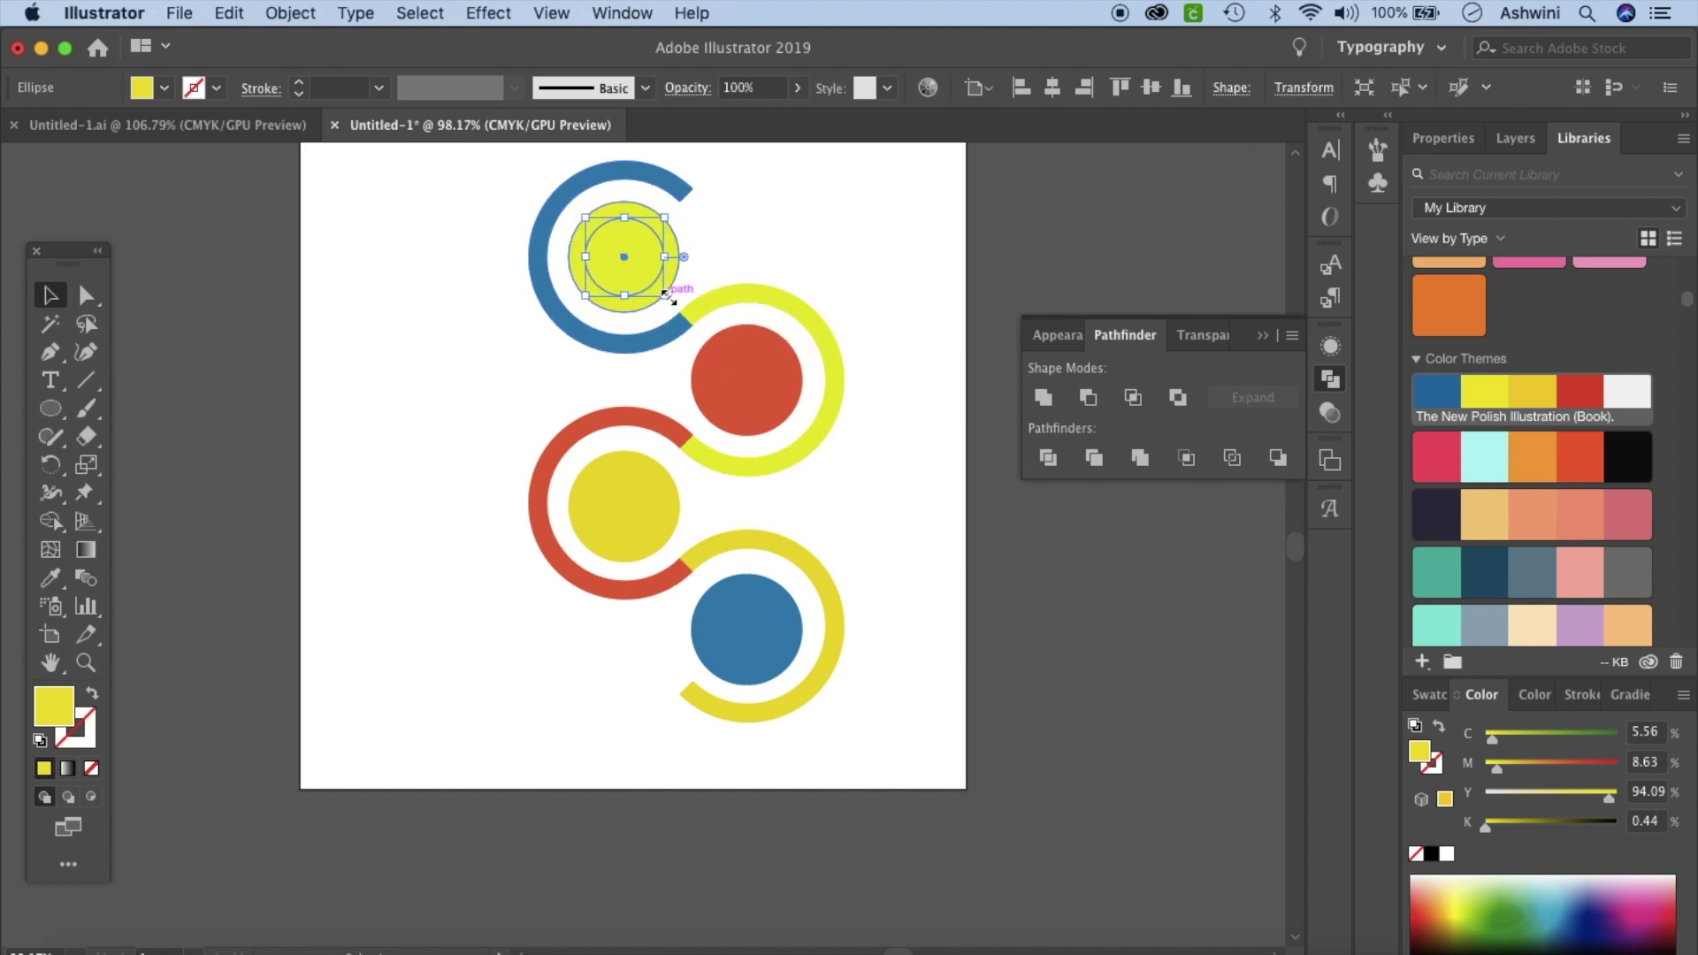
{"action": "left_click", "coordinate": [1581, 397]}
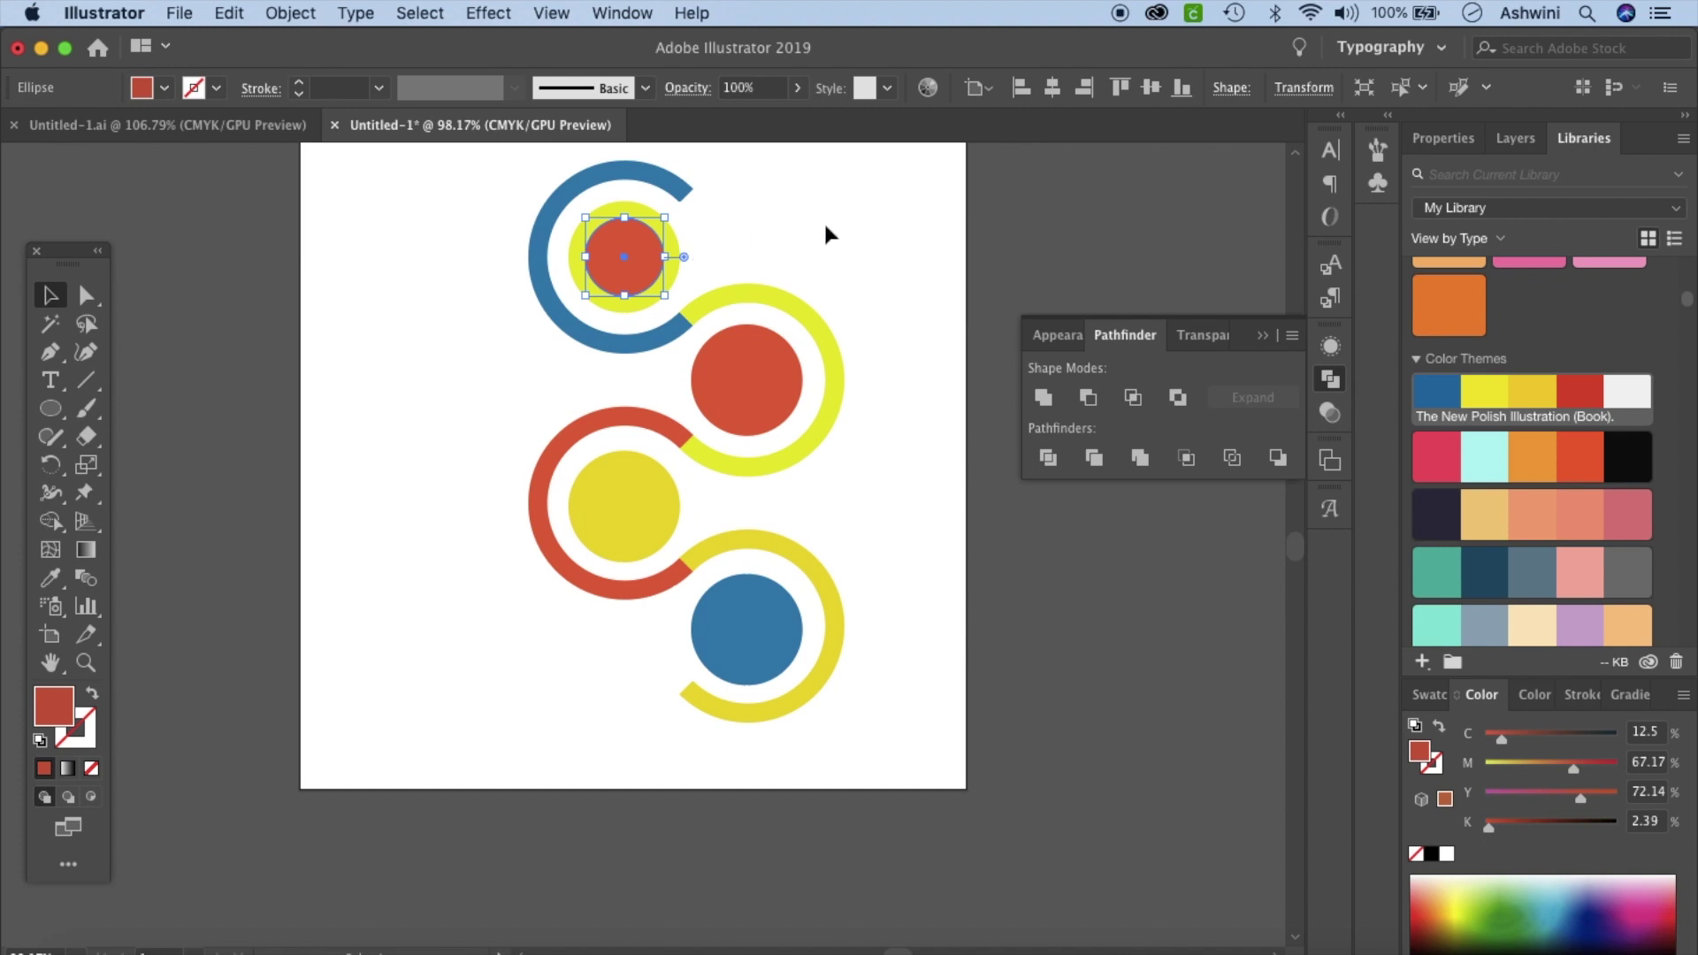
Step: Copy the inner red circle in place, shrink the copy to a small center dot, and fill it with golden yellow
{"action": "key", "text": "a"}
{"action": "key", "text": "super+c"}
{"action": "key", "text": "super+f"}
{"action": "left_click_drag", "start_coordinate": [666, 297], "coordinate": [666, 296]}
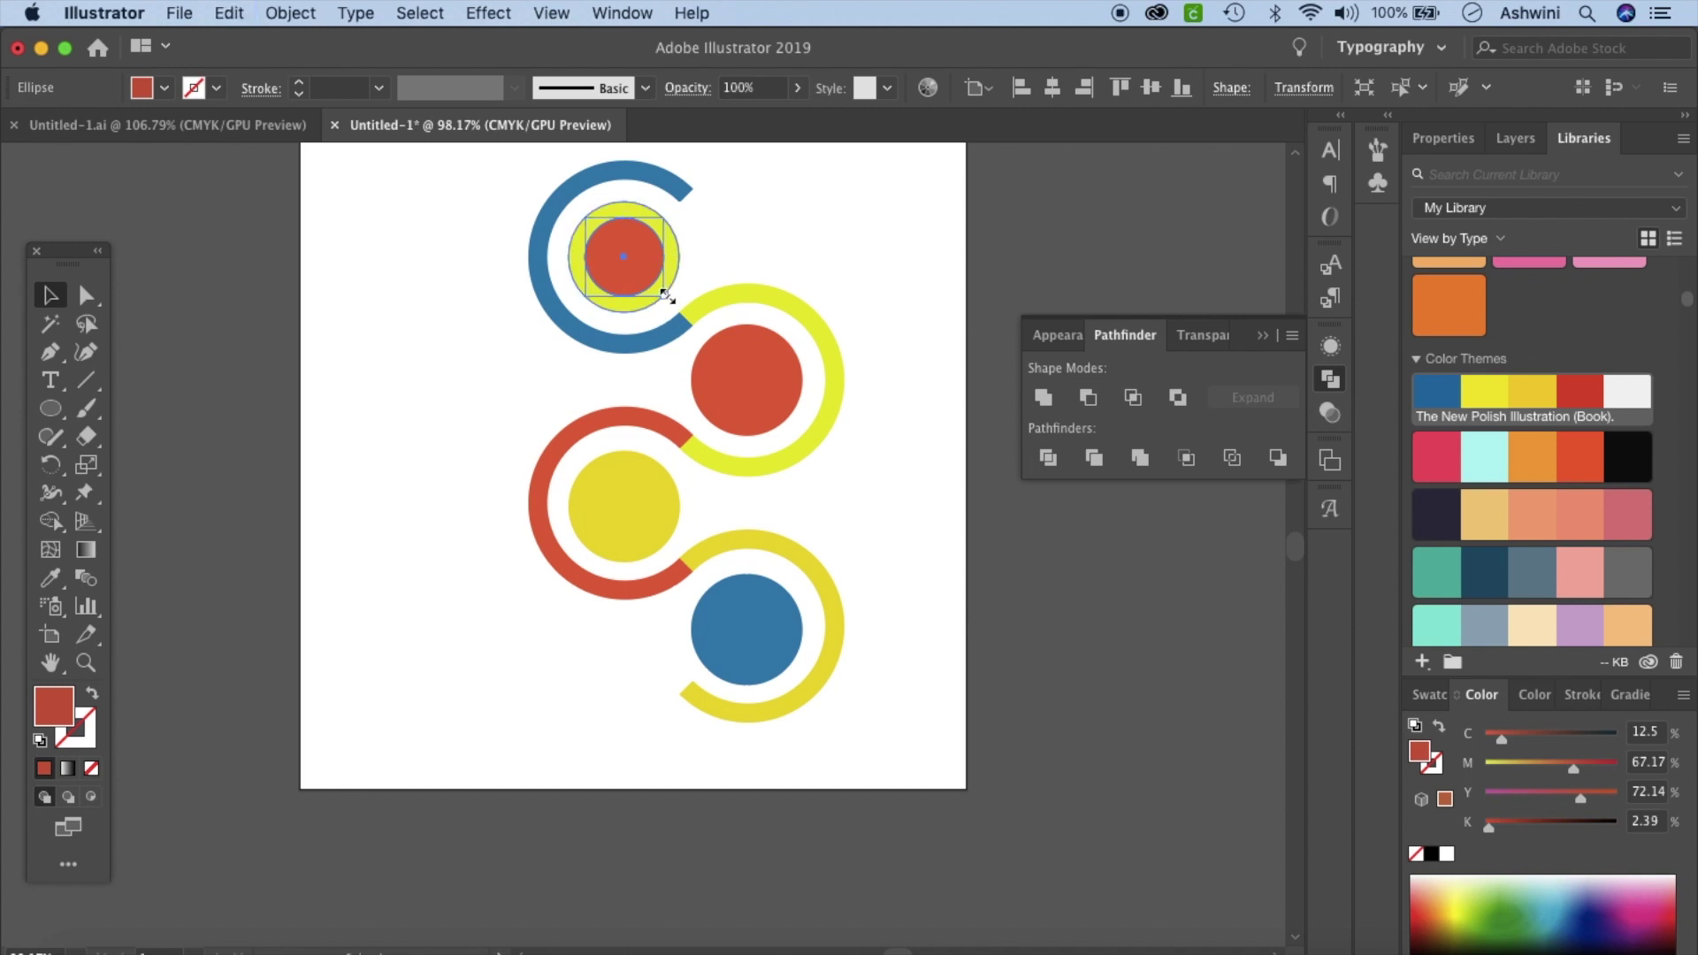
{"action": "left_click_drag", "start_coordinate": [666, 296], "coordinate": [656, 285]}
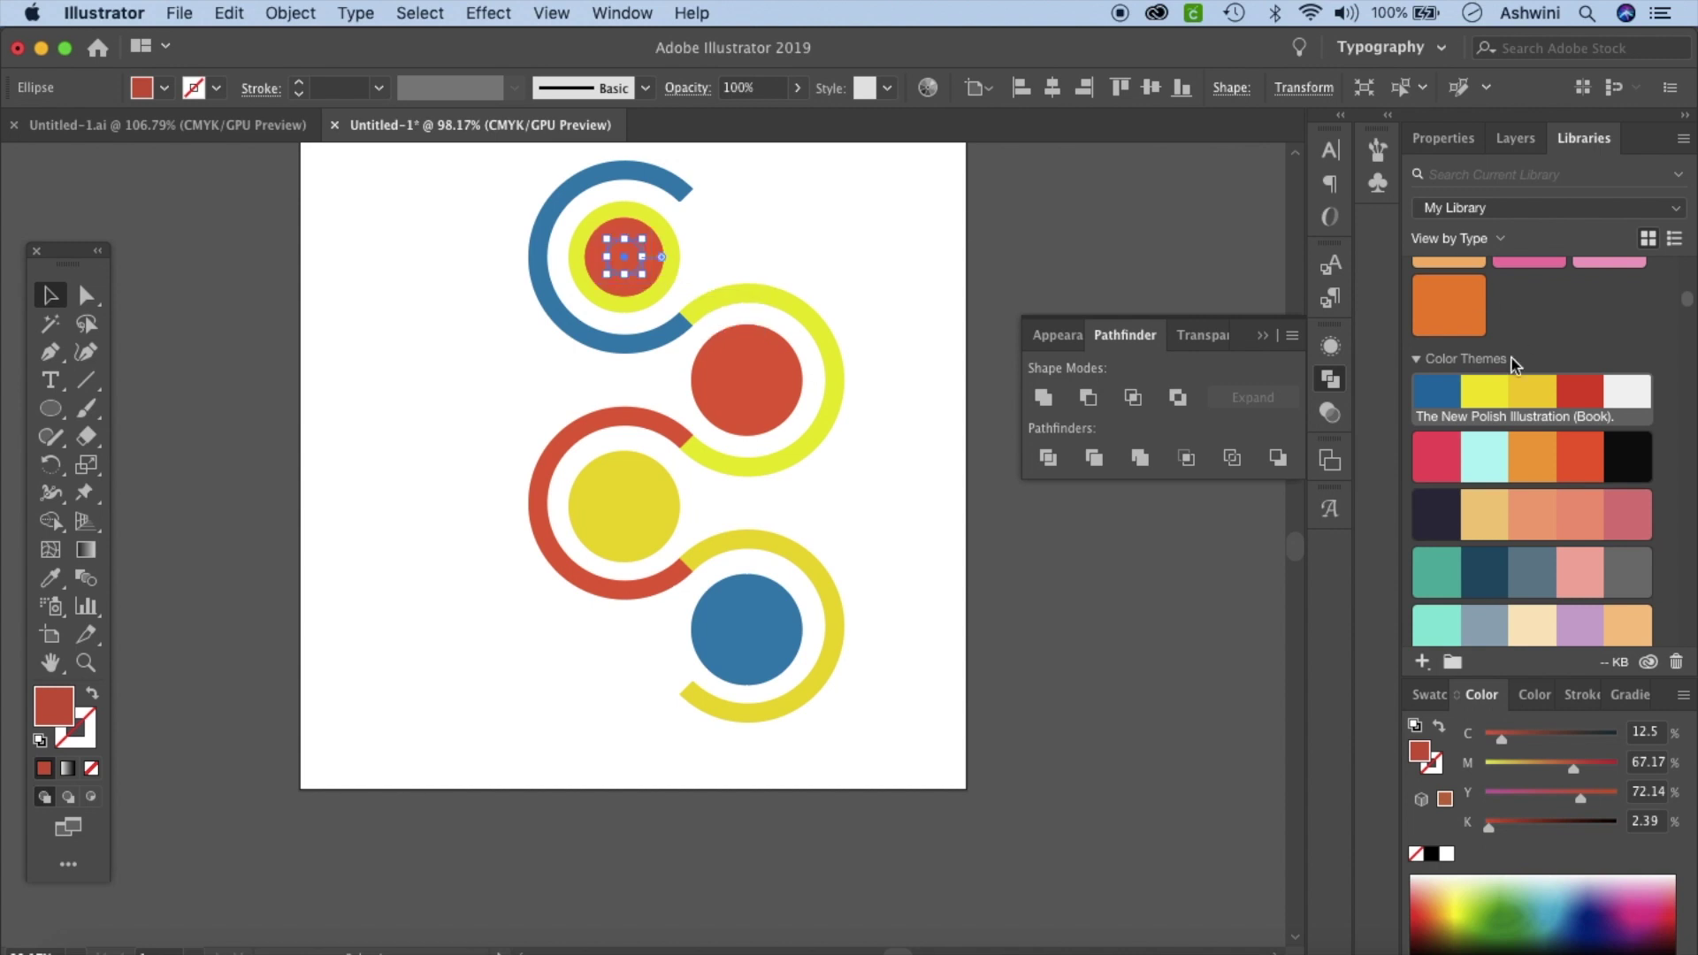
{"action": "left_click", "coordinate": [1489, 391]}
{"action": "left_click", "coordinate": [904, 244]}
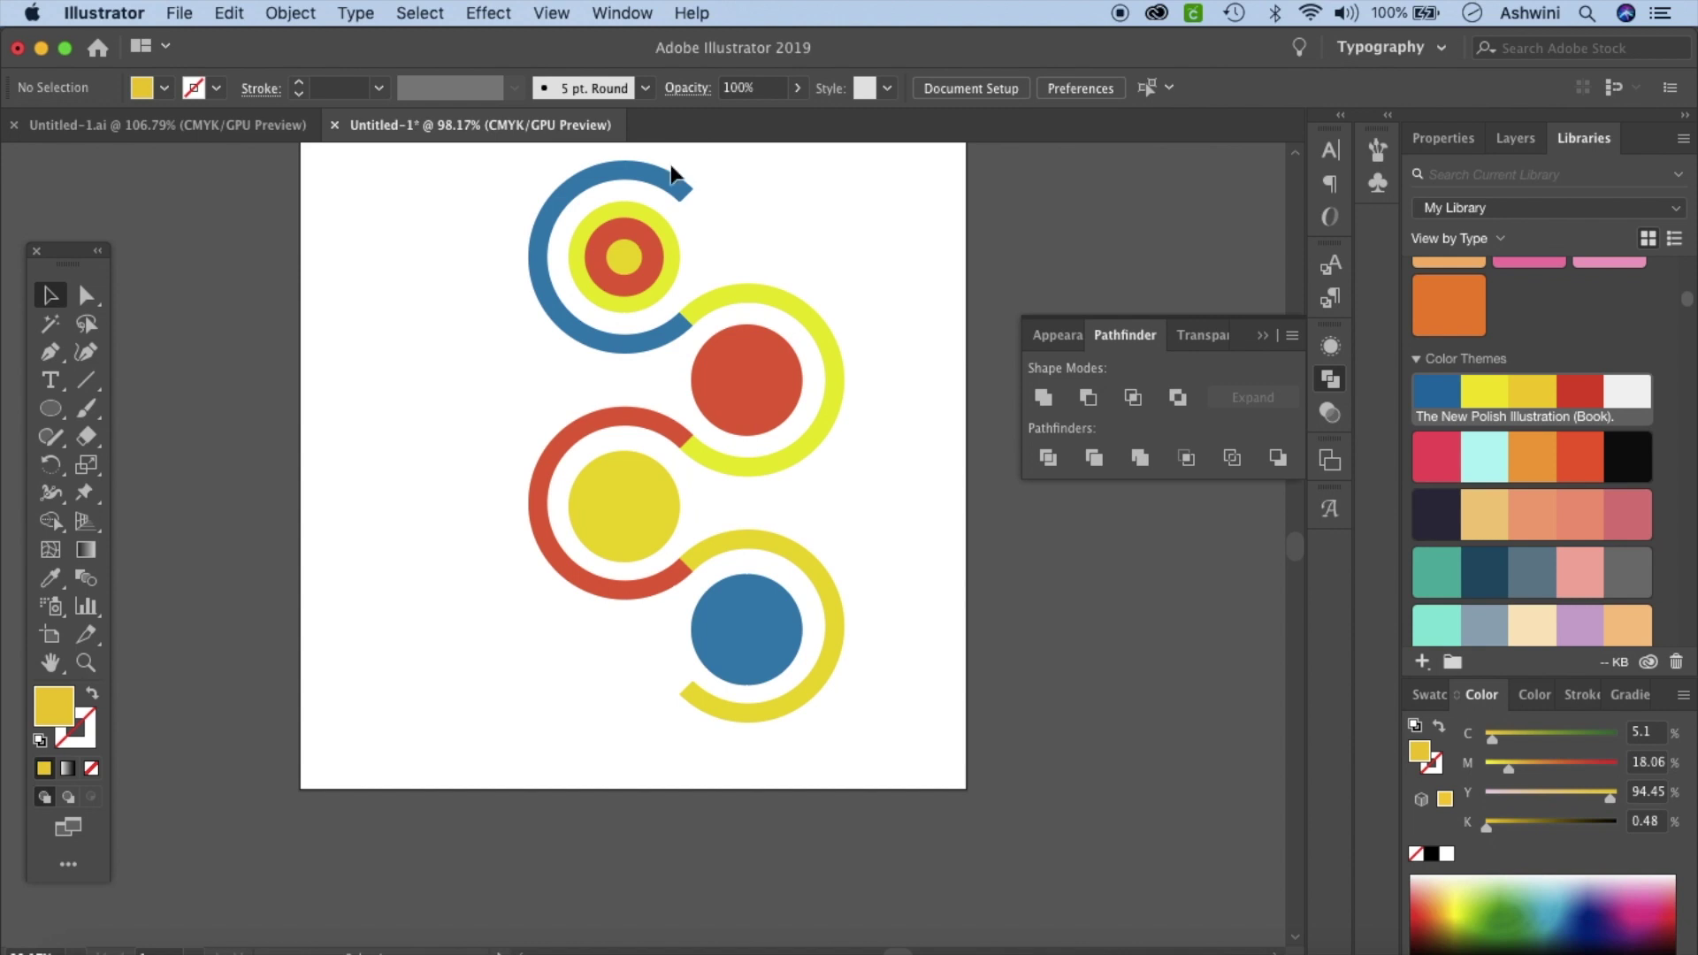
Step: Duplicate the inner red circle and golden dot to the center of the second circle, and bring the copies to the front
{"action": "left_click", "coordinate": [636, 292]}
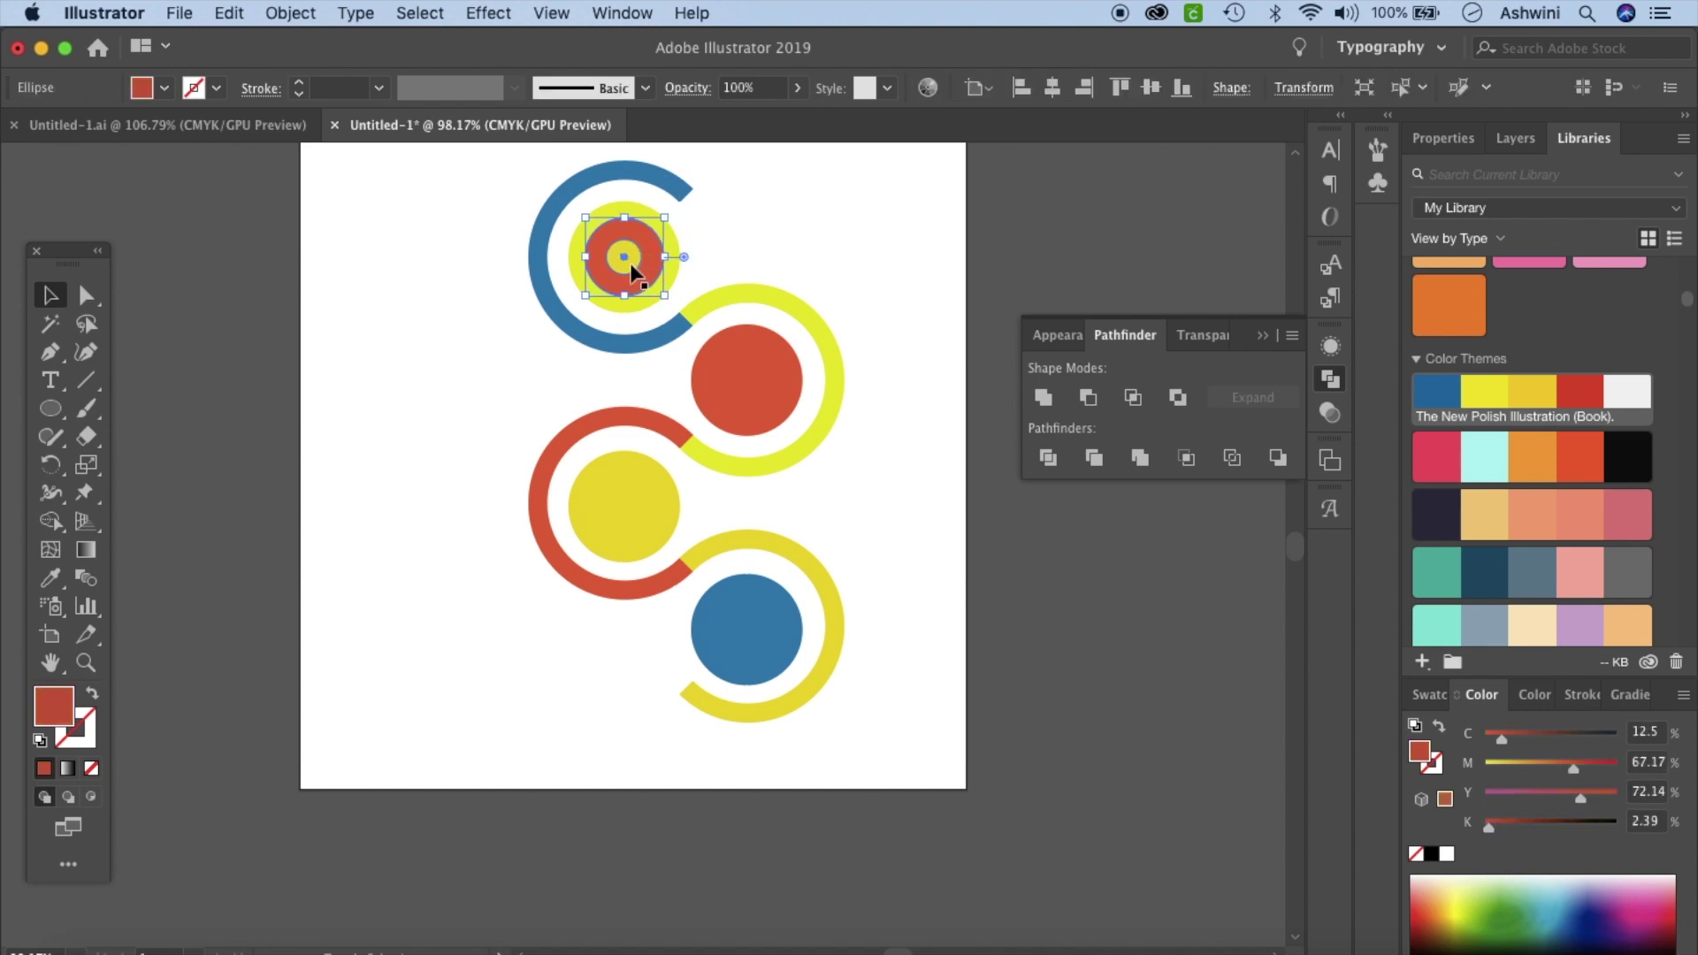
{"action": "left_click", "coordinate": [634, 272], "text": "shift"}
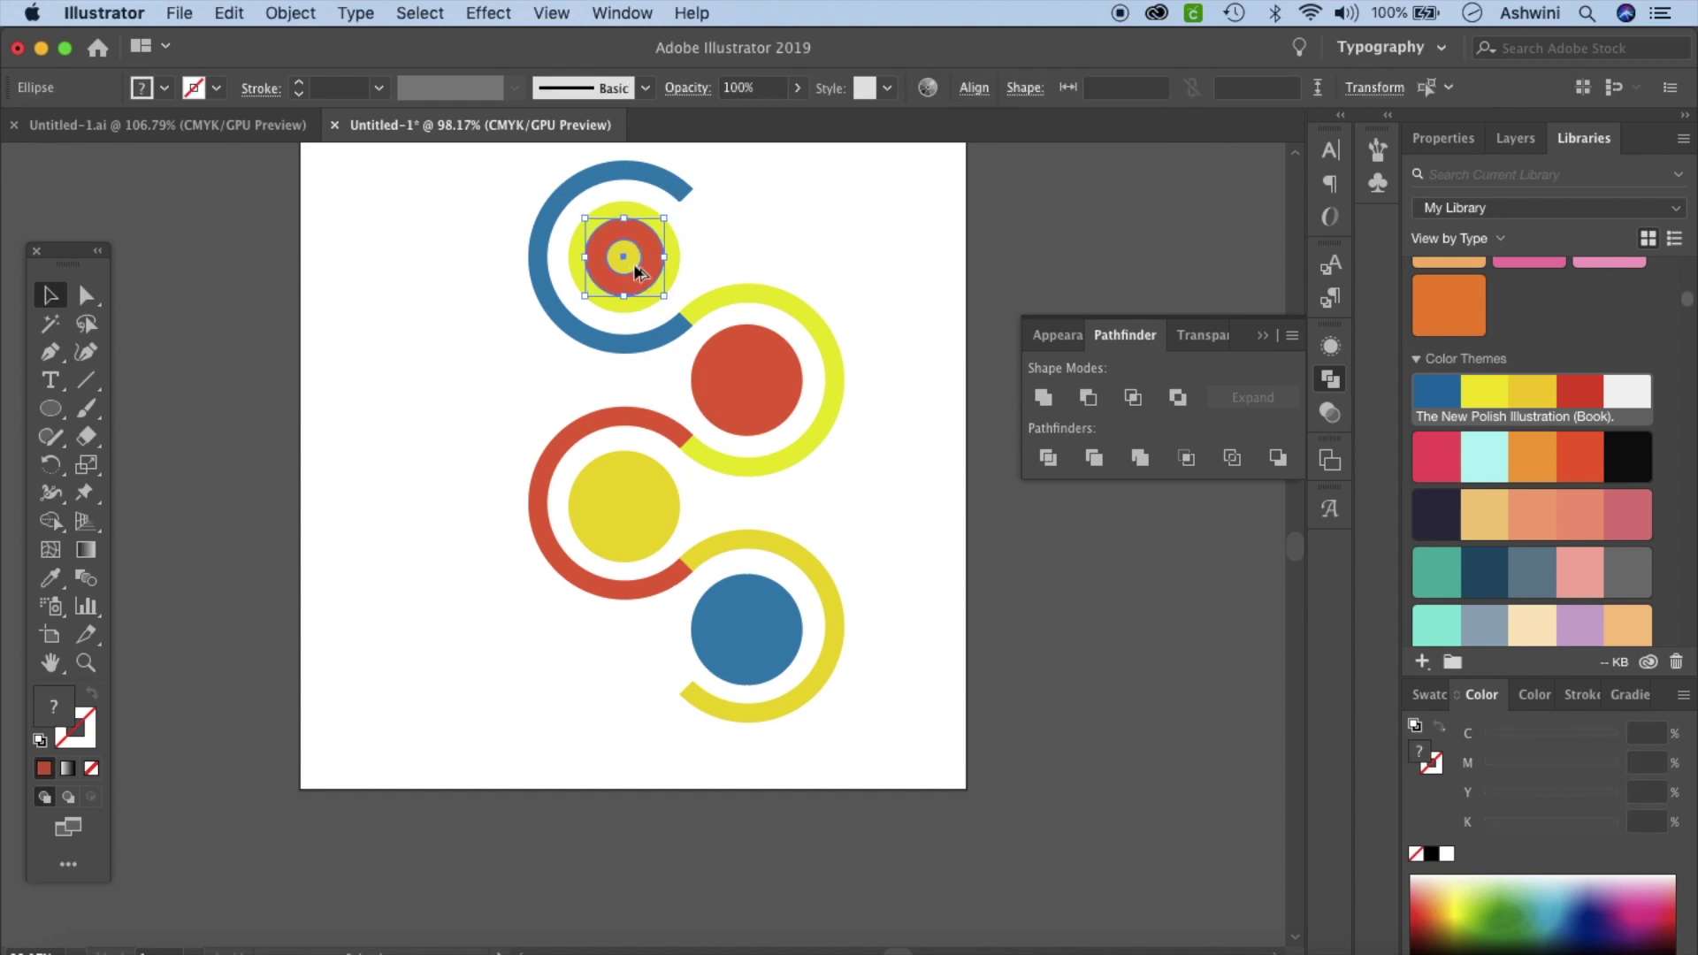
{"action": "left_click_drag", "start_coordinate": [634, 264], "coordinate": [750, 384]}
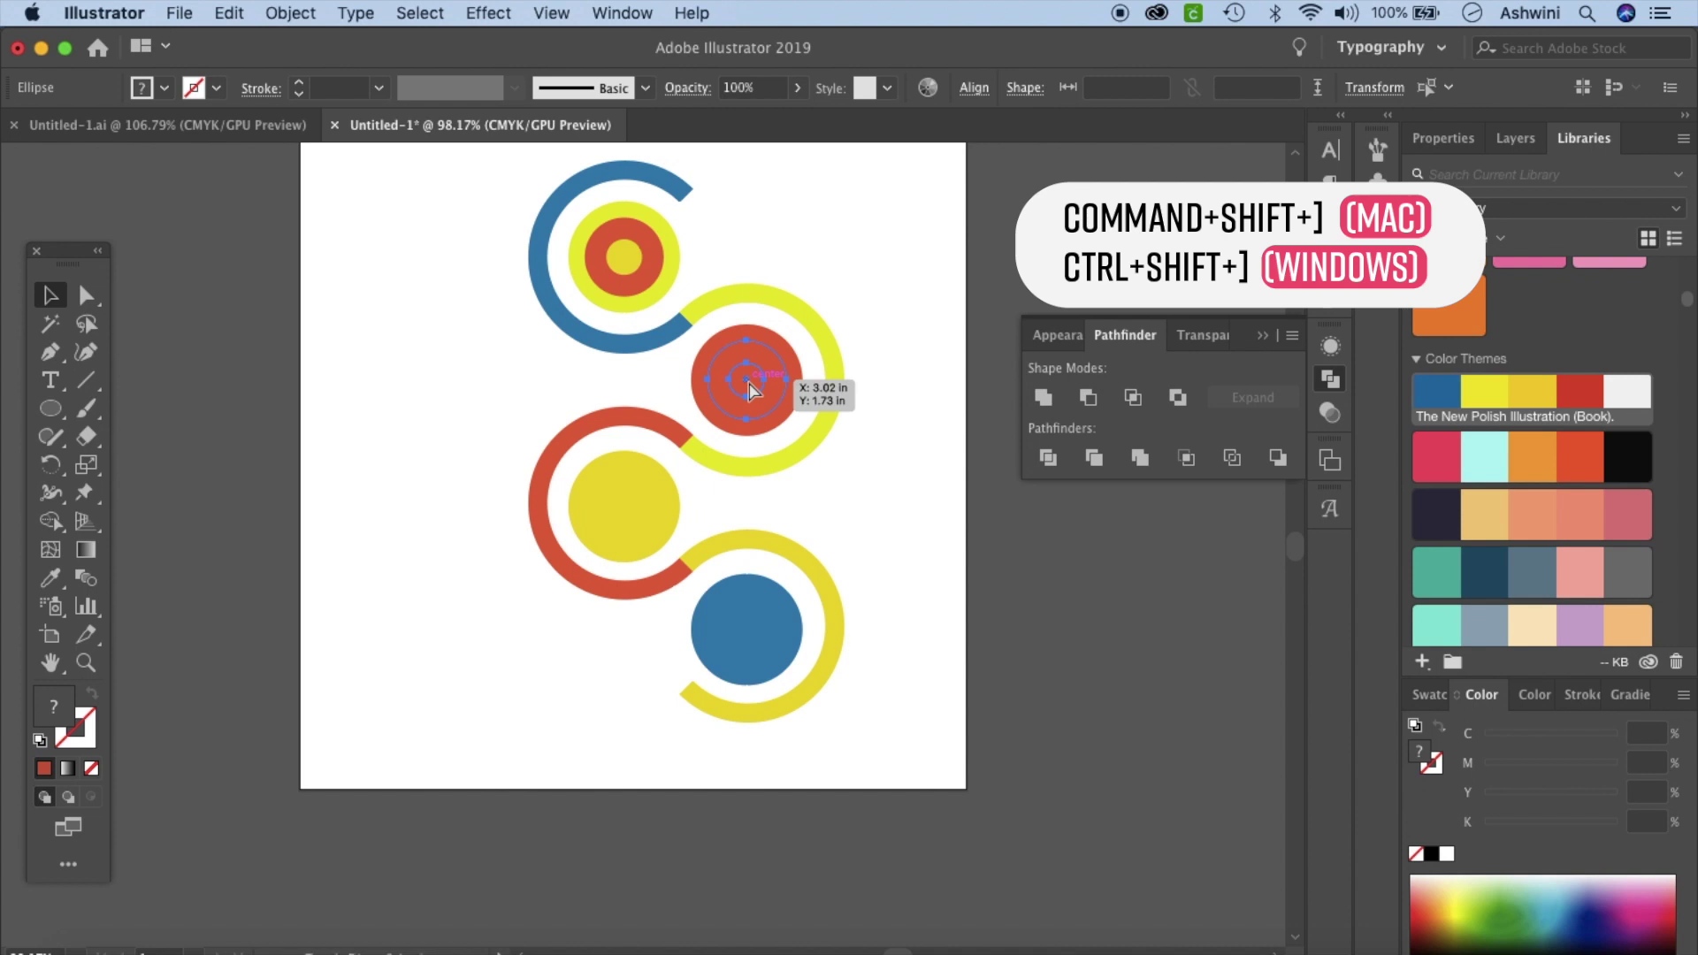
{"action": "key", "text": "super+shift+bracketright"}
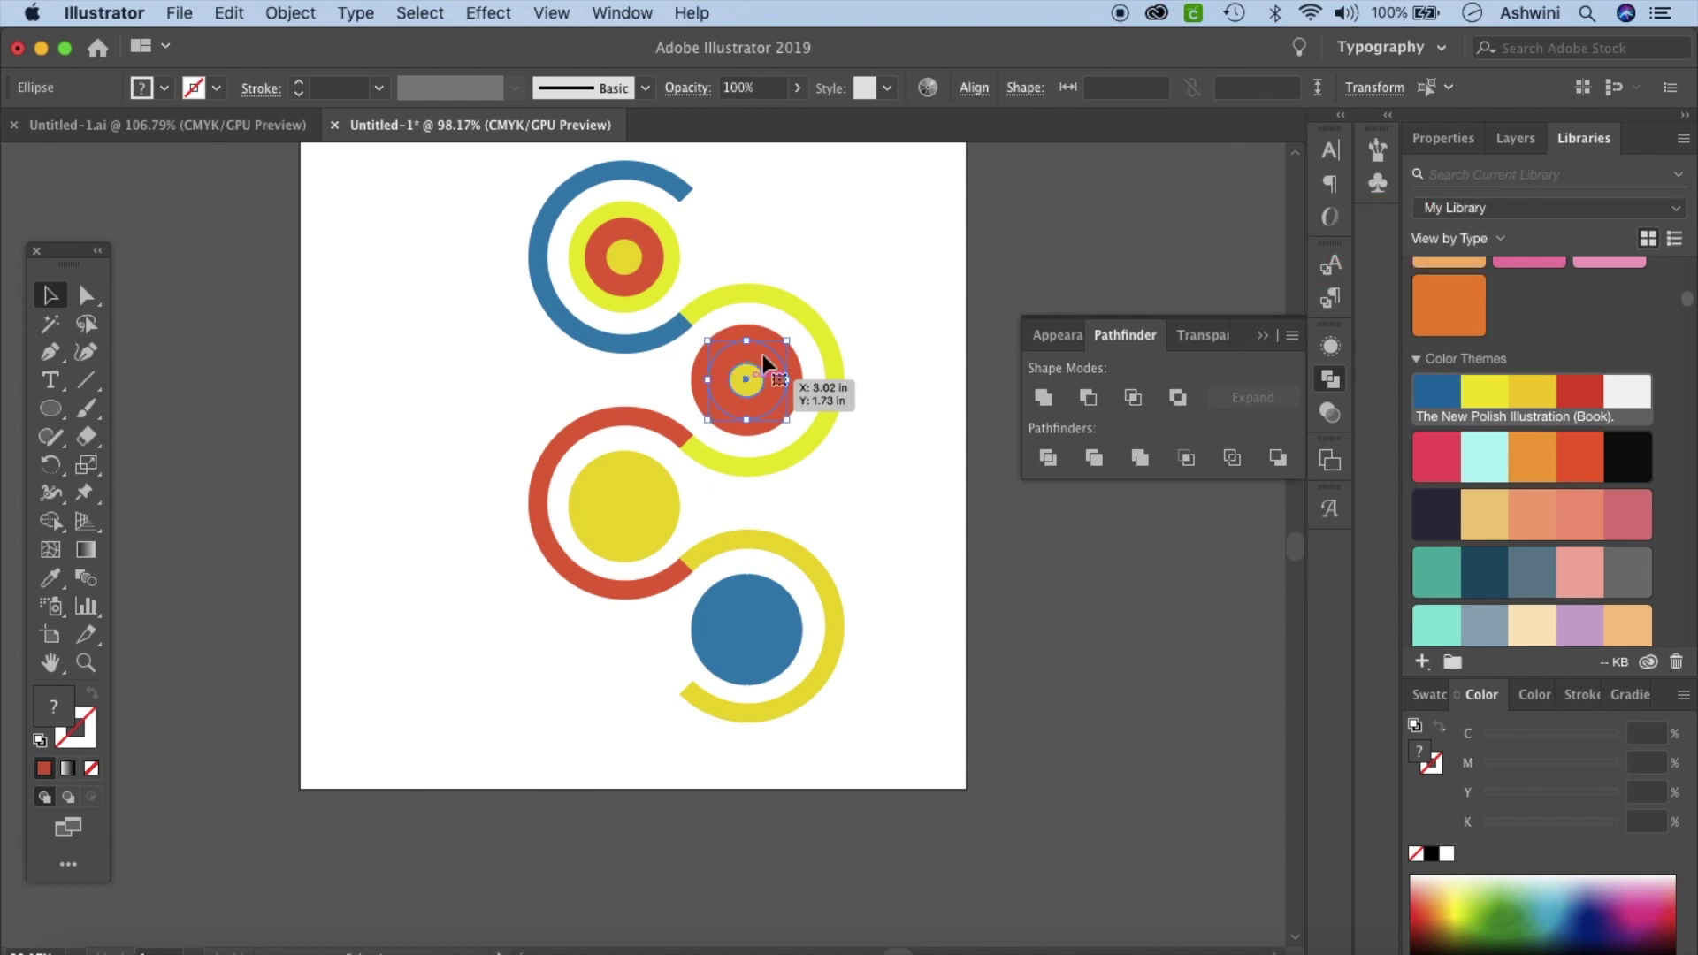
{"action": "left_click", "coordinate": [948, 188]}
Step: Recolor the second circle's inner circle bright yellow and its center dot blue, using the same color theme
{"action": "left_click", "coordinate": [778, 383]}
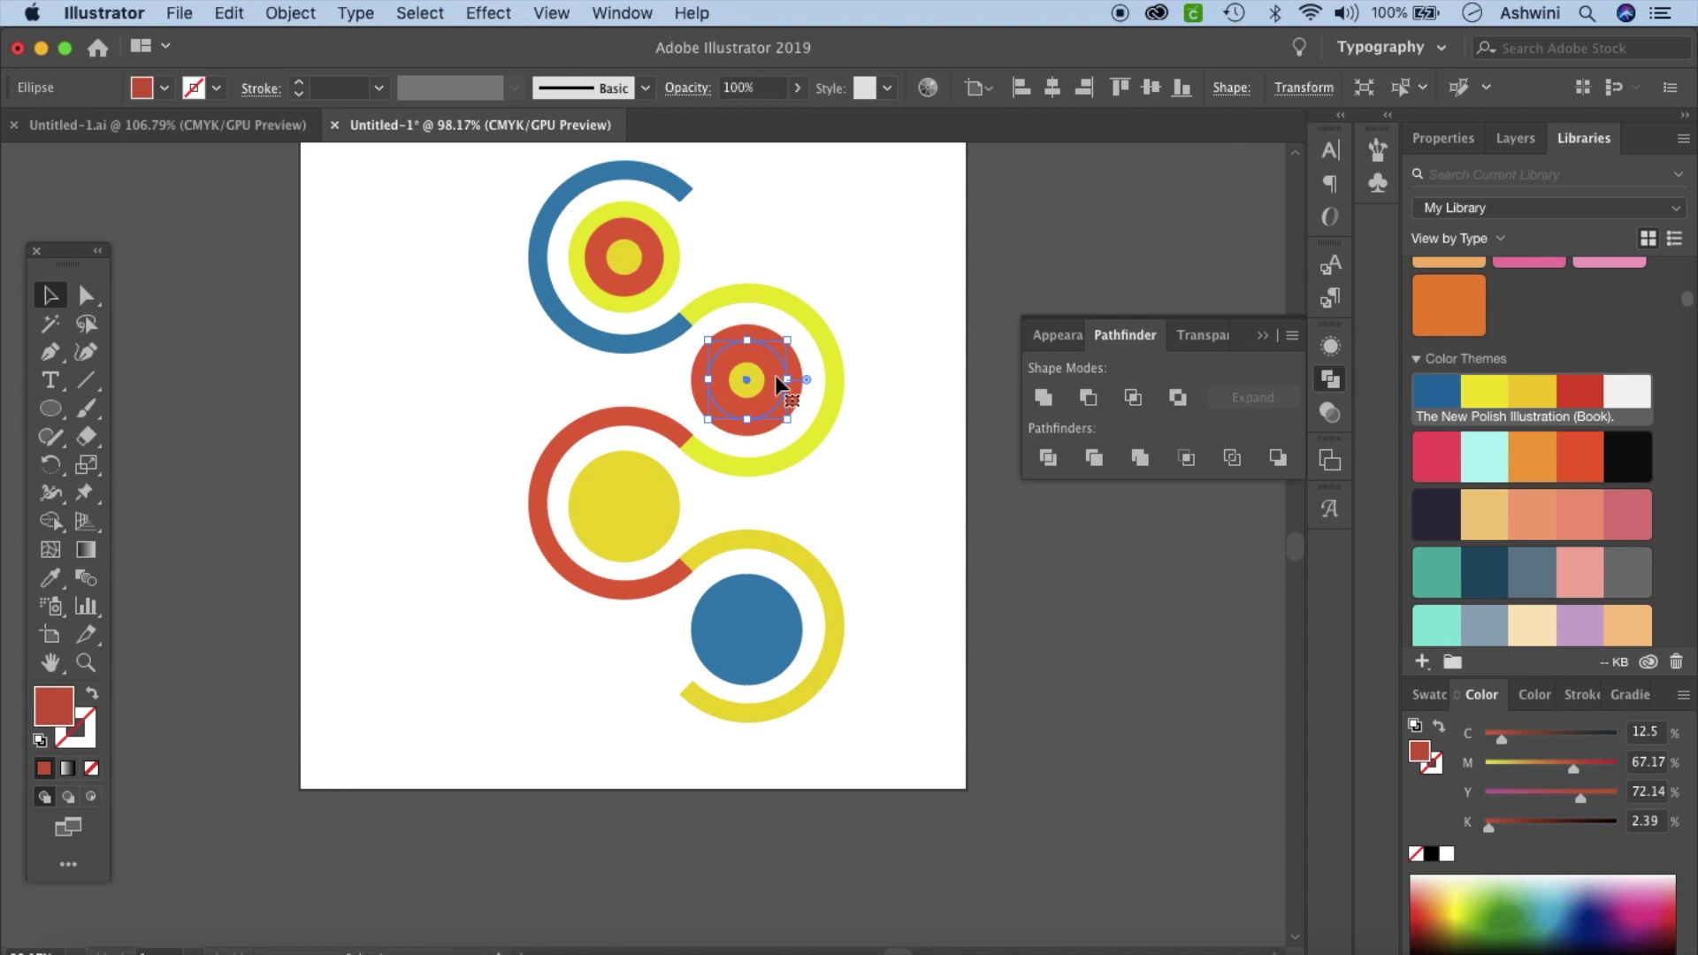
{"action": "mouse_move", "coordinate": [1486, 393]}
{"action": "left_mouse_down"}
{"action": "mouse_move", "coordinate": [730, 402]}
{"action": "mouse_move", "coordinate": [746, 380]}
{"action": "left_mouse_up"}
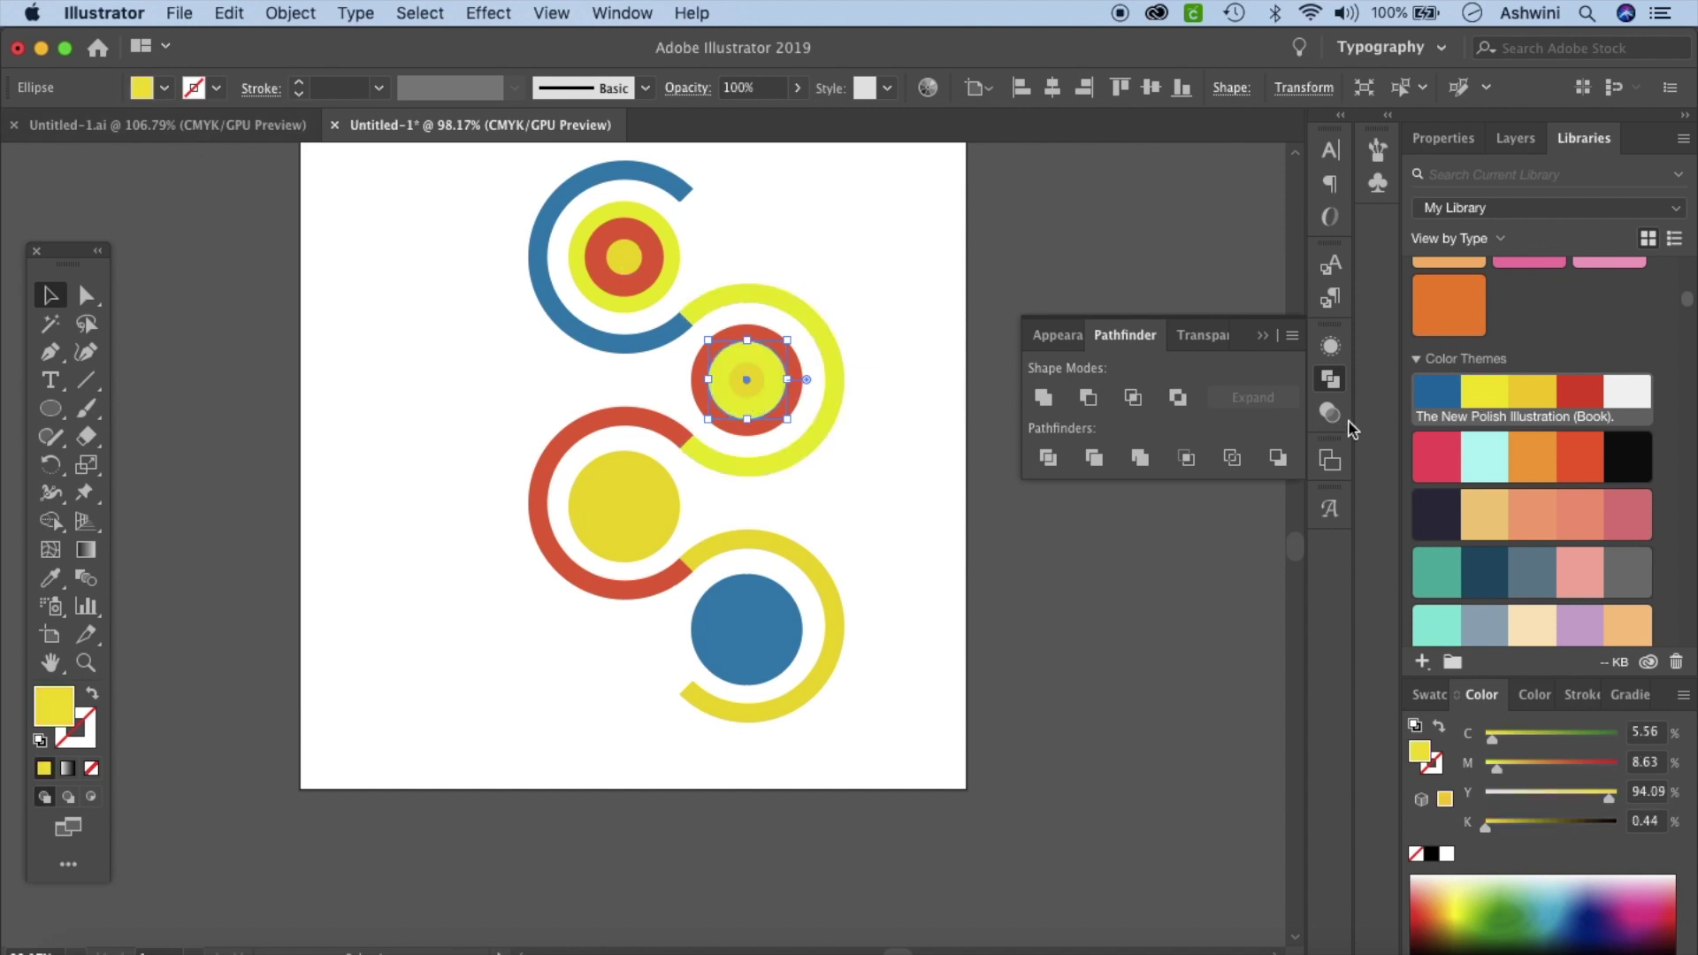
{"action": "left_click", "coordinate": [759, 385]}
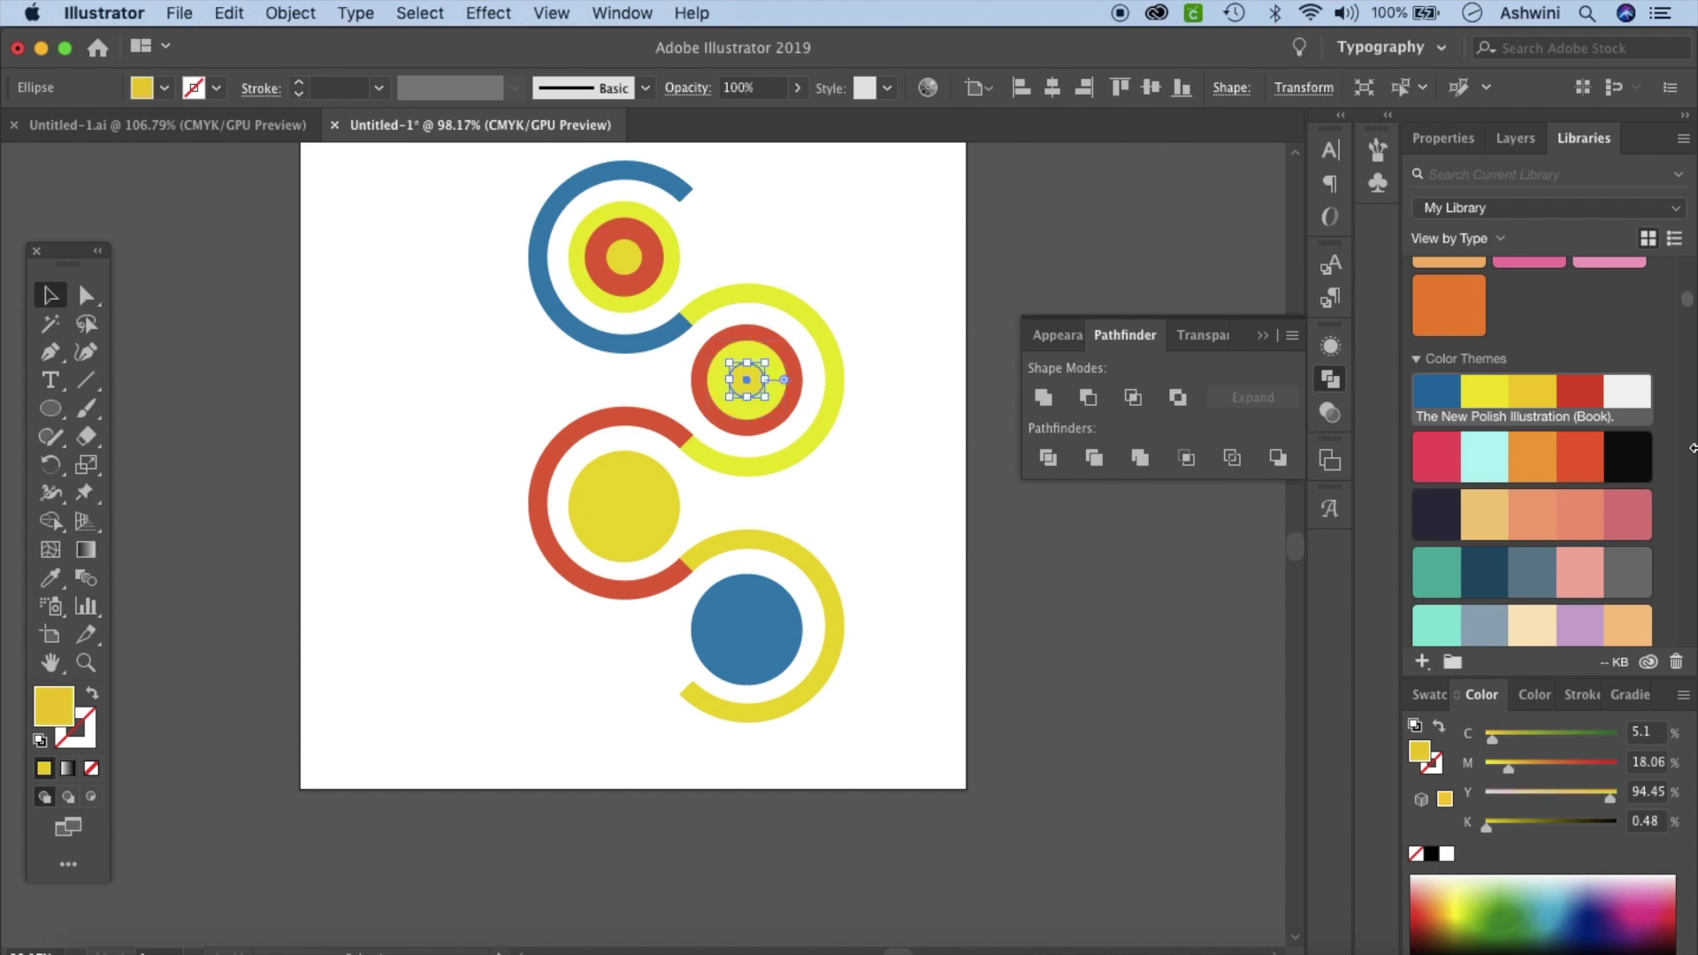
{"action": "left_click", "coordinate": [1433, 403]}
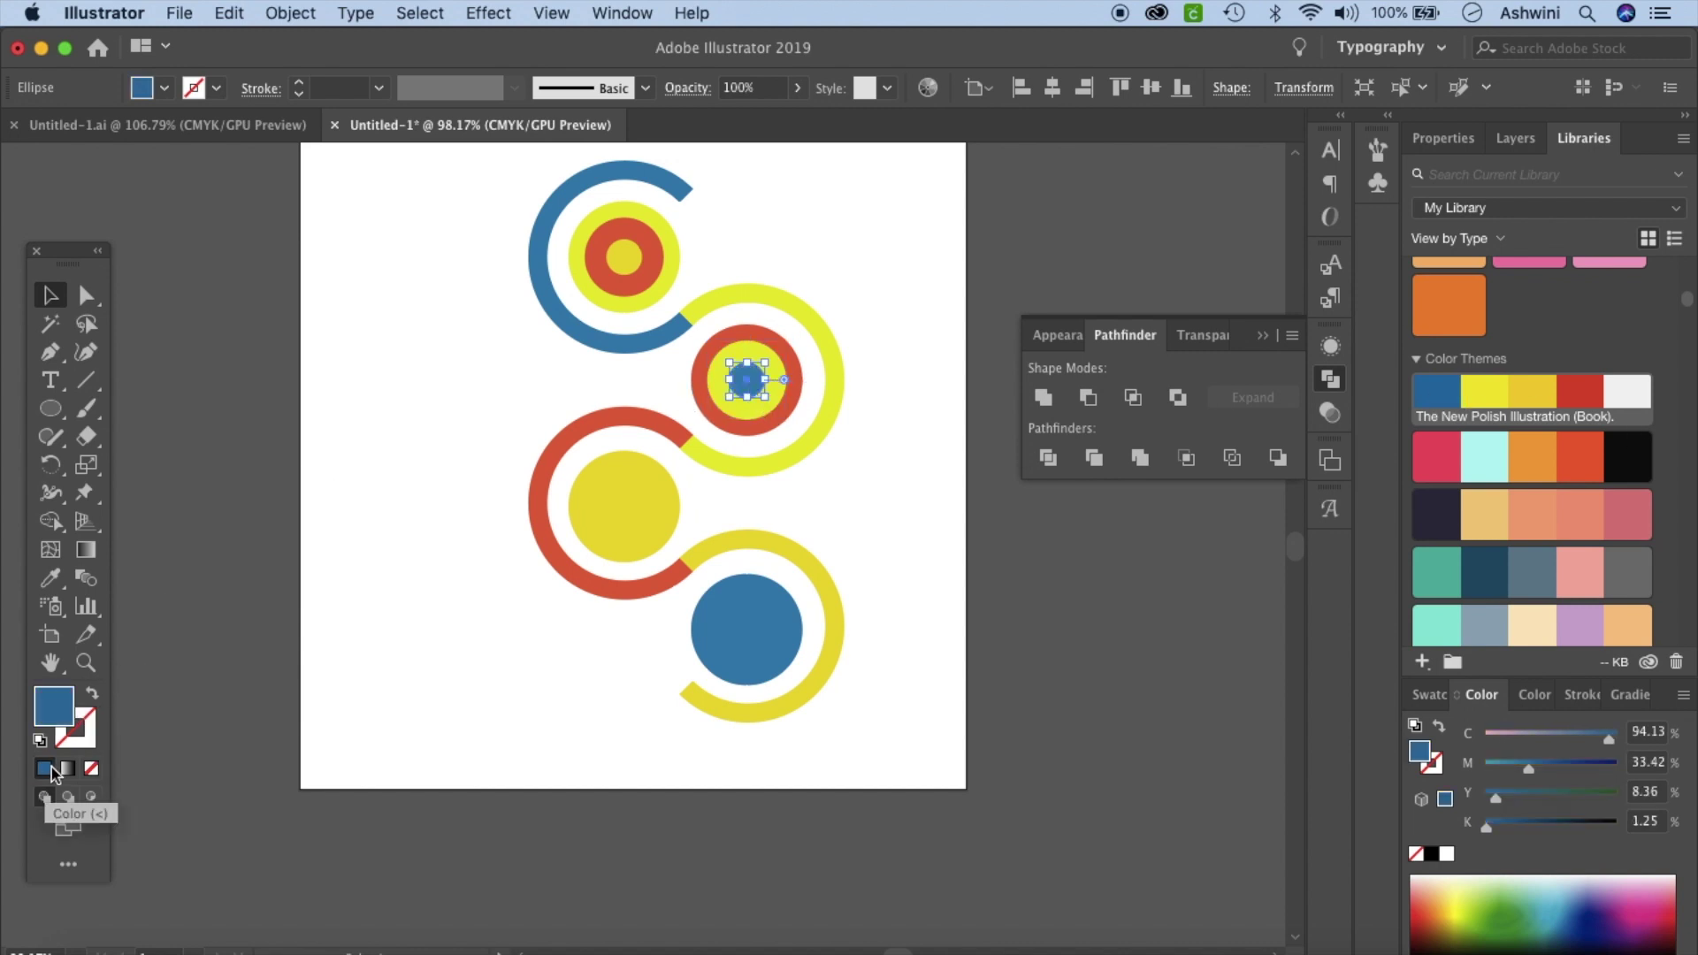
{"action": "key", "text": "super+shift+a"}
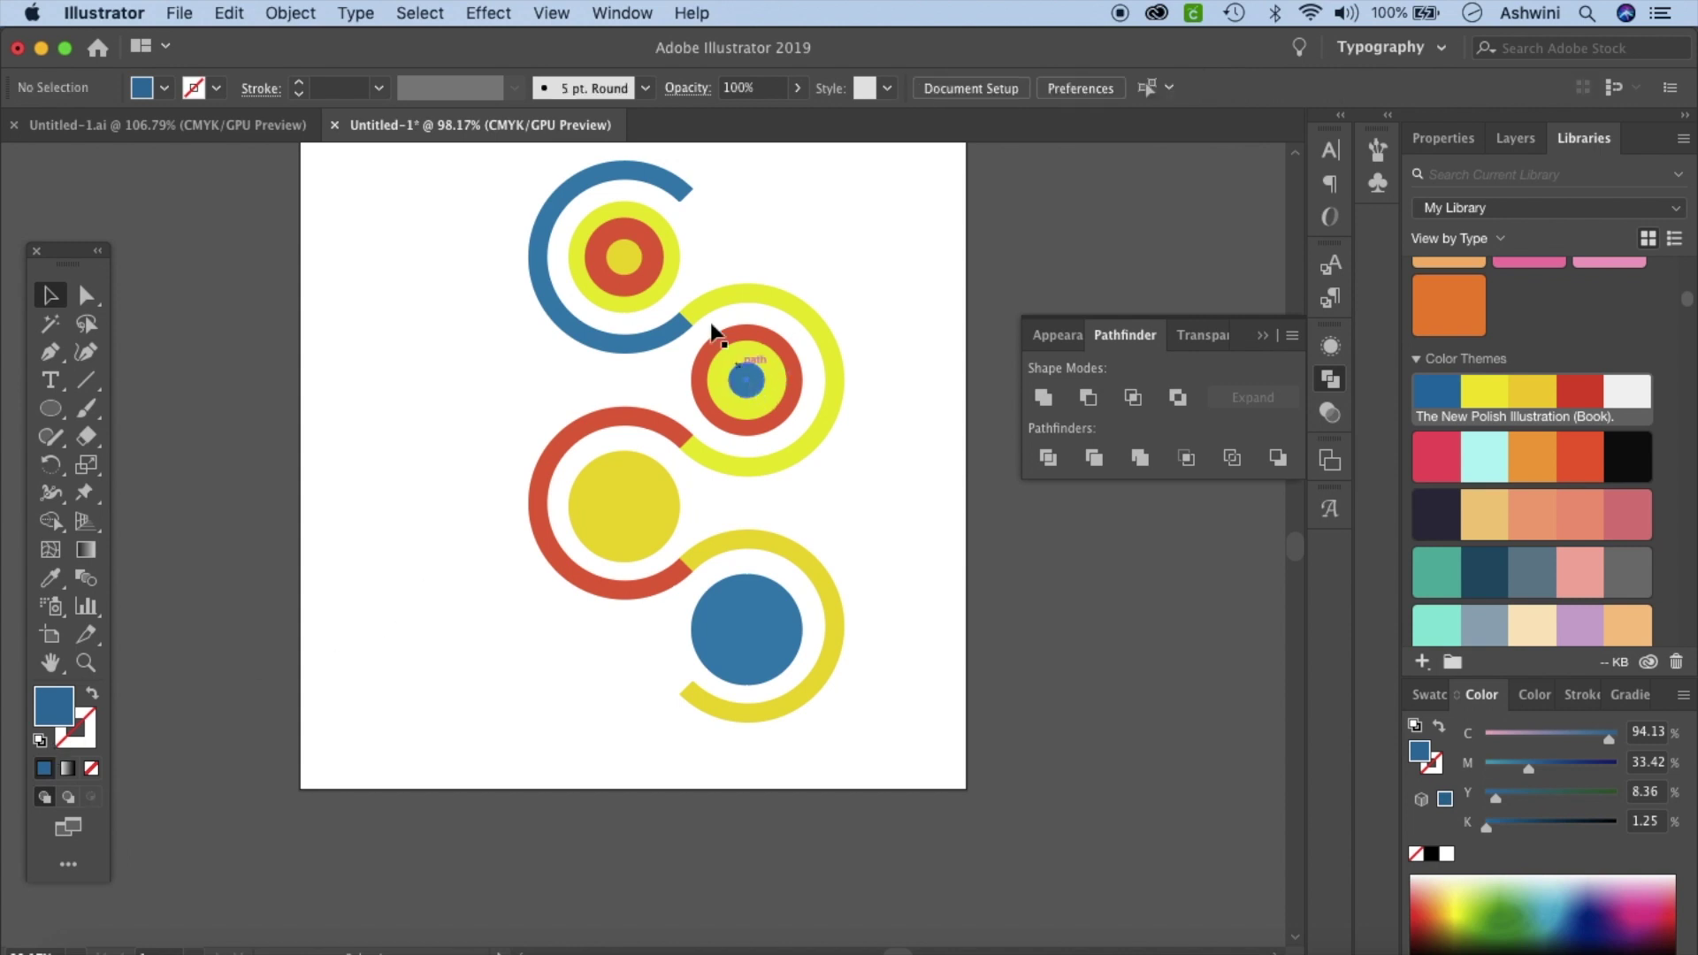
Step: Duplicate the inner circles and center dots of the upper two circles into the centers of the lower two circles
{"action": "left_click", "coordinate": [650, 281]}
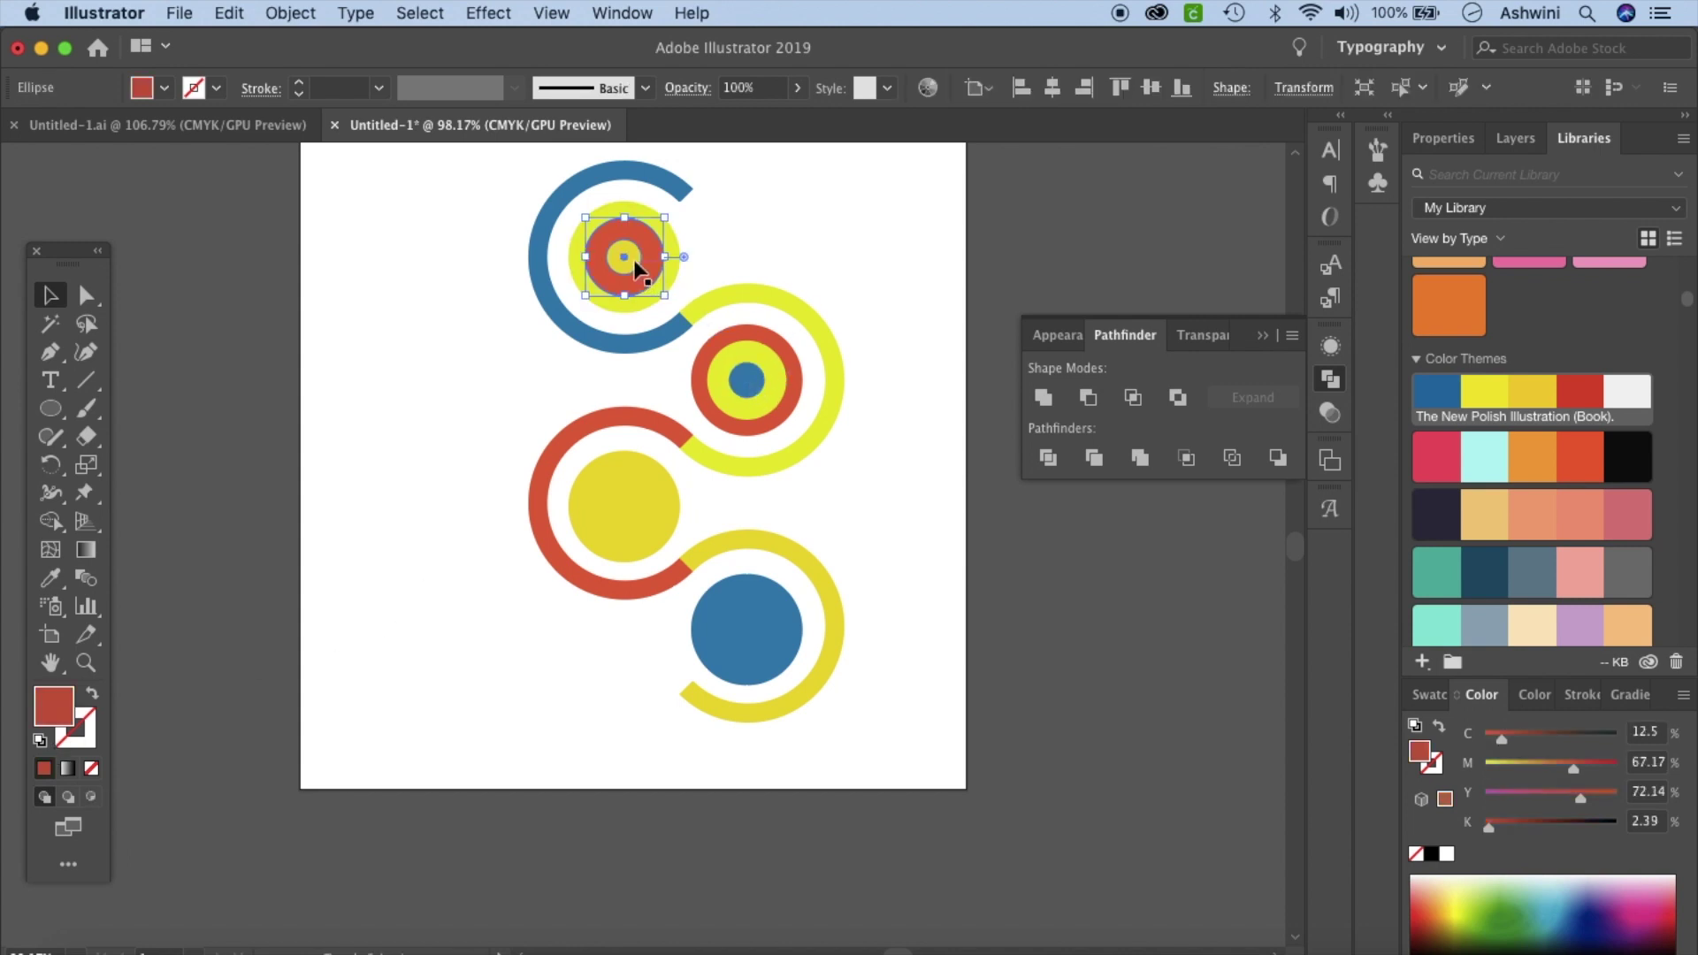
{"action": "left_click", "coordinate": [633, 259], "text": "shift"}
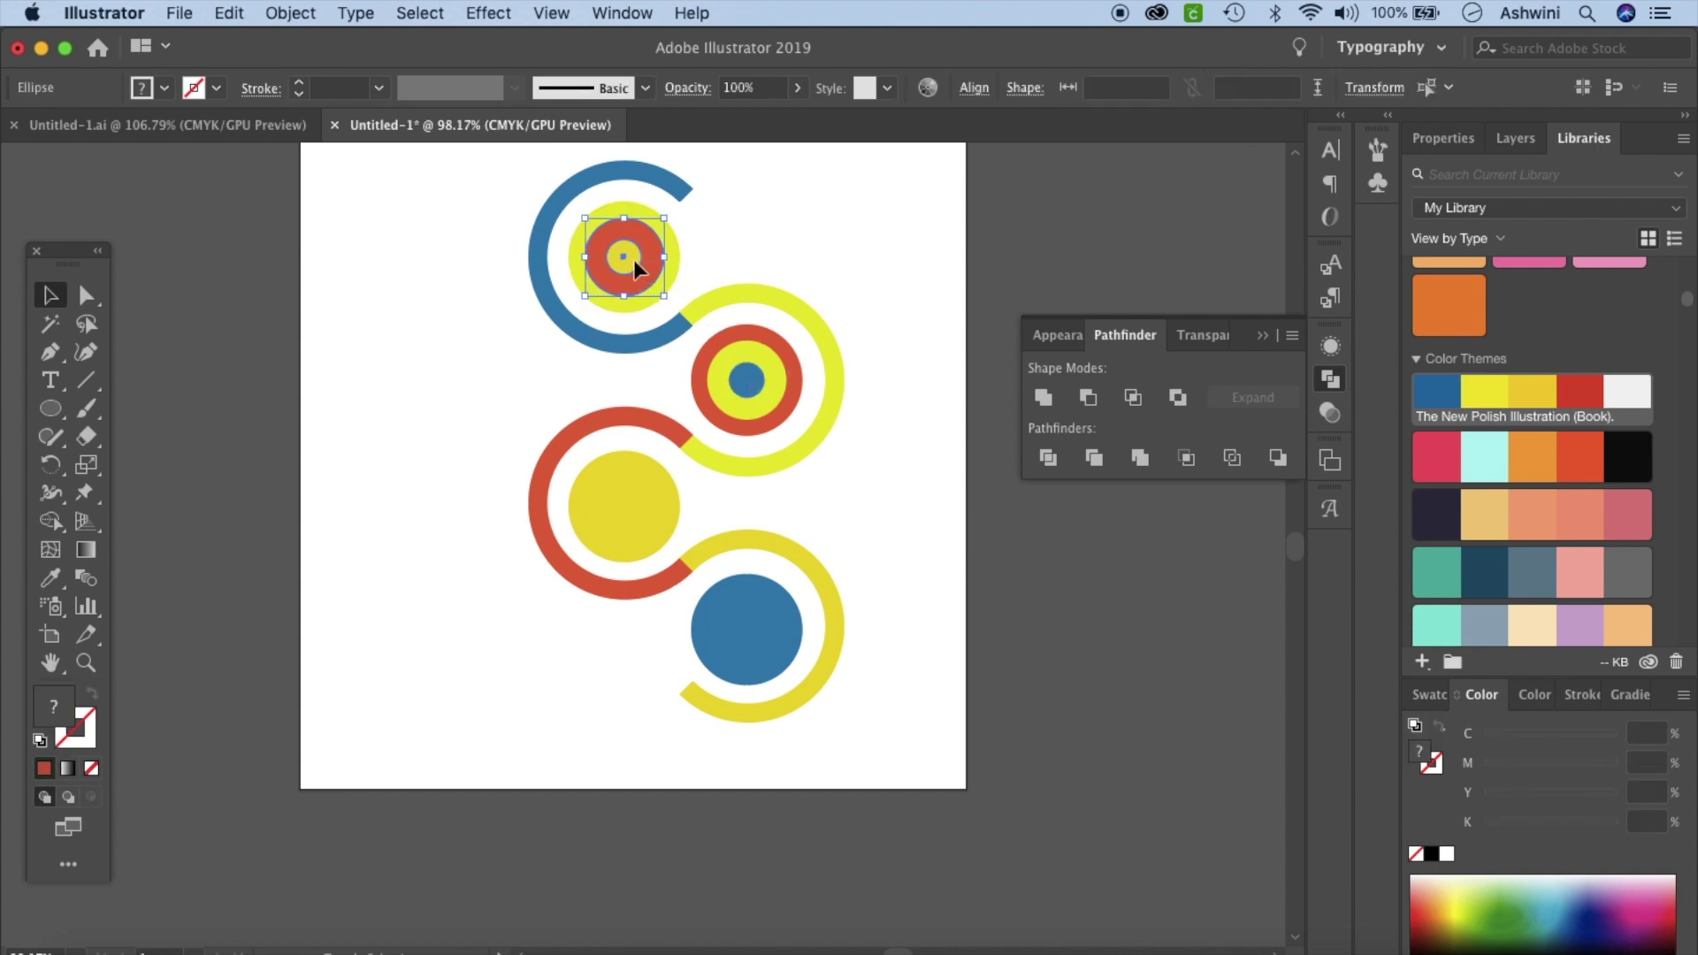
{"action": "left_click", "coordinate": [776, 405], "text": "shift"}
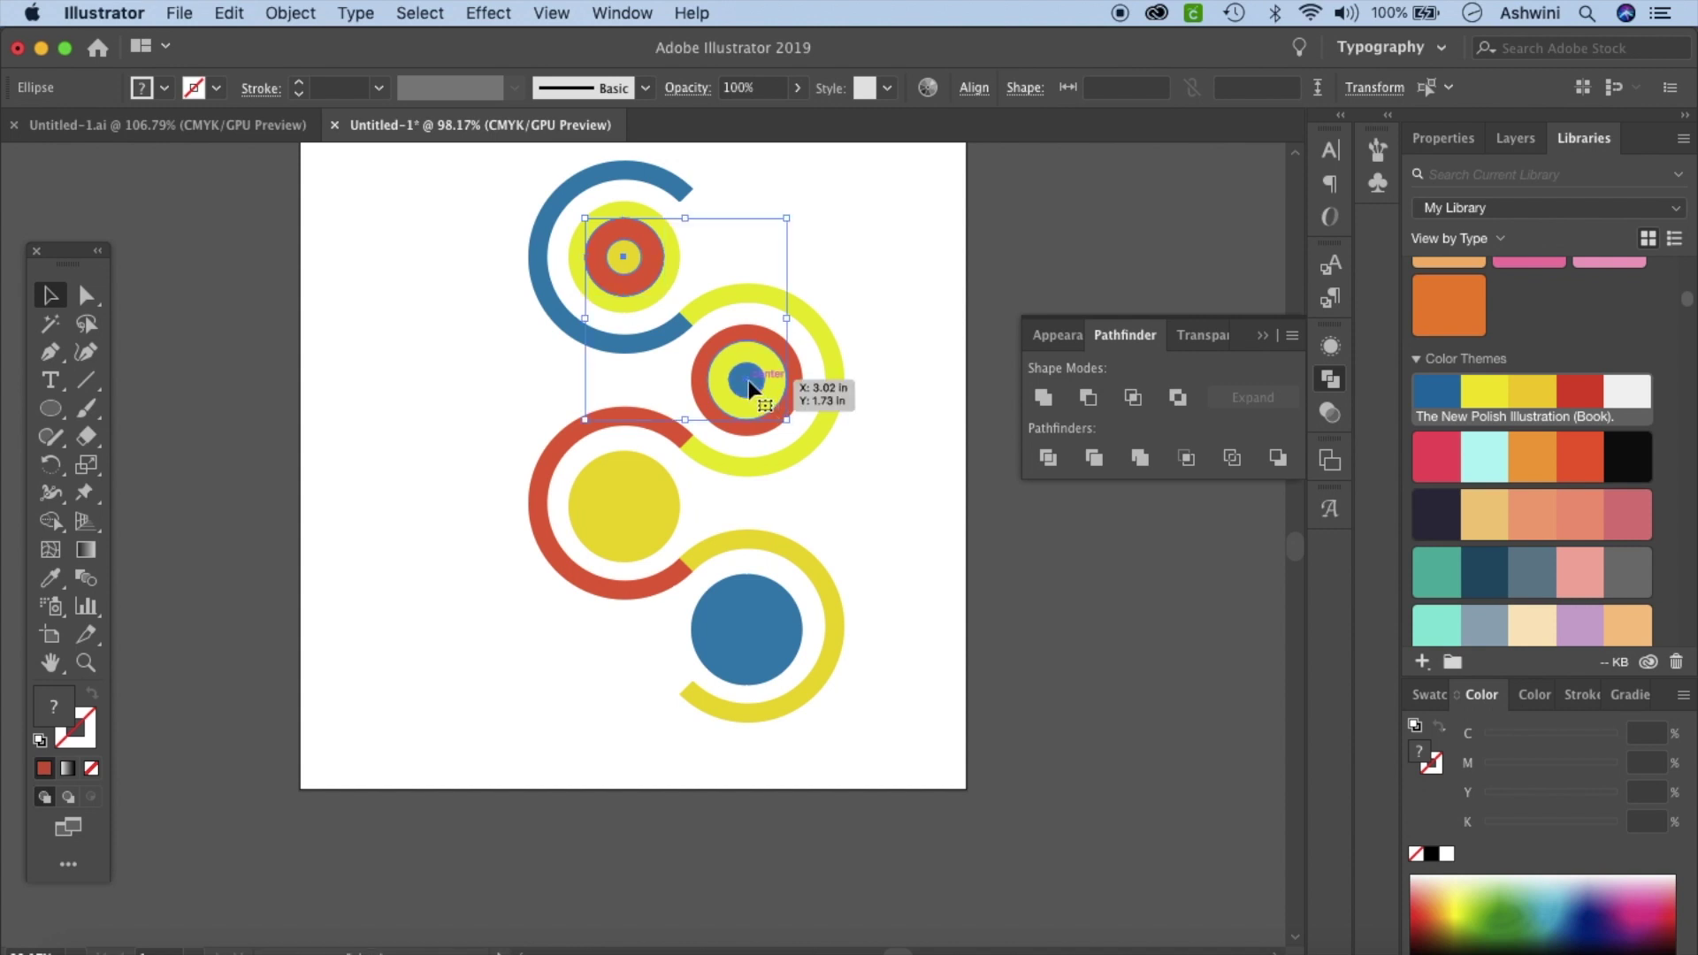
{"action": "left_click_drag", "start_coordinate": [749, 388], "coordinate": [790, 639]}
{"action": "left_click", "coordinate": [931, 542]}
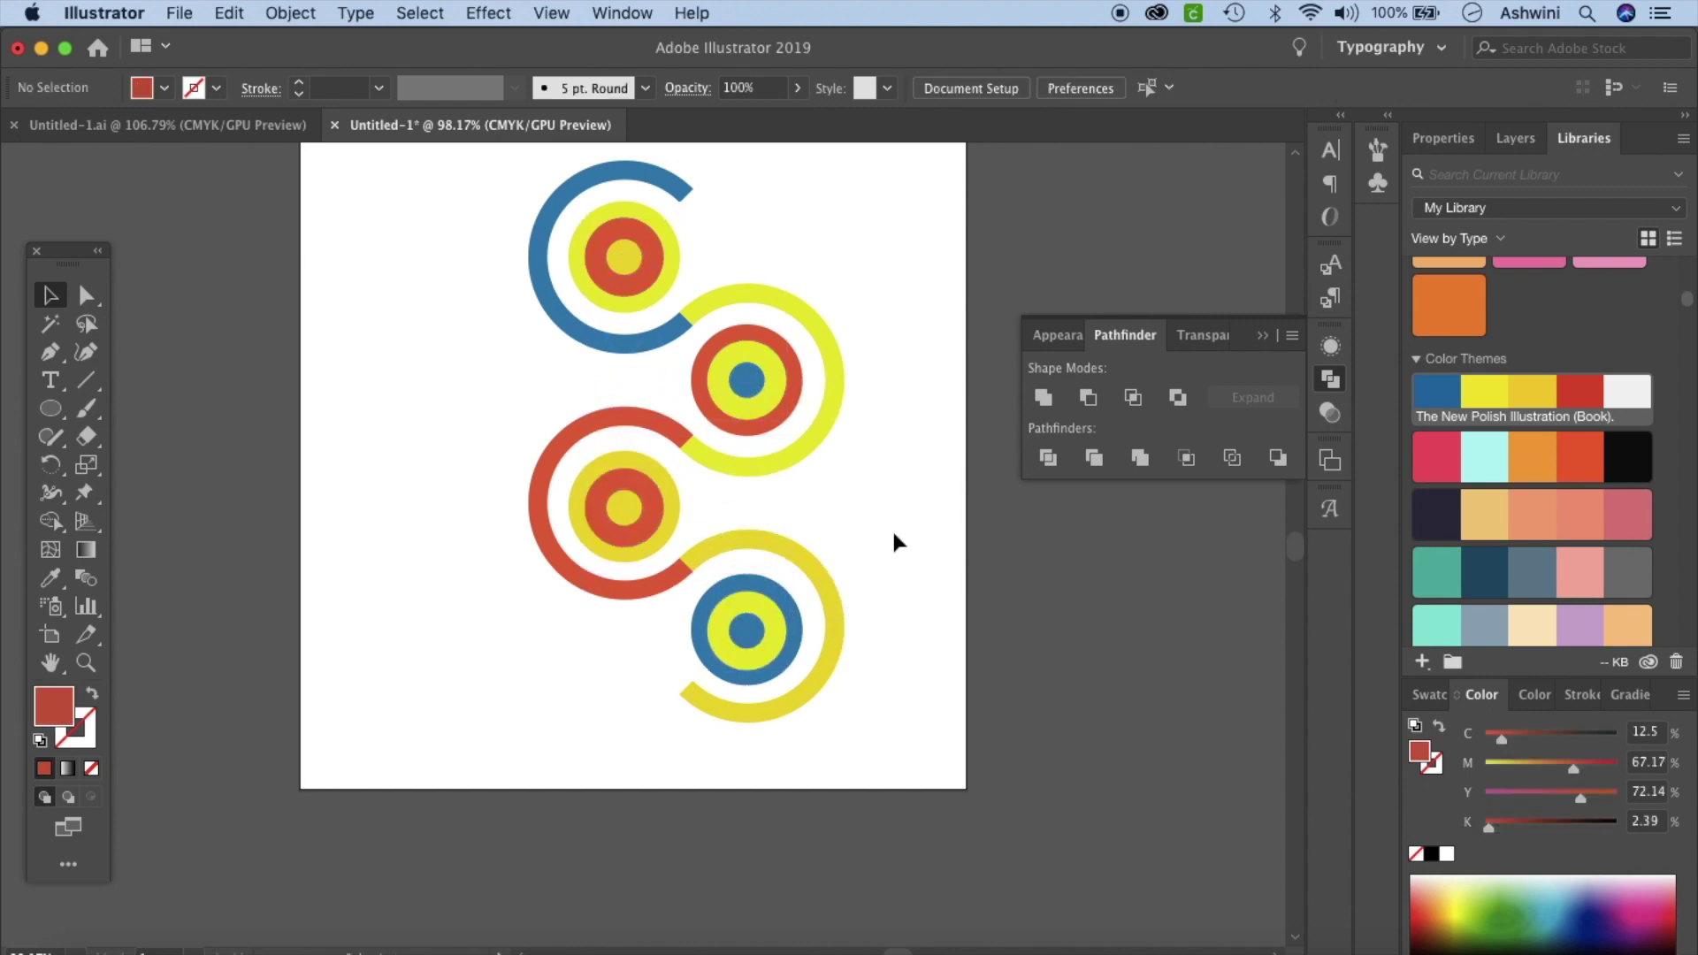
Step: Fill the third circle's inner circle with blue and its dot with bright yellow, and the lowest circle's center dot with red
{"action": "left_click", "coordinate": [659, 506]}
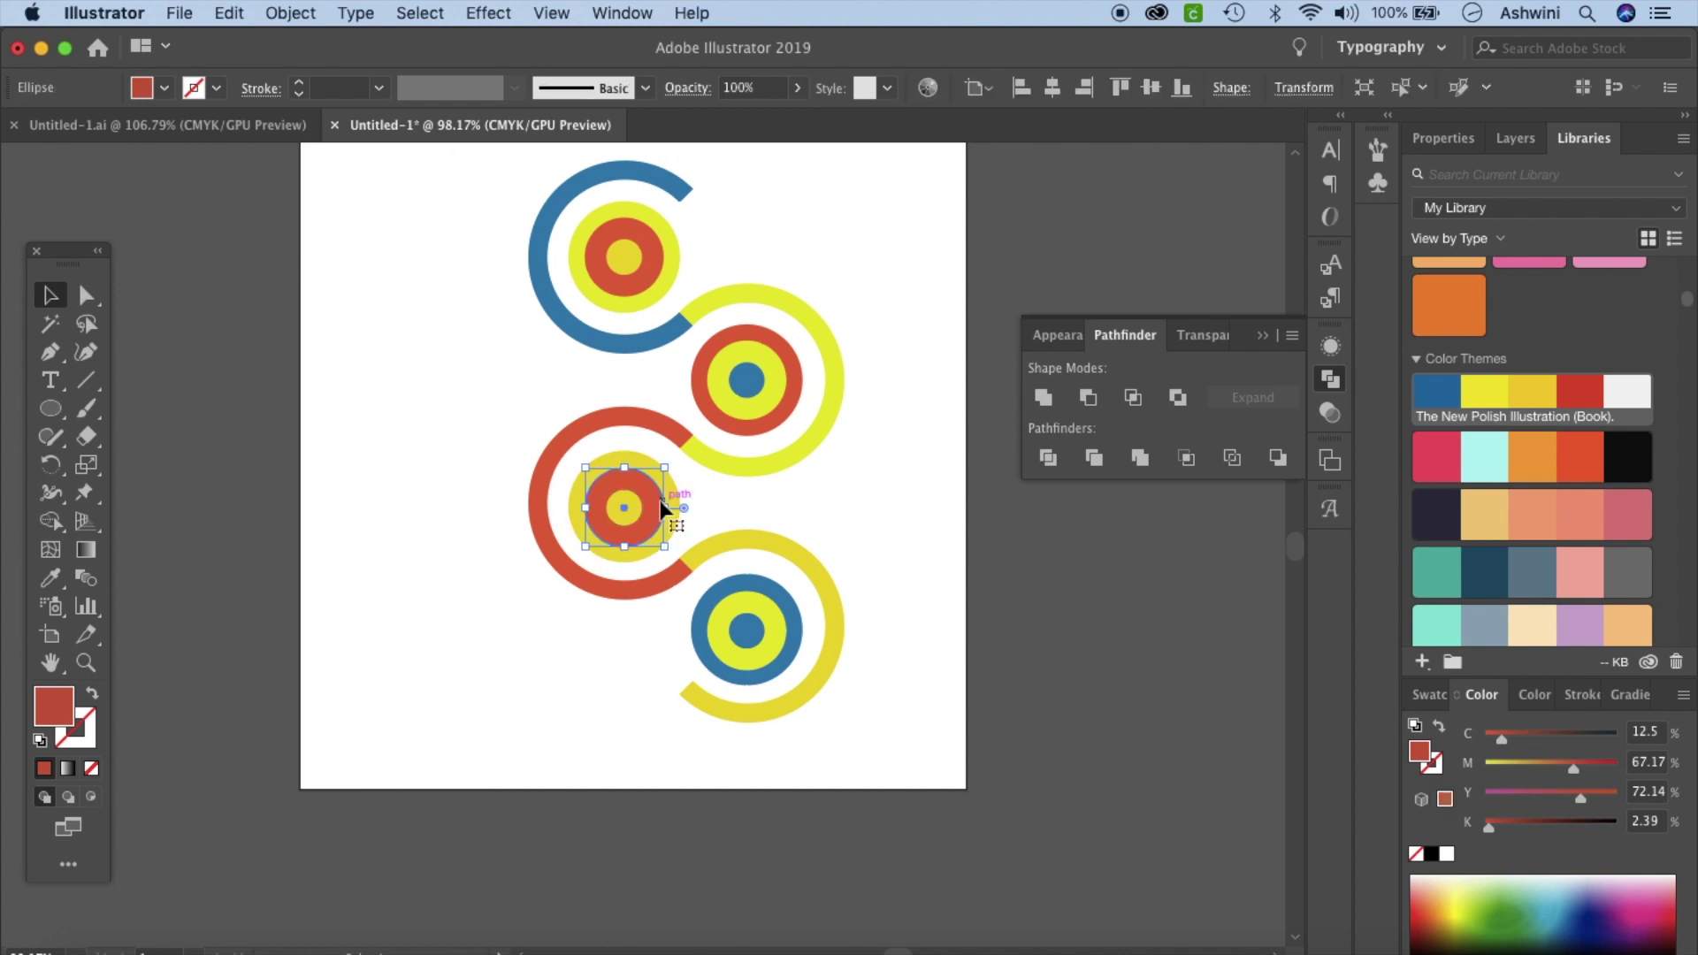
{"action": "left_click_drag", "start_coordinate": [1435, 392], "coordinate": [659, 509]}
{"action": "left_click", "coordinate": [626, 507]}
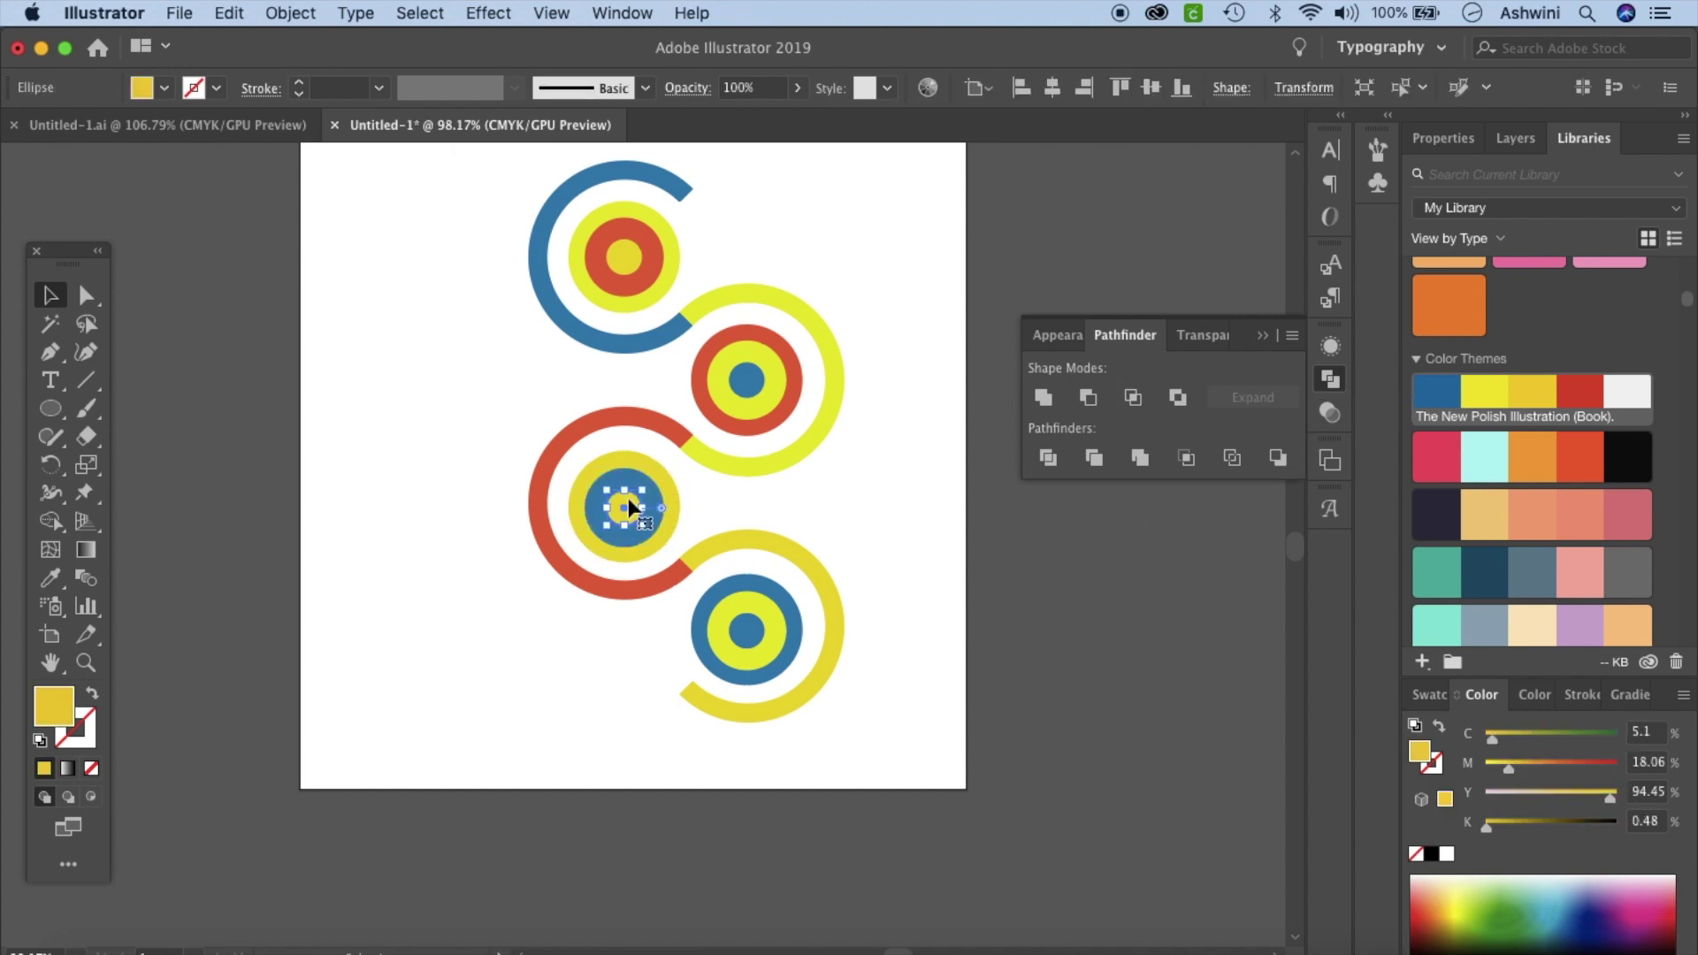
{"action": "left_click", "coordinate": [1485, 392]}
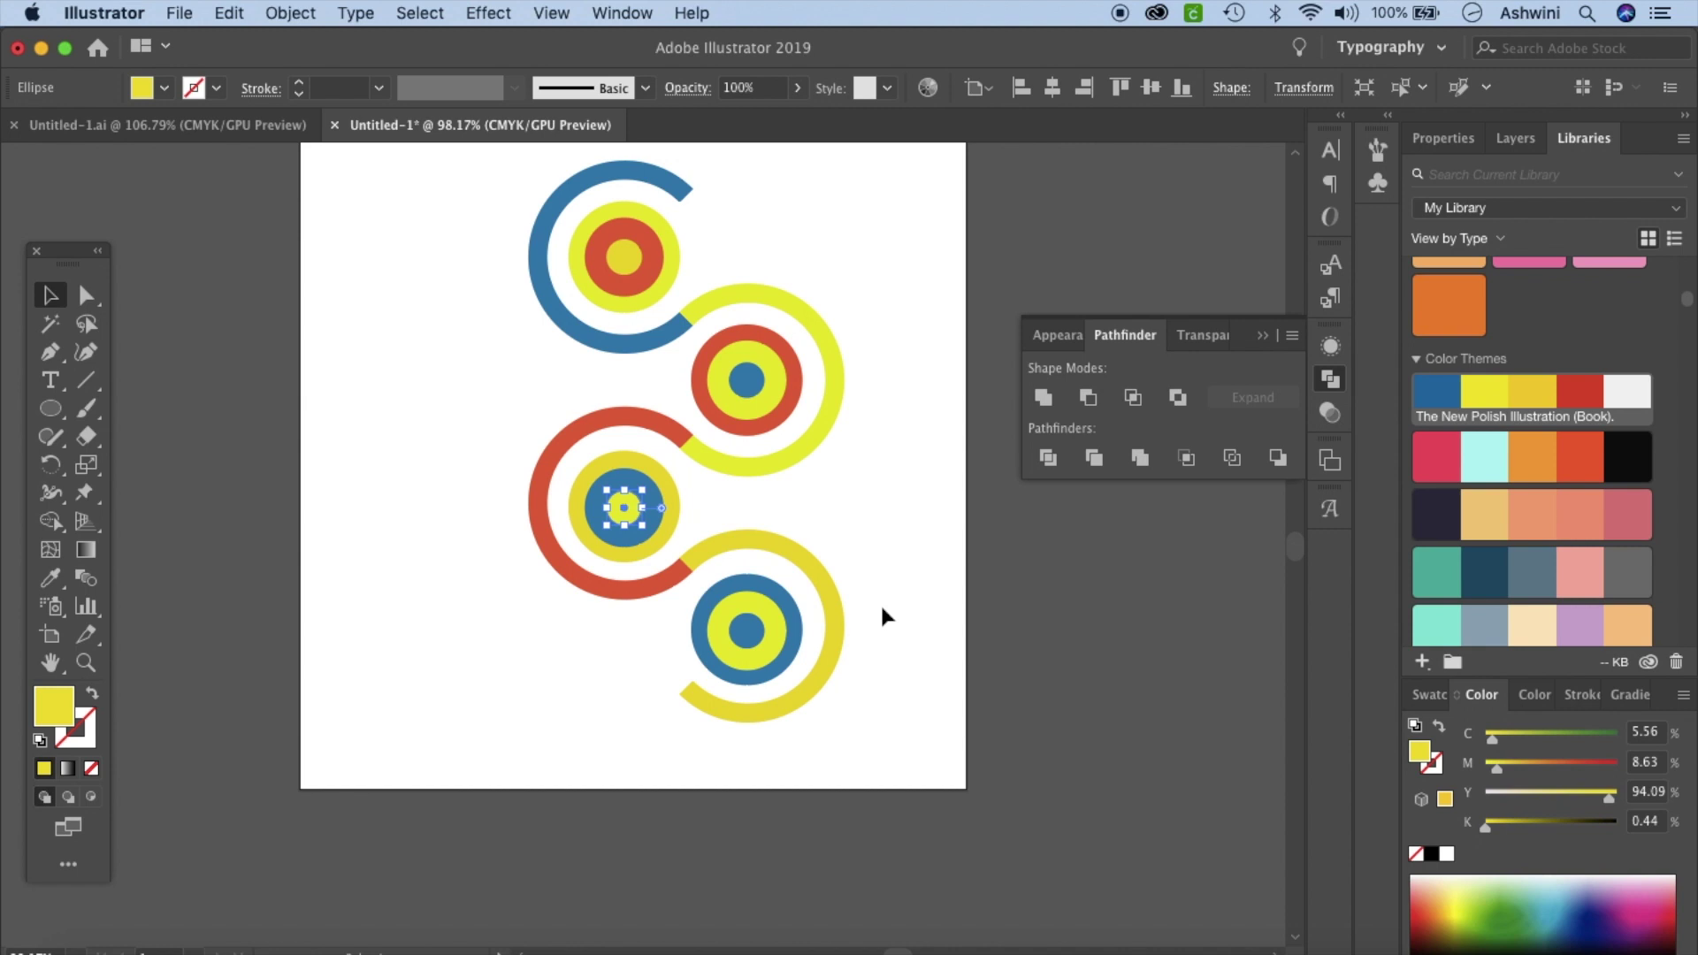
{"action": "left_click", "coordinate": [756, 631]}
{"action": "left_click", "coordinate": [1581, 392]}
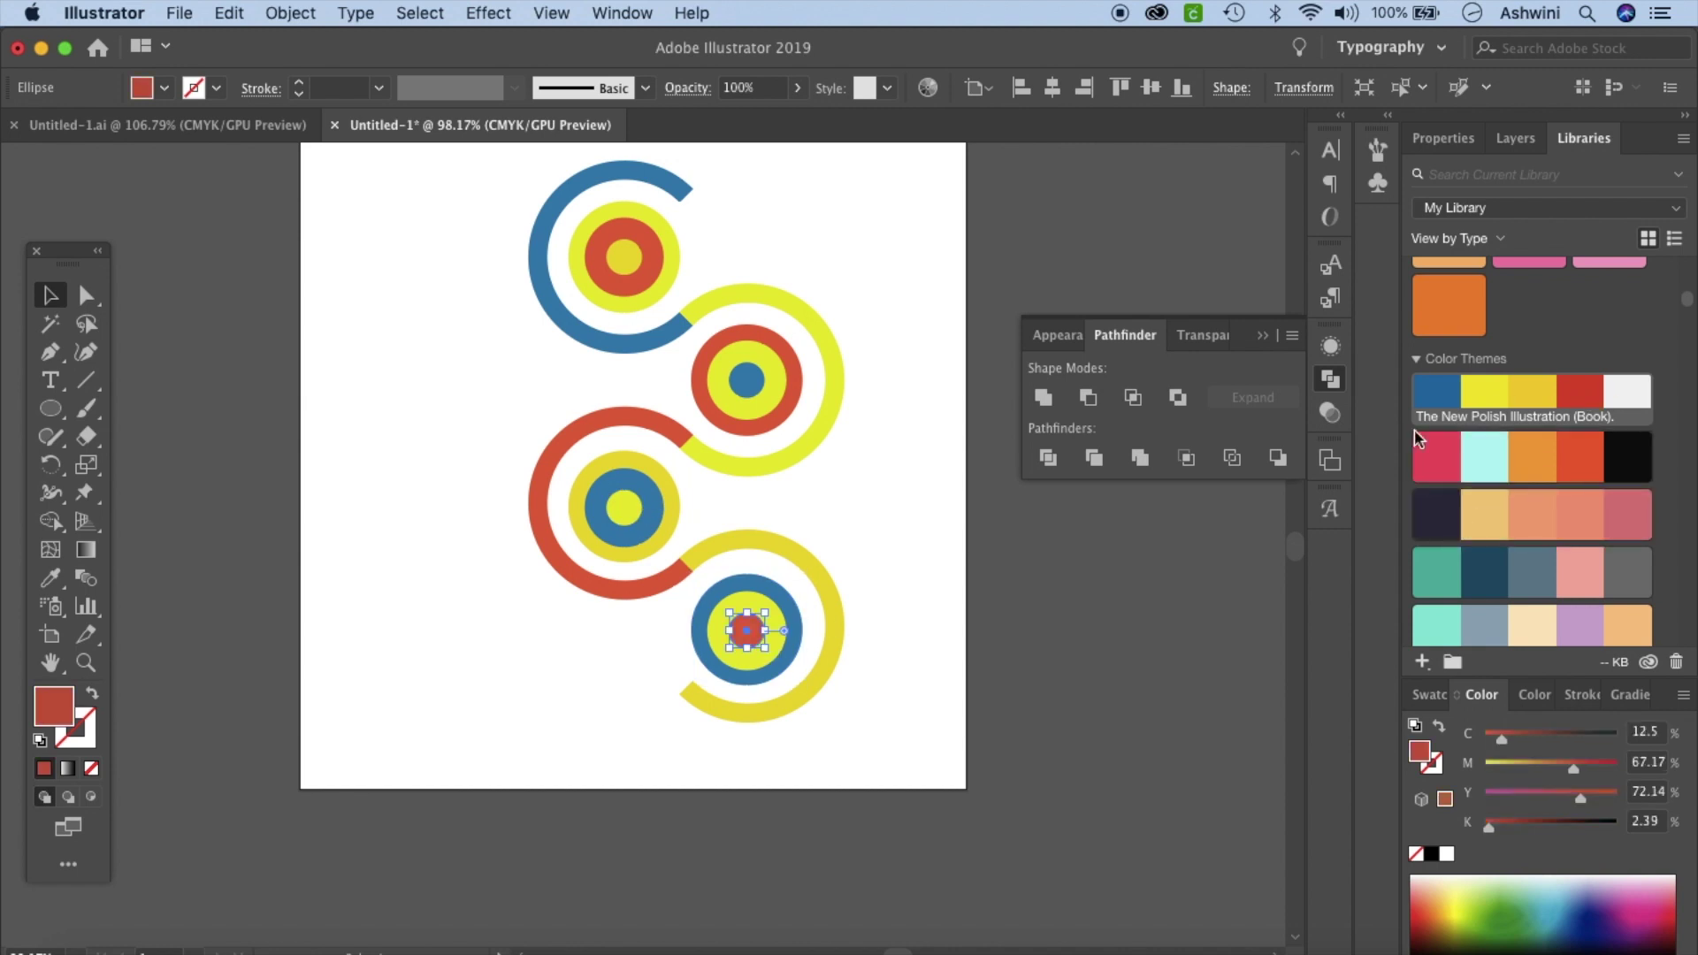
{"action": "left_click", "coordinate": [1003, 628]}
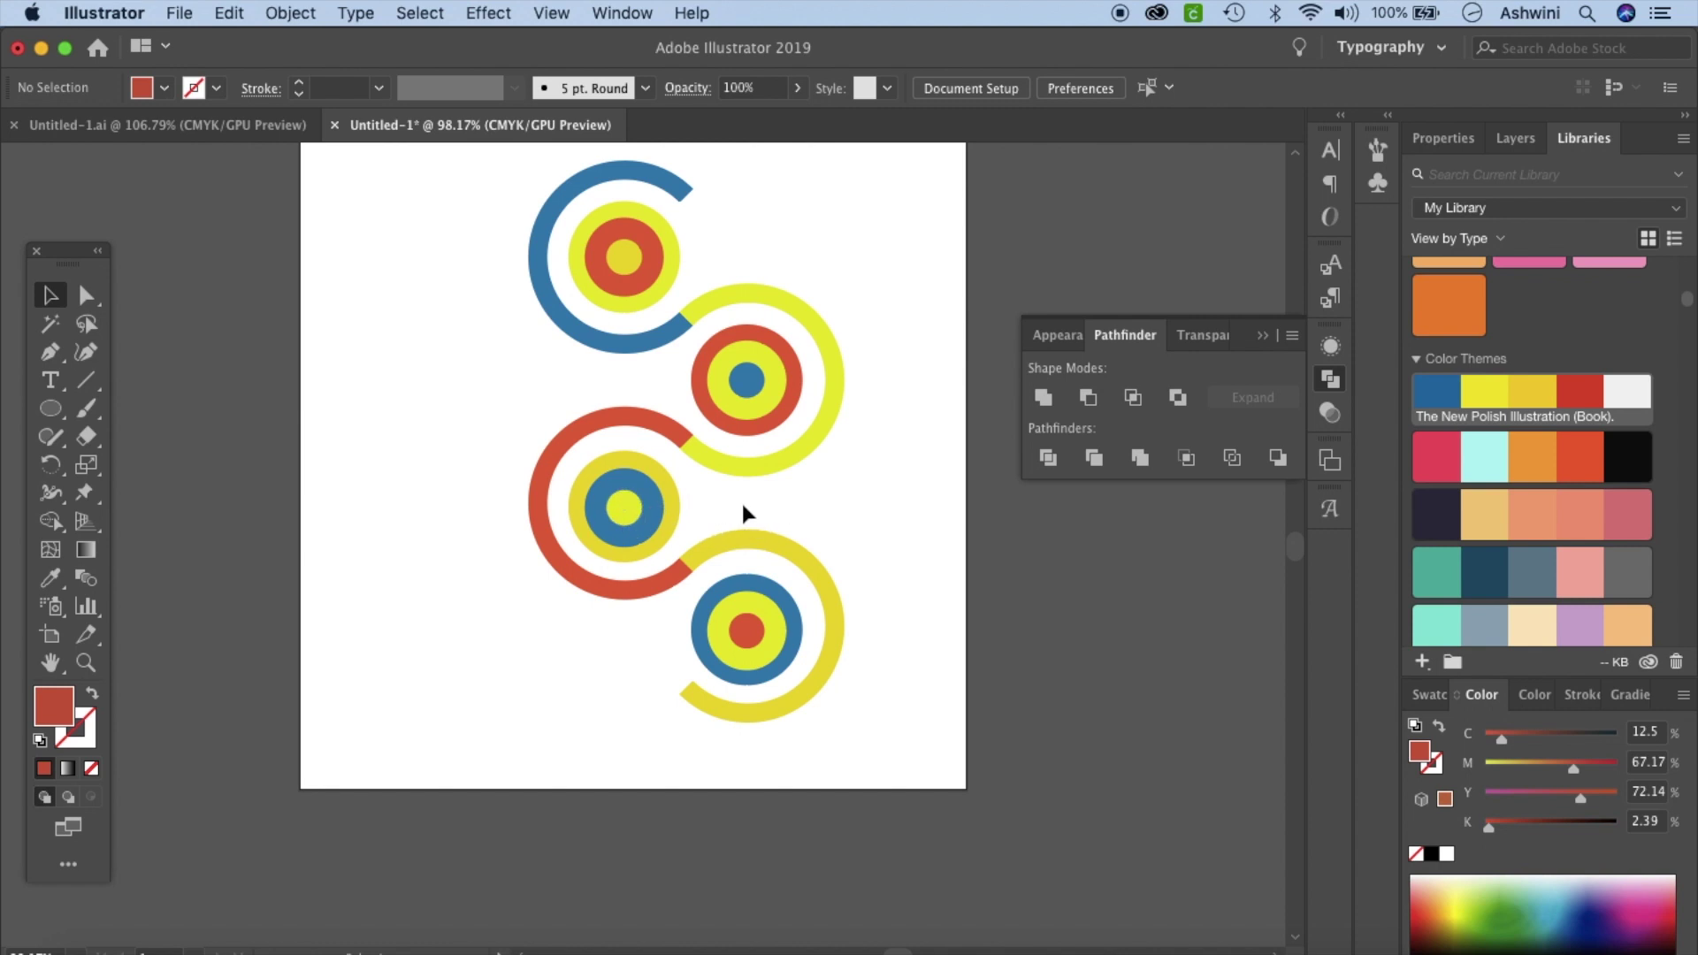
Step: Duplicate the third circle's bright yellow dot horizontally into the gap between the bright yellow and golden arcs
{"action": "left_click", "coordinate": [625, 513]}
{"action": "left_click_drag", "start_coordinate": [626, 513], "coordinate": [749, 504]}
{"action": "left_click_drag", "start_coordinate": [747, 505], "coordinate": [747, 504]}
{"action": "left_click", "coordinate": [916, 571]}
Step: Nudge the third circle's concentric set together with the loose bright yellow dot slightly upward to center the set inside the red arc
{"action": "scroll", "coordinate": [793, 526], "scroll_direction": "up", "scroll_amount": 3}
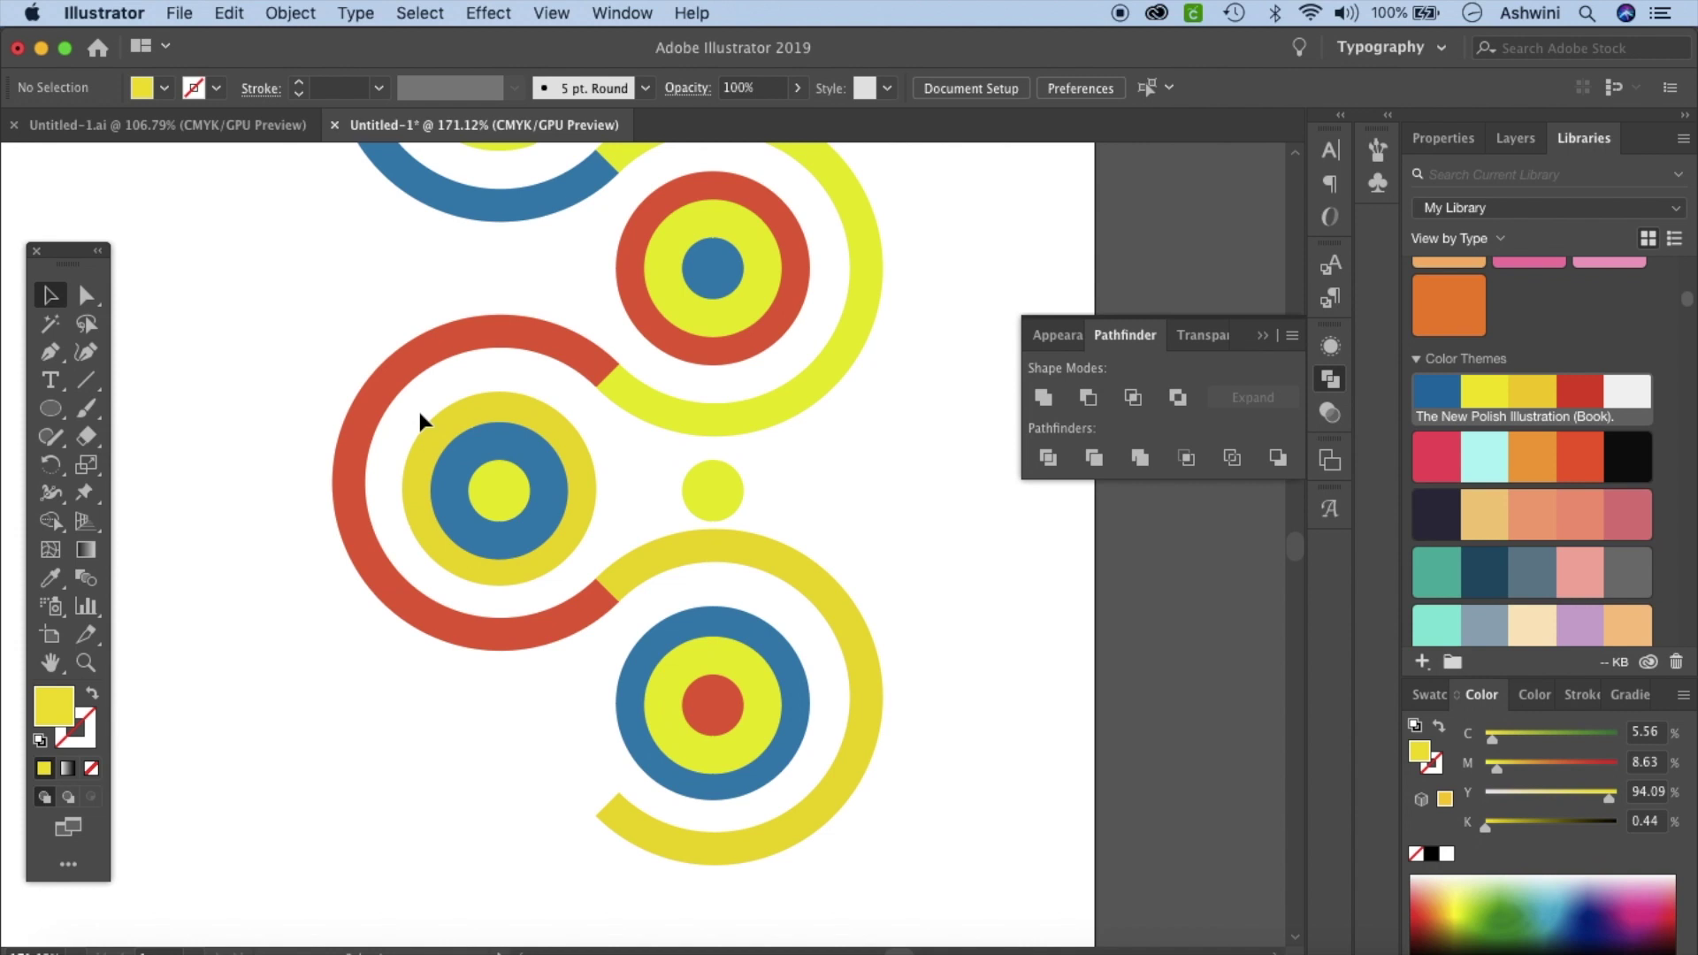
{"action": "left_click_drag", "start_coordinate": [410, 398], "coordinate": [589, 576]}
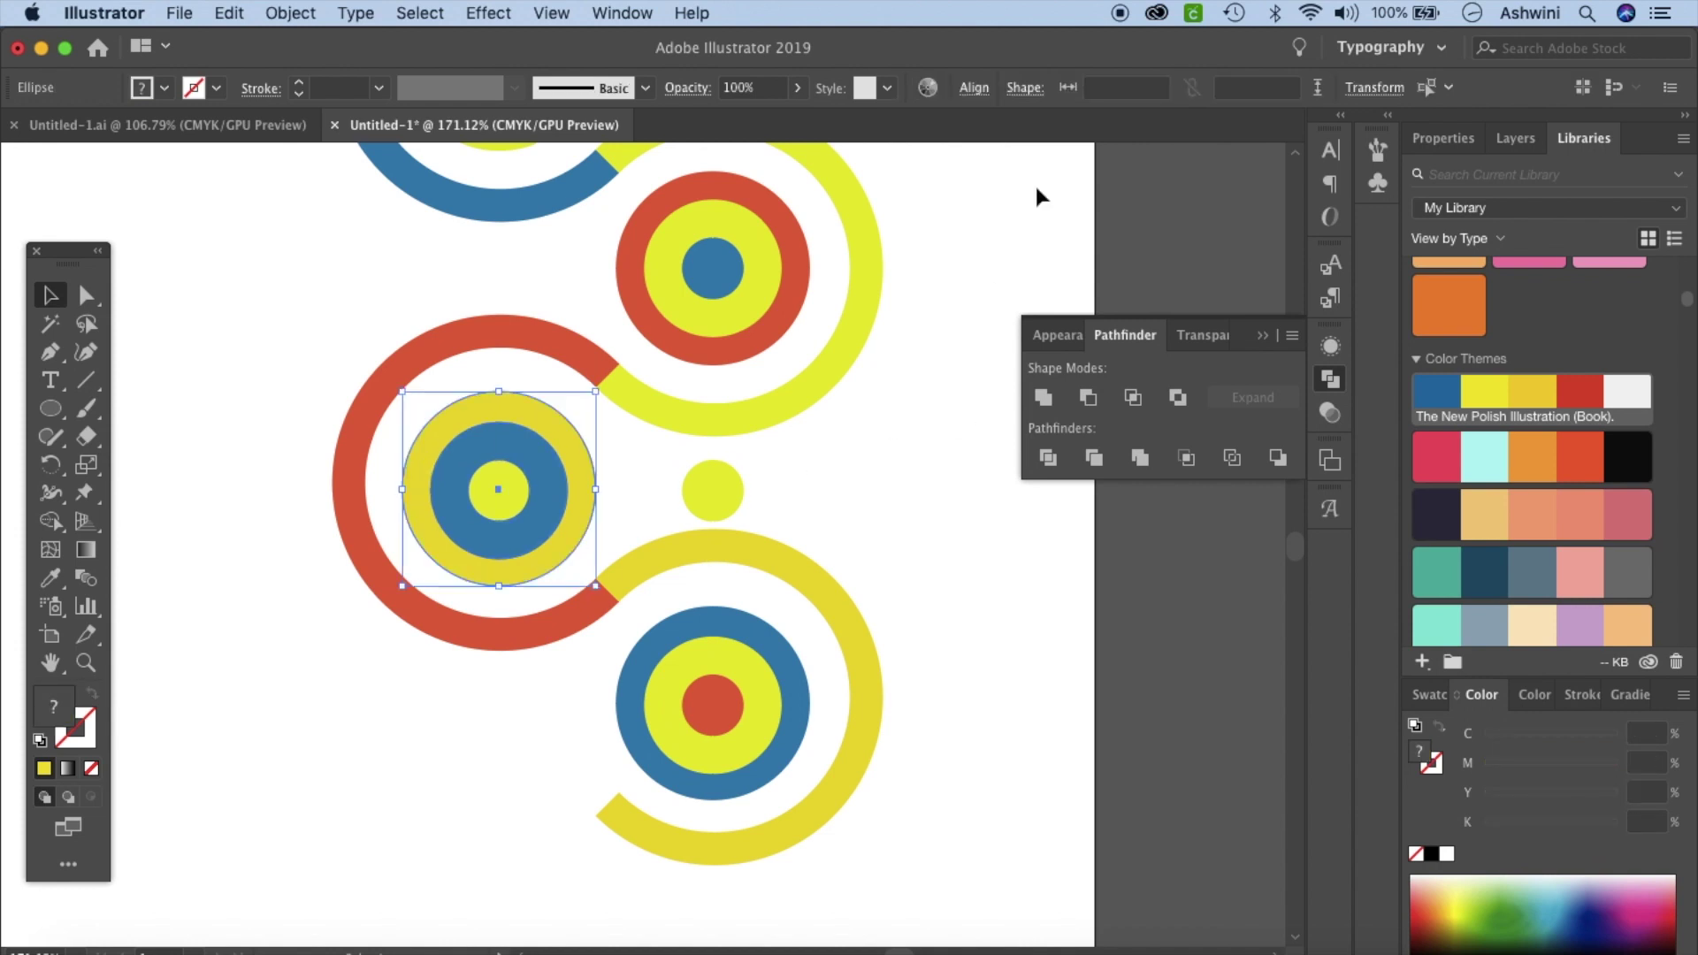
{"action": "left_click", "coordinate": [895, 476]}
{"action": "left_click", "coordinate": [715, 500]}
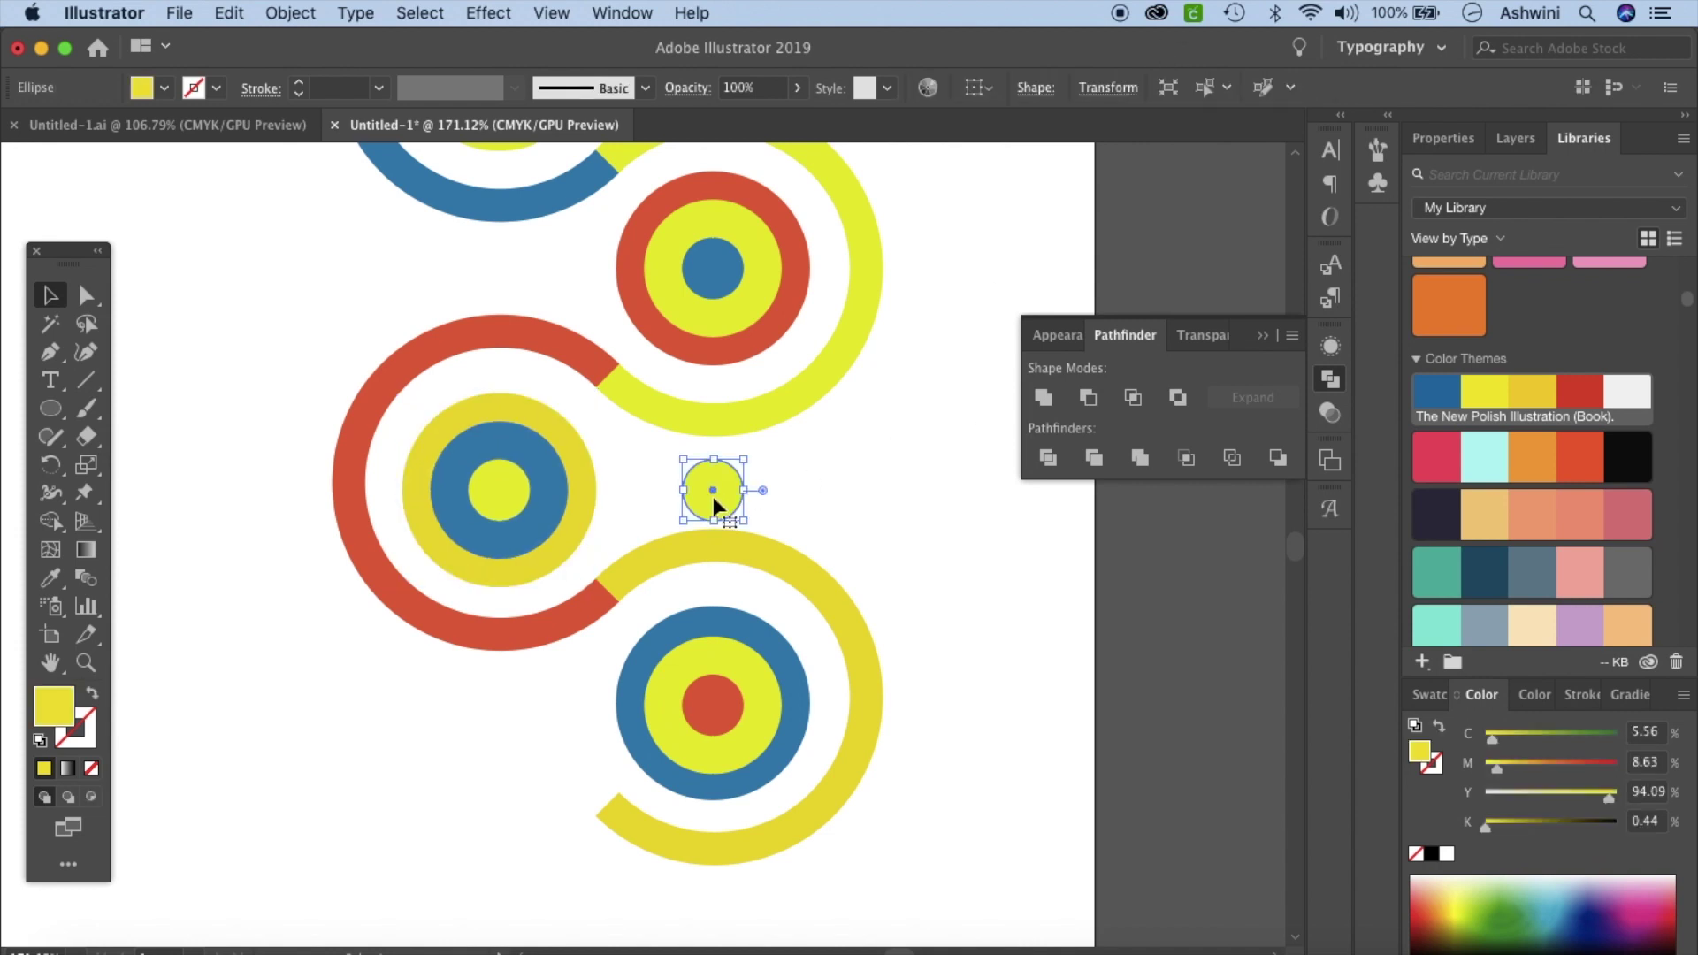
{"action": "left_click_drag", "start_coordinate": [414, 409], "coordinate": [600, 574]}
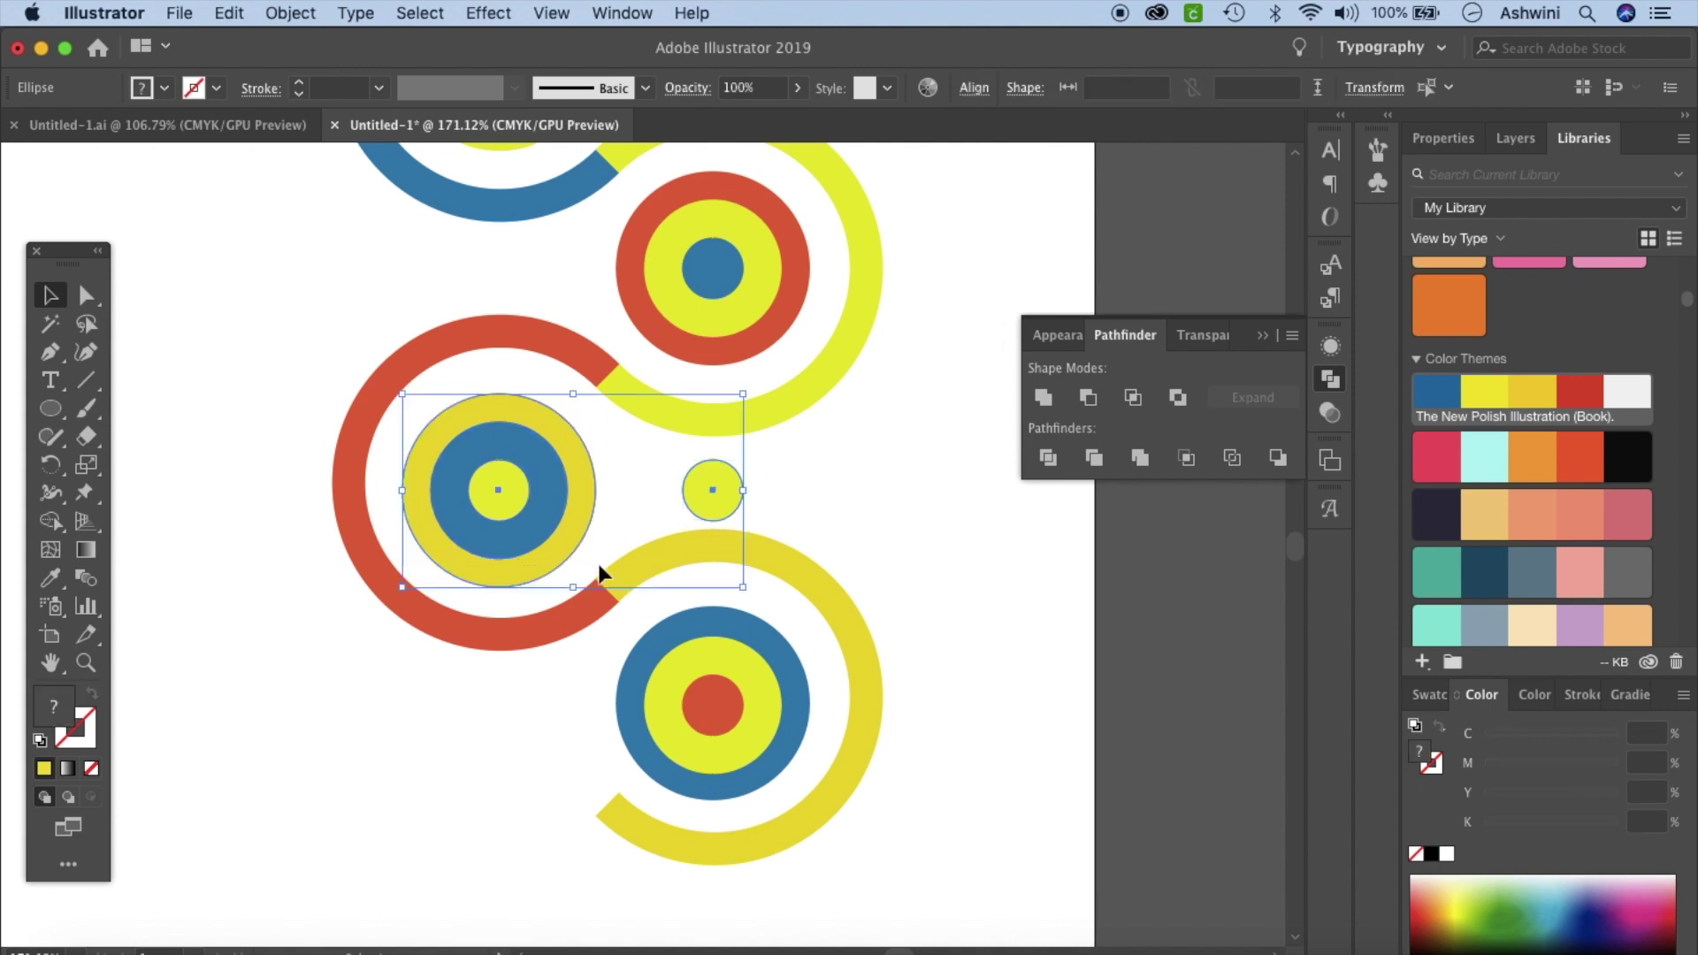
{"action": "key", "text": "Up"}
{"action": "key", "text": "Up"}
{"action": "key", "text": "Up"}
{"action": "key", "text": "Down"}
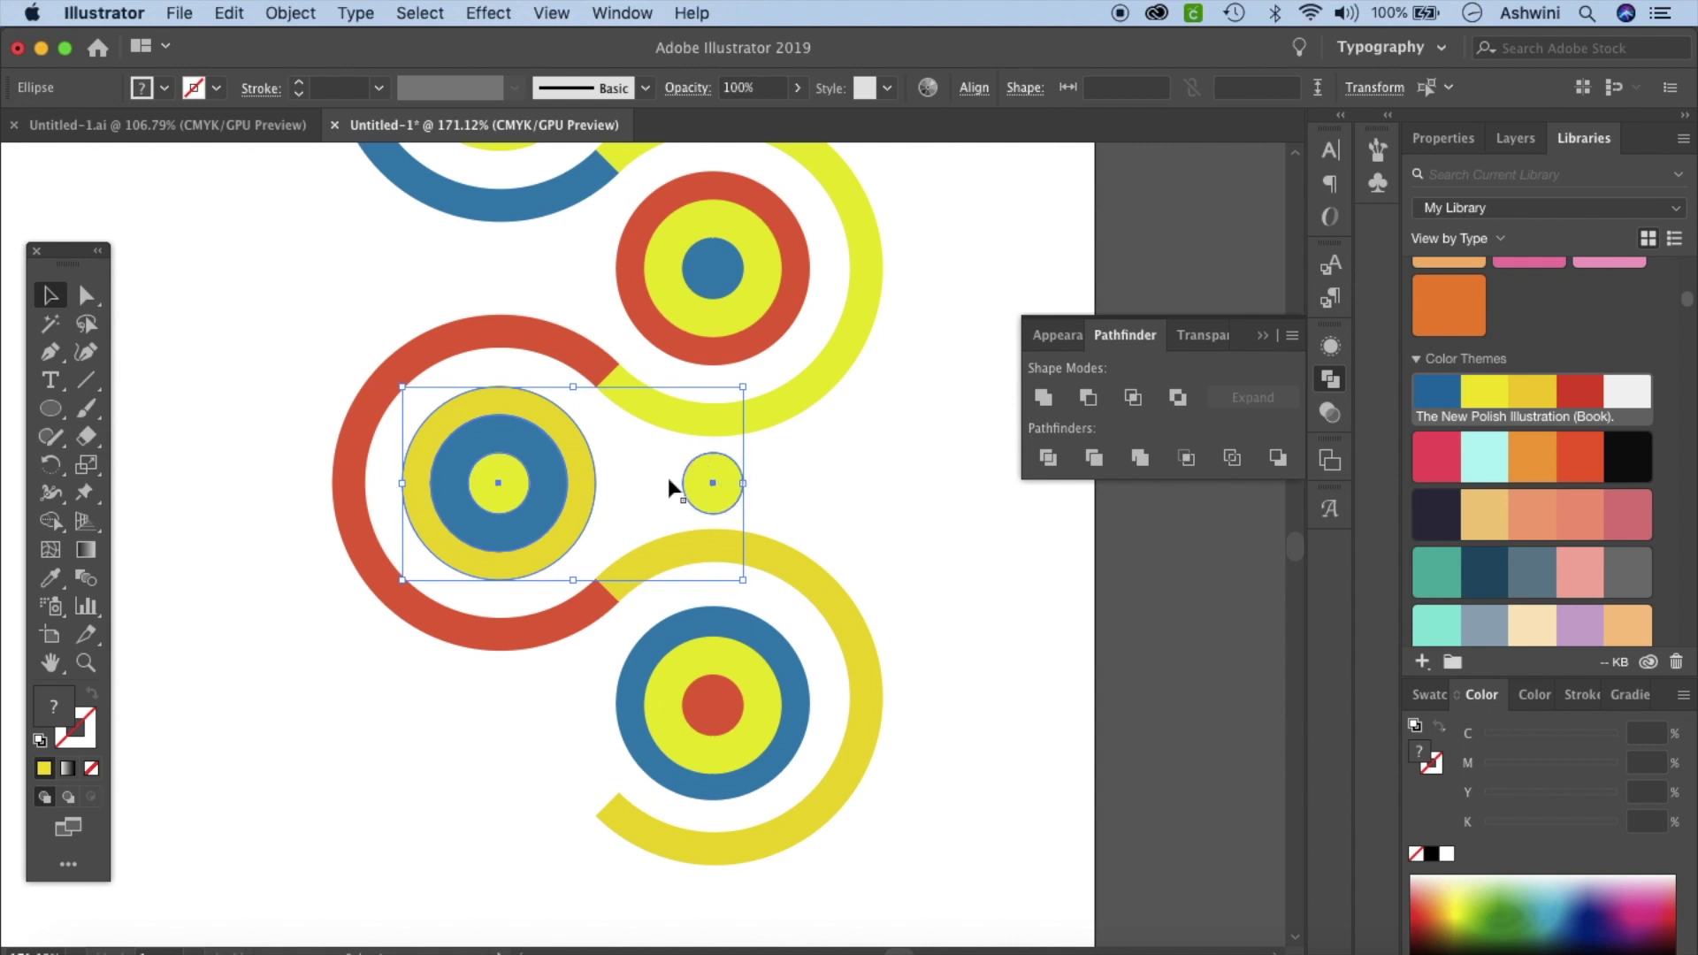
{"action": "left_click", "coordinate": [1022, 533]}
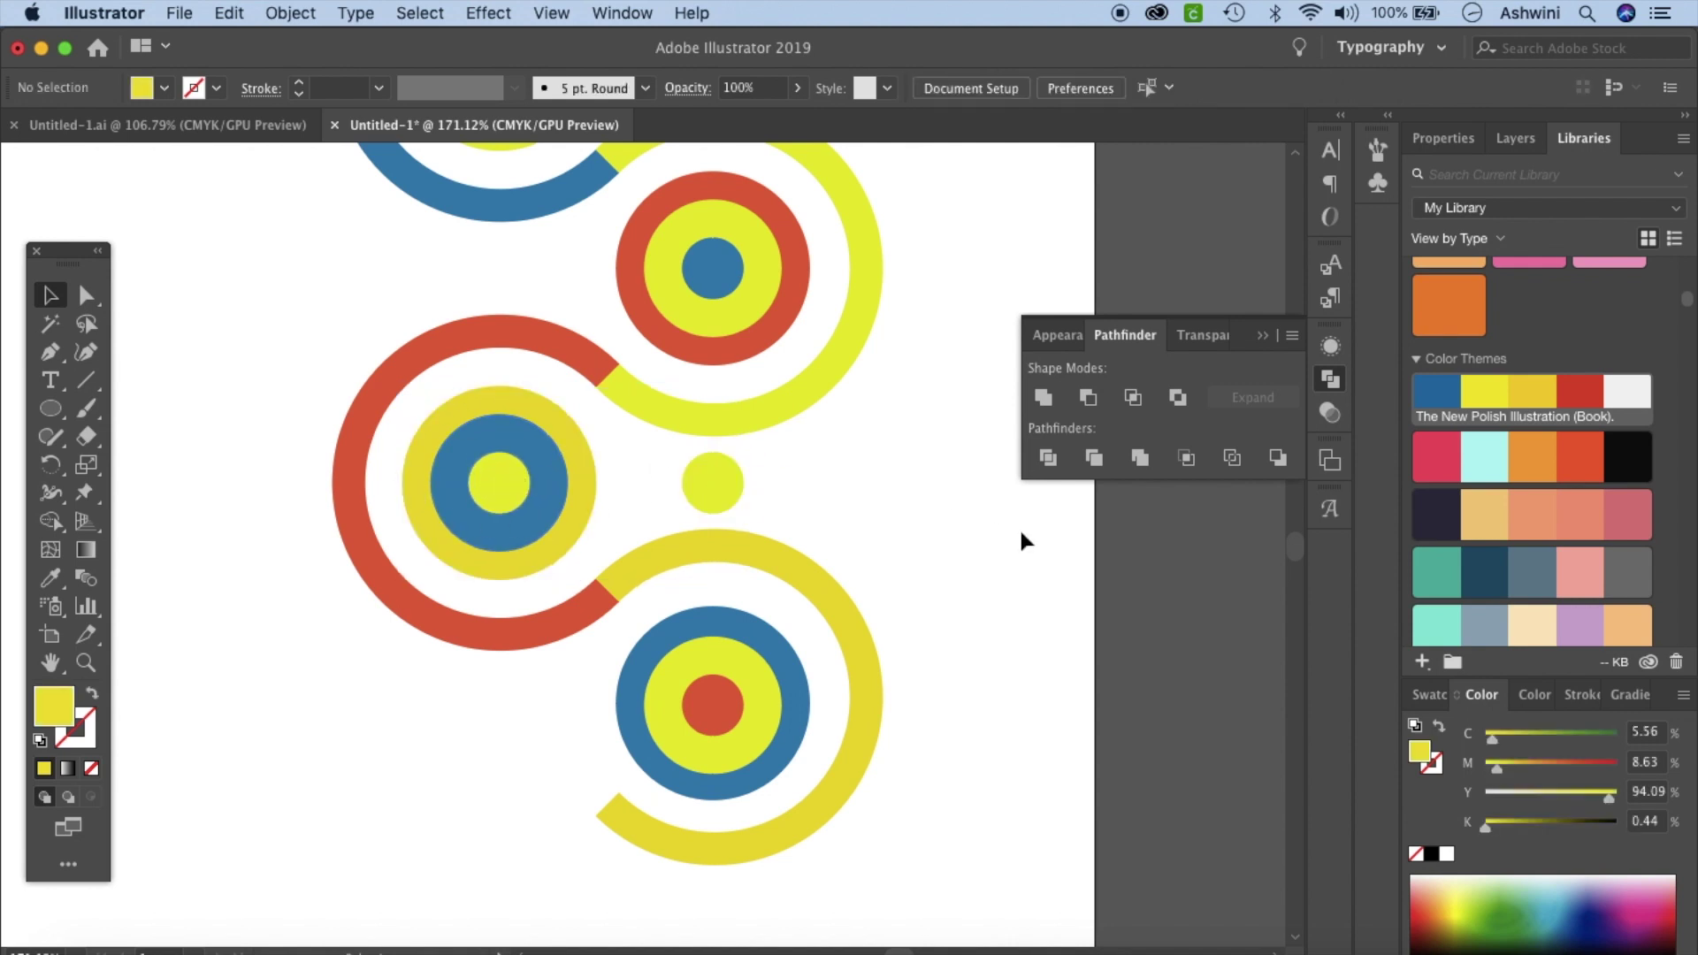
Step: Duplicate the lowest circle's red center dot horizontally into the space below the red arc
{"action": "scroll", "coordinate": [1022, 538], "scroll_direction": "down", "scroll_amount": 5}
{"action": "left_click", "coordinate": [680, 485]}
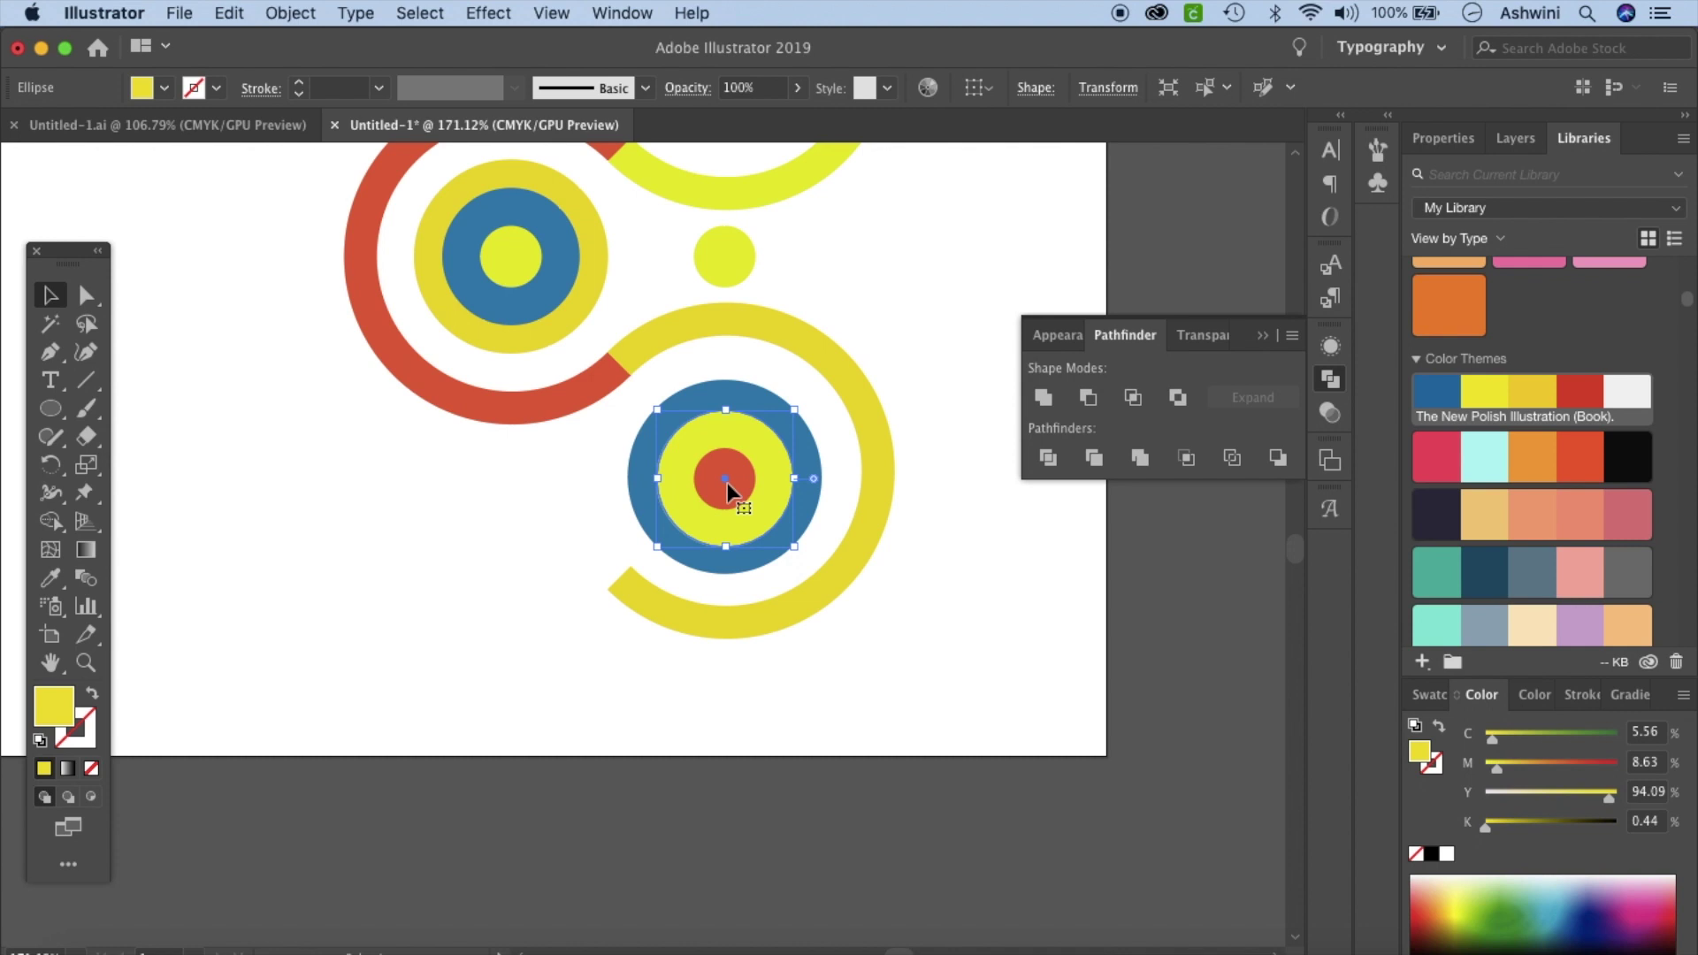
{"action": "left_click", "coordinate": [723, 483]}
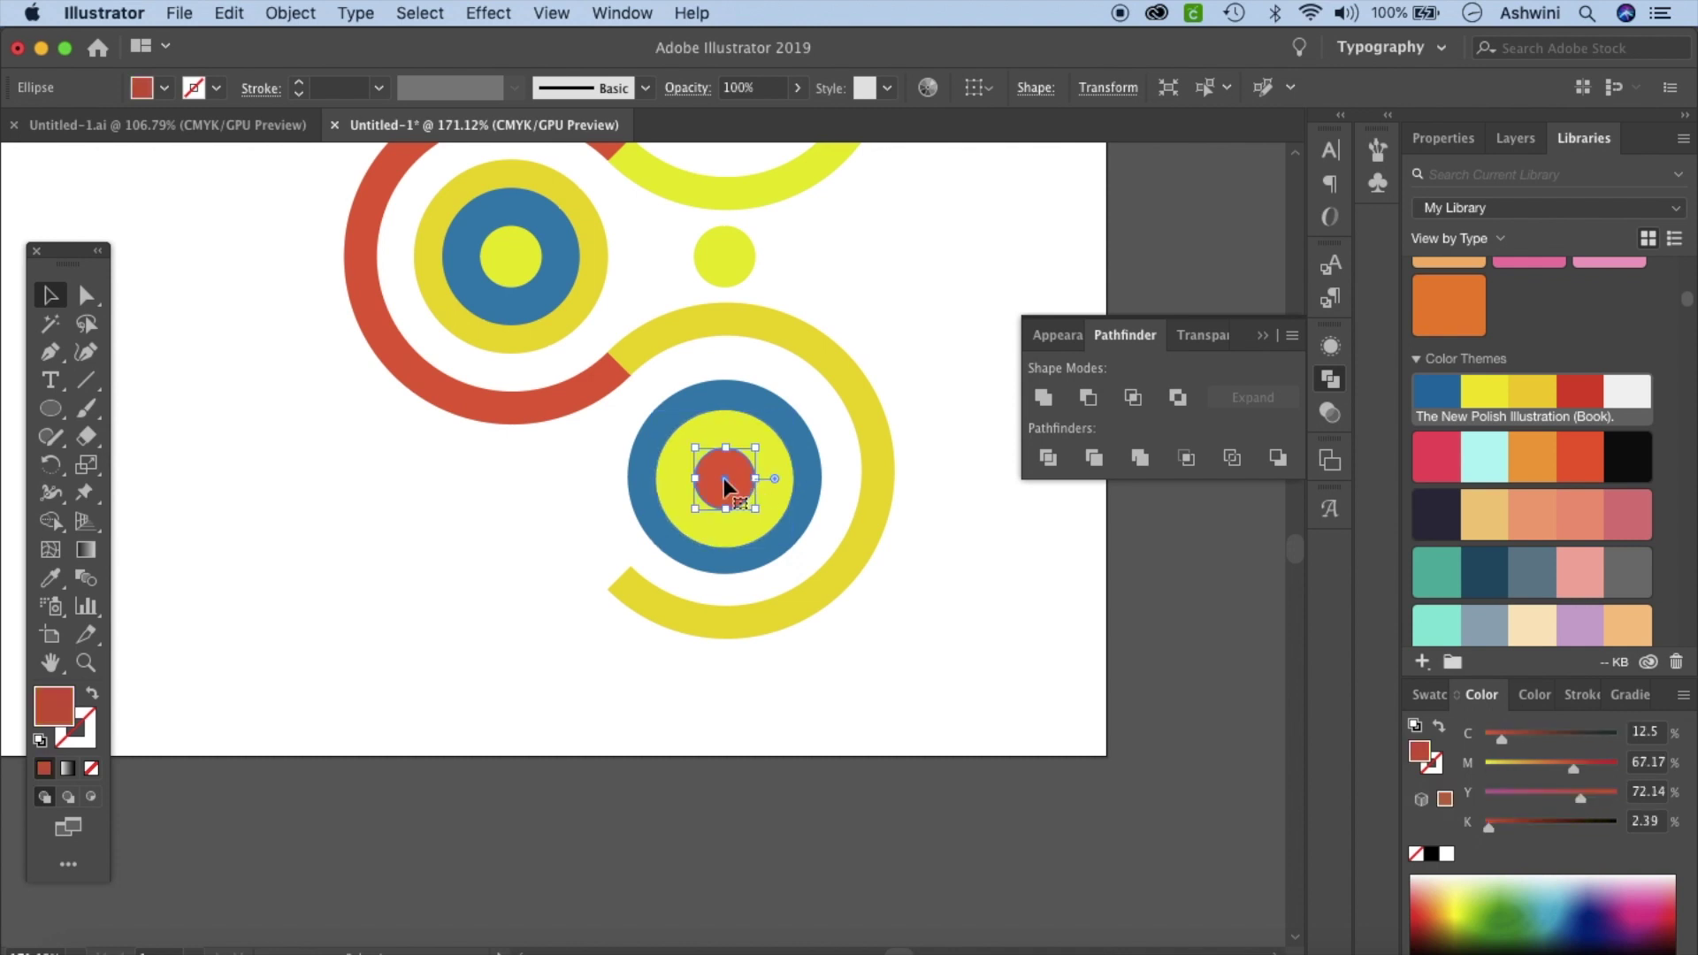
{"action": "left_click_drag", "start_coordinate": [724, 478], "coordinate": [509, 502]}
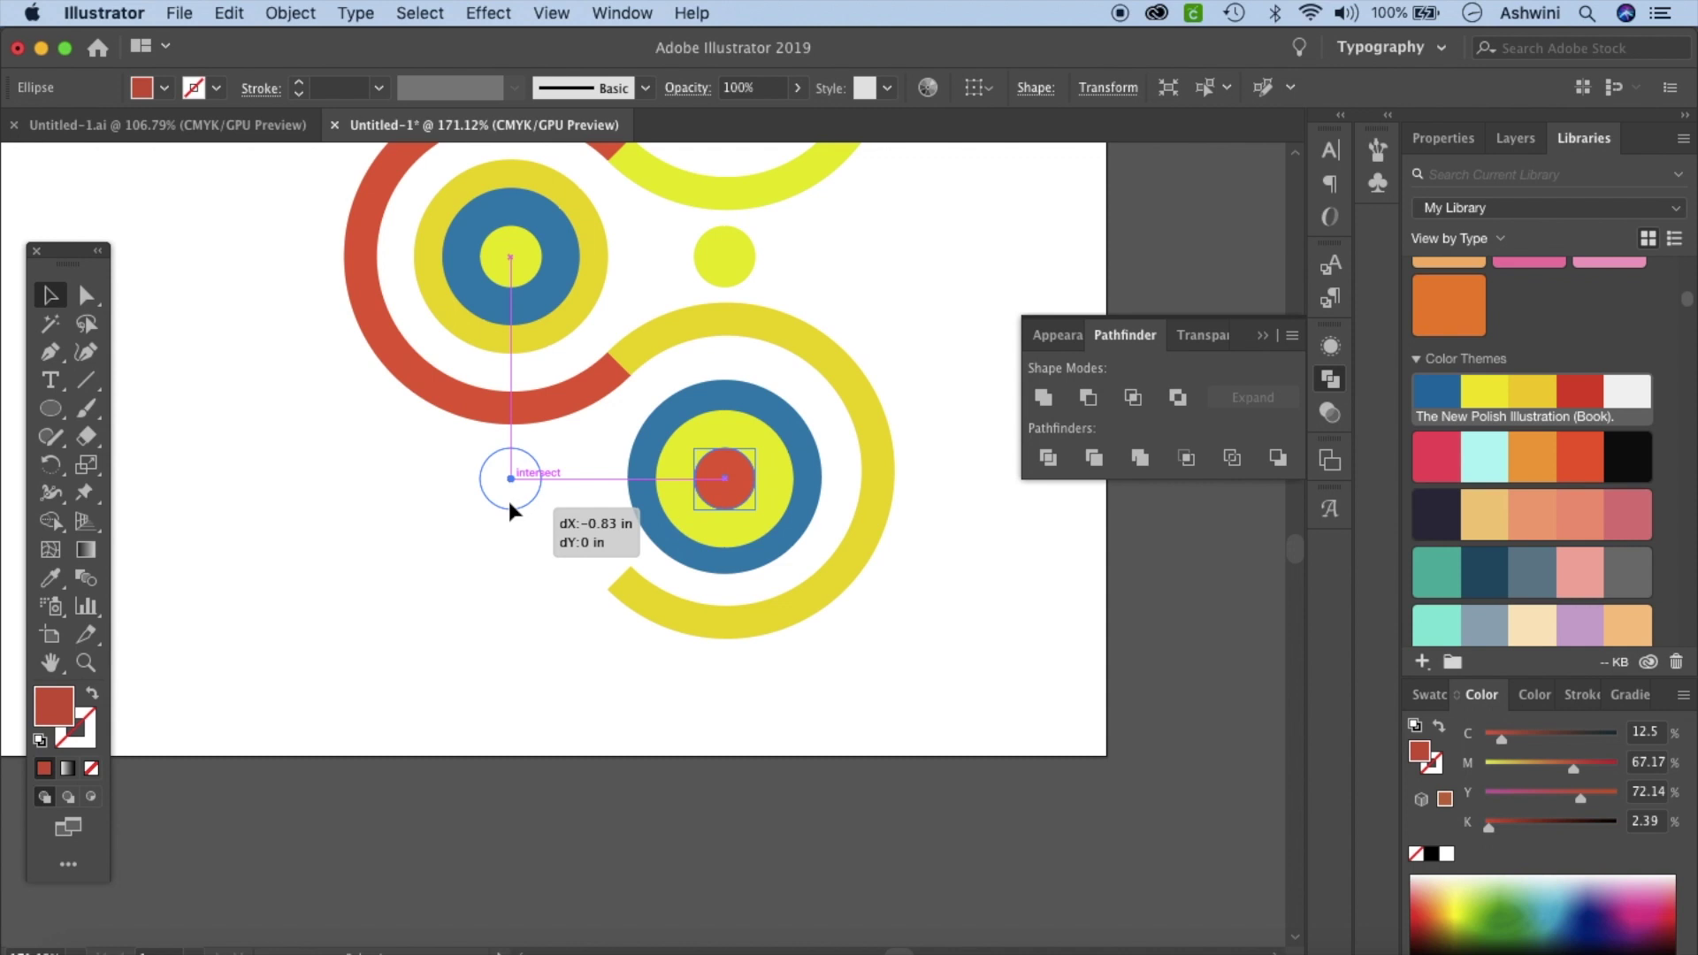
{"action": "left_click_drag", "start_coordinate": [510, 502], "coordinate": [510, 503]}
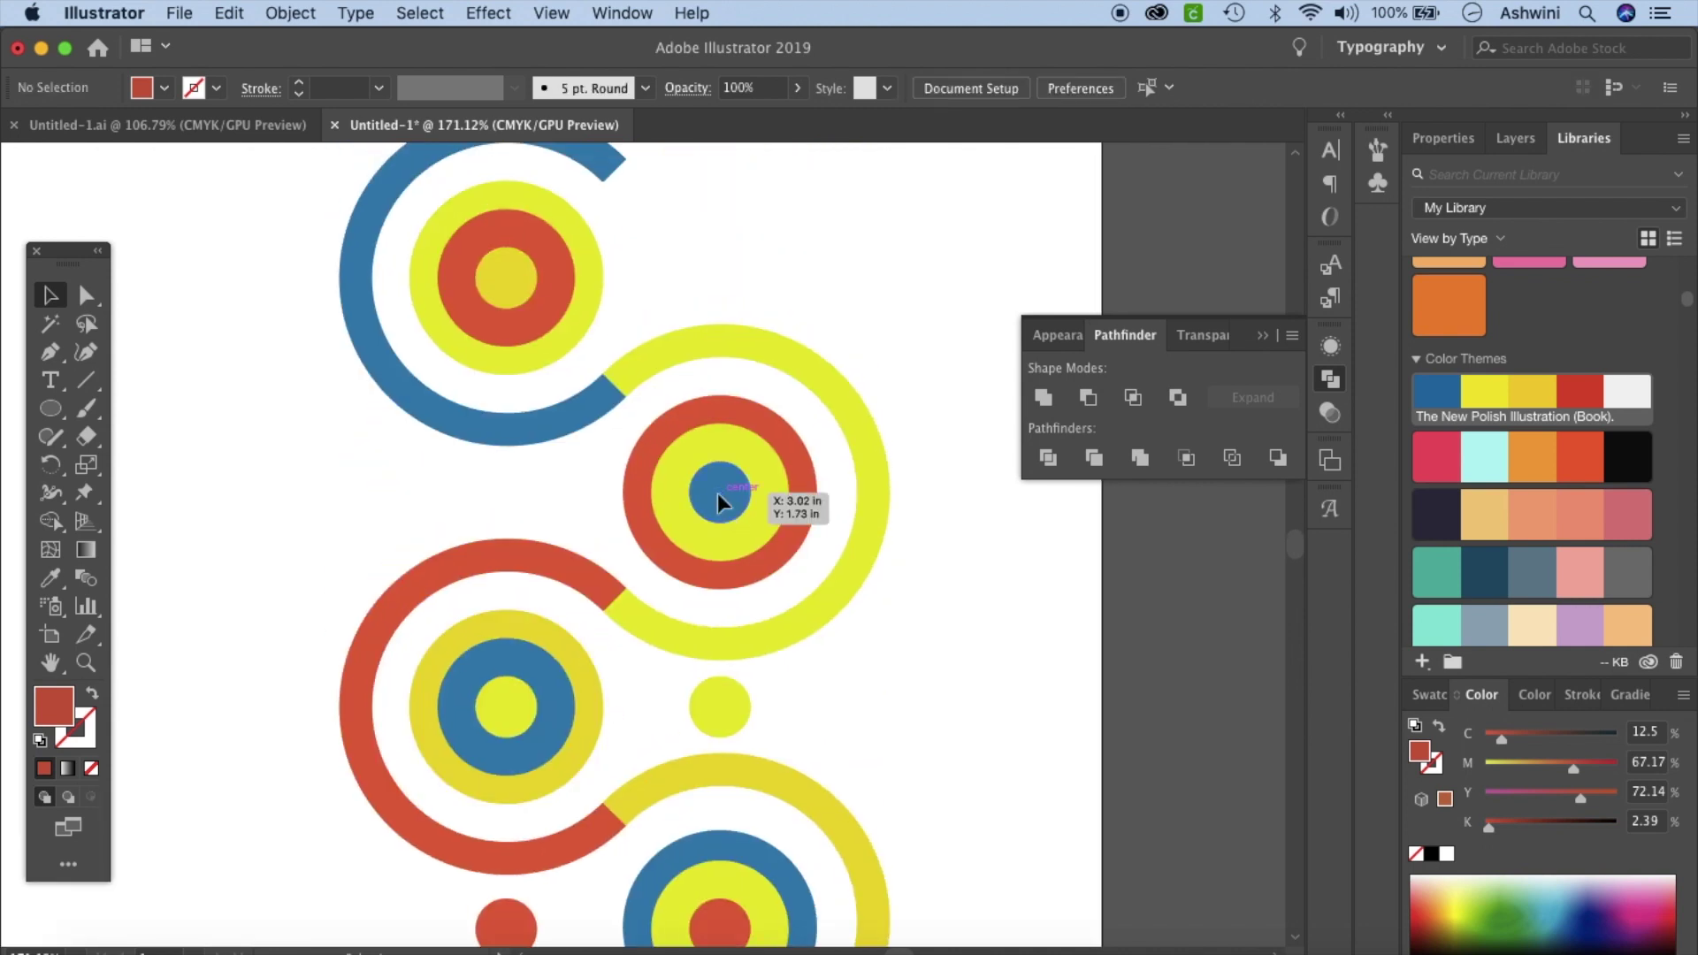
Step: Duplicate the second circle's blue dot into the gap below the blue arc, and the topmost golden dot above the bright yellow arc
{"action": "left_click", "coordinate": [720, 497]}
{"action": "left_click_drag", "start_coordinate": [720, 495], "coordinate": [720, 277]}
{"action": "left_click", "coordinate": [506, 276]}
{"action": "left_click", "coordinate": [980, 649]}
Step: Group all the arcs, circles and dots of the motif into one object
{"action": "scroll", "coordinate": [981, 648], "scroll_direction": "down", "scroll_amount": 2}
{"action": "scroll", "coordinate": [929, 543], "scroll_direction": "down", "scroll_amount": 5}
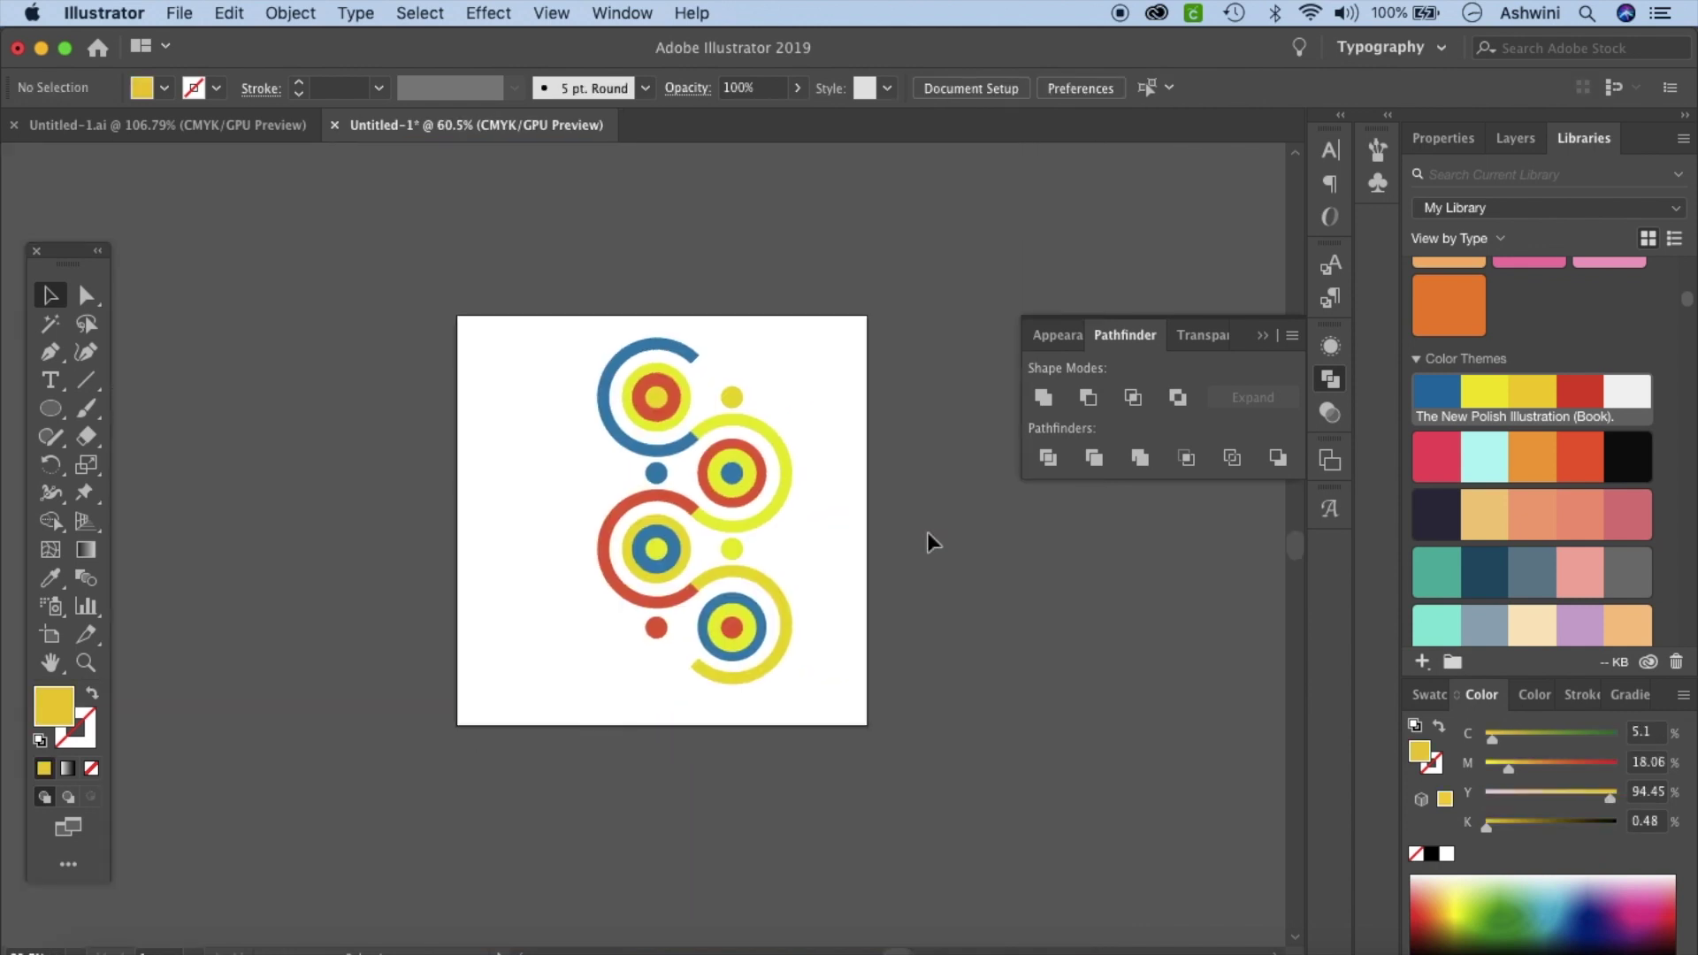
{"action": "scroll", "coordinate": [927, 533], "scroll_direction": "right", "scroll_amount": 4}
{"action": "left_click_drag", "start_coordinate": [315, 278], "coordinate": [627, 636]}
{"action": "key", "text": "super+g"}
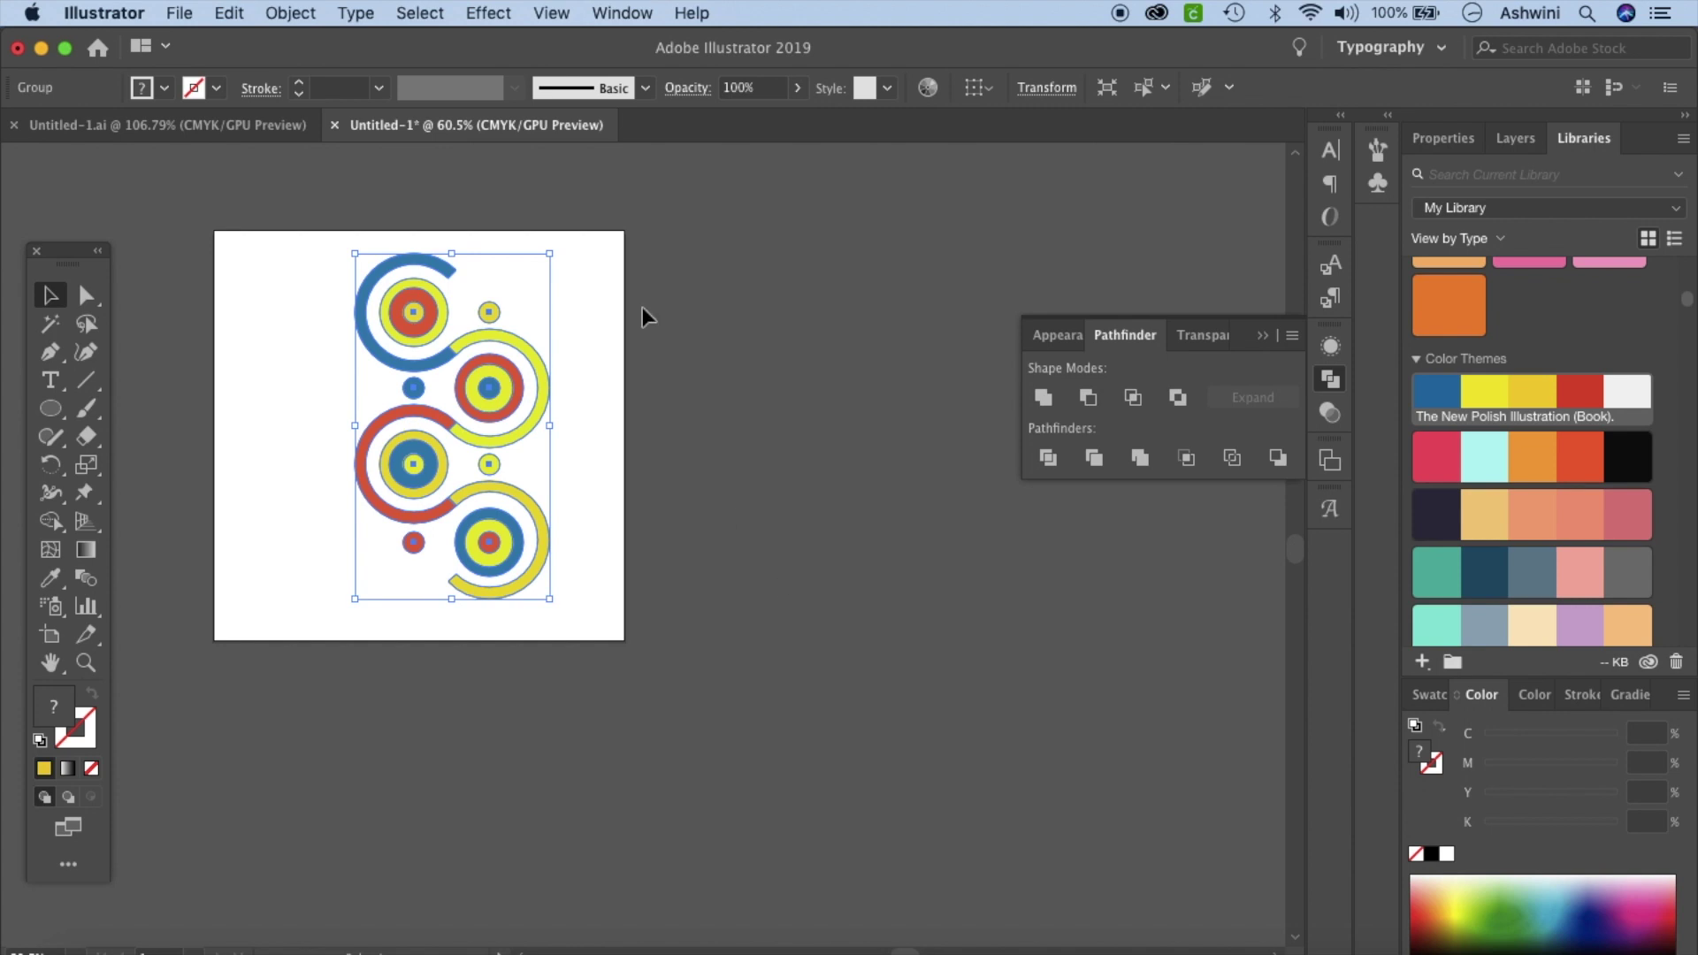
Step: Make a pattern from the grouped motif and set its tile type to Brick by Column
{"action": "left_click", "coordinate": [301, 13]}
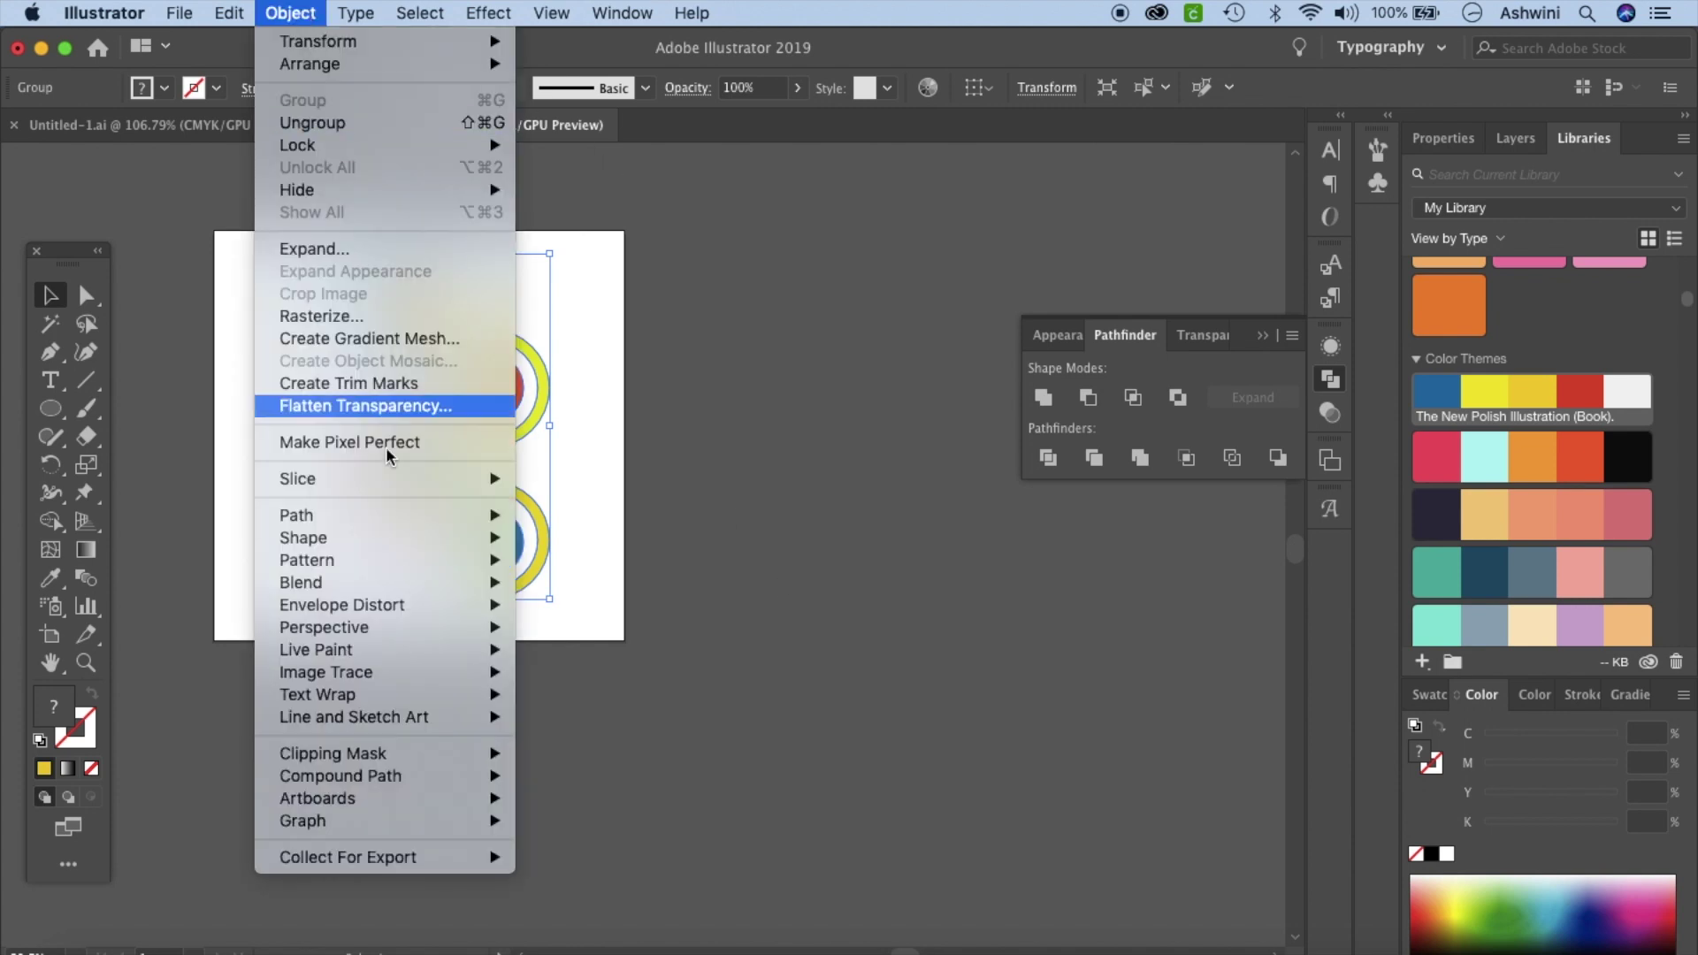
{"action": "mouse_move", "coordinate": [392, 560]}
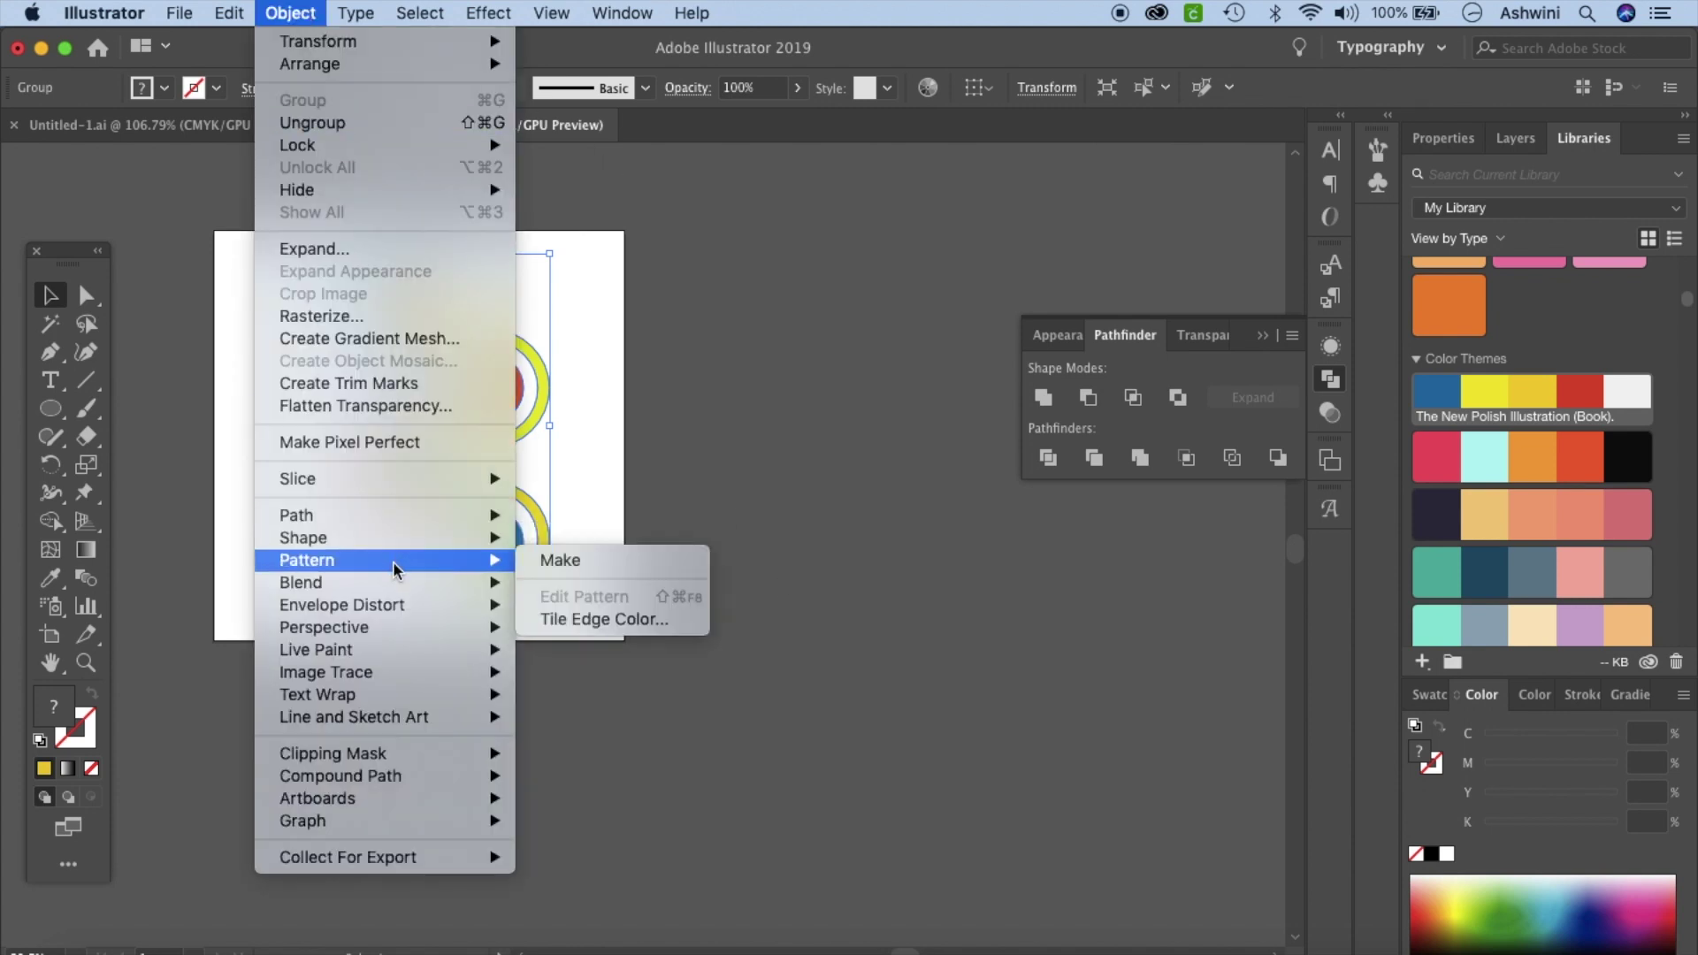
{"action": "left_click", "coordinate": [592, 560]}
{"action": "left_click", "coordinate": [1090, 561]}
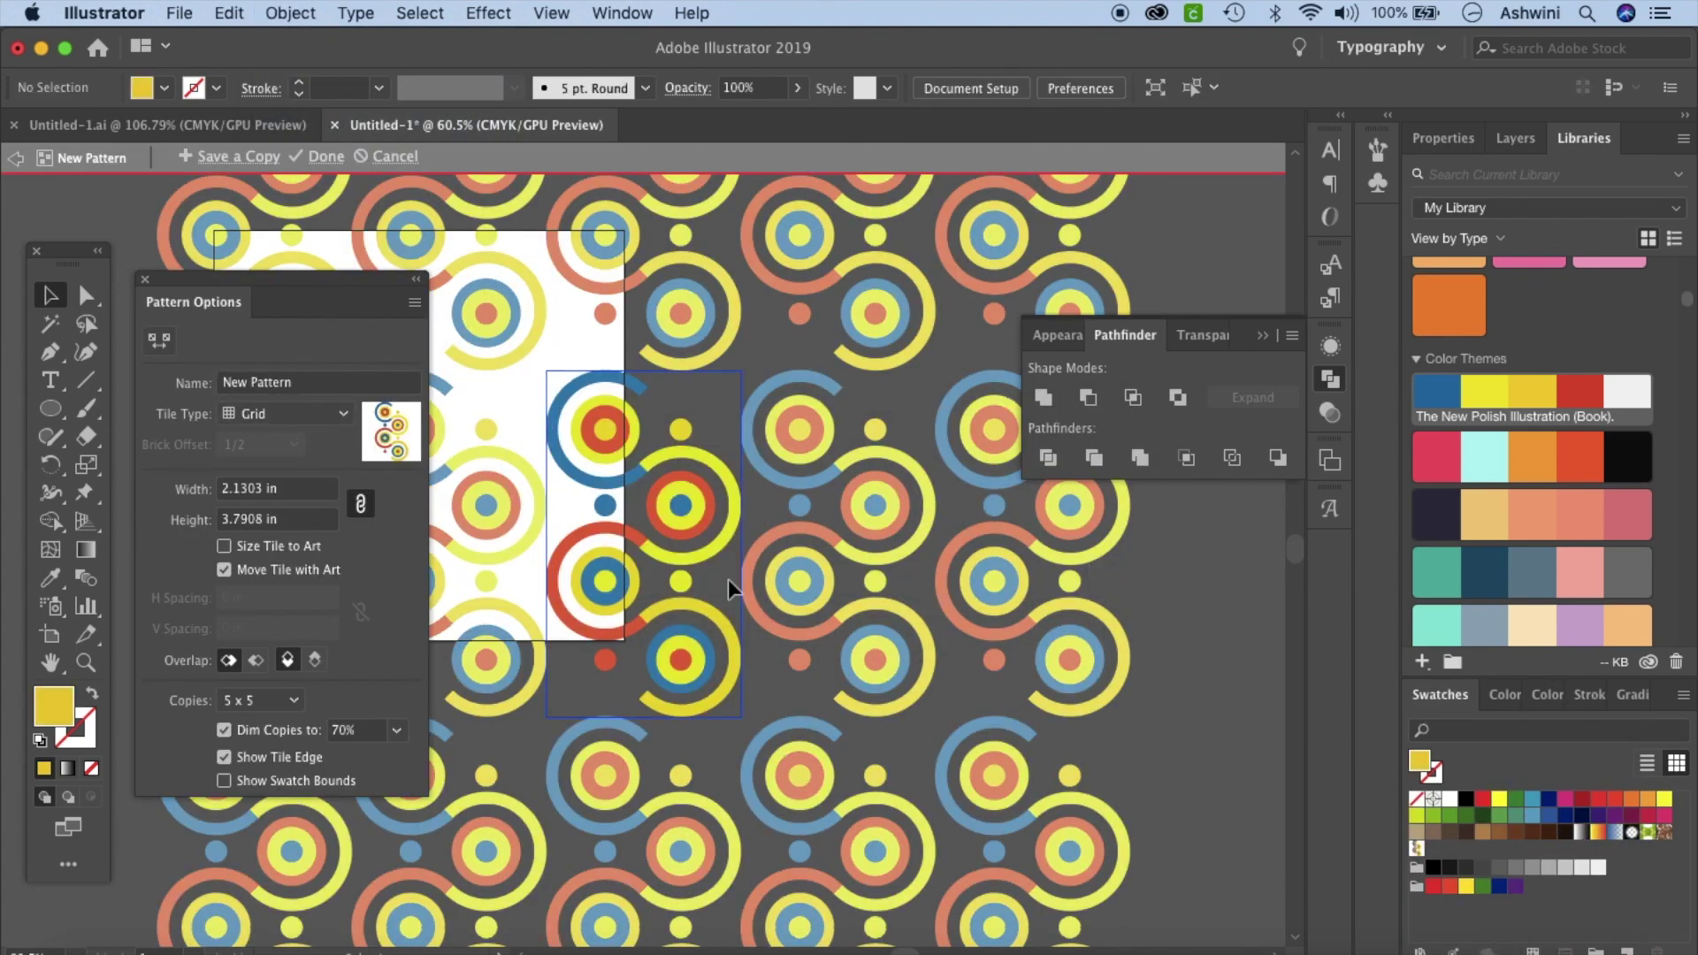
{"action": "scroll", "coordinate": [729, 581], "scroll_direction": "up", "scroll_amount": 3}
{"action": "scroll", "coordinate": [729, 580], "scroll_direction": "left", "scroll_amount": 3}
{"action": "left_click", "coordinate": [341, 414]}
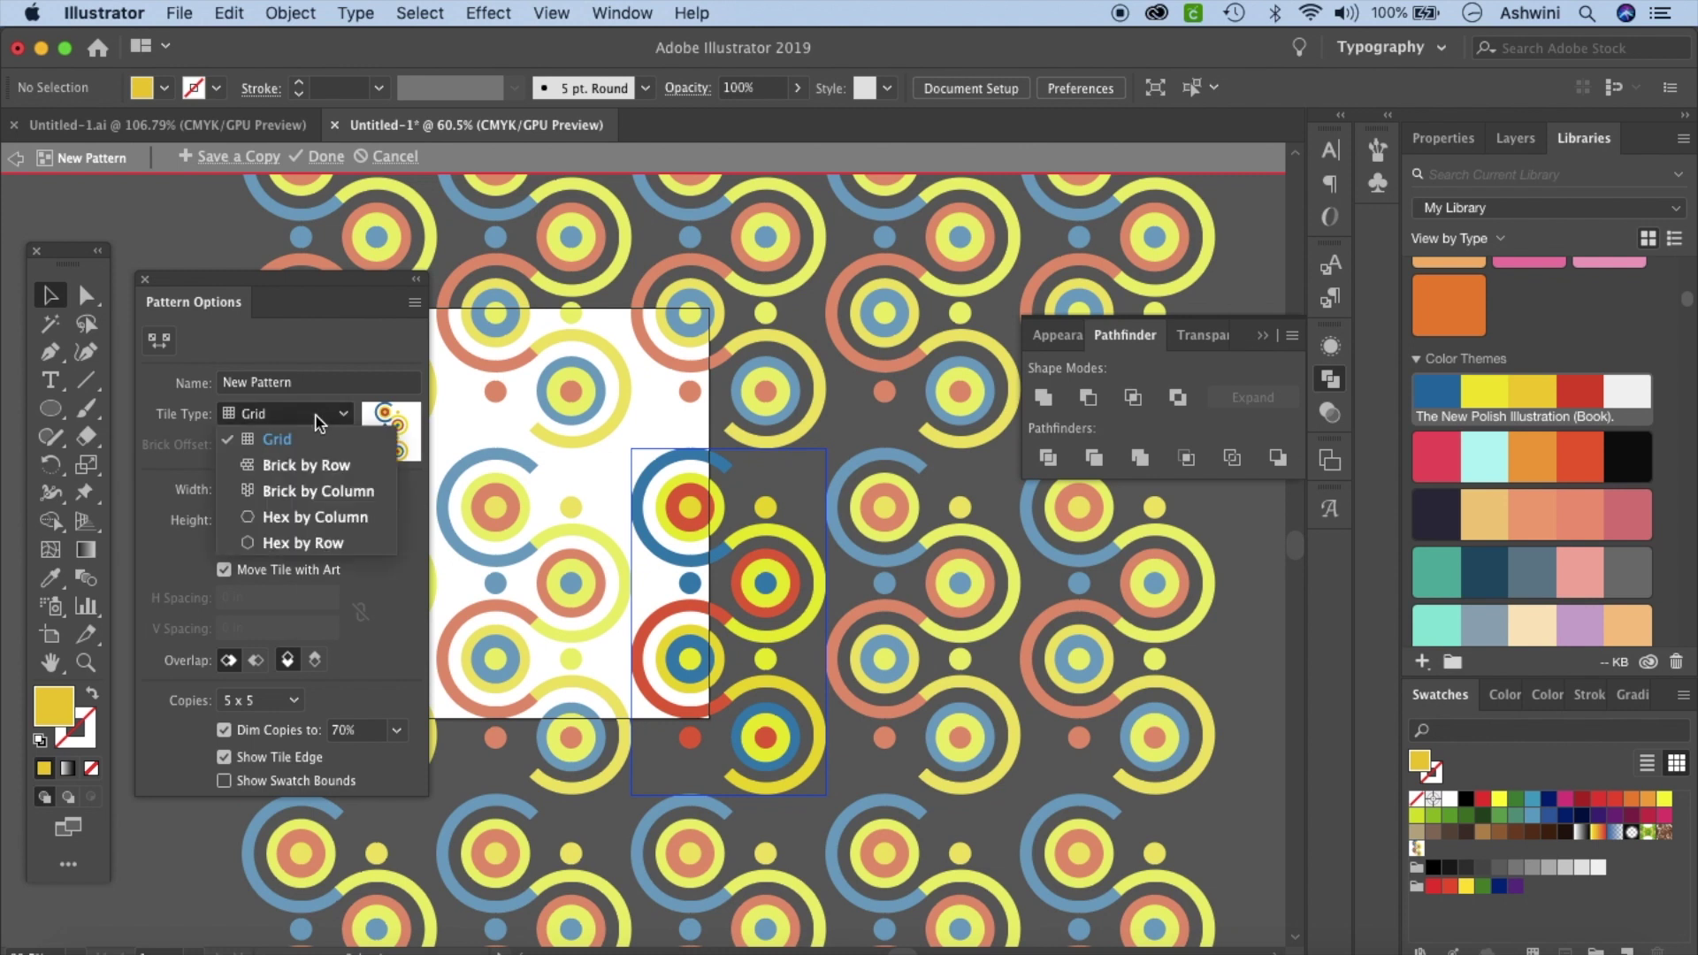
{"action": "left_click", "coordinate": [324, 491]}
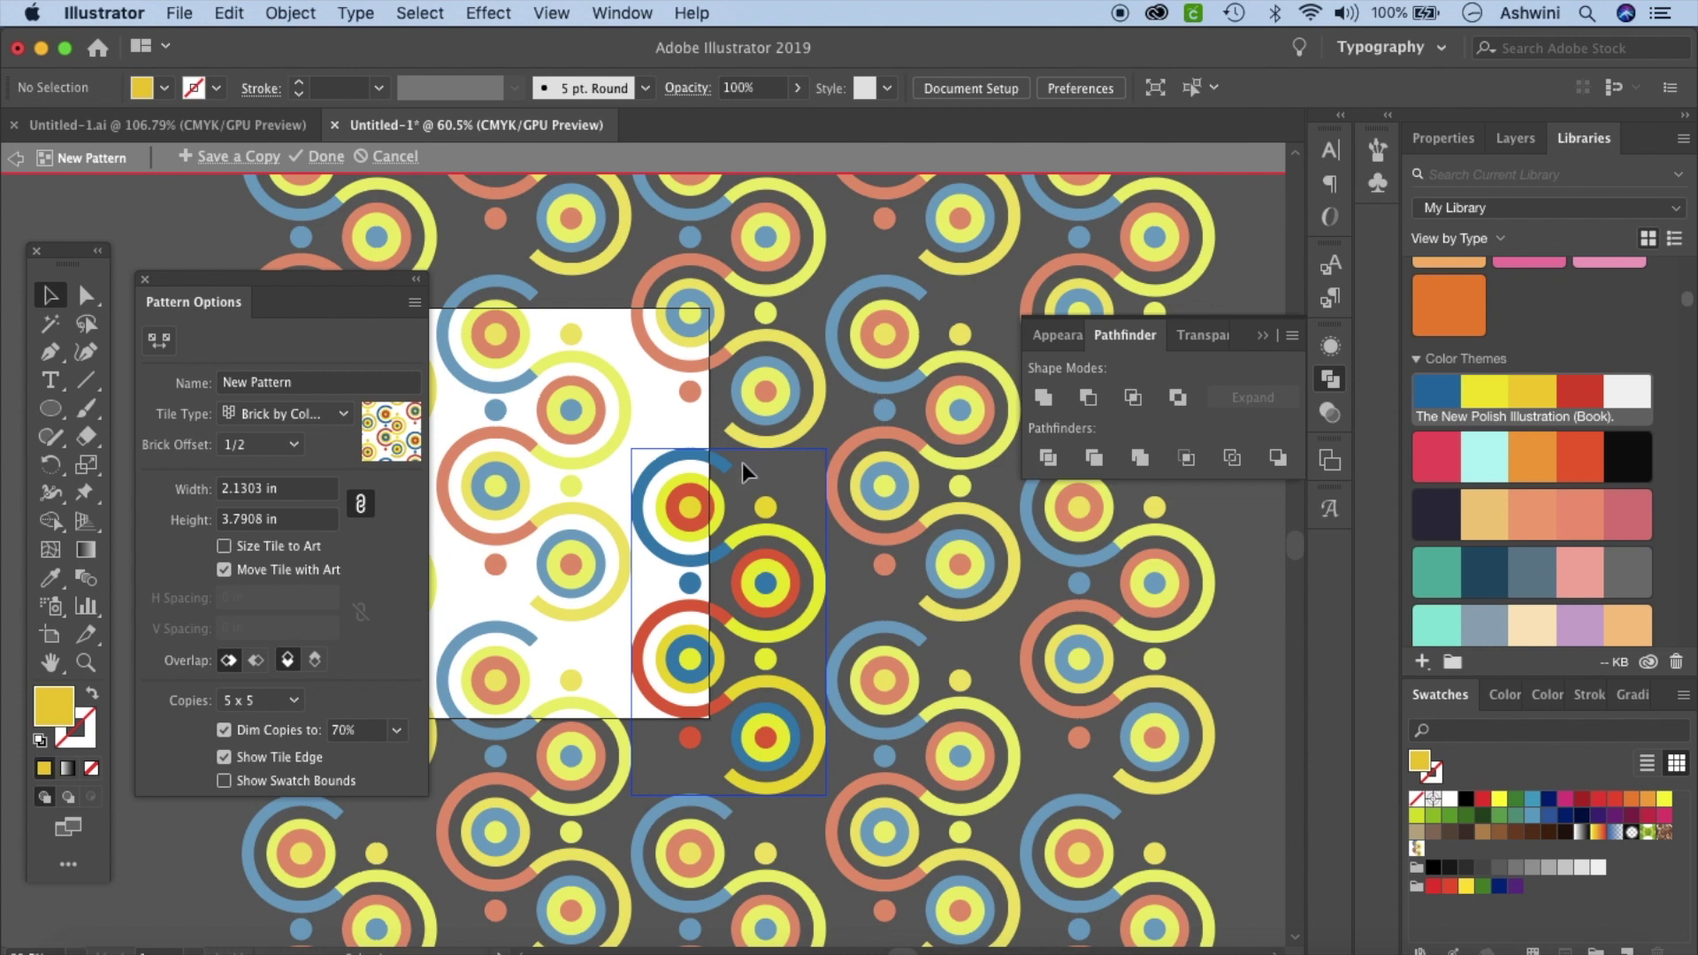
Step: Shorten the pattern tile from its upper edge with the Pattern Tile tool to a height of about 3.32 in, joining the repeated arcs
{"action": "left_click", "coordinate": [161, 341]}
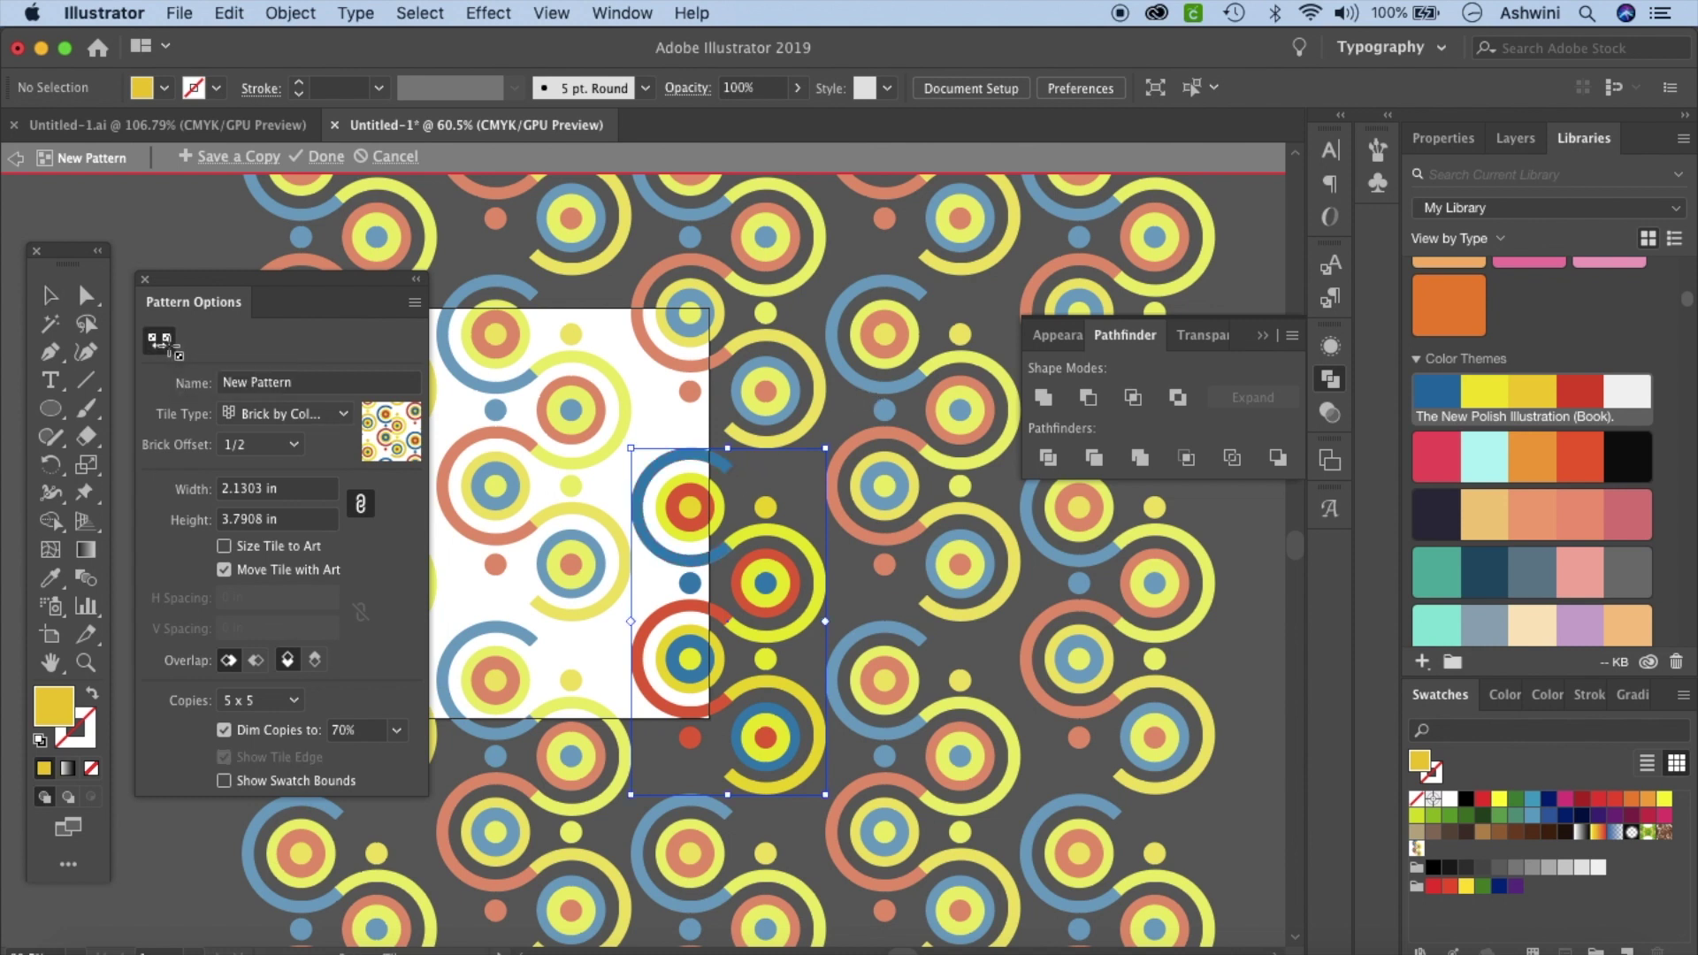
{"action": "left_click_drag", "start_coordinate": [727, 444], "coordinate": [729, 460]}
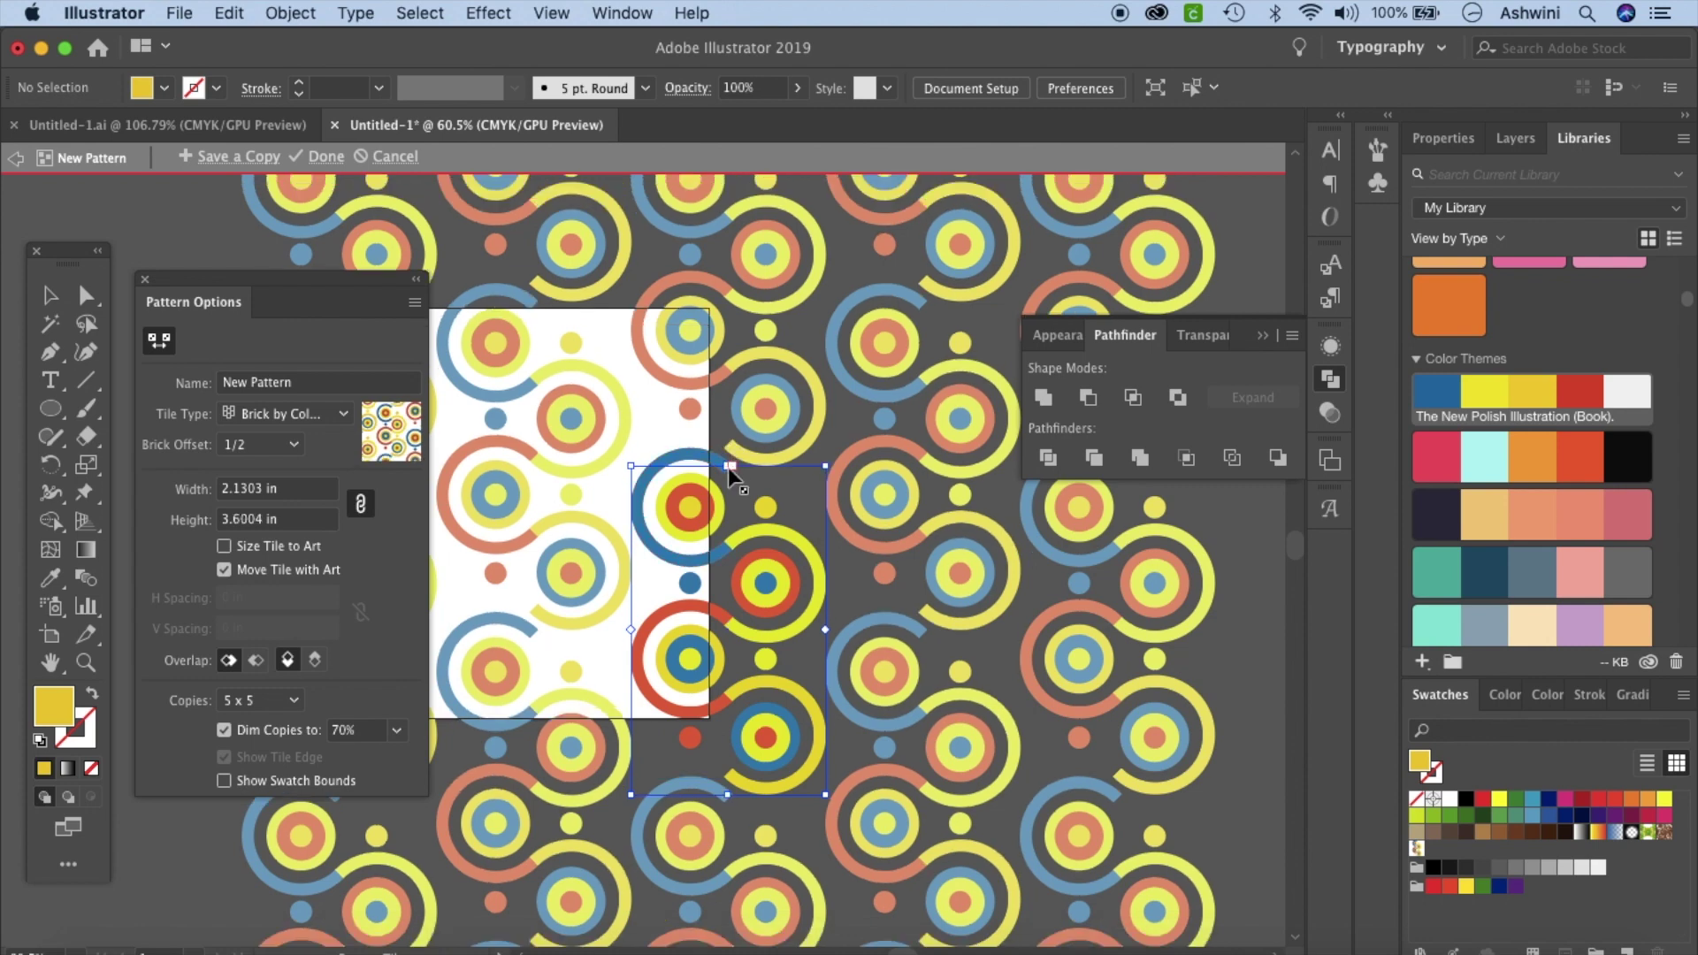
{"action": "scroll", "coordinate": [729, 460], "scroll_direction": "up", "scroll_amount": 5}
{"action": "left_click_drag", "start_coordinate": [731, 456], "coordinate": [735, 614]}
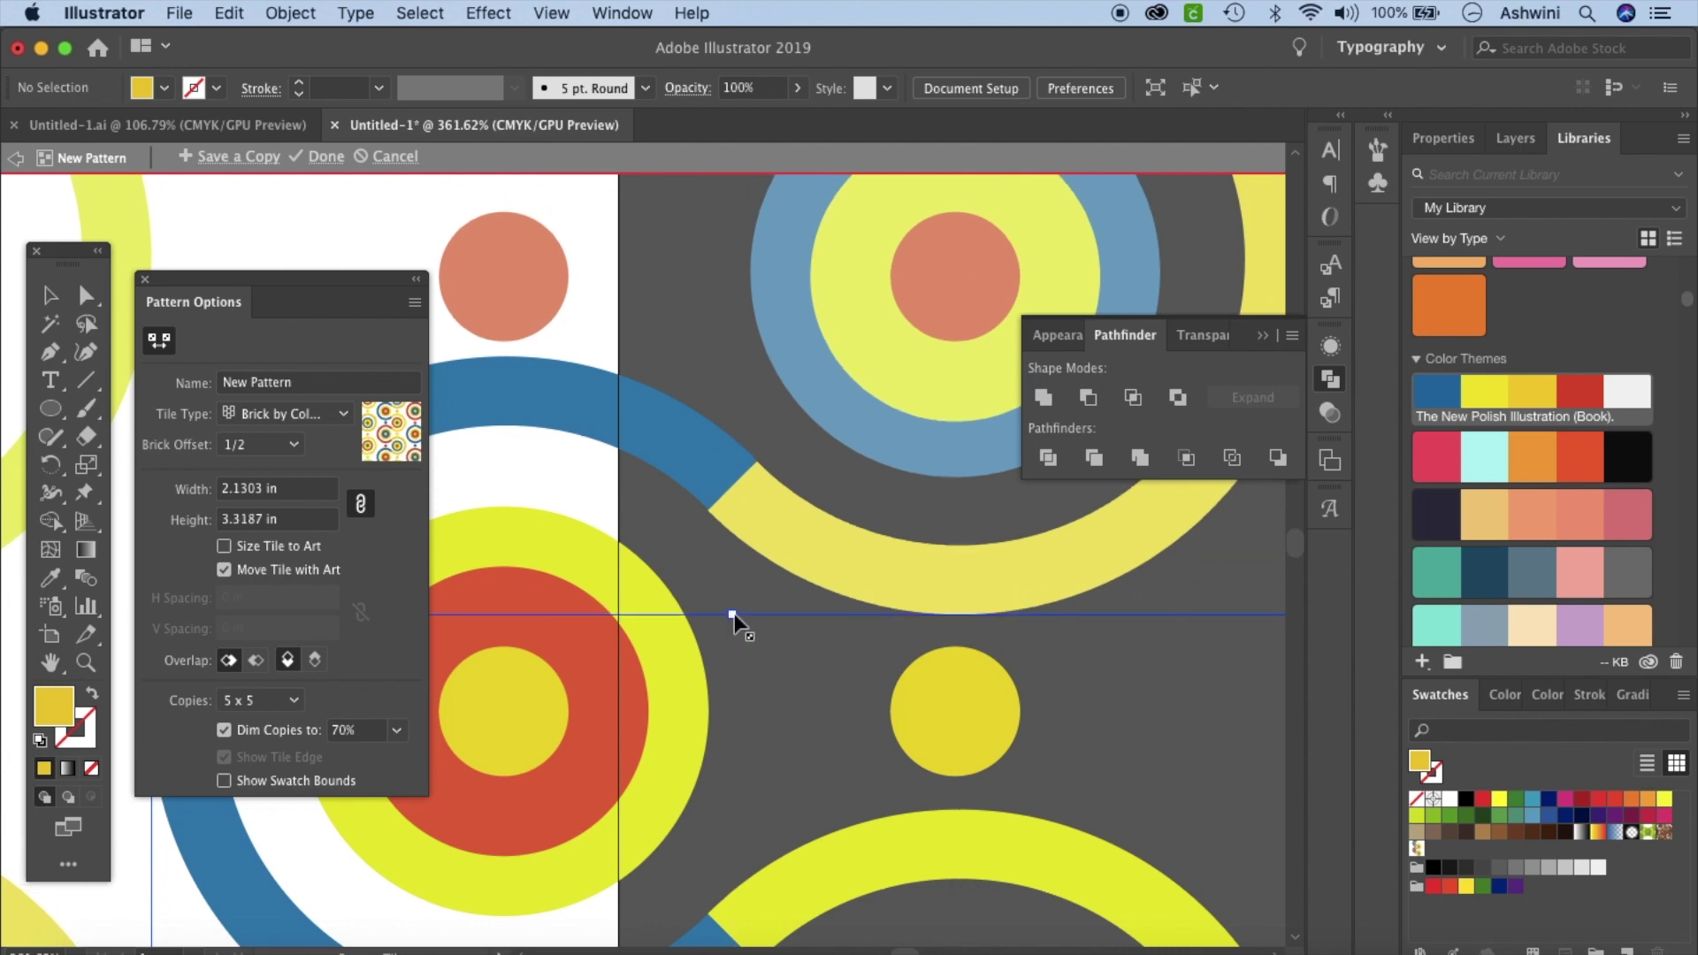
{"action": "scroll", "coordinate": [838, 637], "scroll_direction": "down", "scroll_amount": 5}
{"action": "scroll", "coordinate": [838, 659], "scroll_direction": "down", "scroll_amount": 4}
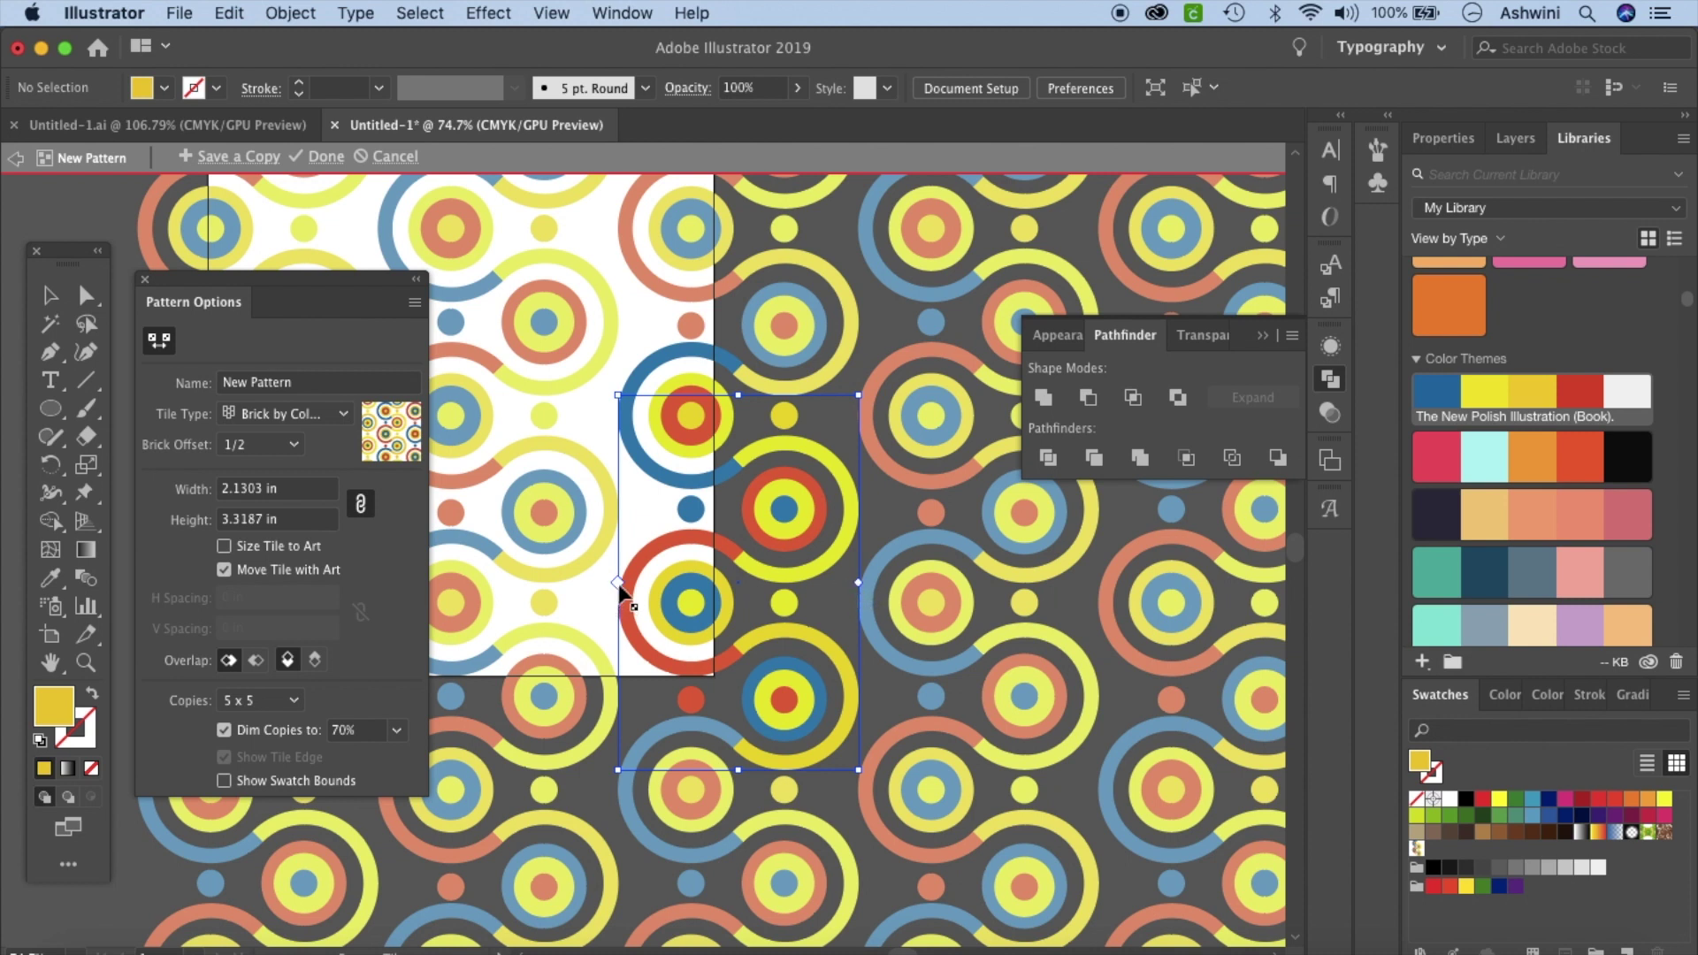
Step: Resize the pattern tile with the Pattern Tile tool to about 2.01 in wide and 3.33 in high, closing the gaps between columns
{"action": "left_click_drag", "start_coordinate": [619, 771], "coordinate": [632, 763]}
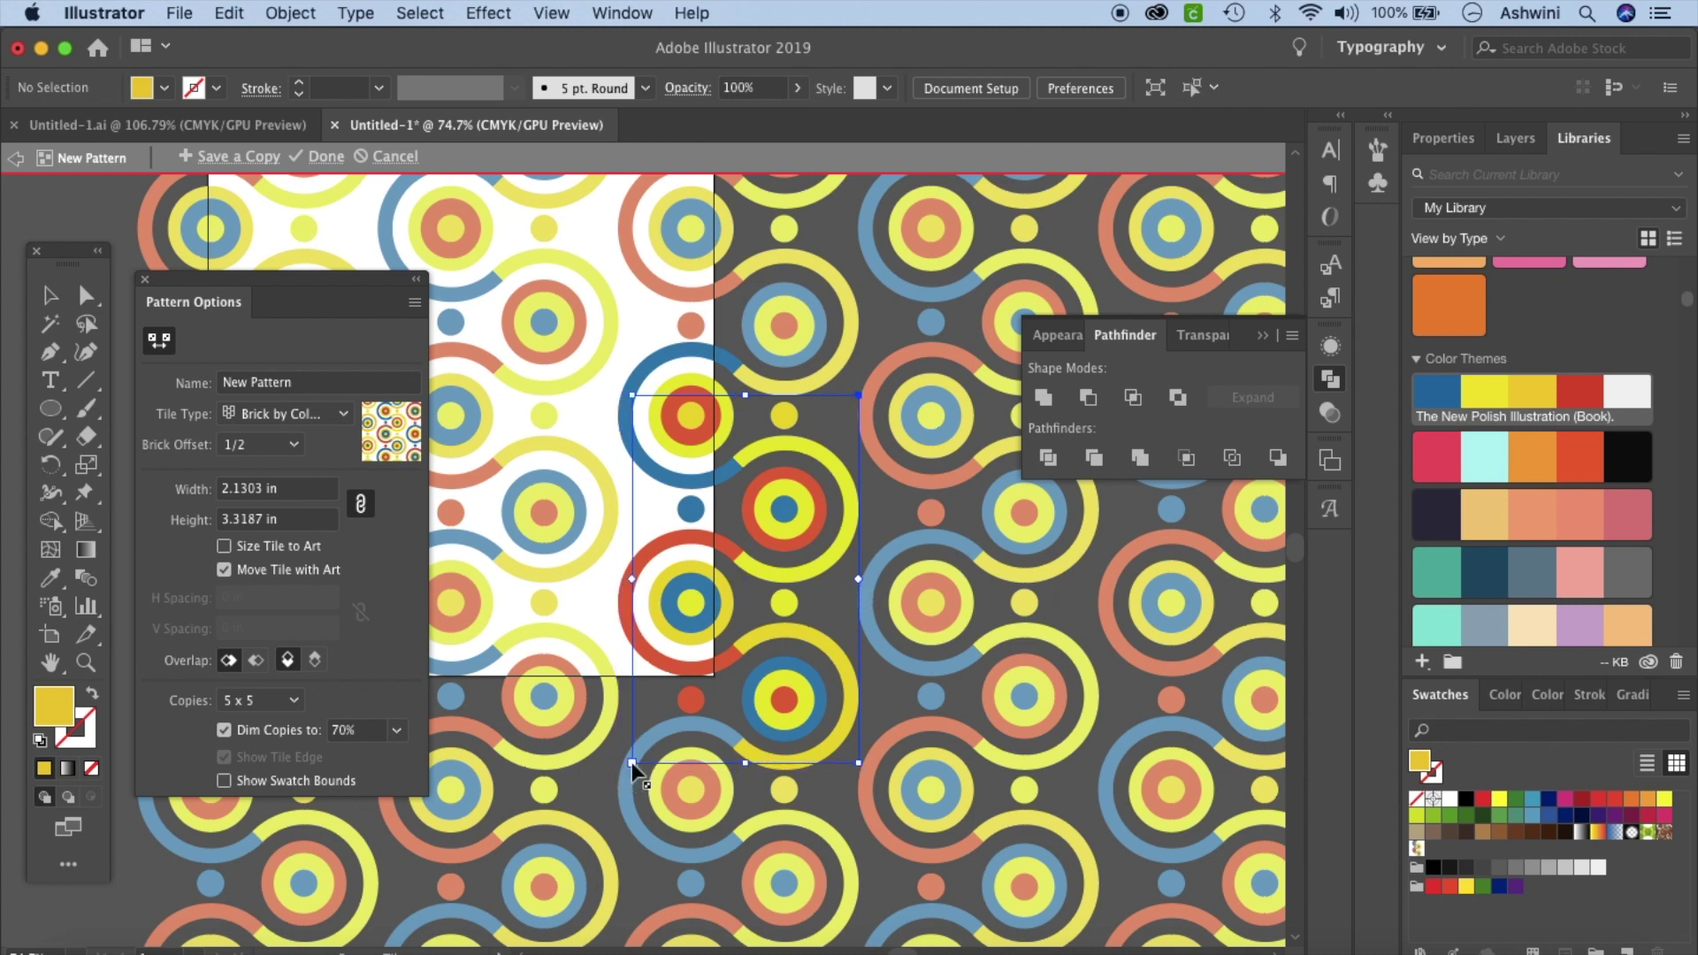
{"action": "left_click_drag", "start_coordinate": [745, 396], "coordinate": [747, 386]}
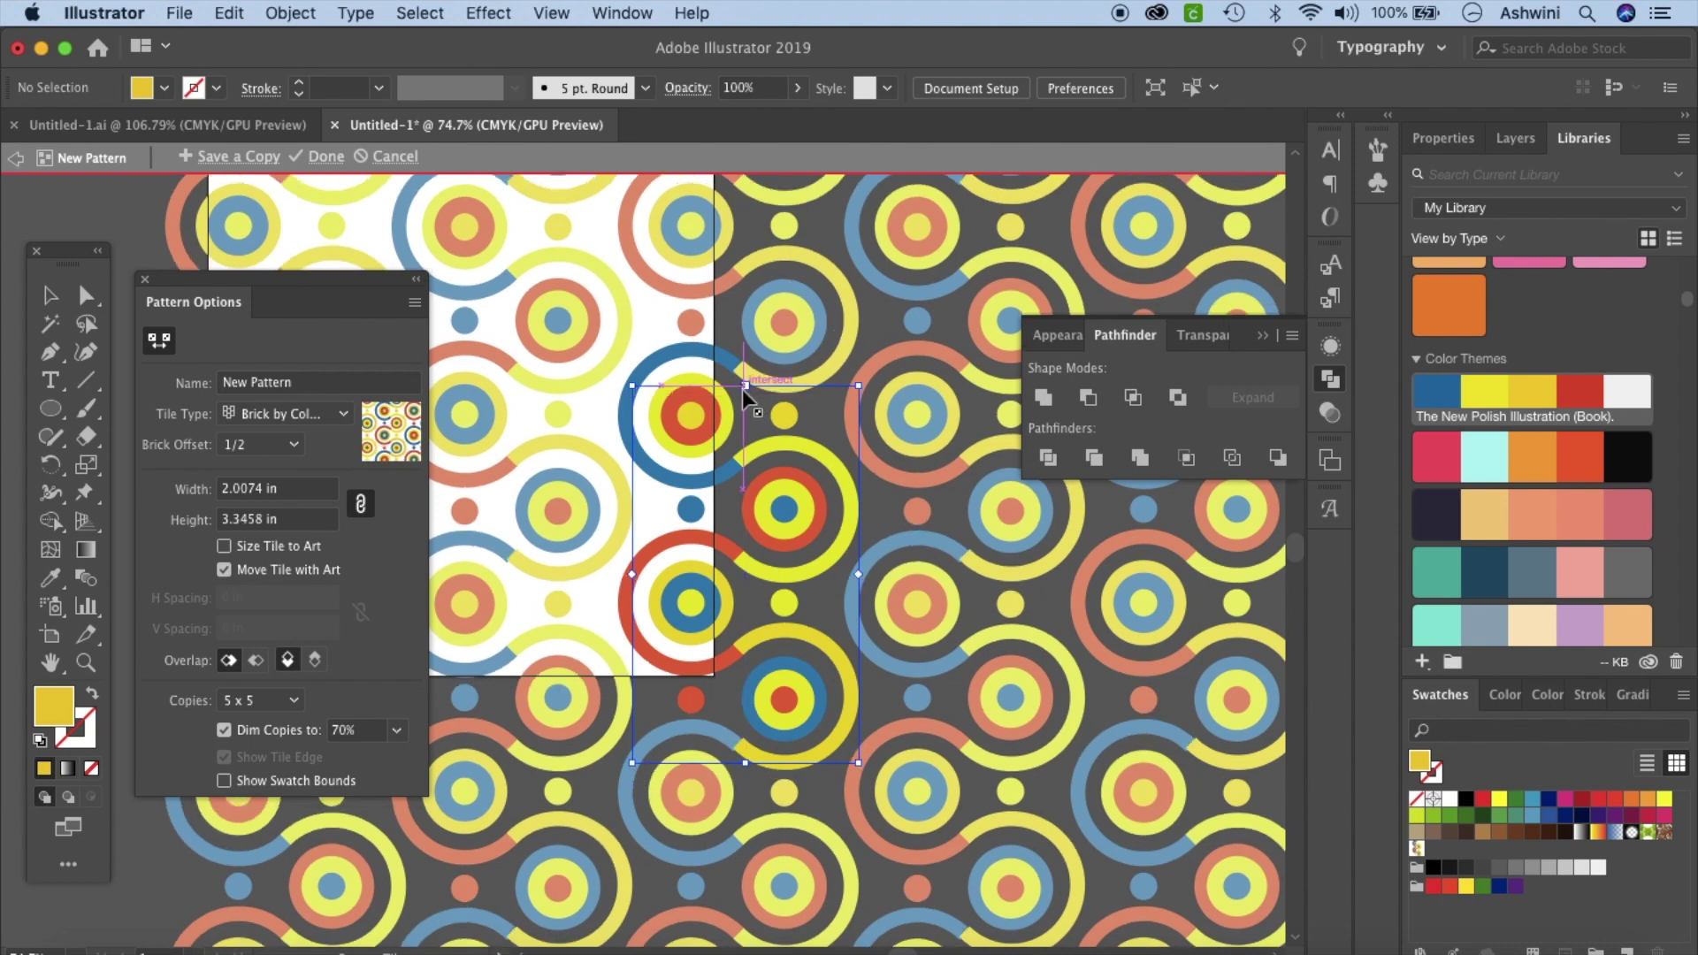
{"action": "scroll", "coordinate": [858, 434], "scroll_direction": "up", "scroll_amount": 5}
{"action": "left_click_drag", "start_coordinate": [820, 480], "coordinate": [820, 481]}
{"action": "scroll", "coordinate": [820, 481], "scroll_direction": "down", "scroll_amount": 7}
{"action": "scroll", "coordinate": [823, 528], "scroll_direction": "up", "scroll_amount": 1}
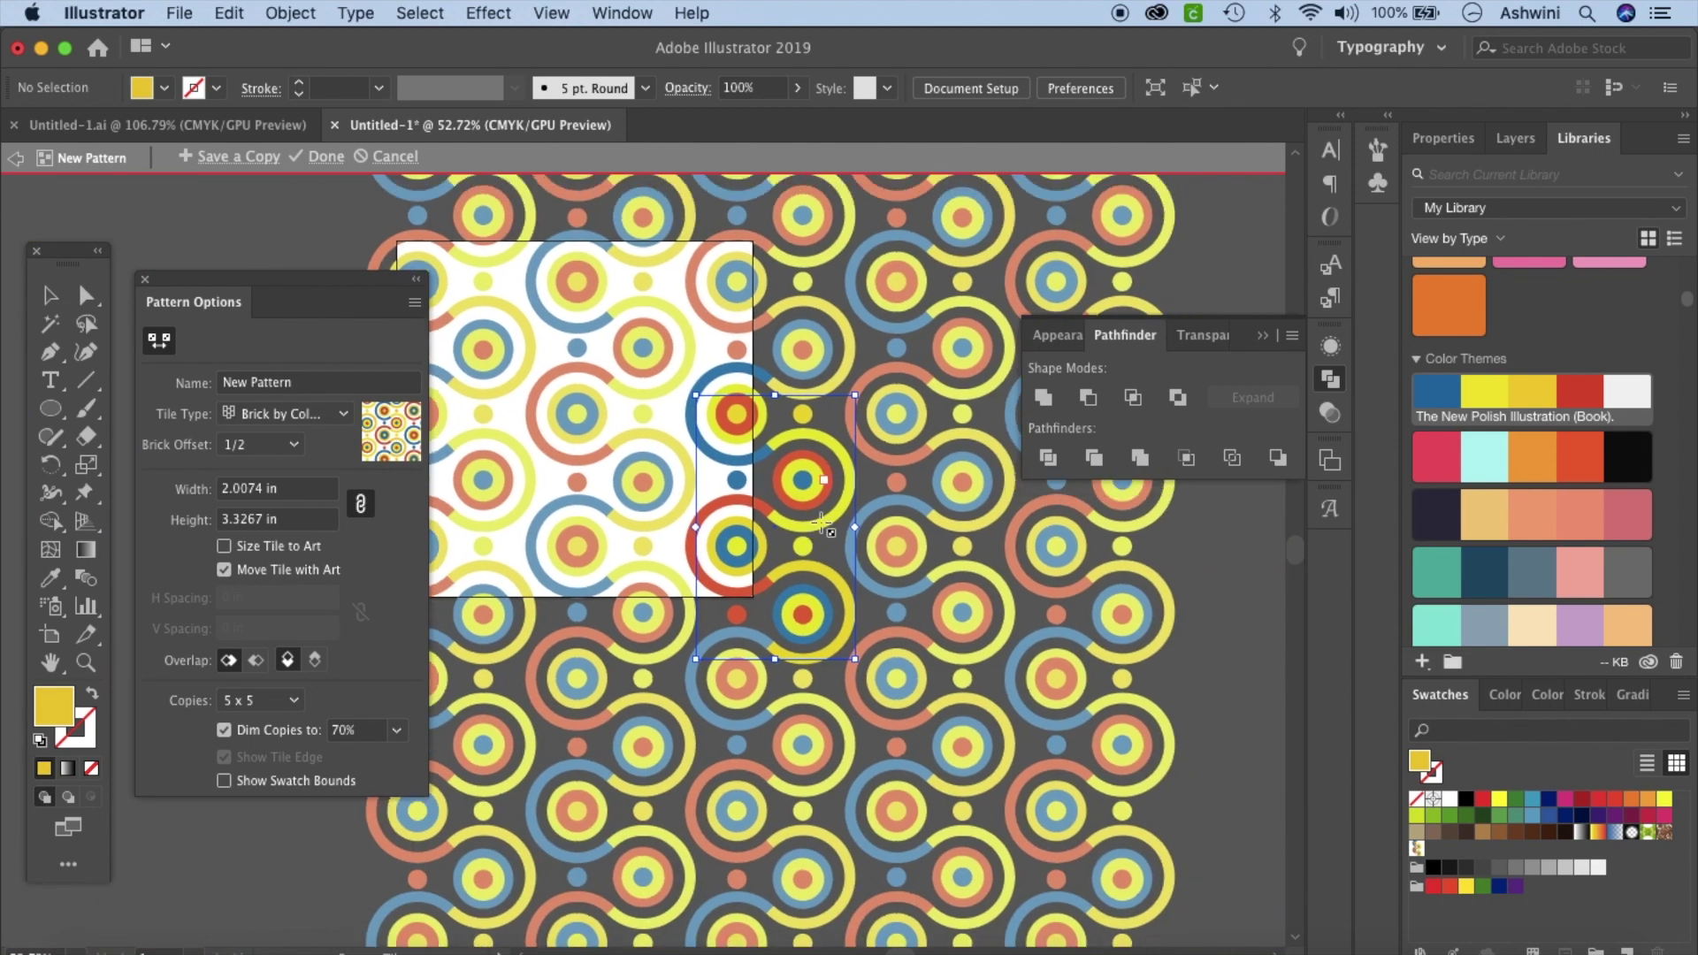
{"action": "key", "text": "v"}
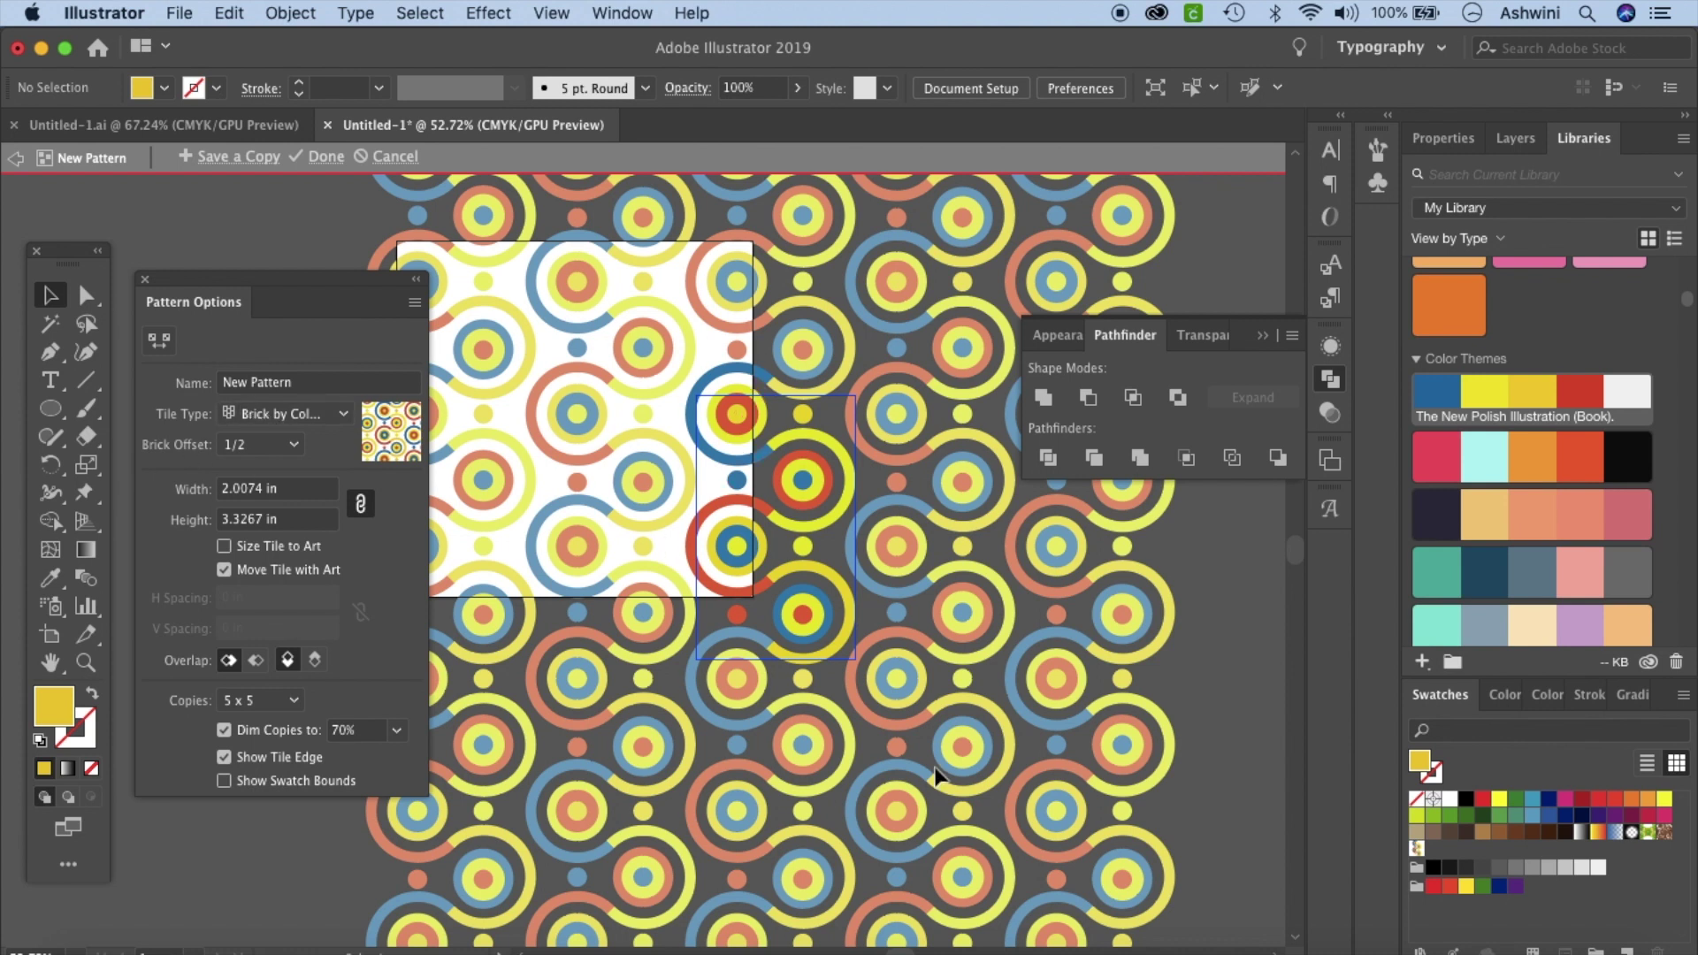
Step: Review the finished pattern artwork in the Untitled-1.ai document, and return to the pattern being edited
{"action": "left_click", "coordinate": [211, 124]}
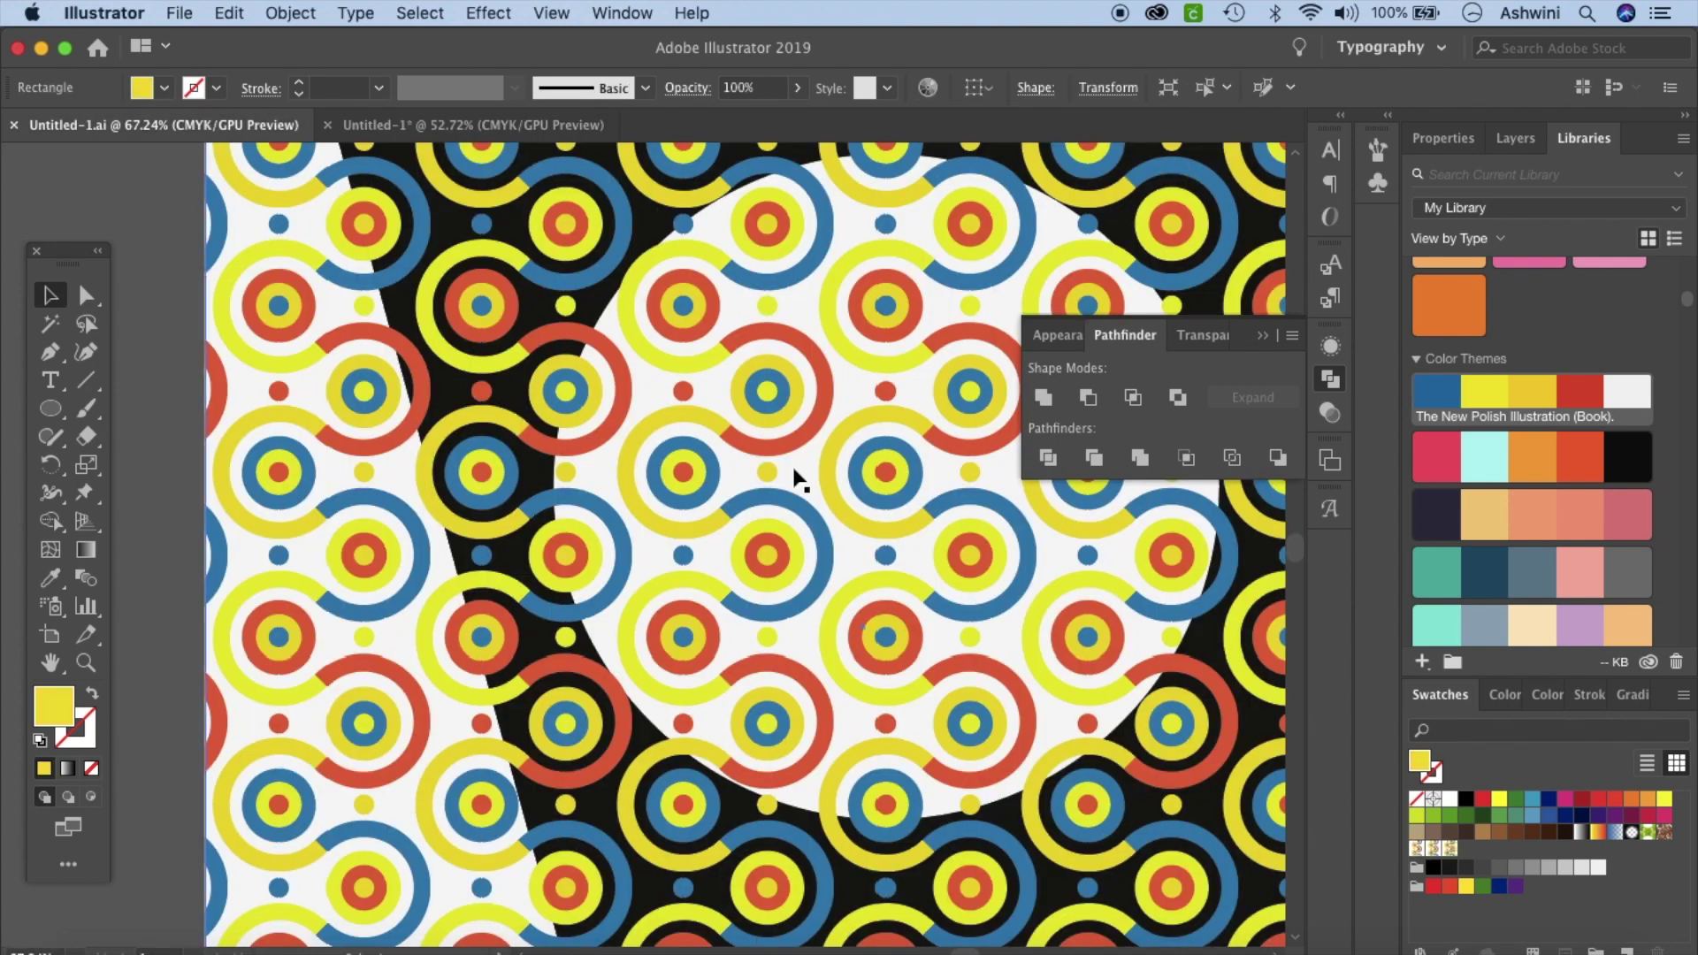
{"action": "scroll", "coordinate": [889, 531], "scroll_direction": "up", "scroll_amount": 4}
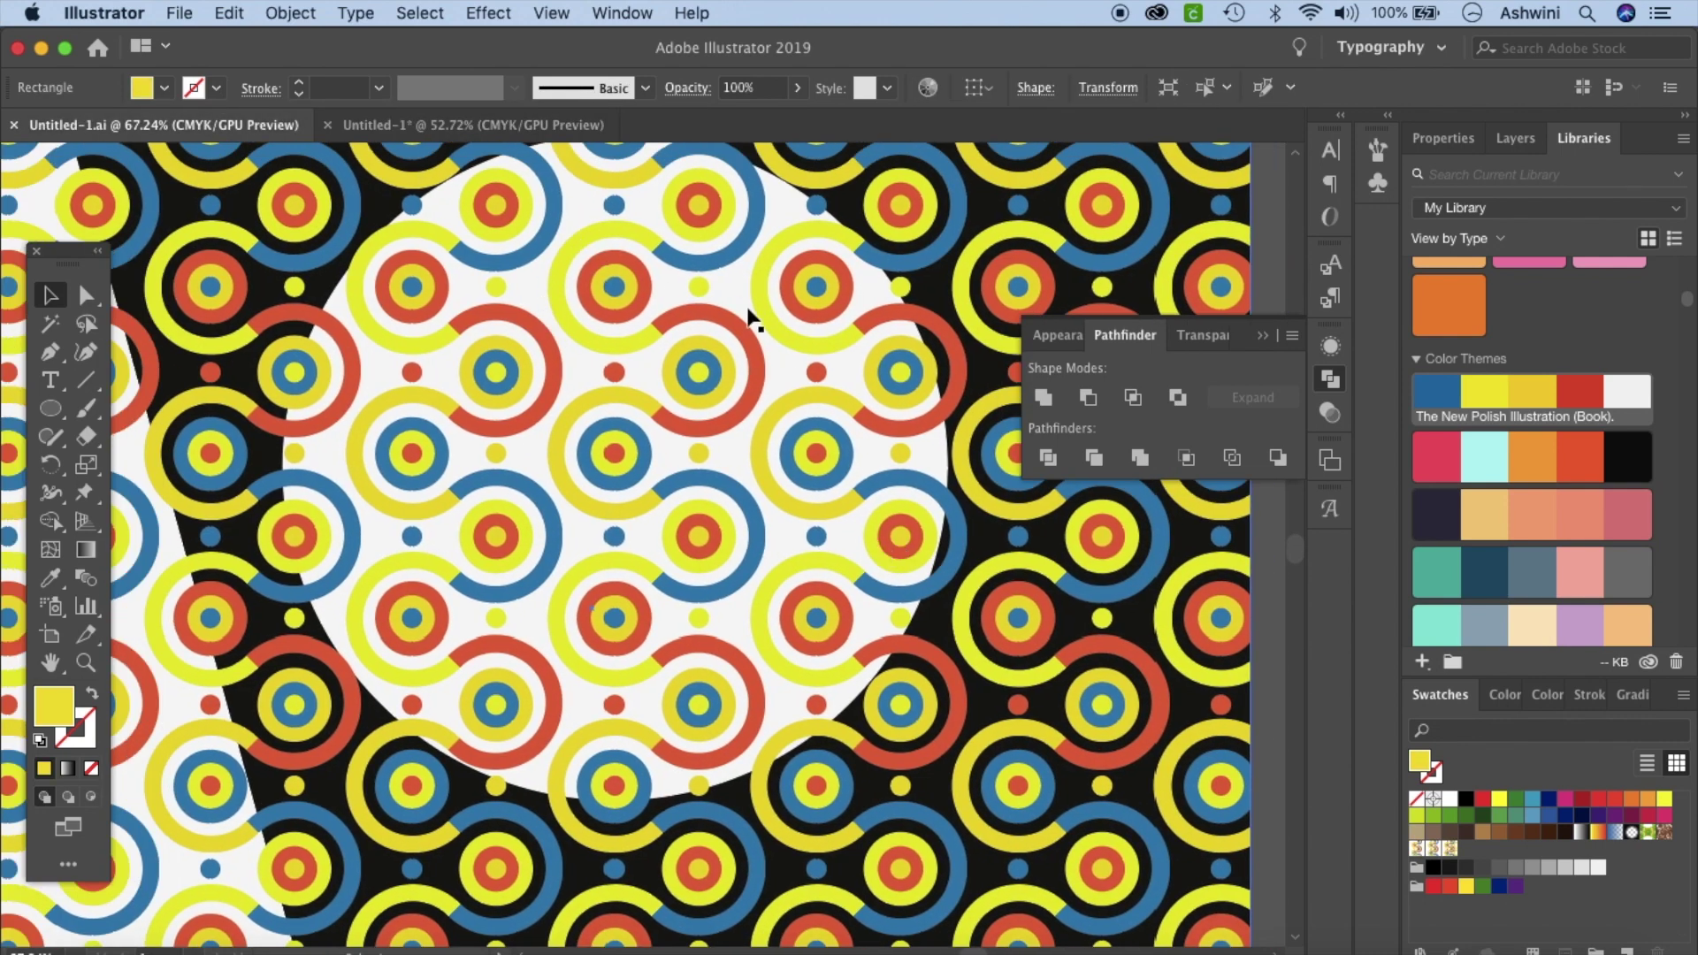
{"action": "left_click", "coordinate": [521, 124]}
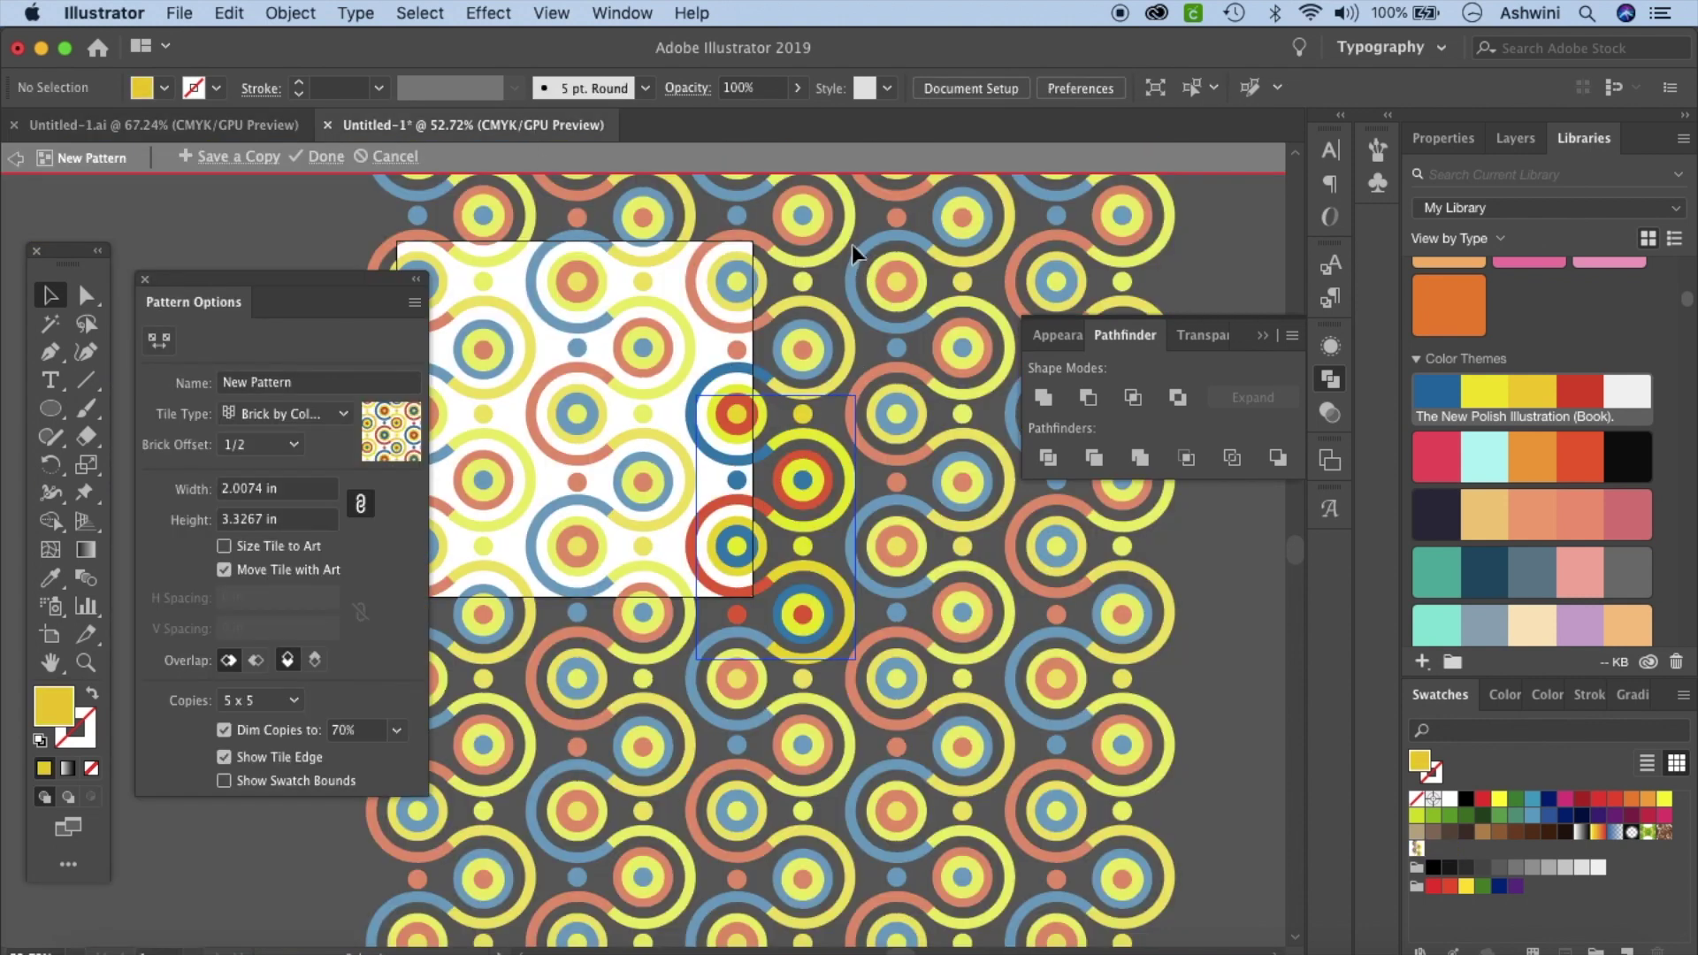
{"action": "scroll", "coordinate": [986, 557], "scroll_direction": "down", "scroll_amount": 3}
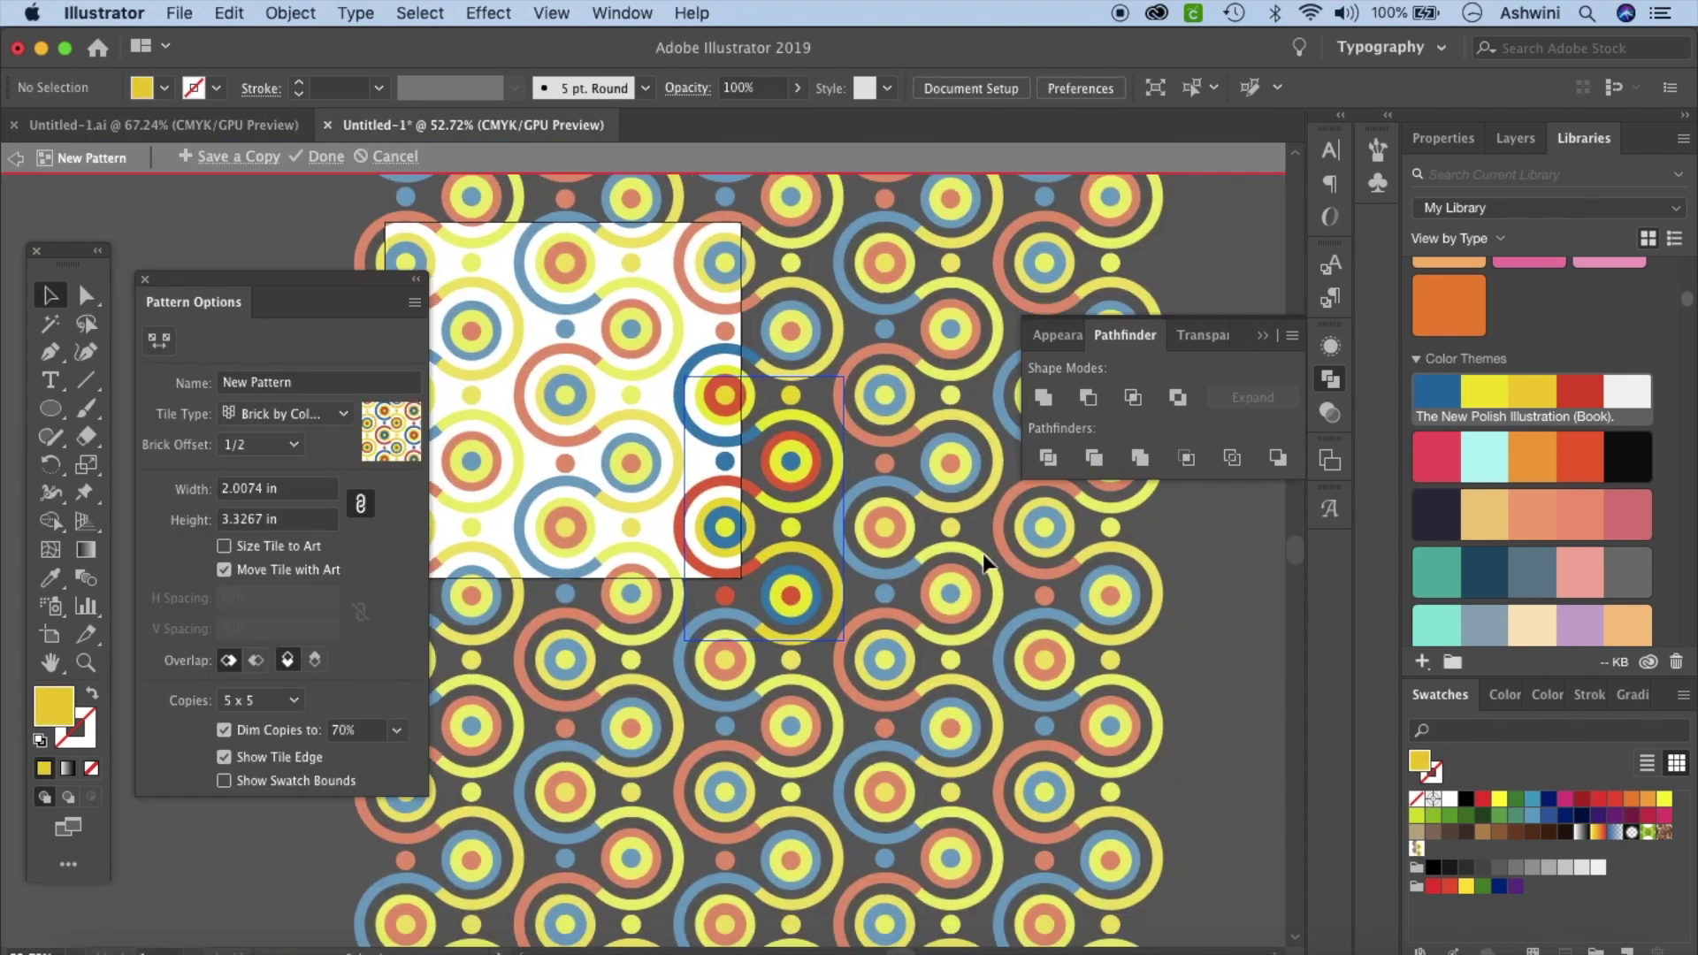
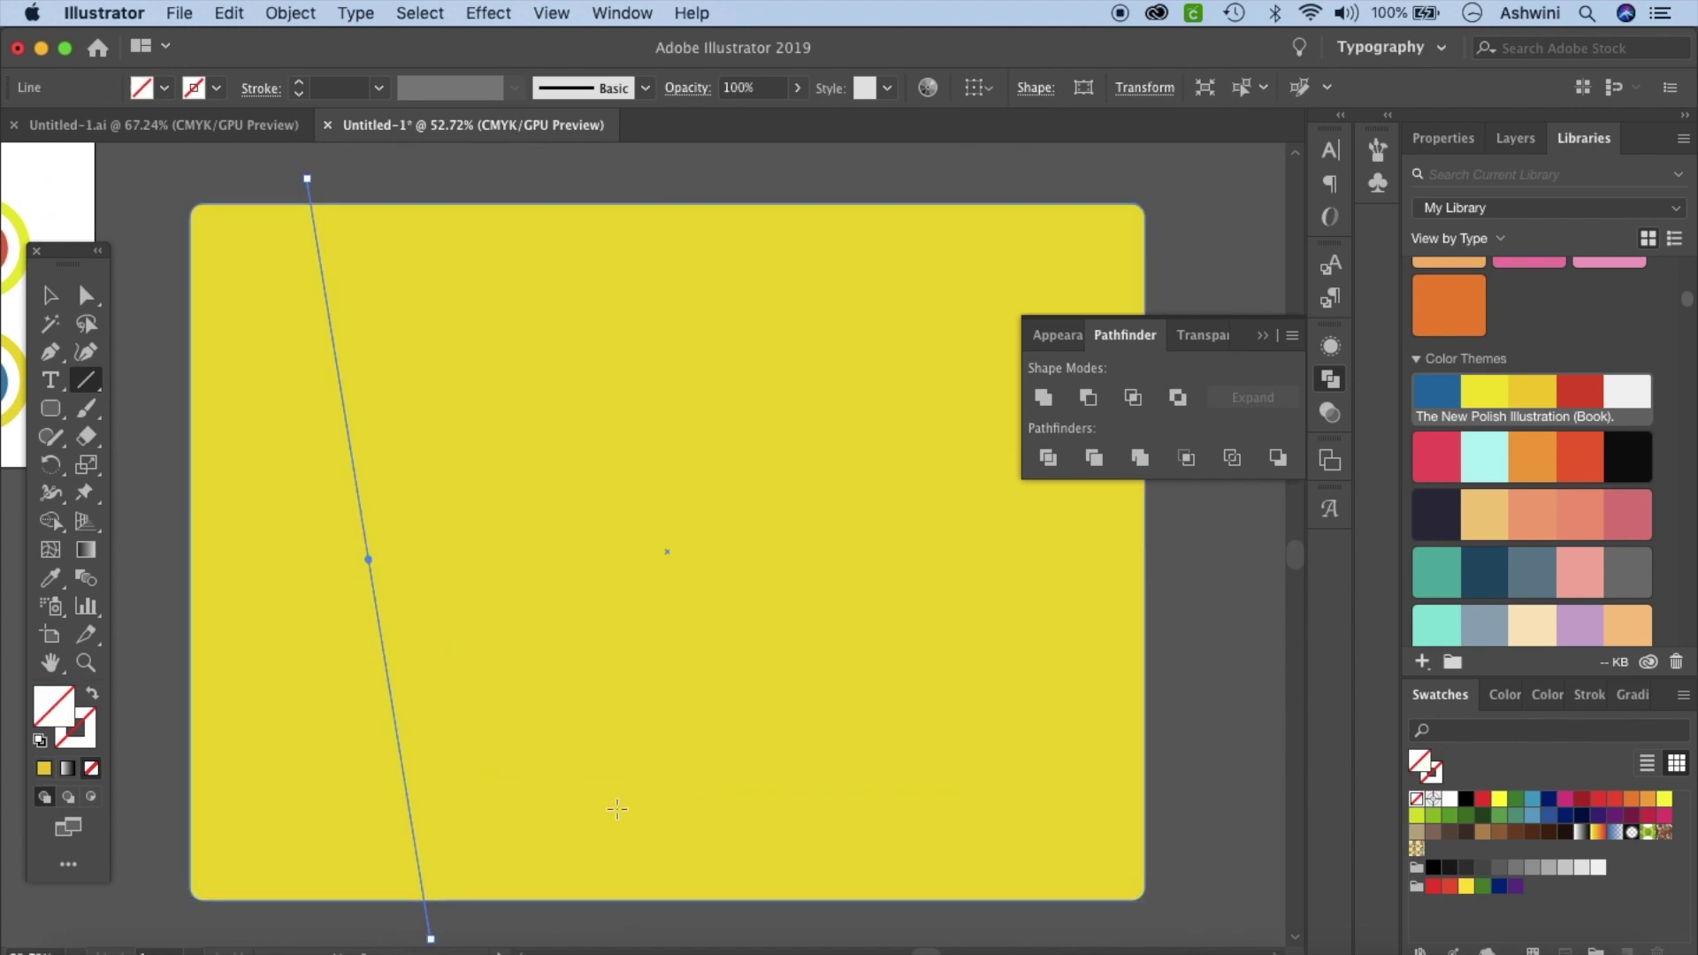
Step: Draw a diagonal line across the yellow rectangle's lower-right corner, and give it and the steep line on the left a black stroke
{"action": "key", "text": "Delete"}
{"action": "left_click_drag", "start_coordinate": [766, 913], "coordinate": [1232, 478]}
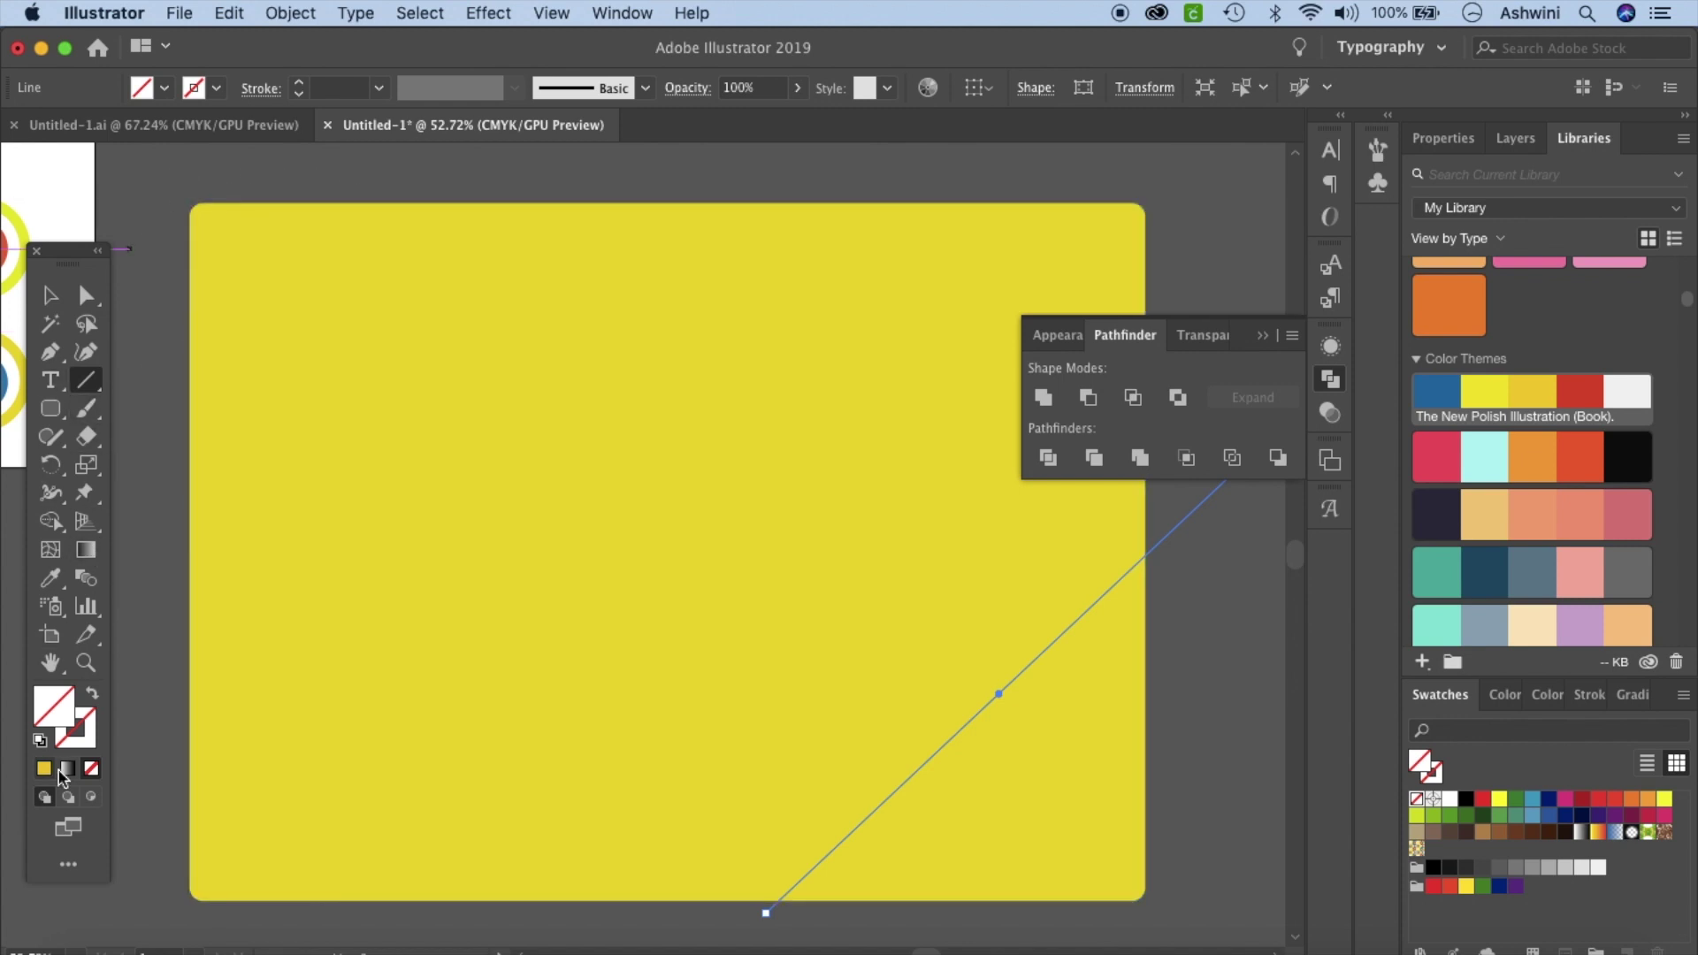
{"action": "left_click", "coordinate": [87, 748]}
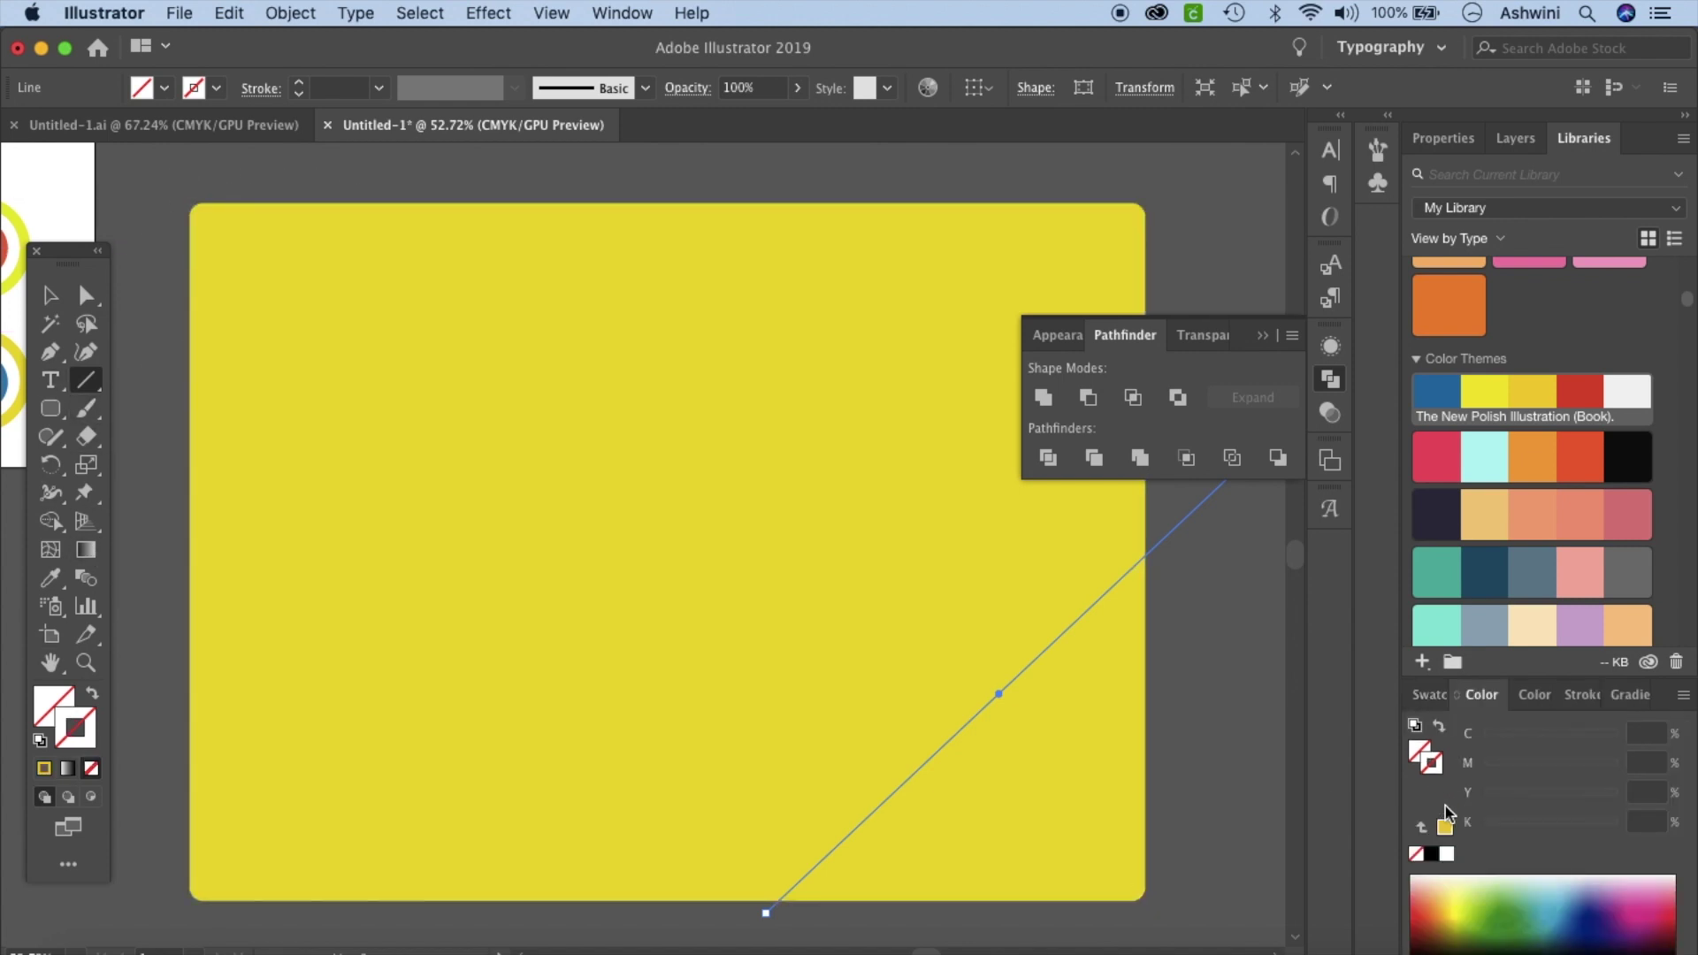
{"action": "left_click", "coordinate": [1430, 854]}
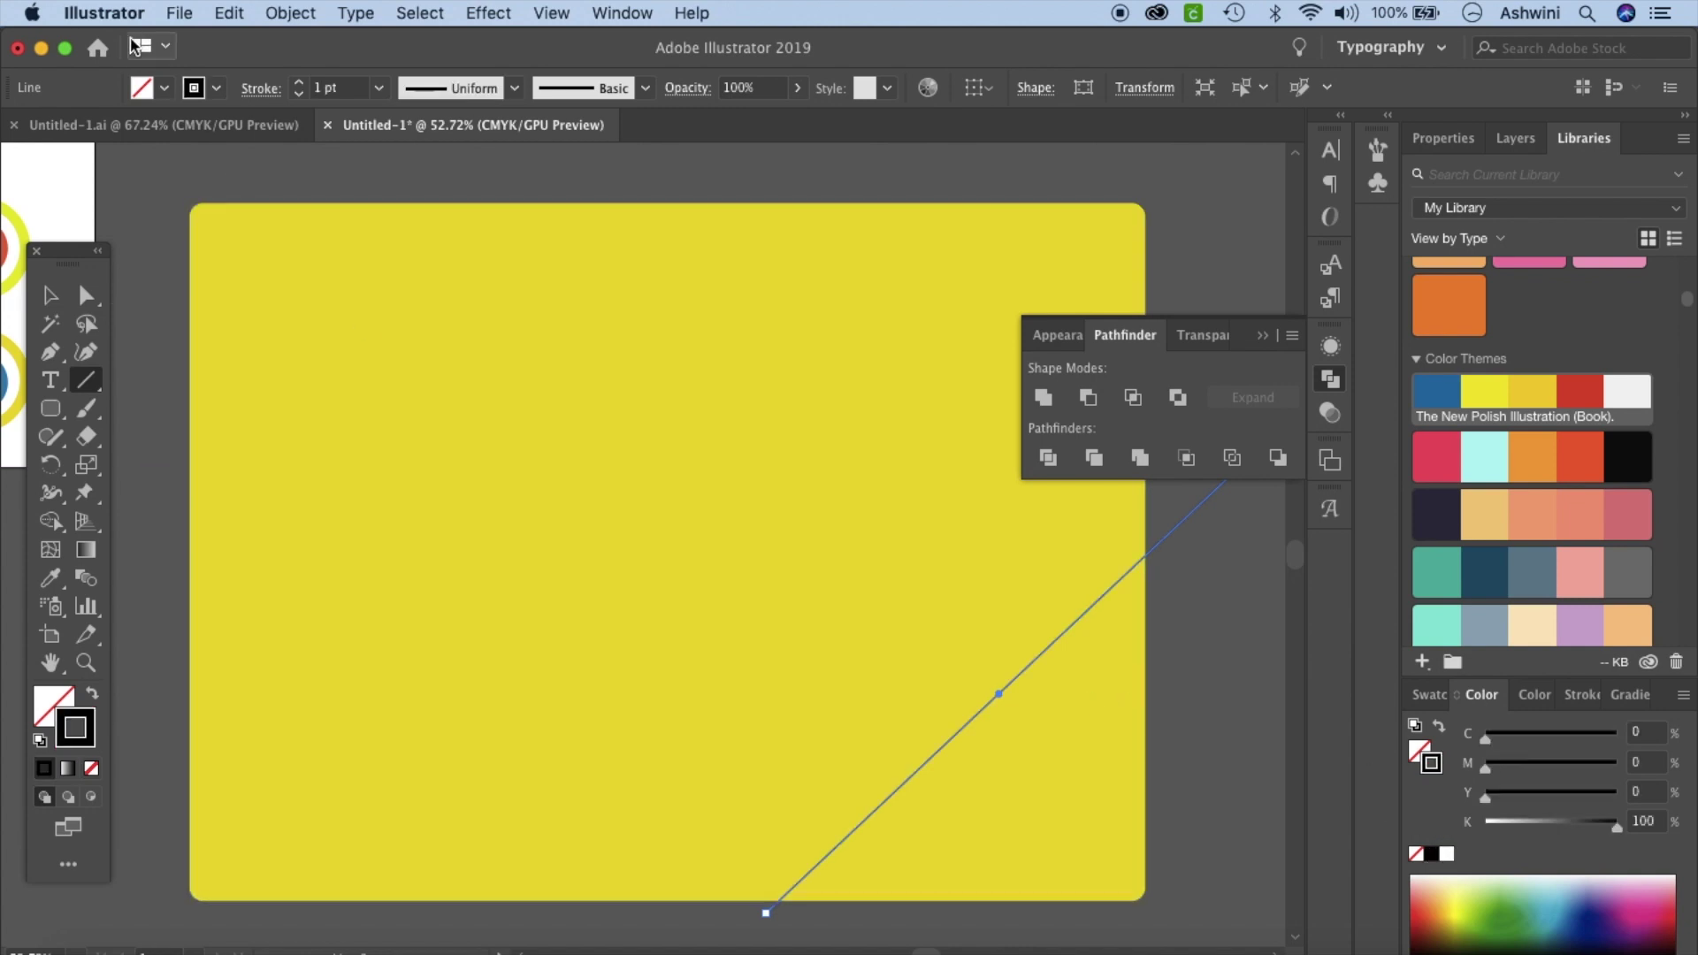
{"action": "mouse_move", "coordinate": [302, 174]}
{"action": "left_mouse_down"}
{"action": "mouse_move", "coordinate": [311, 205]}
{"action": "mouse_move", "coordinate": [298, 187]}
{"action": "left_mouse_up"}
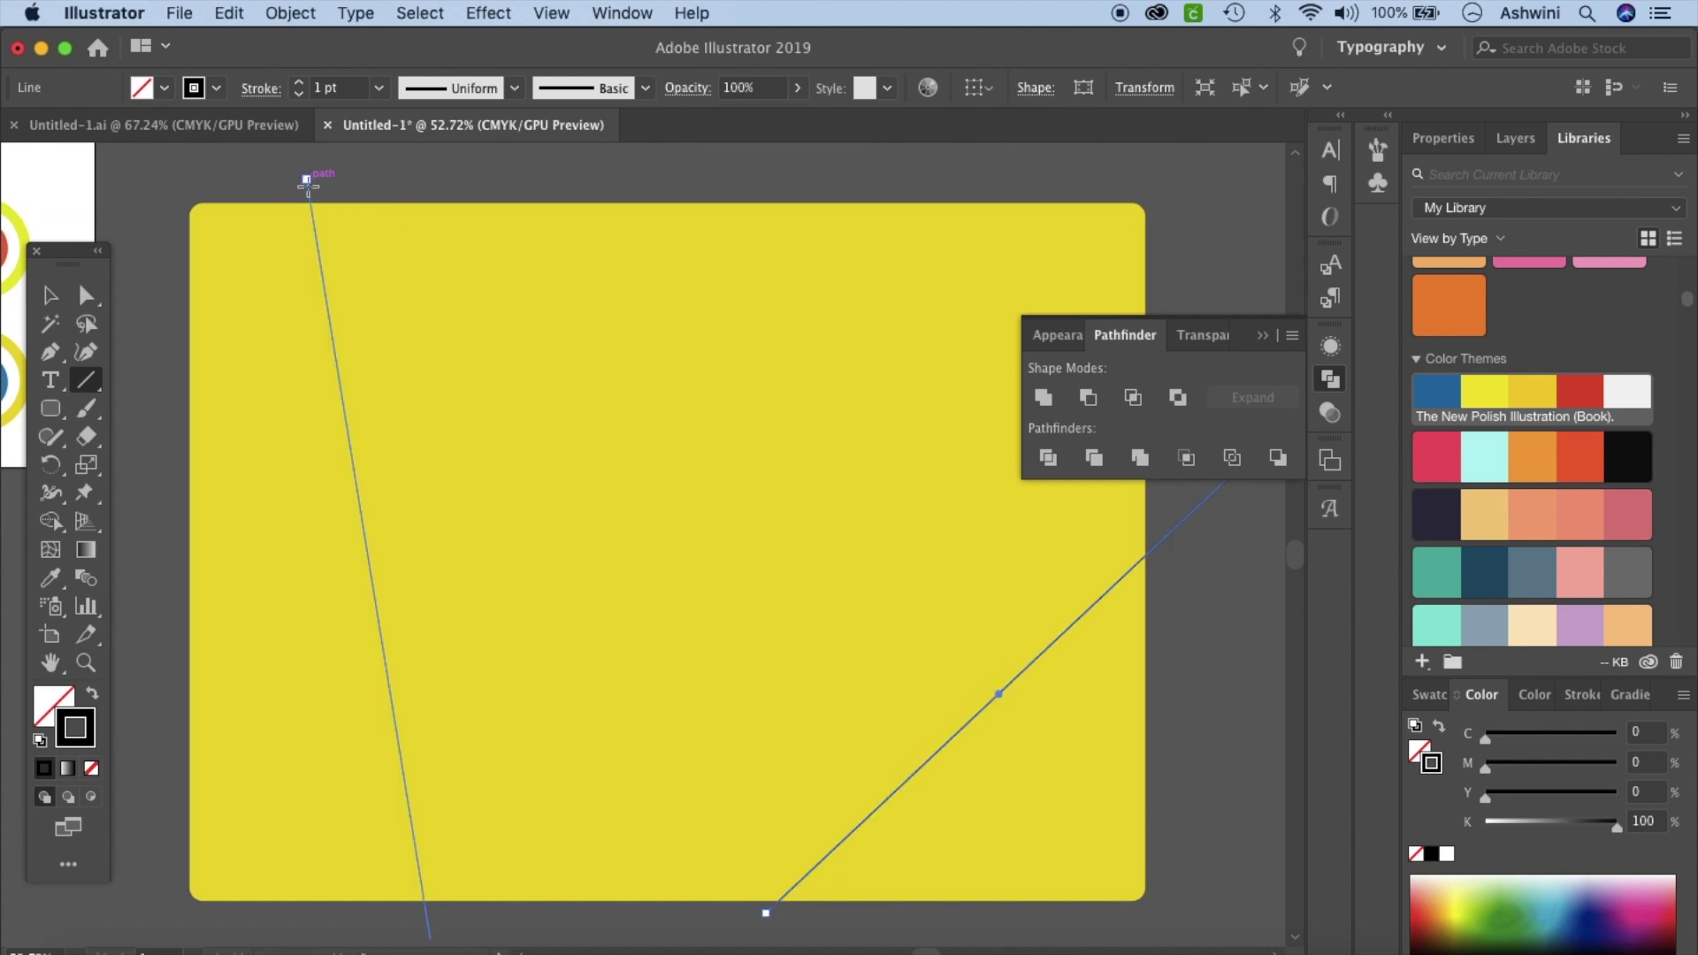
{"action": "left_click", "coordinate": [310, 190], "text": "super"}
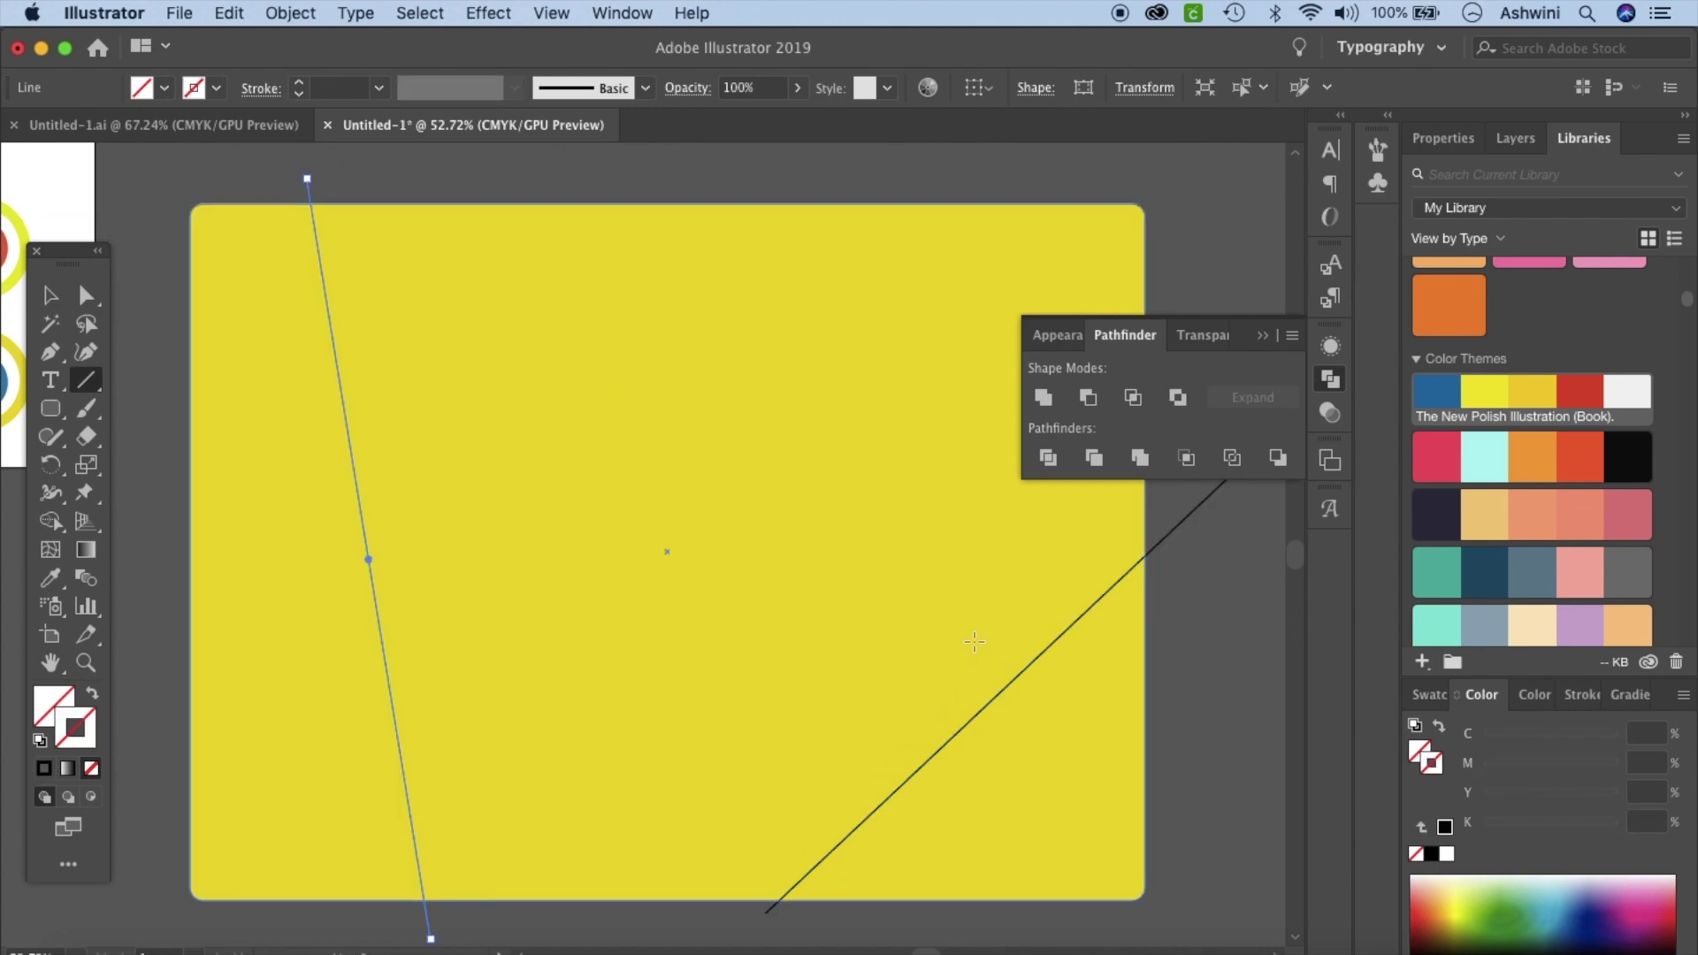
{"action": "left_click", "coordinate": [1431, 854]}
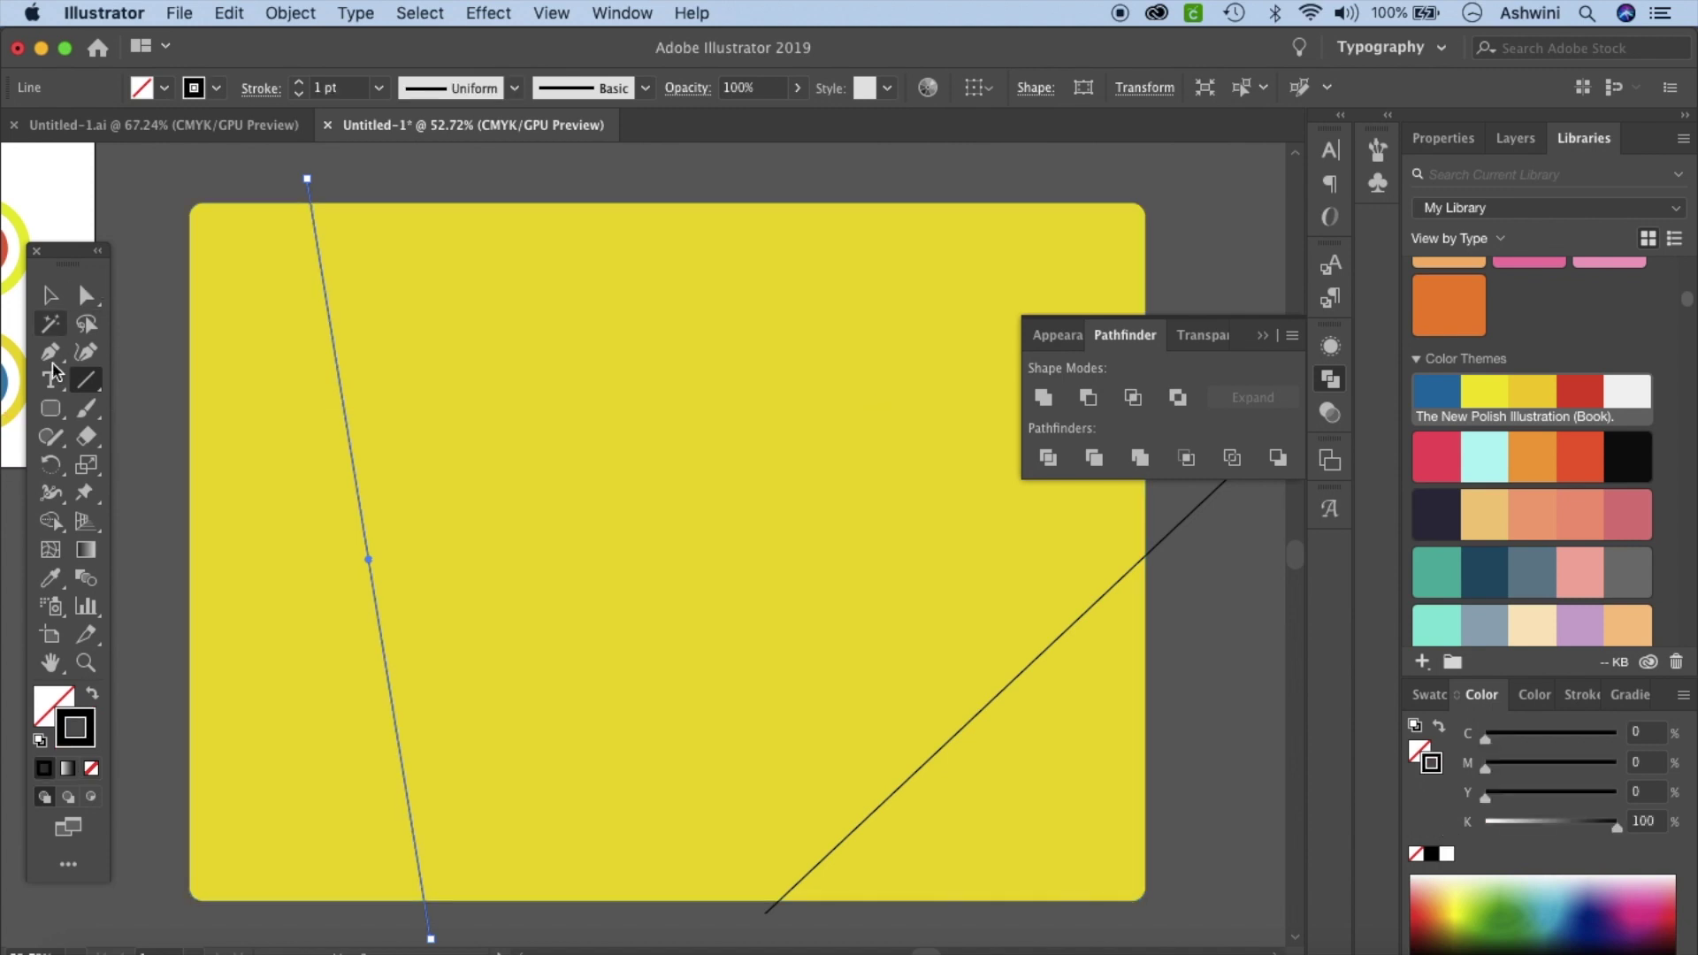
Step: Draw a large circle with the Ellipse tool and position it between the two lines on the yellow rectangle
{"action": "left_click_drag", "start_coordinate": [48, 409], "coordinate": [149, 465]}
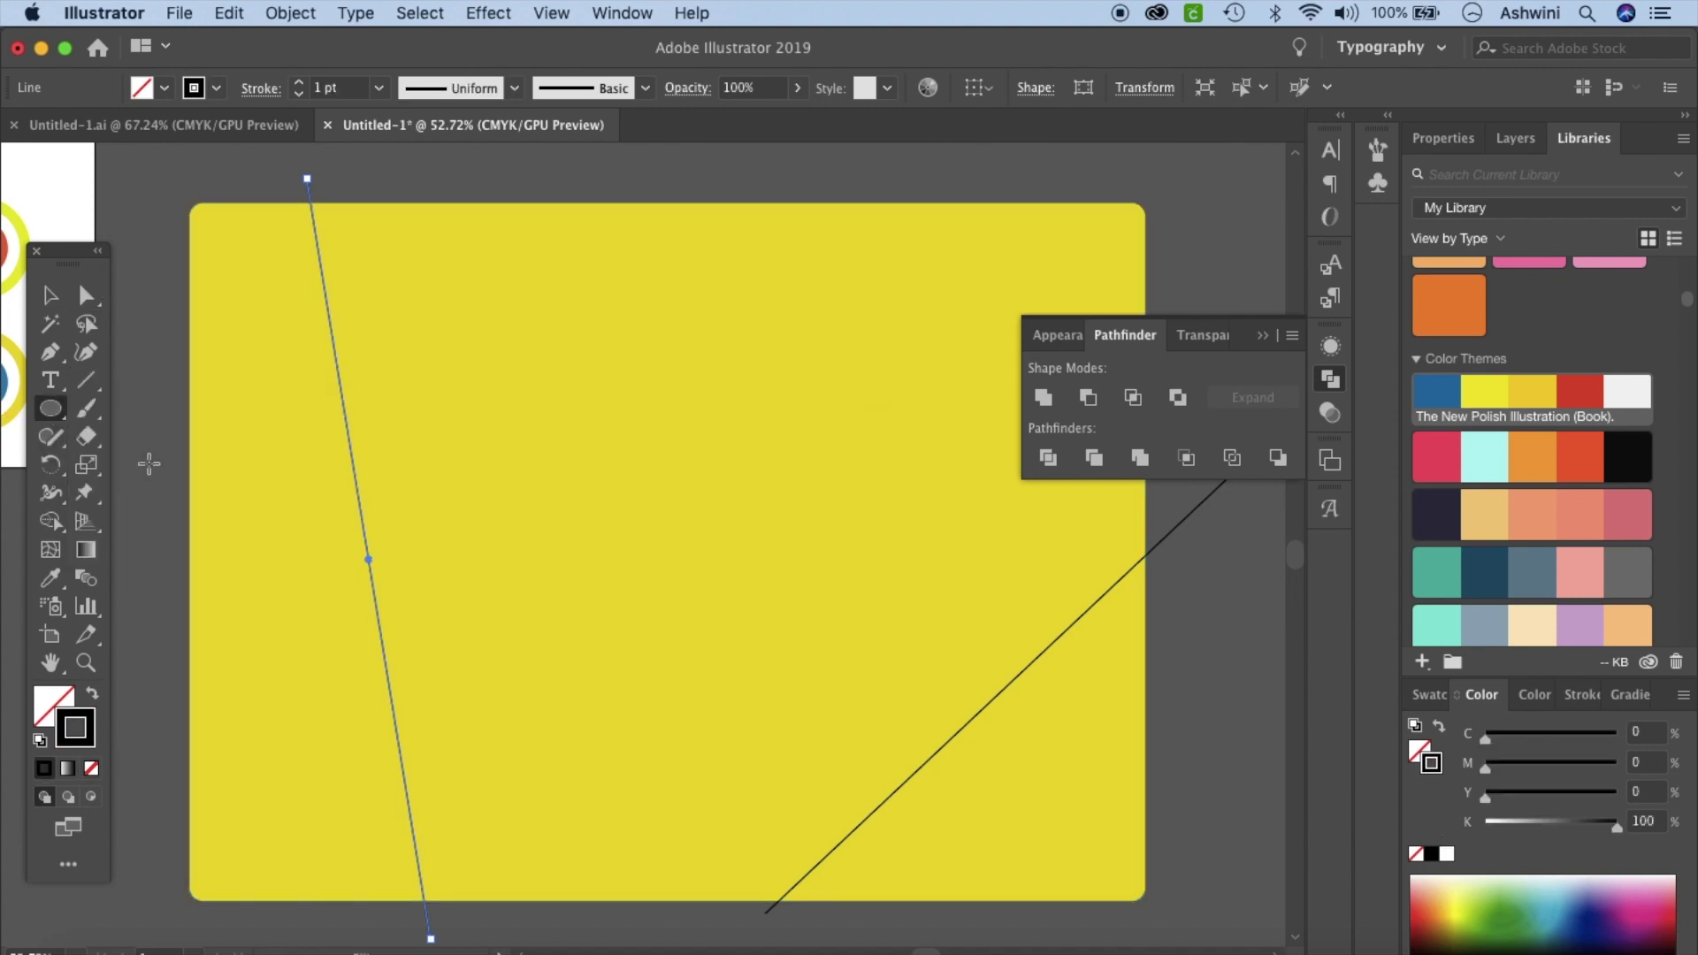
{"action": "left_click_drag", "start_coordinate": [432, 373], "coordinate": [896, 686]}
{"action": "left_click_drag", "start_coordinate": [652, 594], "coordinate": [659, 522]}
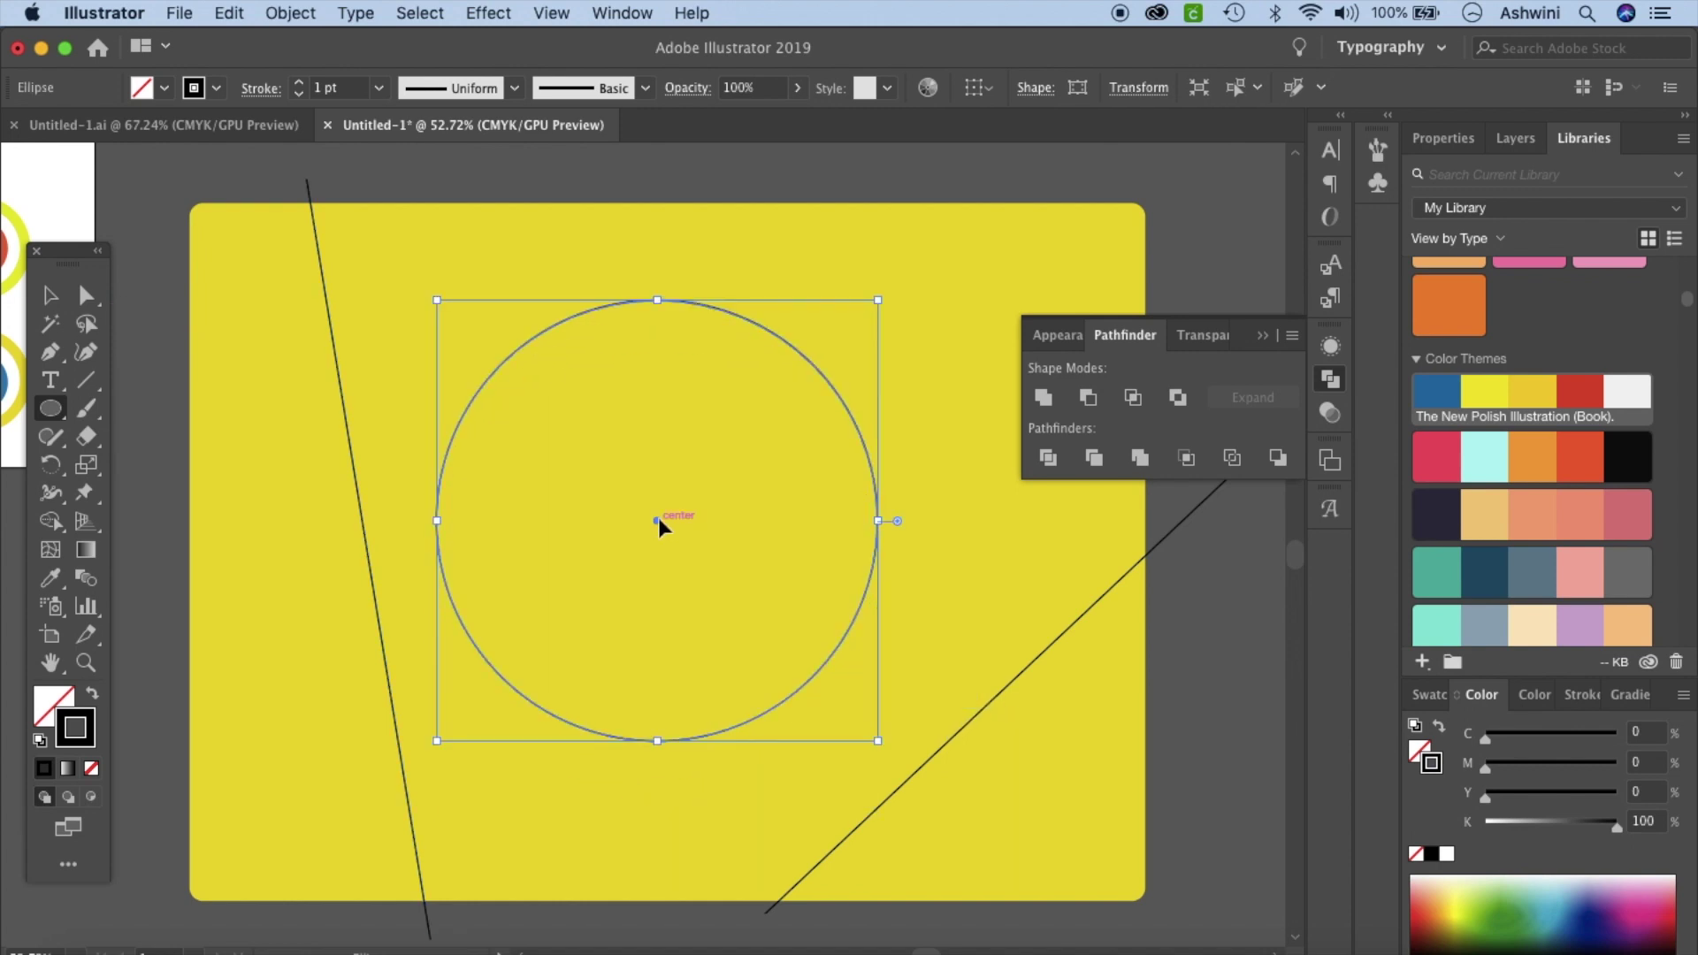
Step: Divide the rectangle along both lines and the circle with Pathfinder Divide, and ungroup the resulting pieces
{"action": "left_click", "coordinate": [50, 294]}
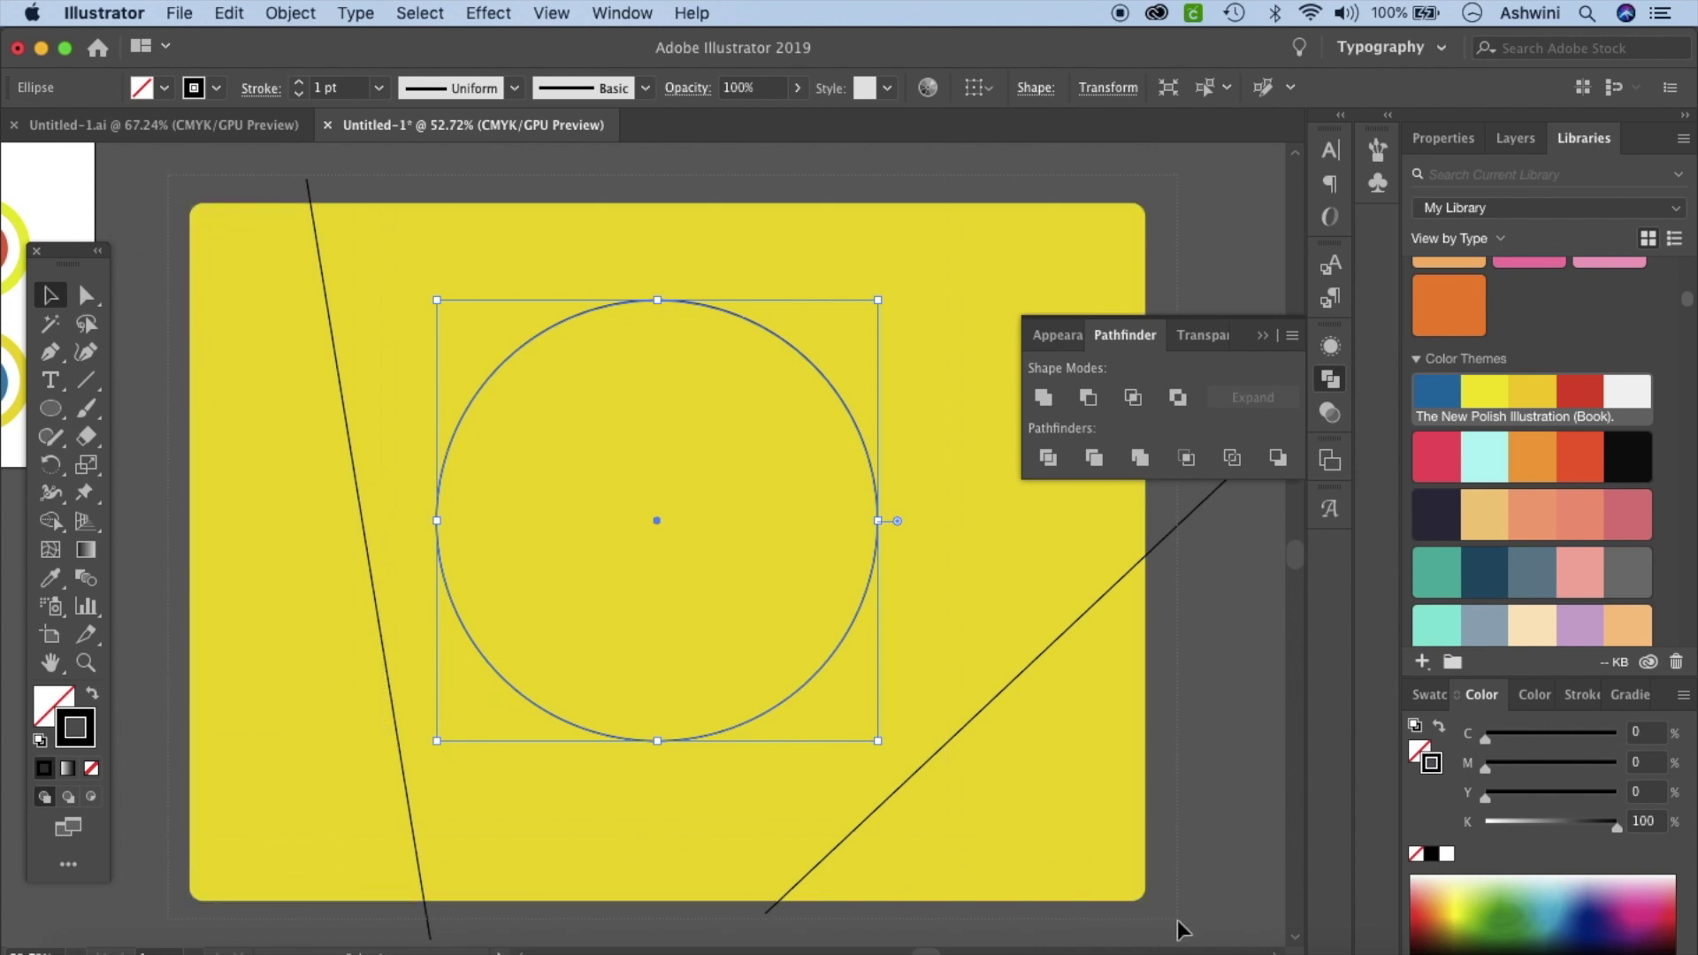
{"action": "key", "text": "super+a"}
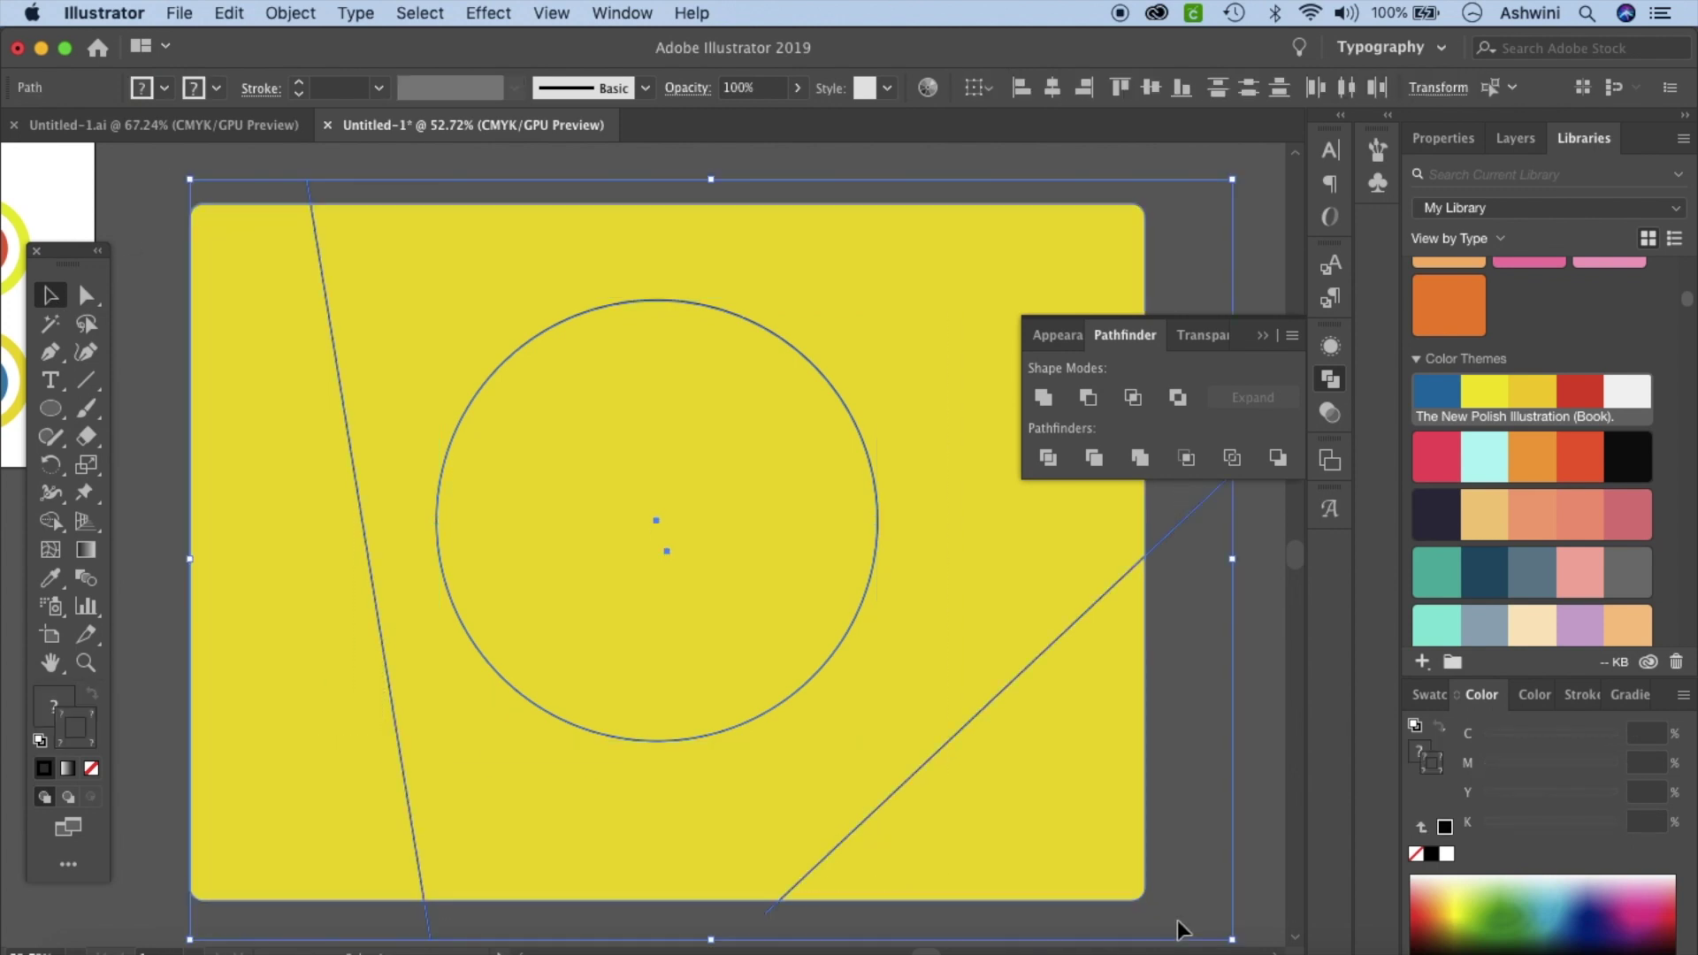
{"action": "left_click", "coordinate": [1057, 460]}
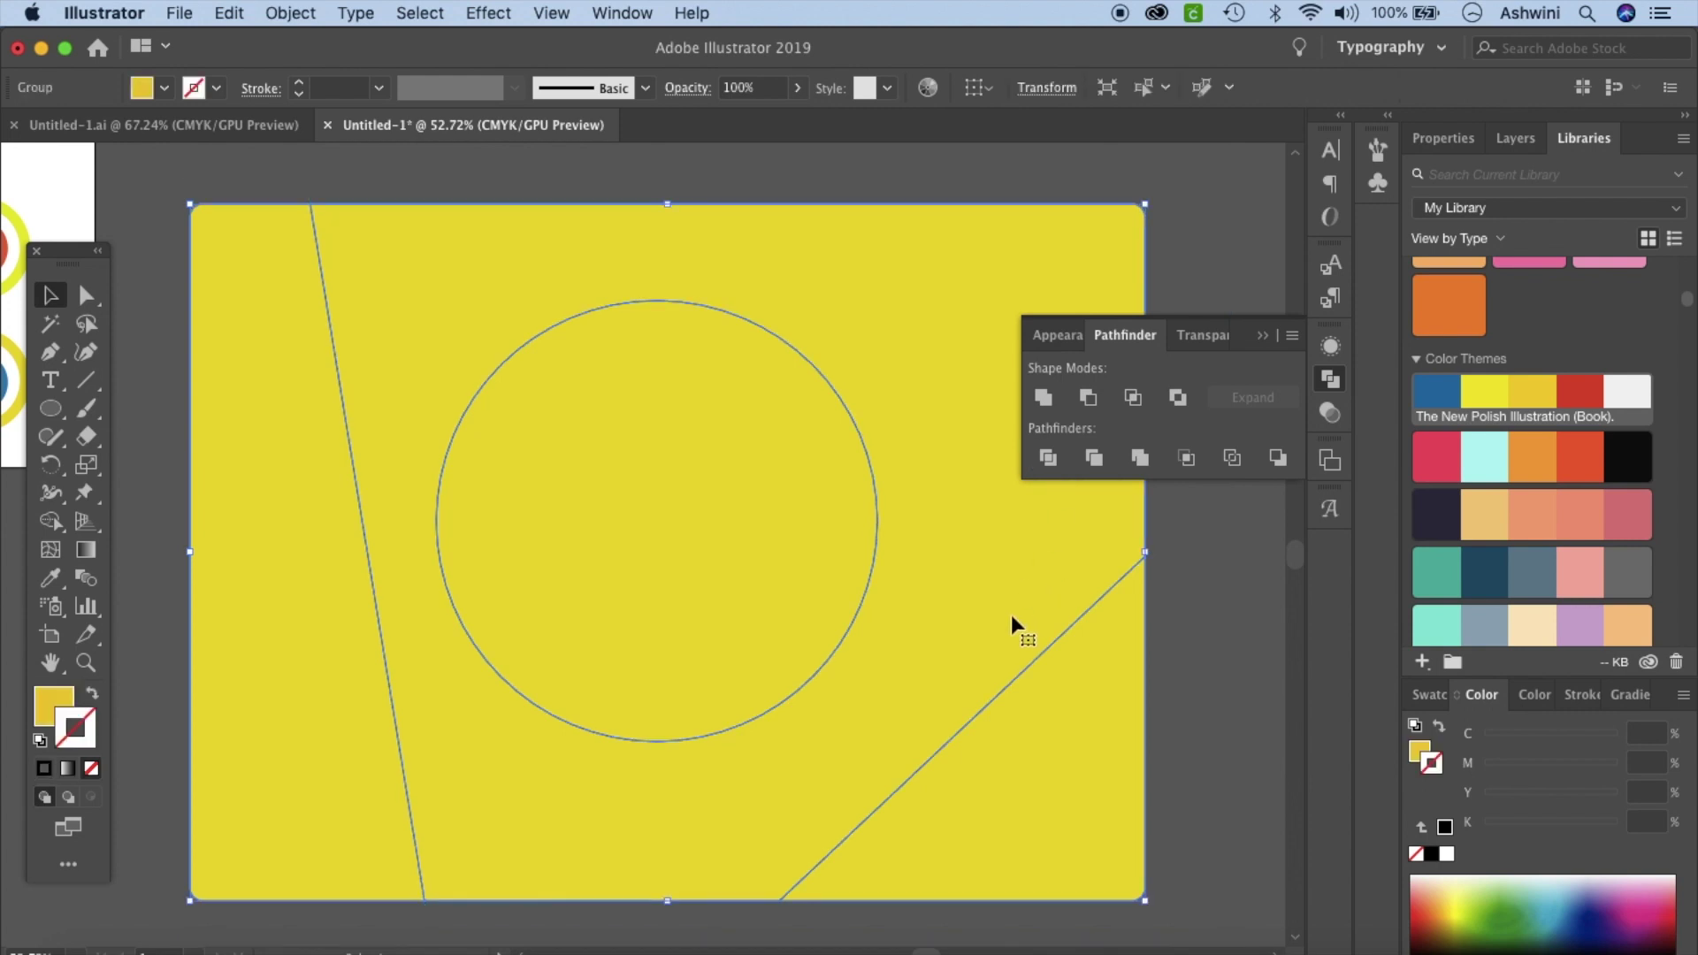
{"action": "key", "text": "super+shift+g"}
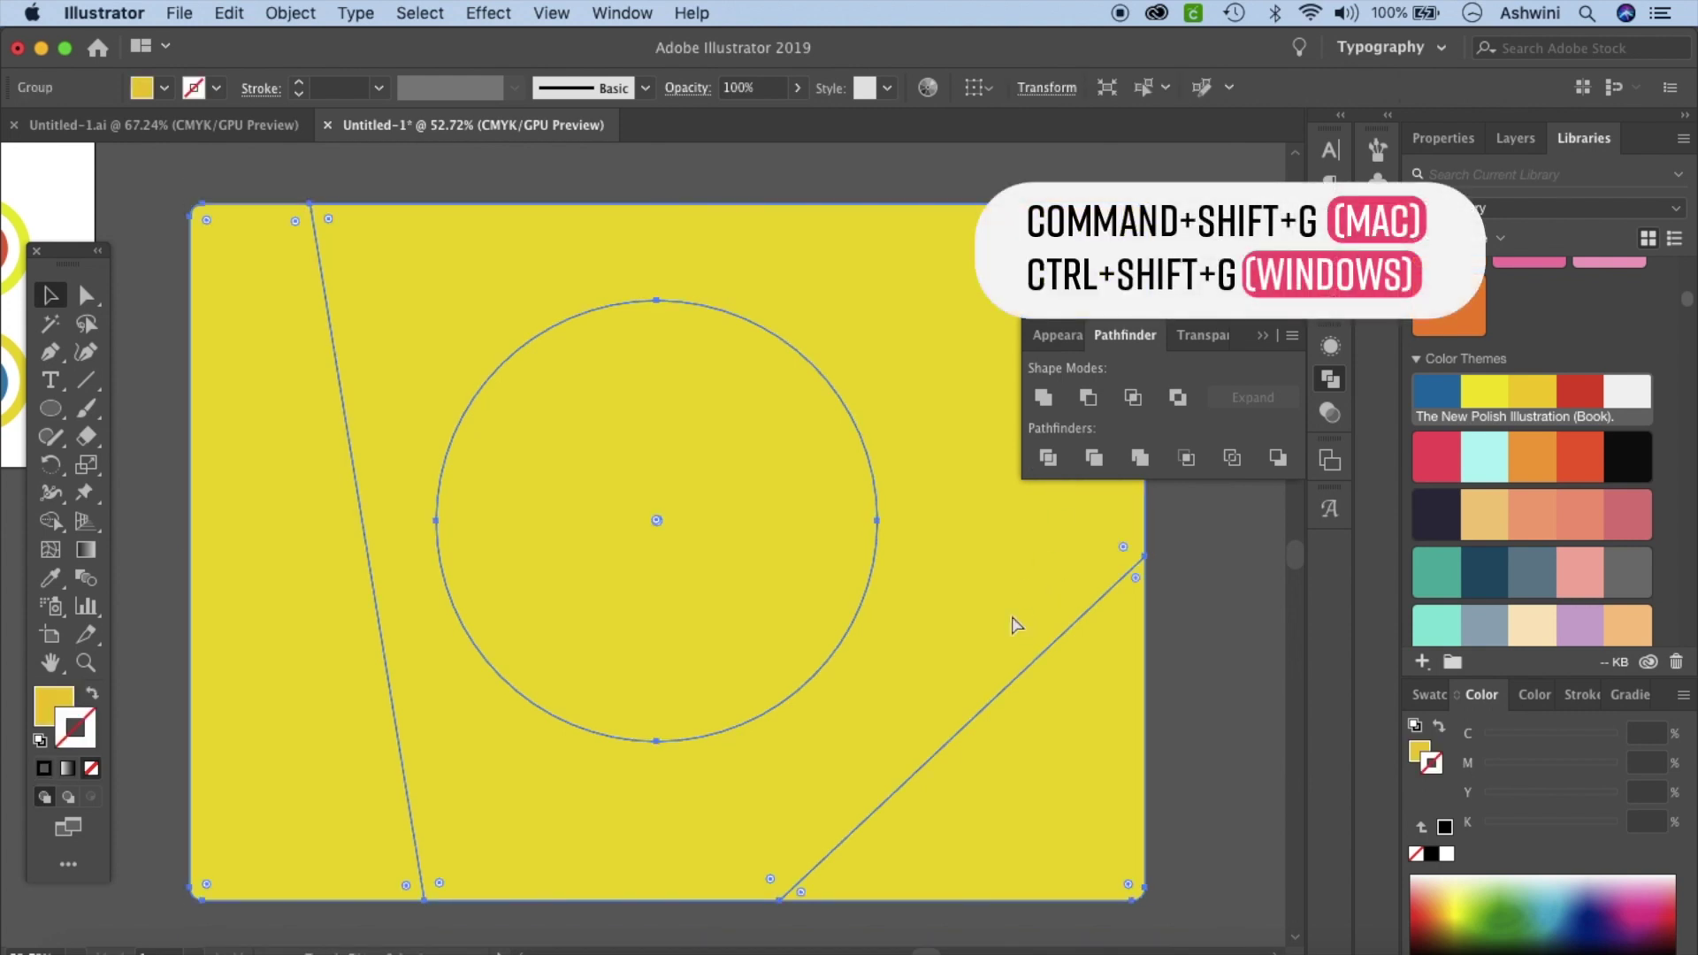
{"action": "left_click", "coordinate": [1187, 674]}
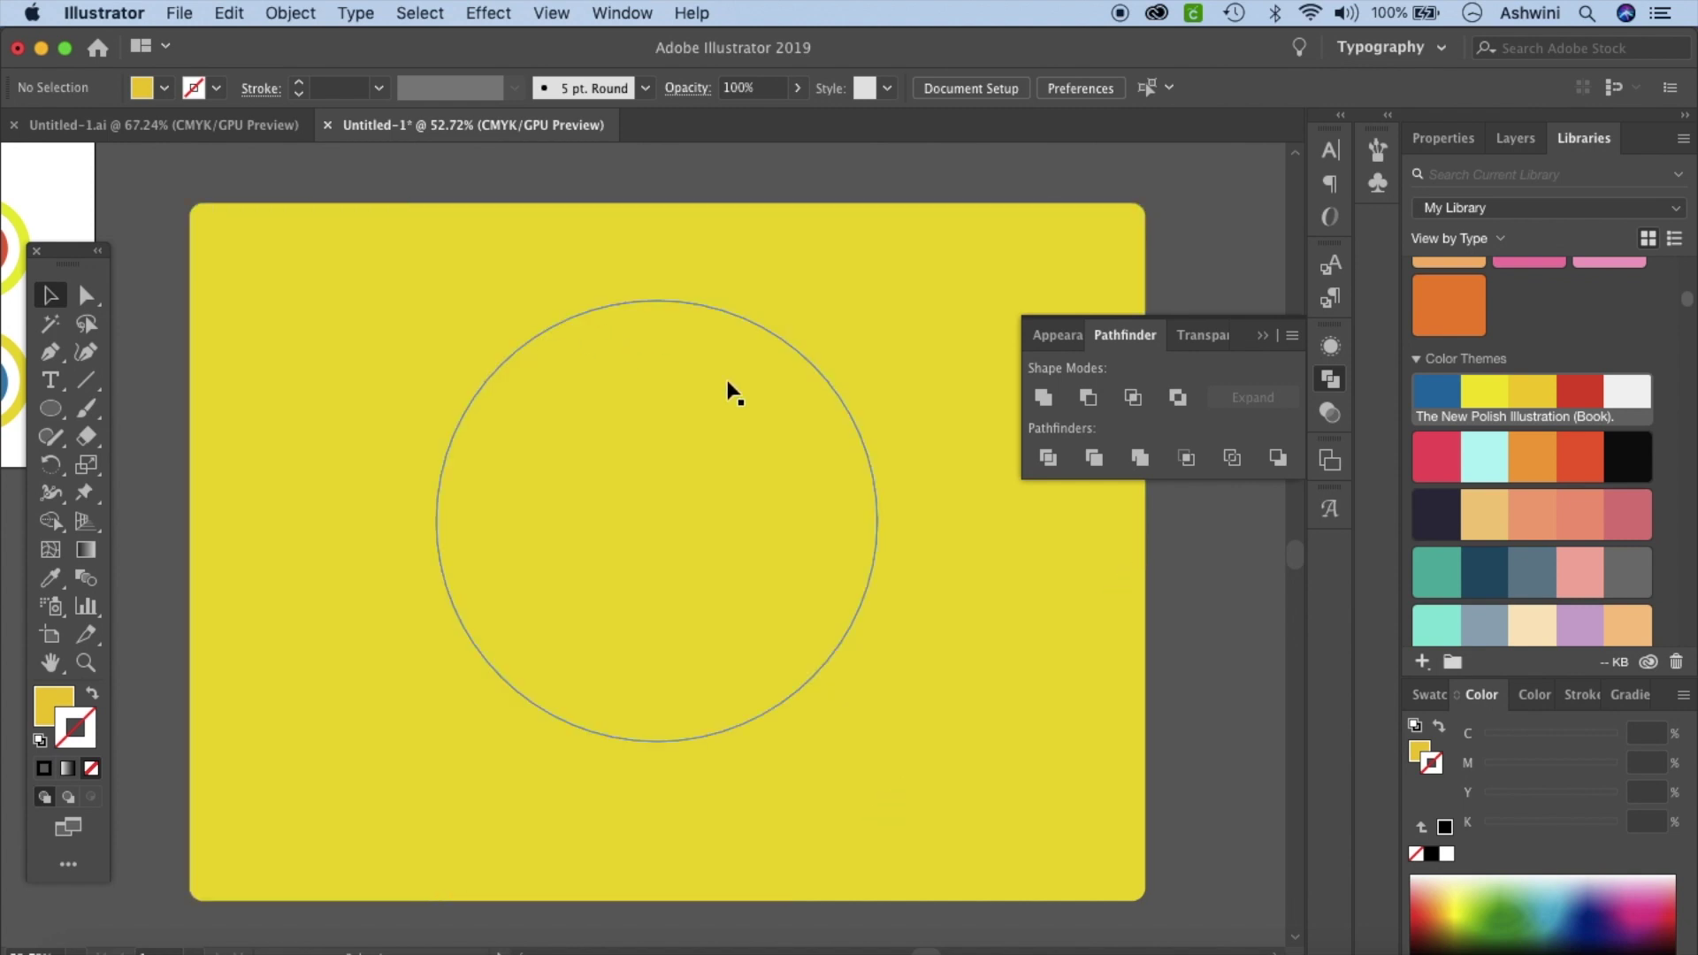
Step: Fill the large middle piece around the circle with the black of the Grapefruits on Living Coral color theme
{"action": "left_click", "coordinate": [937, 390]}
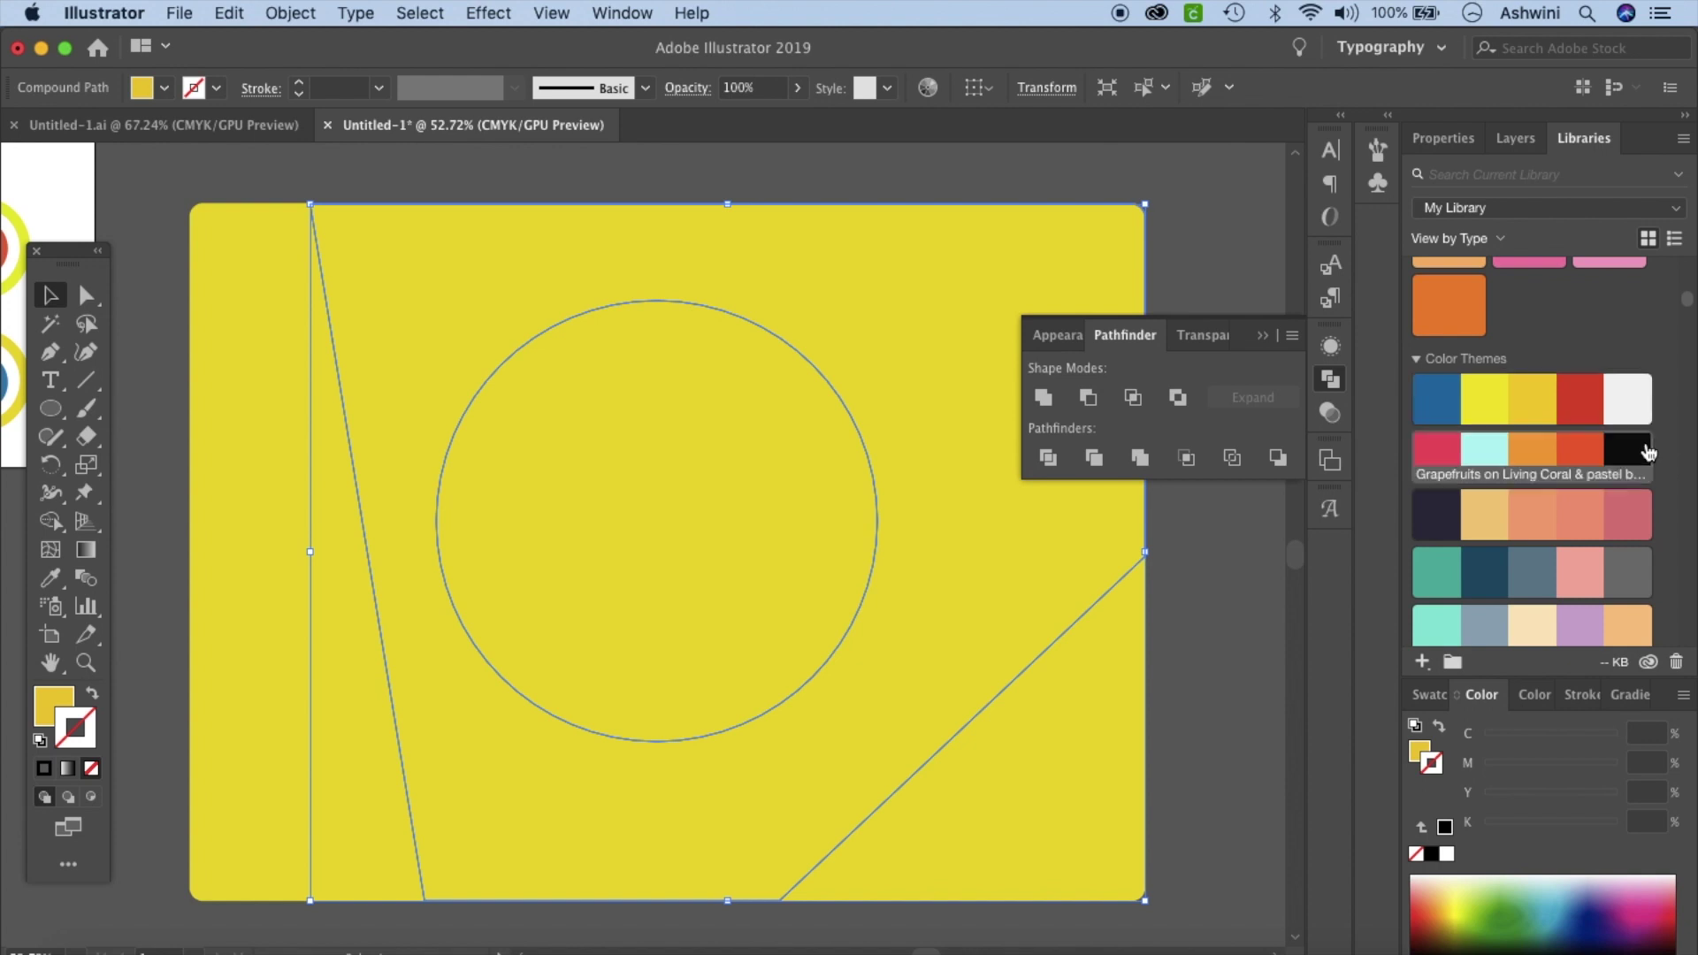
{"action": "left_click", "coordinate": [62, 710]}
{"action": "left_click", "coordinate": [1634, 449]}
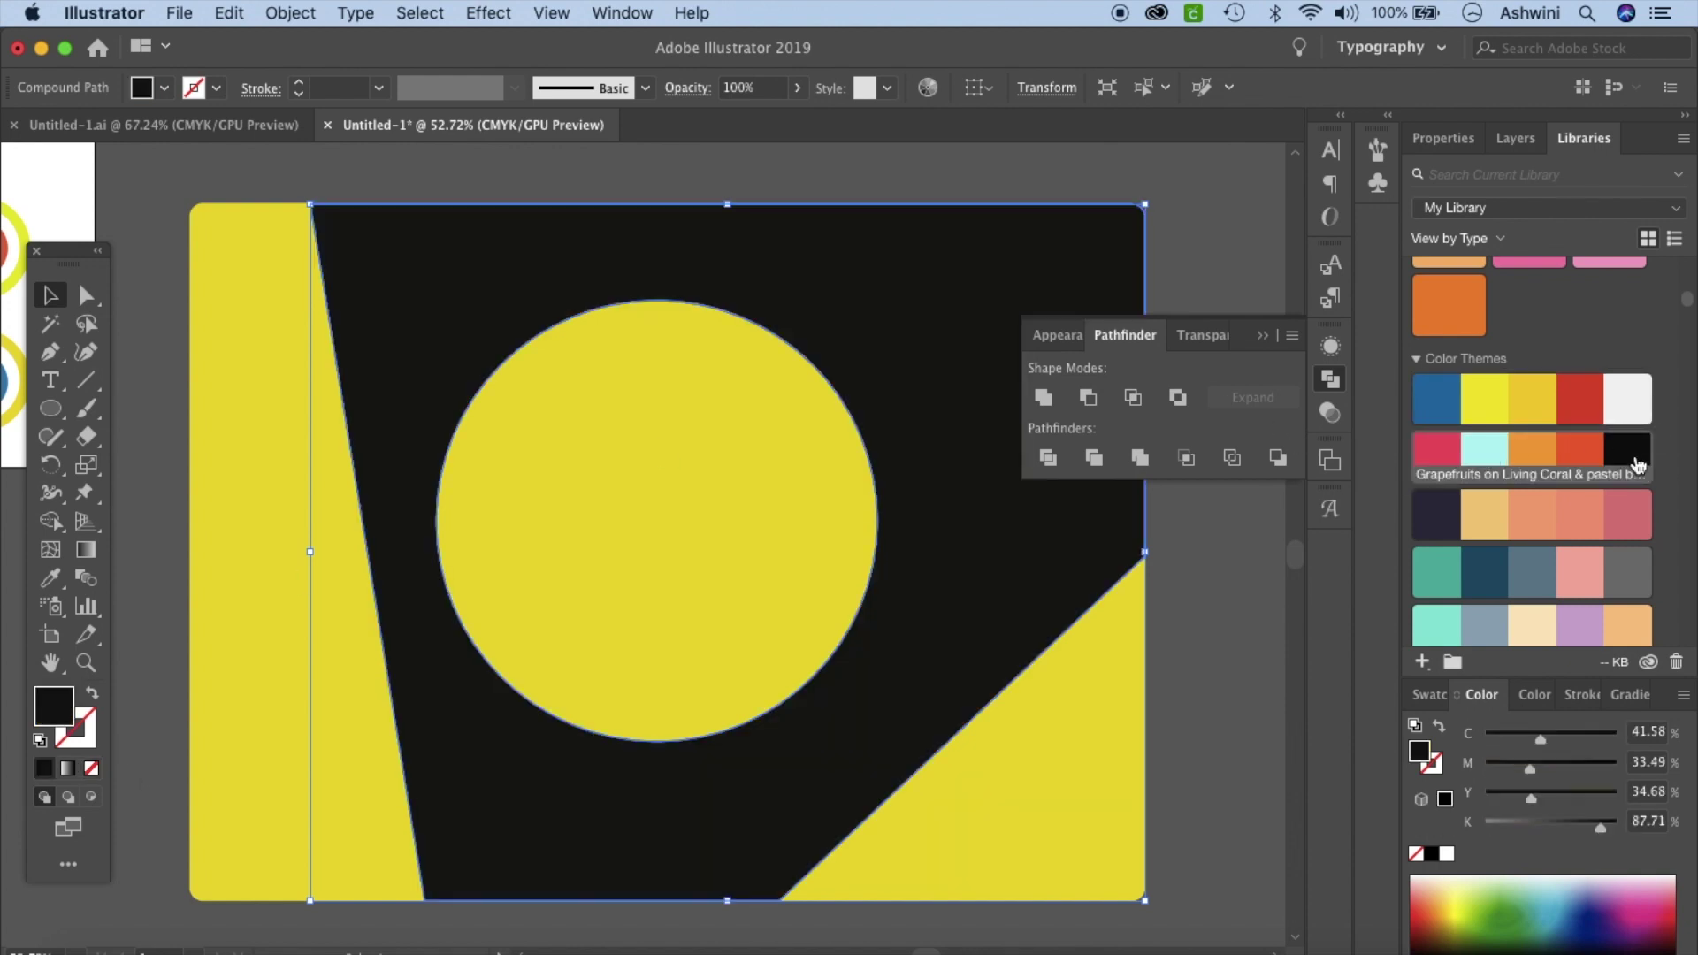
Step: Fill the lower-right corner piece, the circle and the left piece with white
{"action": "left_click", "coordinate": [1058, 752]}
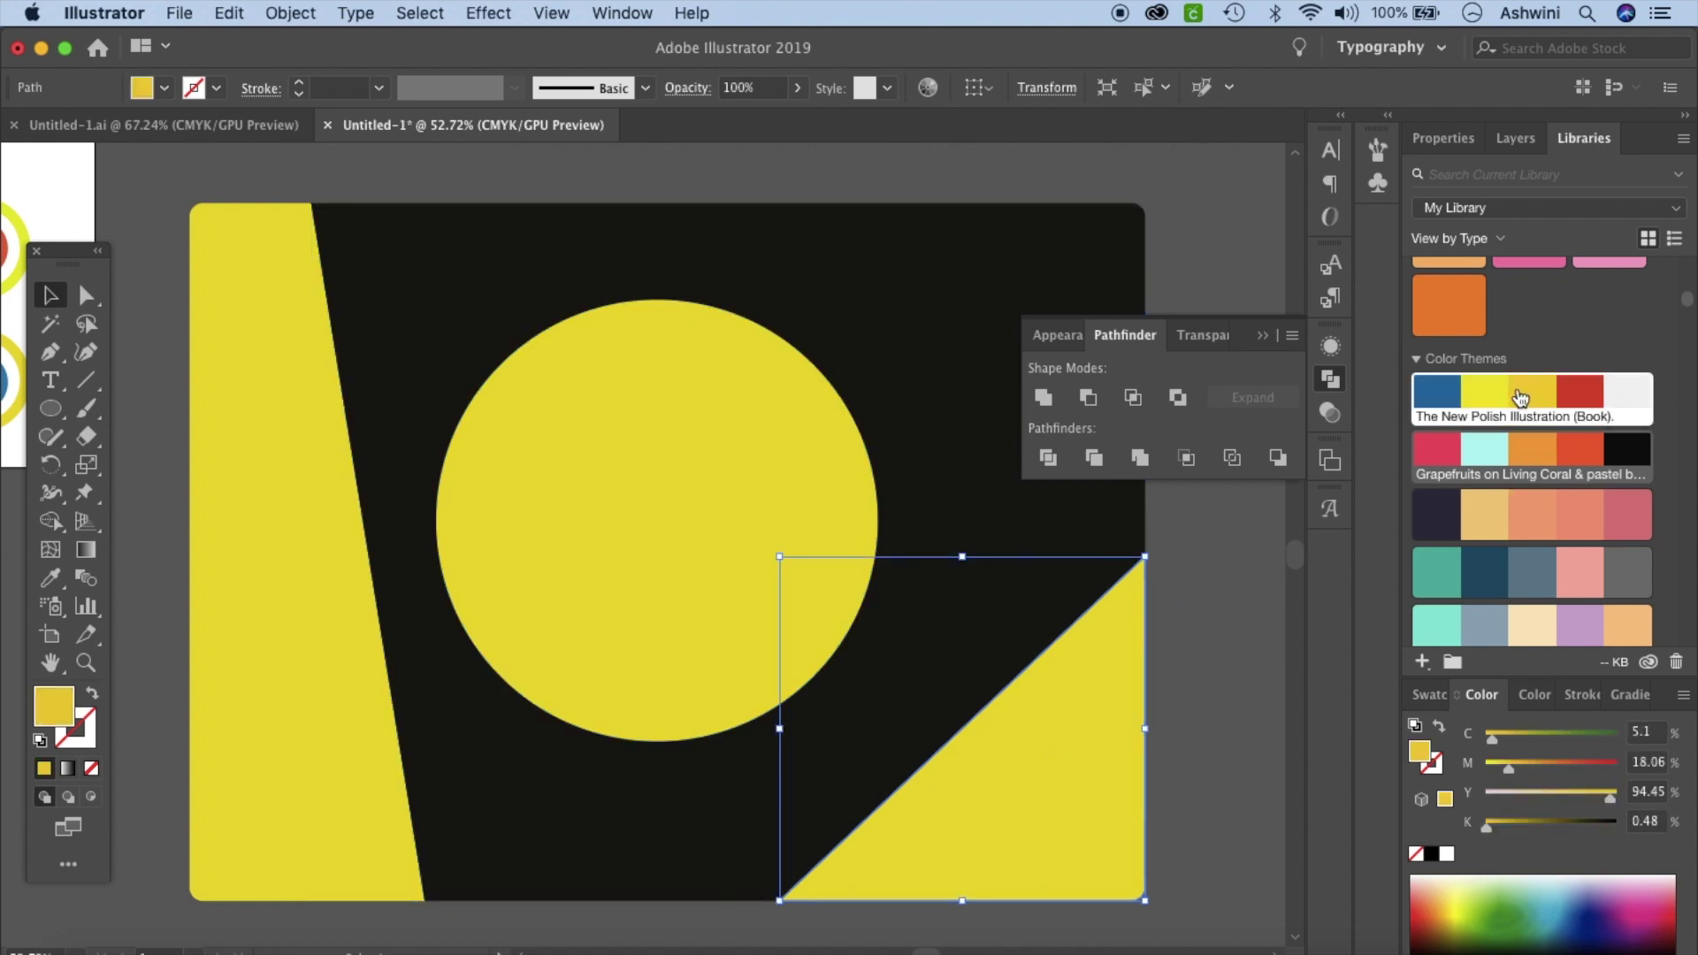
{"action": "left_click", "coordinate": [1634, 404]}
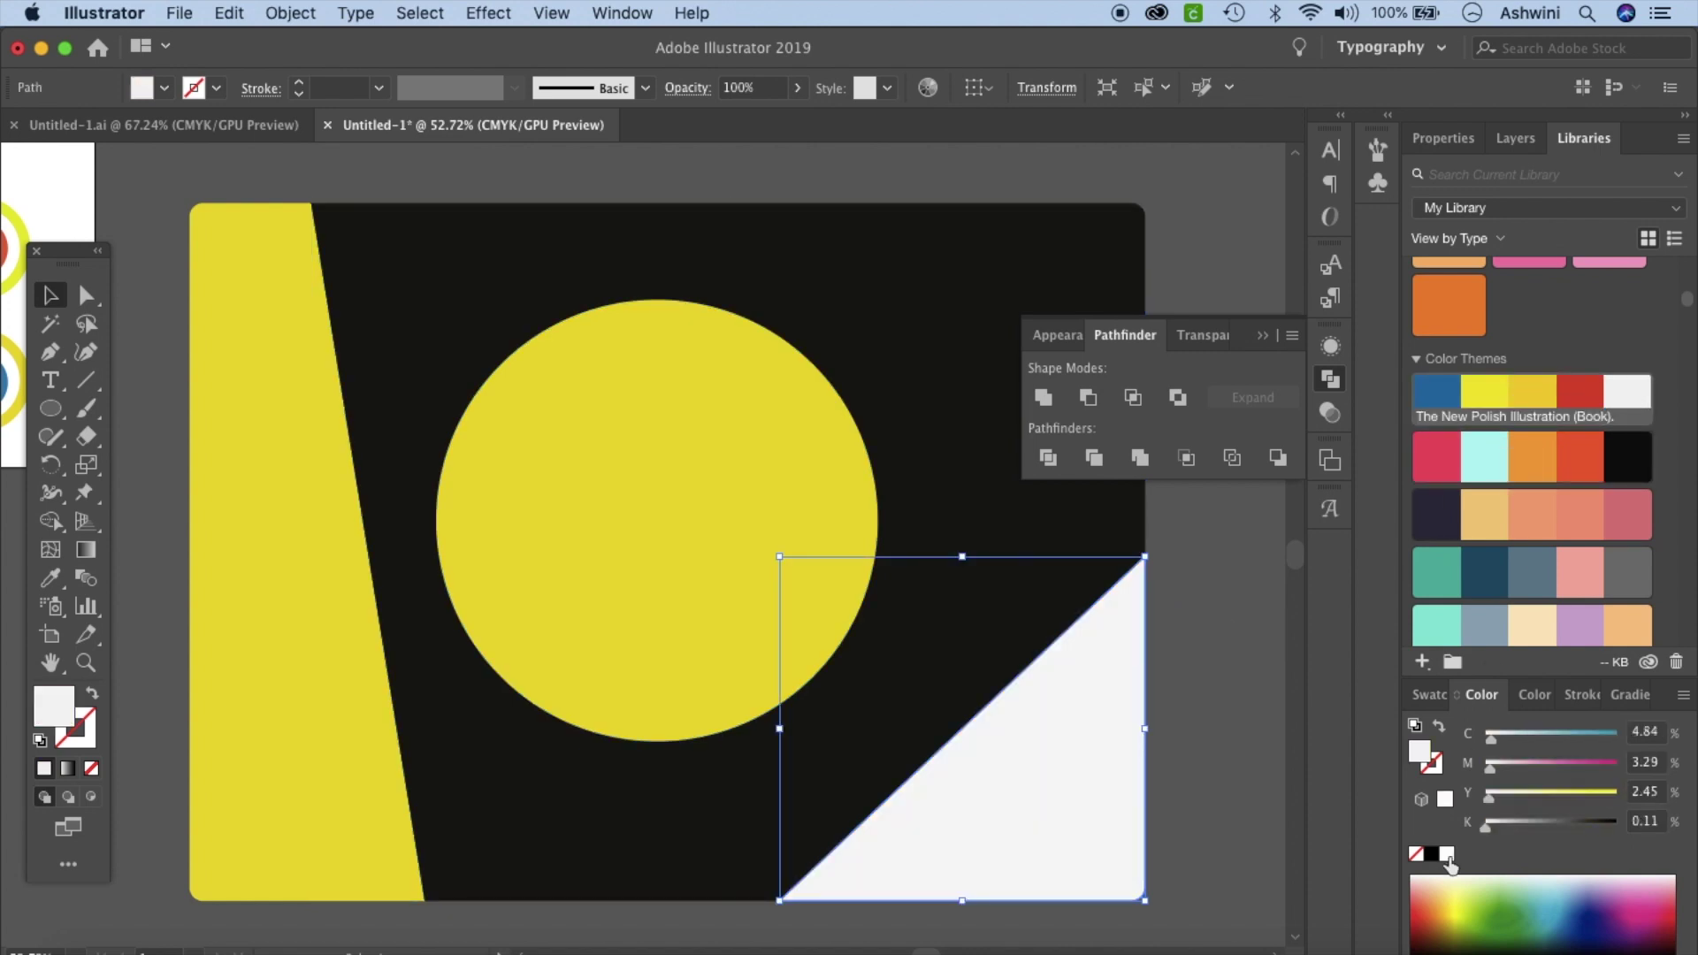
{"action": "left_click", "coordinate": [678, 557]}
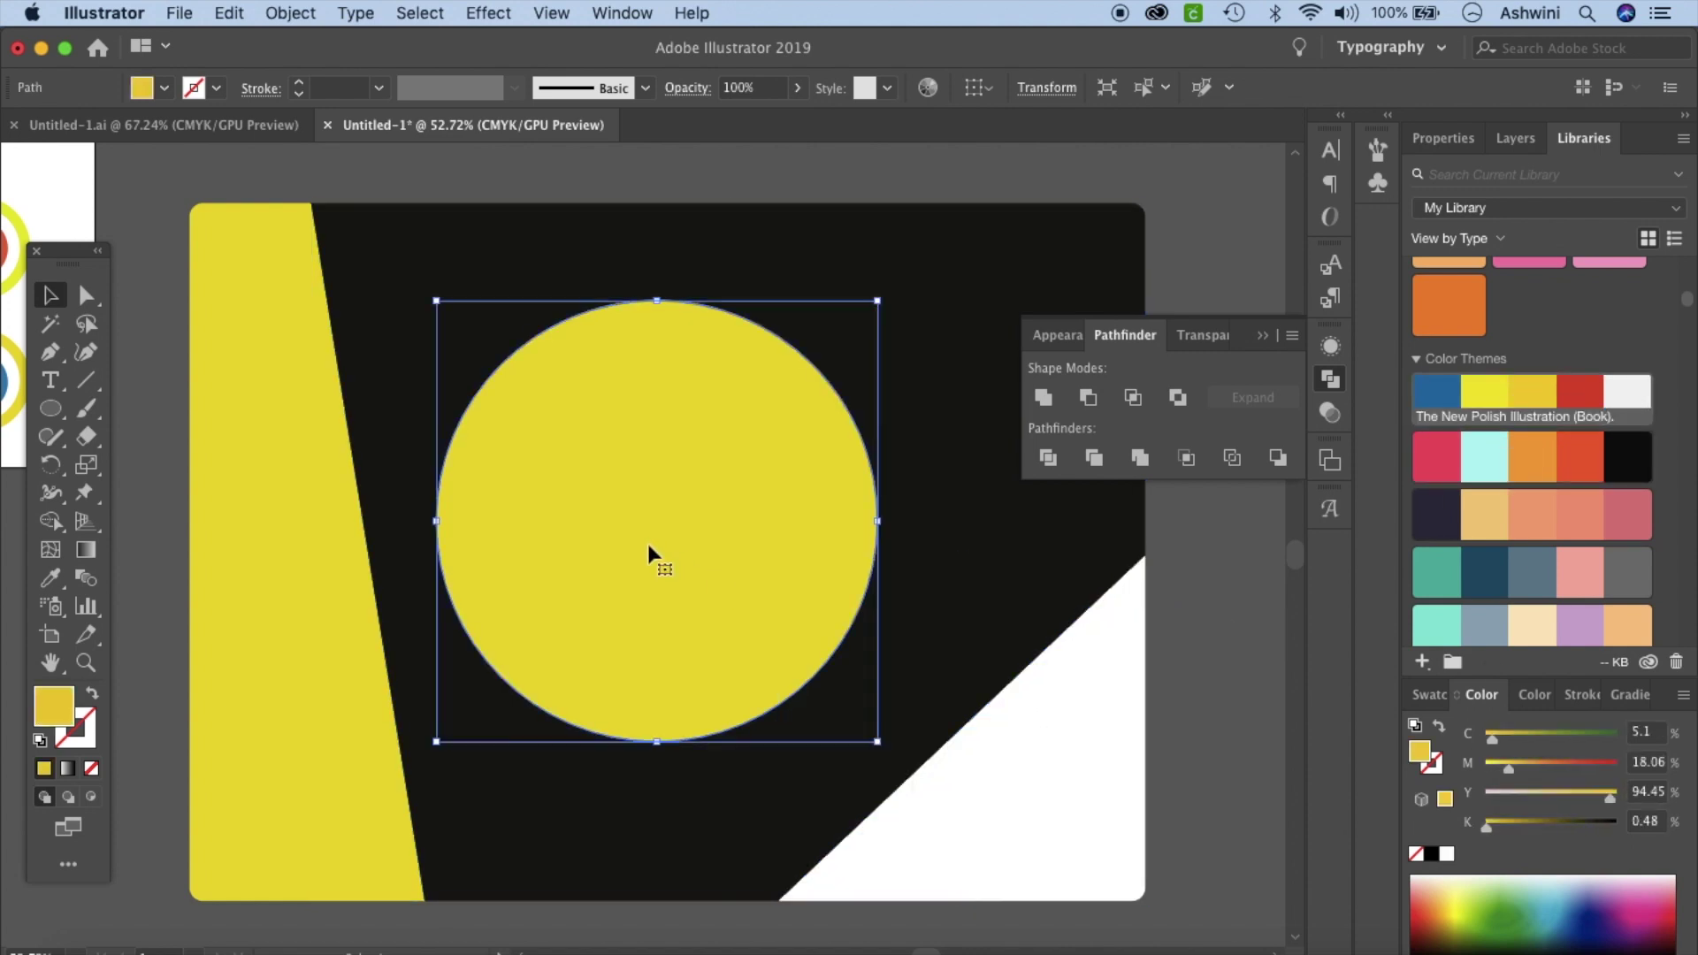
{"action": "left_click", "coordinate": [1448, 854]}
{"action": "left_click", "coordinate": [257, 699]}
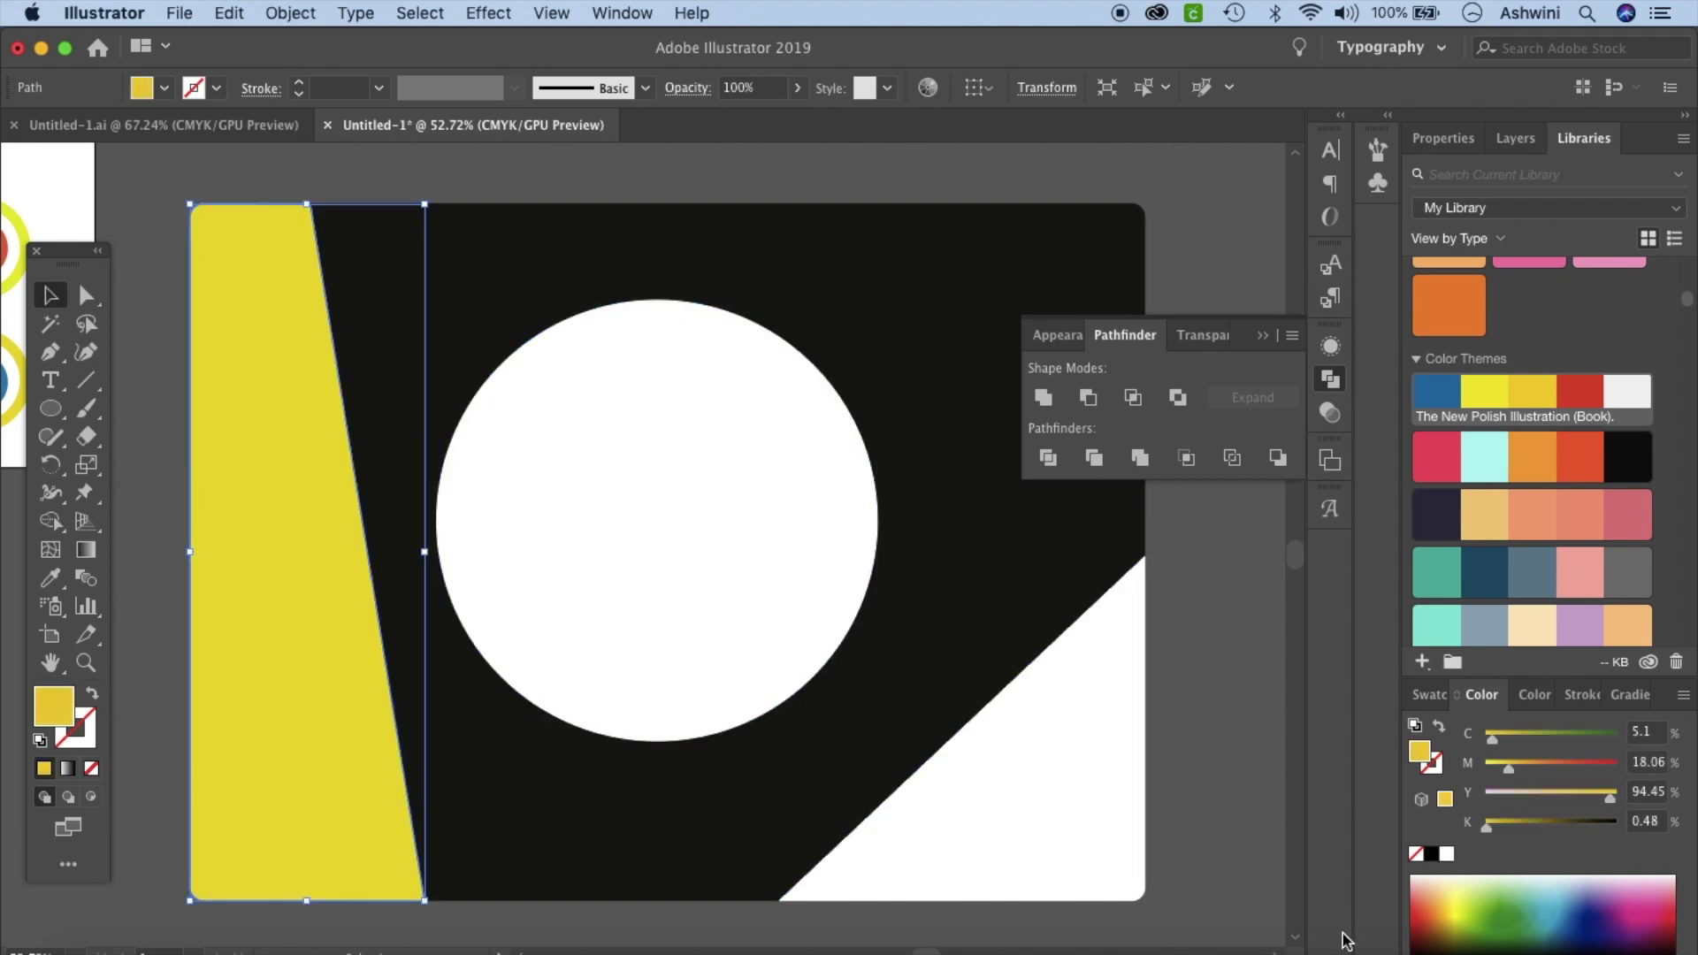
{"action": "left_click", "coordinate": [1445, 856]}
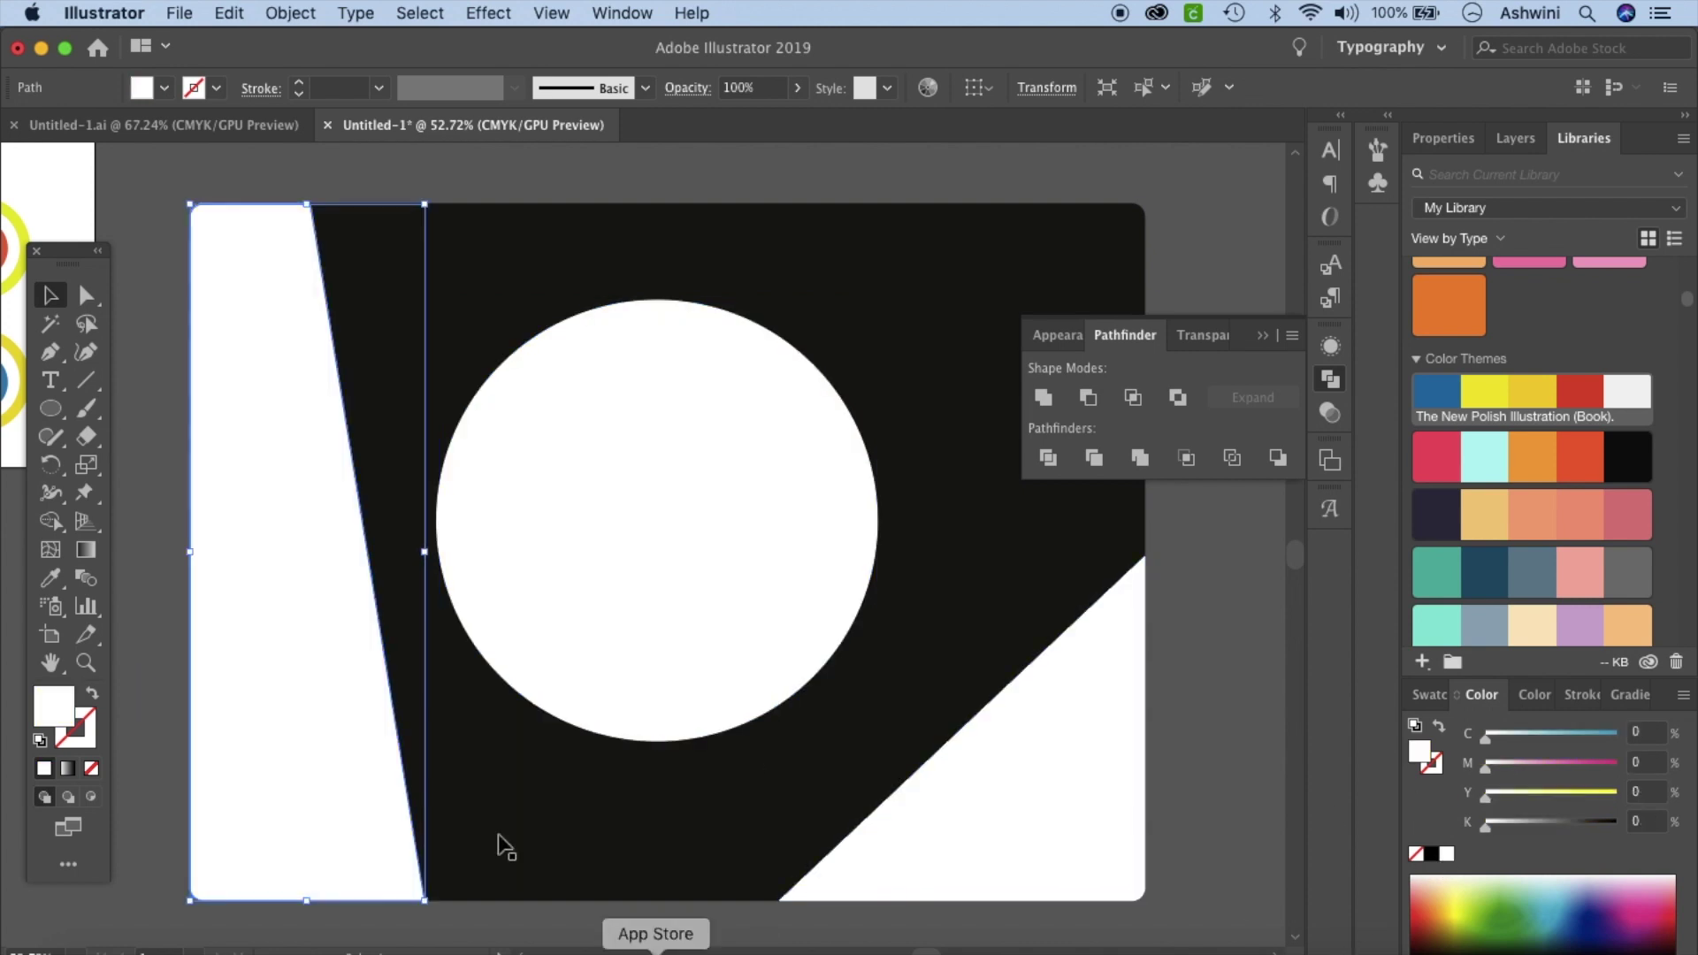
Step: Draw a rounded rectangle exactly covering the divided artwork and fill it with the new pattern swatch
{"action": "left_click", "coordinate": [156, 328]}
{"action": "left_click_drag", "start_coordinate": [56, 423], "coordinate": [125, 436]}
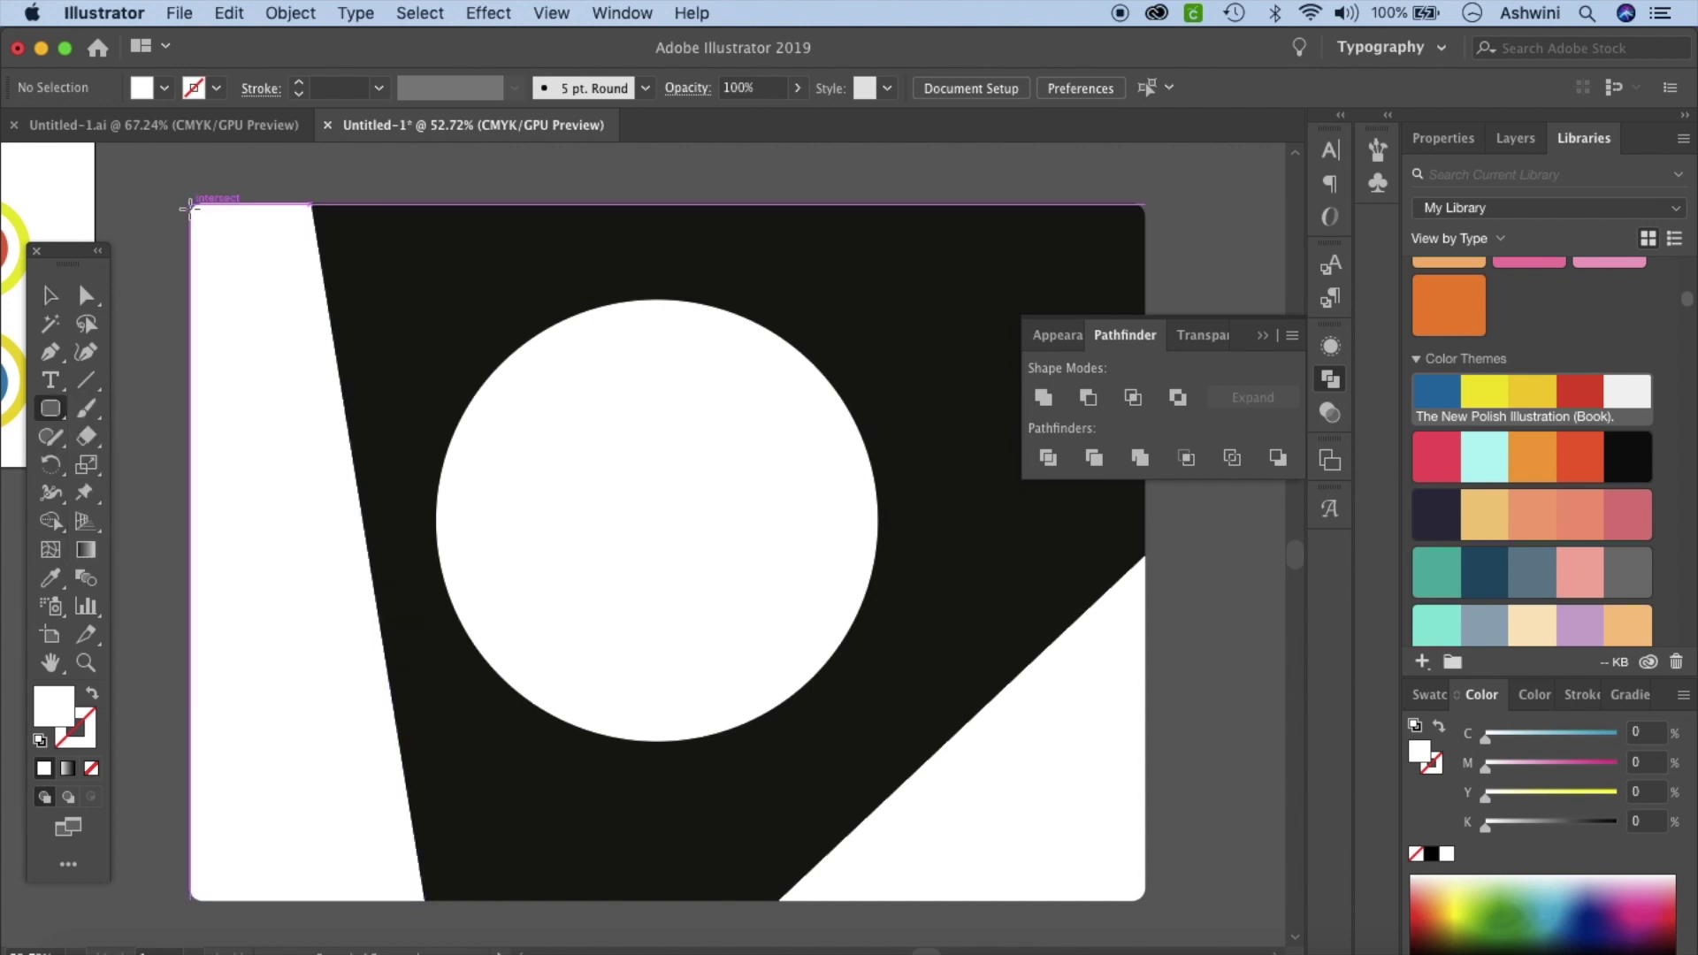
{"action": "left_click_drag", "start_coordinate": [190, 206], "coordinate": [1145, 900]}
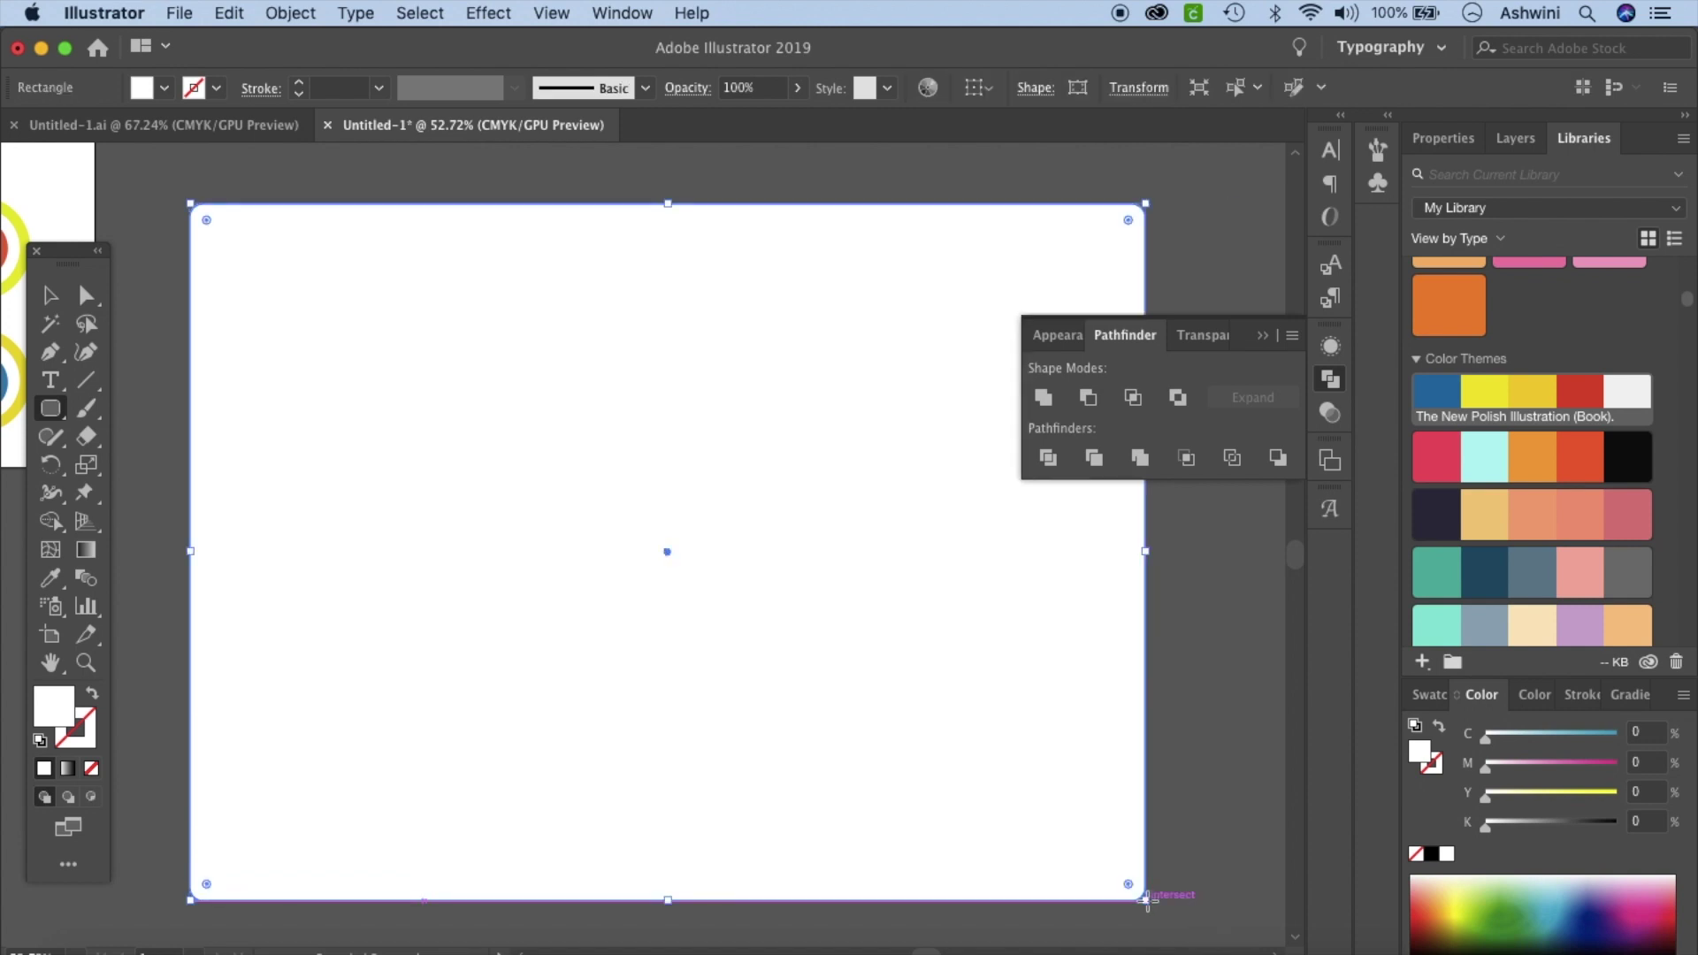
{"action": "left_click", "coordinate": [1429, 694]}
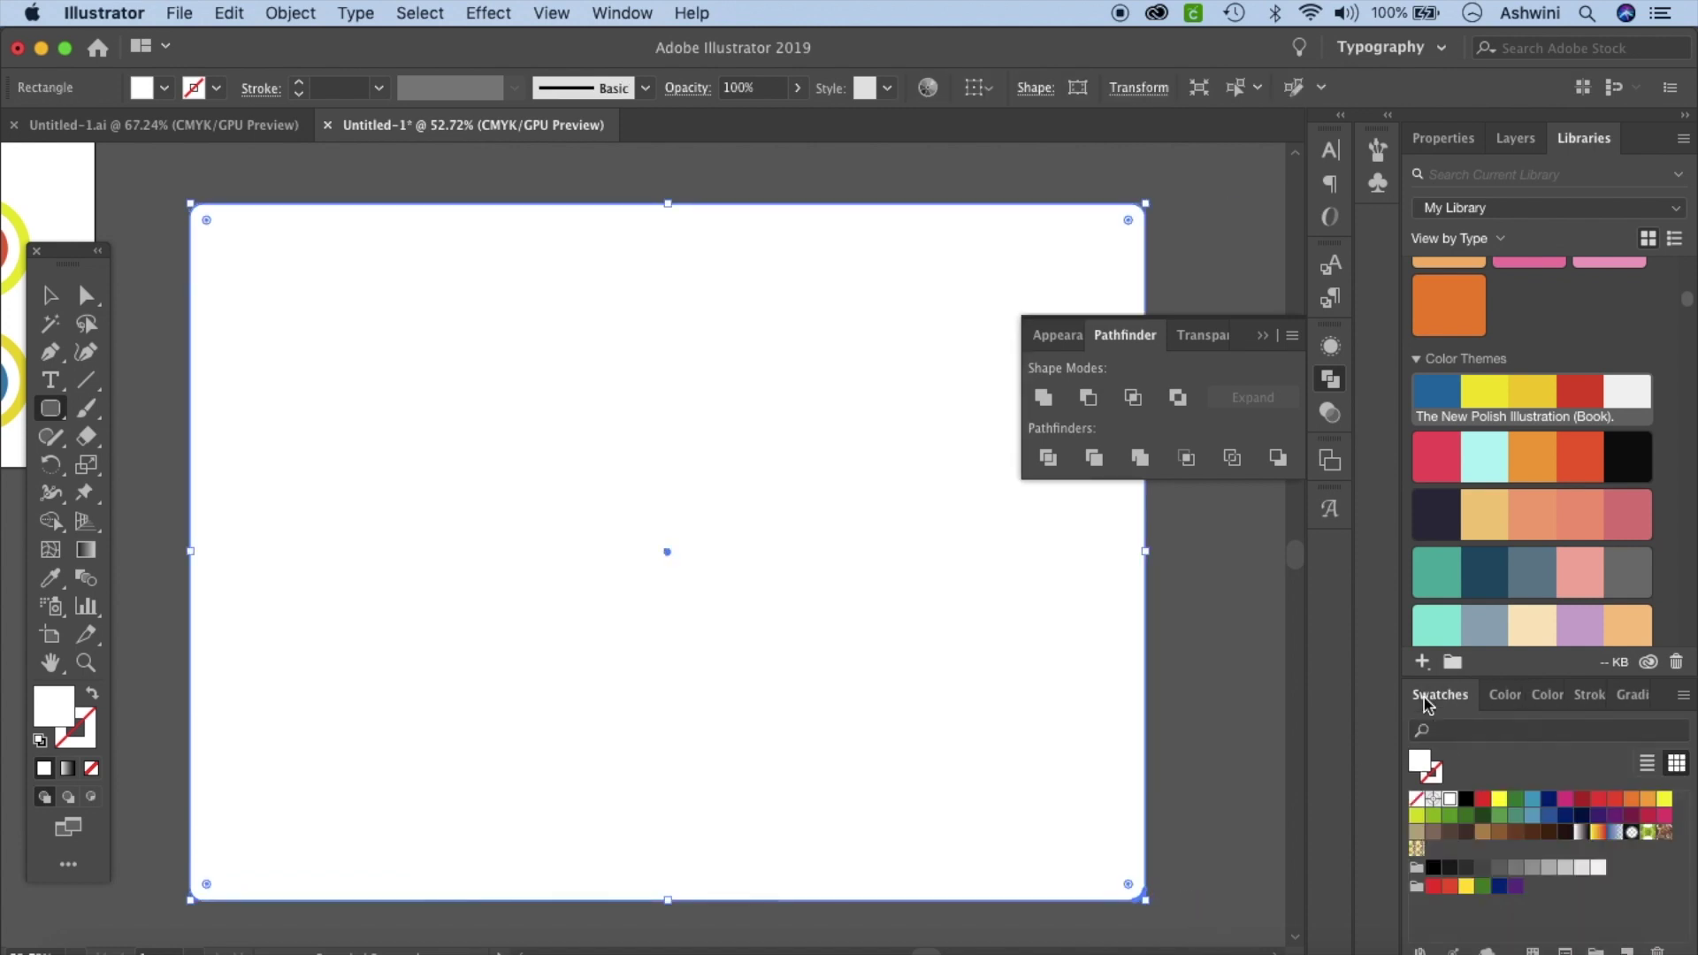
{"action": "left_click", "coordinate": [1416, 850]}
{"action": "key", "text": "v"}
{"action": "left_click", "coordinate": [1241, 608]}
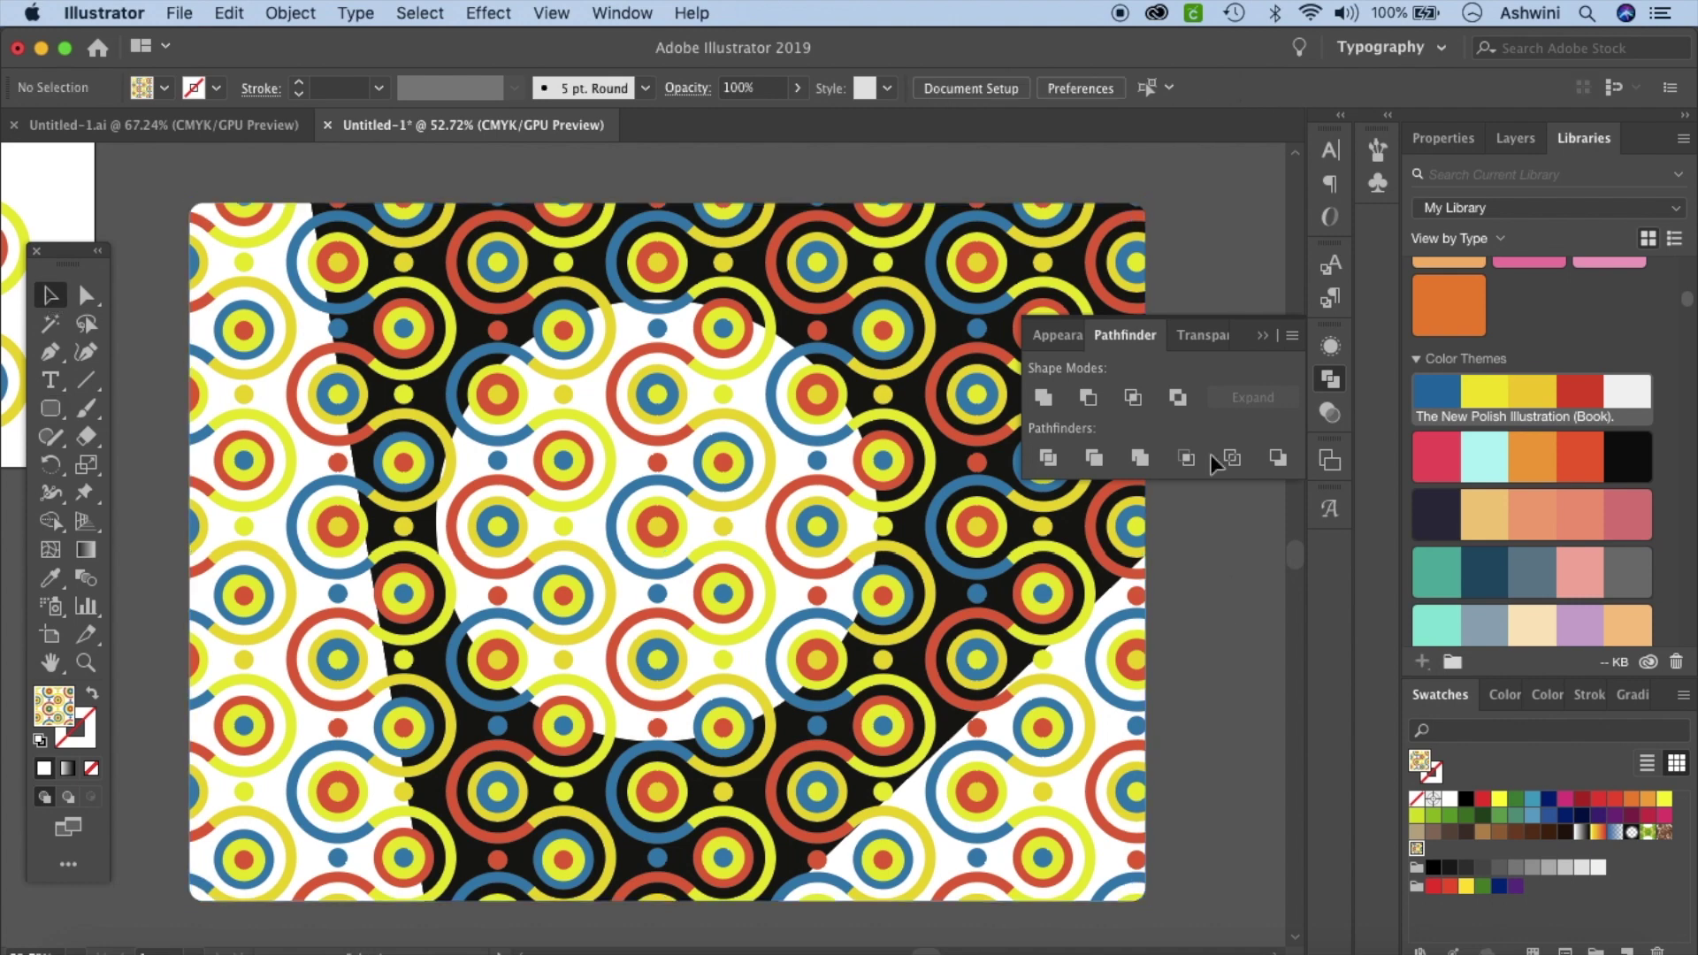
Step: Clear the Pathfinder panel from the canvas and examine the pattern over the black and white background up close
{"action": "left_click", "coordinate": [1262, 335]}
{"action": "scroll", "coordinate": [1212, 629], "scroll_direction": "up", "scroll_amount": 5}
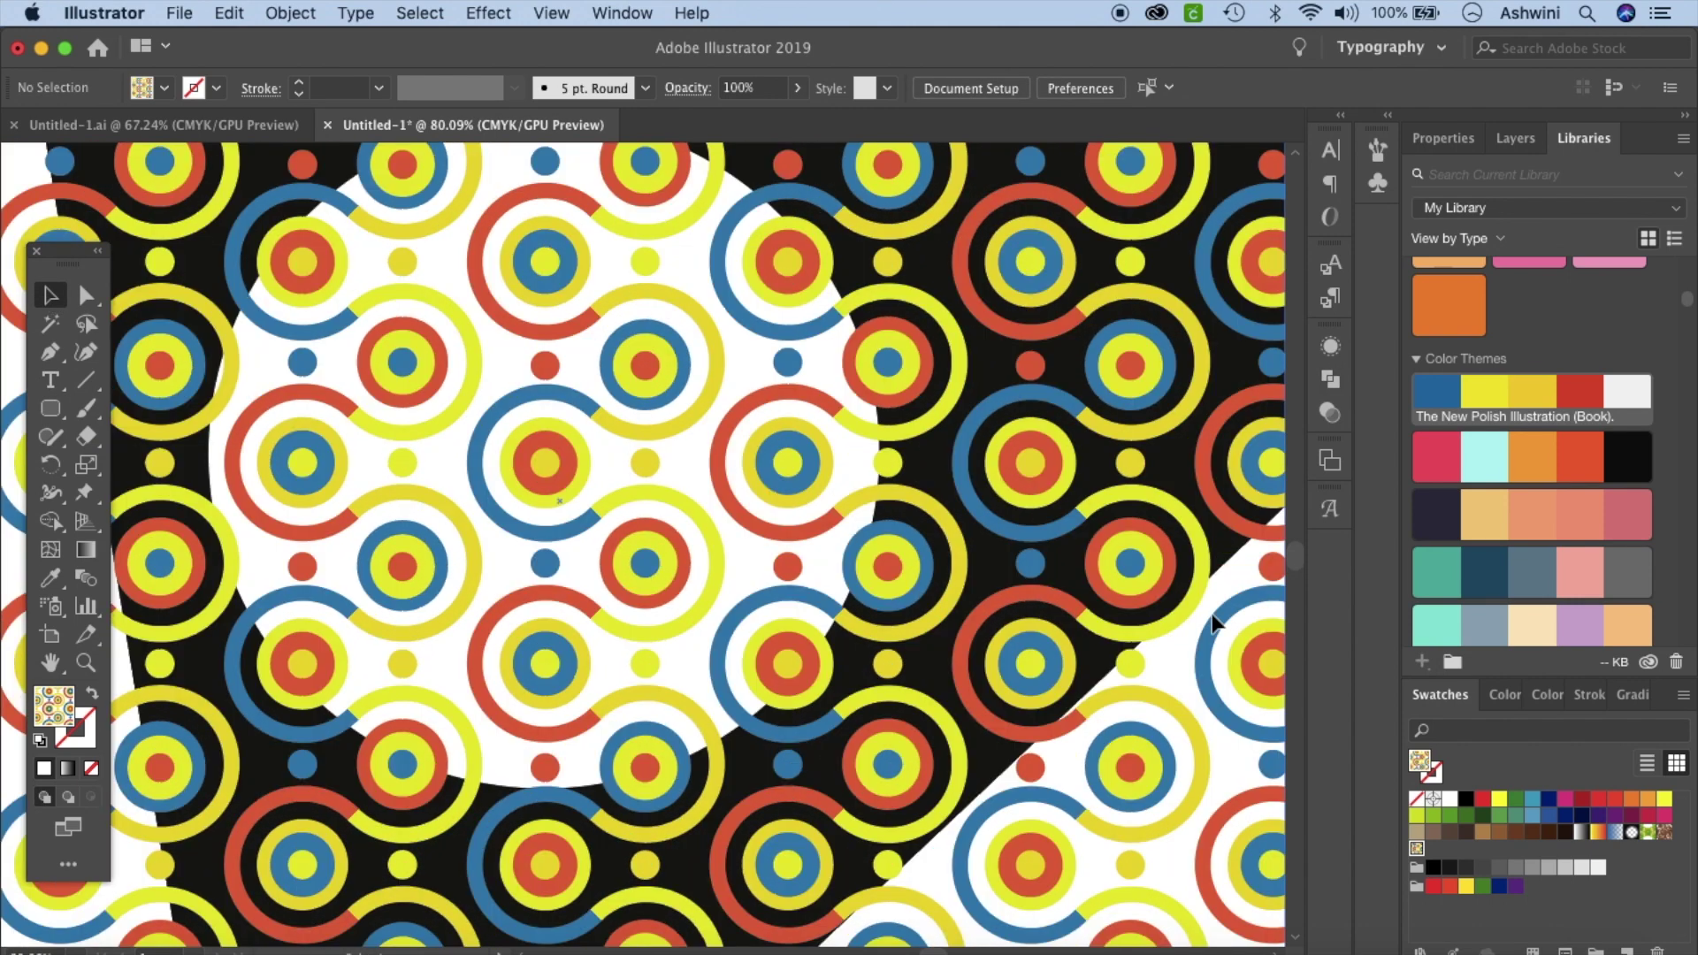
{"action": "scroll", "coordinate": [1217, 625], "scroll_direction": "up", "scroll_amount": 5}
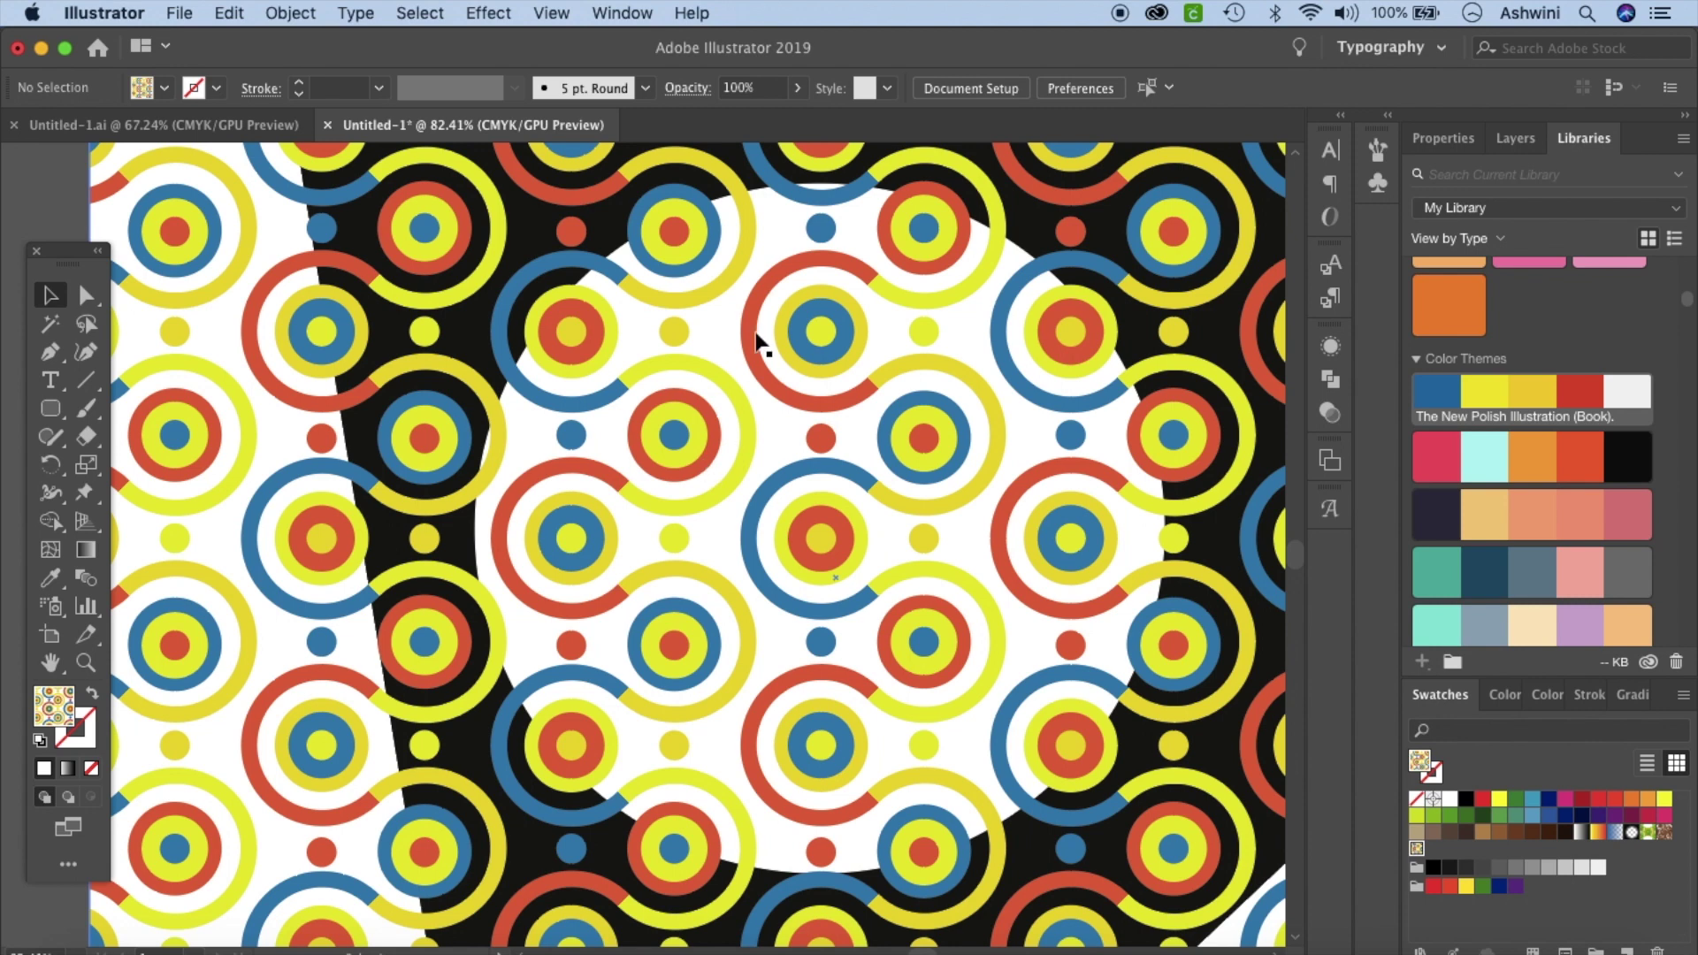
{"action": "scroll", "coordinate": [758, 342], "scroll_direction": "up", "scroll_amount": 5}
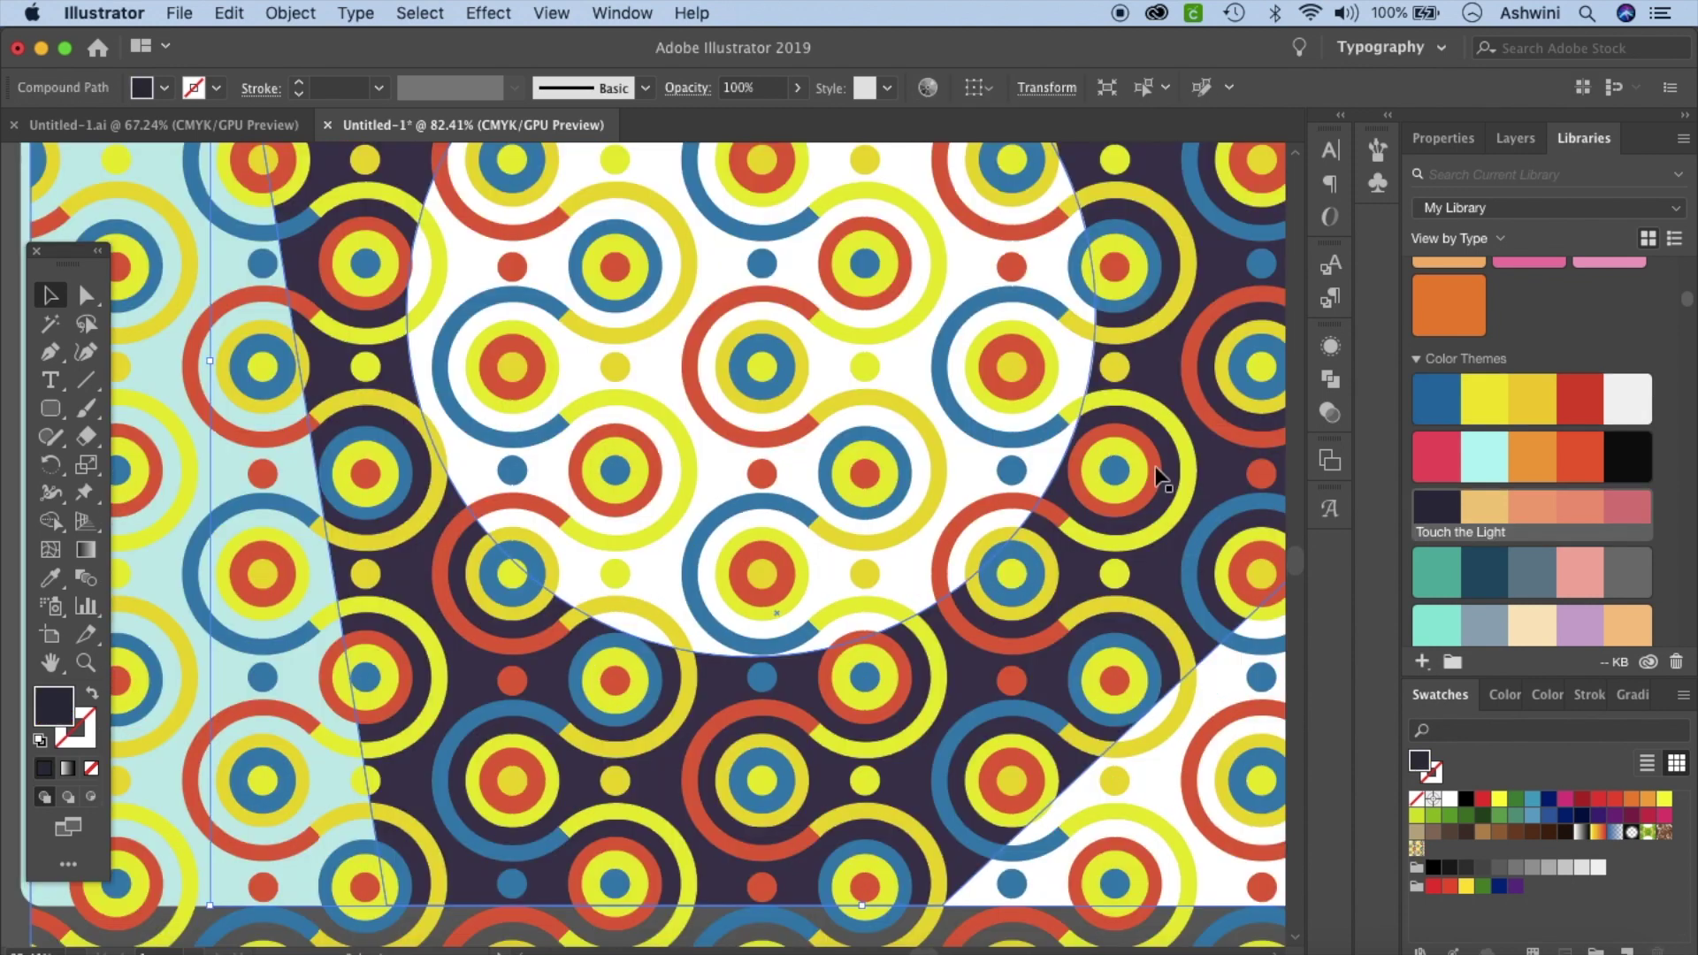